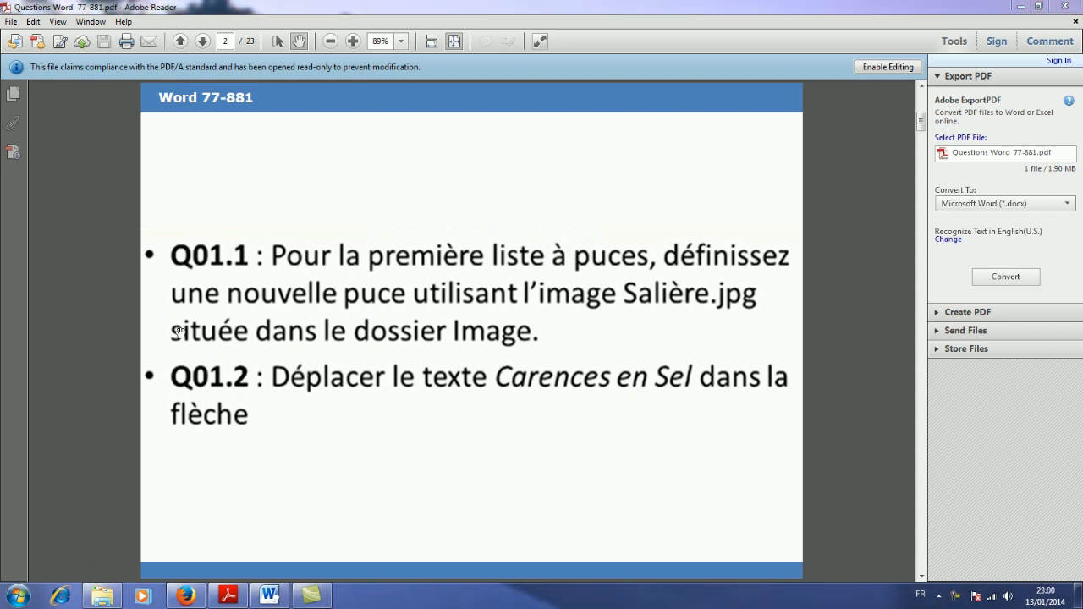
- Open Question1.docx from the TEST_BLANC_WORD_APP folder and look over its bullet lists and arrow
{"action": "left_click", "coordinate": [108, 597]}
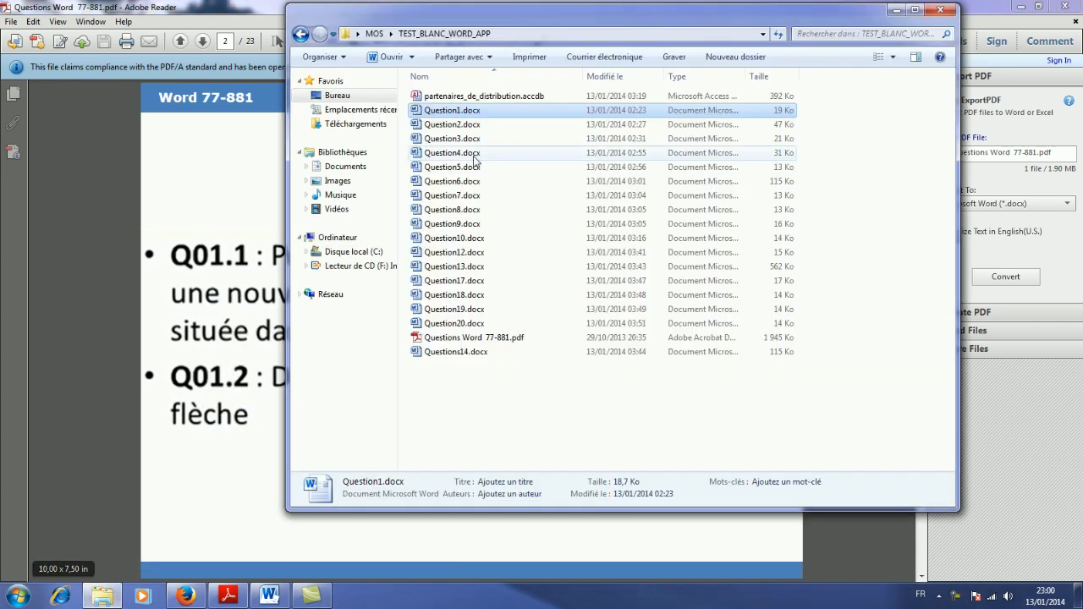
{"action": "double_click", "coordinate": [449, 115]}
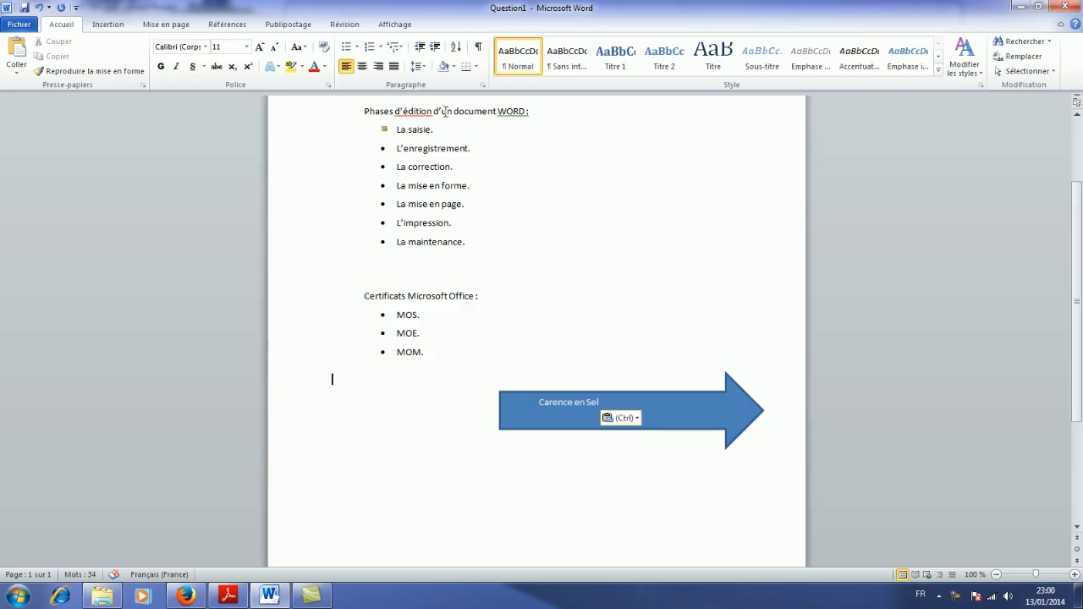
{"action": "scroll", "coordinate": [402, 457], "scroll_direction": "up", "scroll_amount": 3}
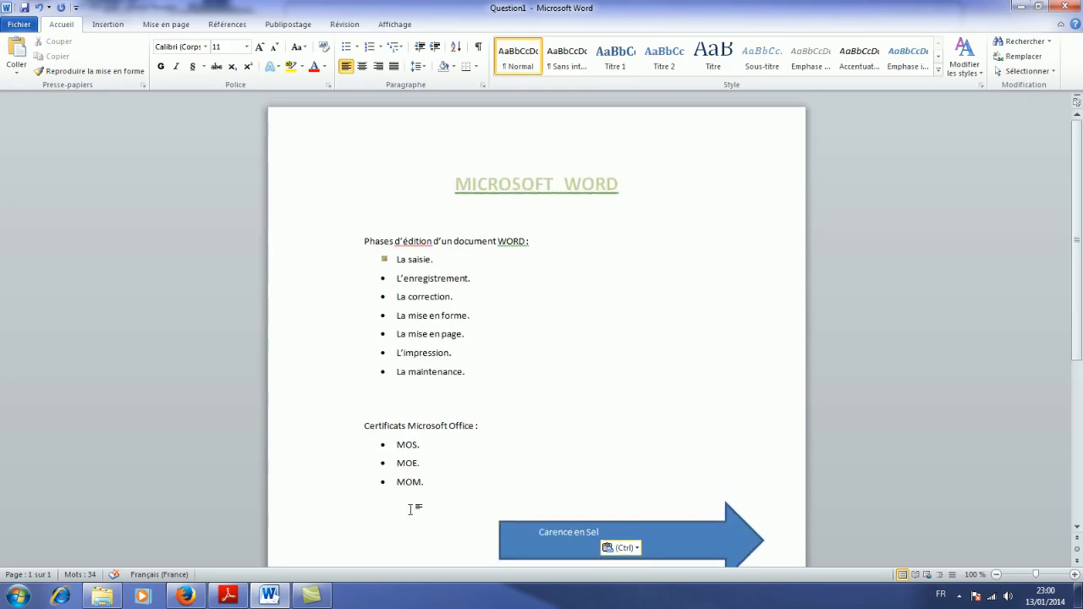
{"action": "scroll", "coordinate": [410, 509], "scroll_direction": "down", "scroll_amount": 1}
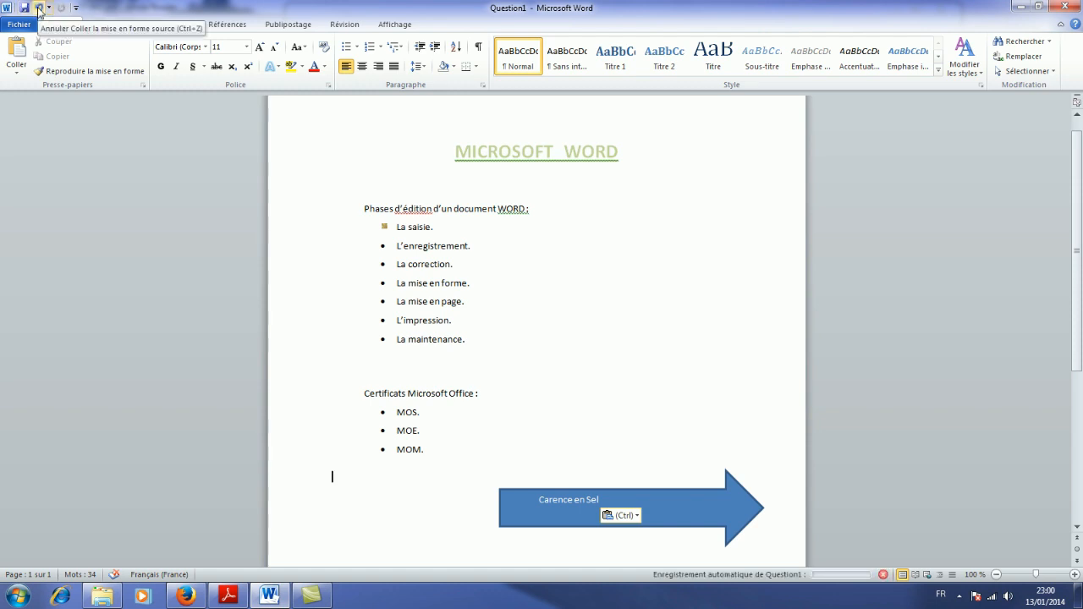
- Close the edited Question1 document without saving and reopen Question1.docx from the folder
{"action": "left_click", "coordinate": [1064, 6]}
{"action": "left_click", "coordinate": [555, 326]}
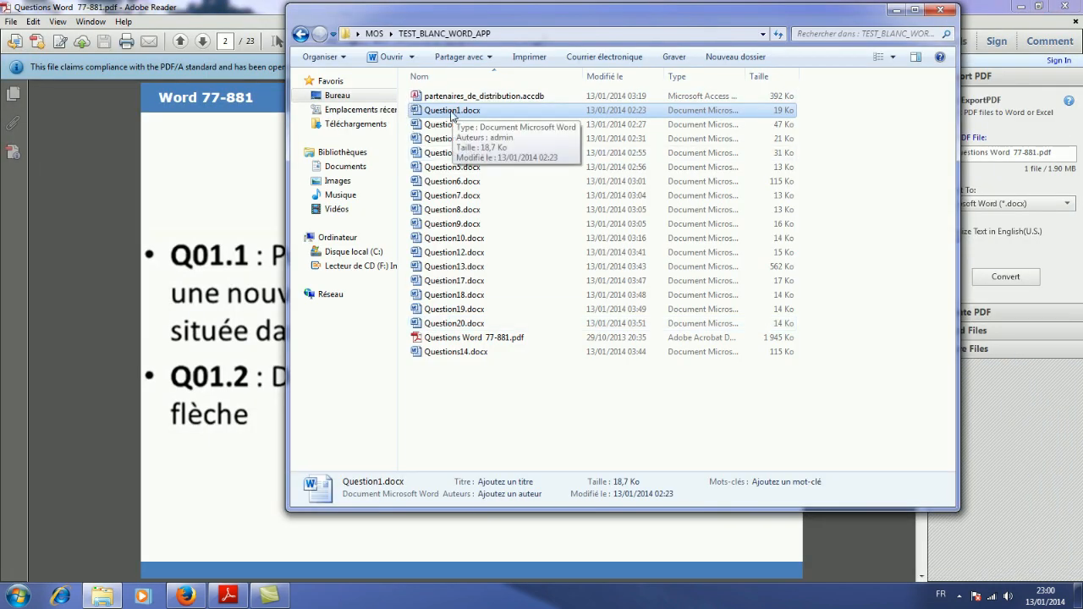
{"action": "double_click", "coordinate": [427, 110]}
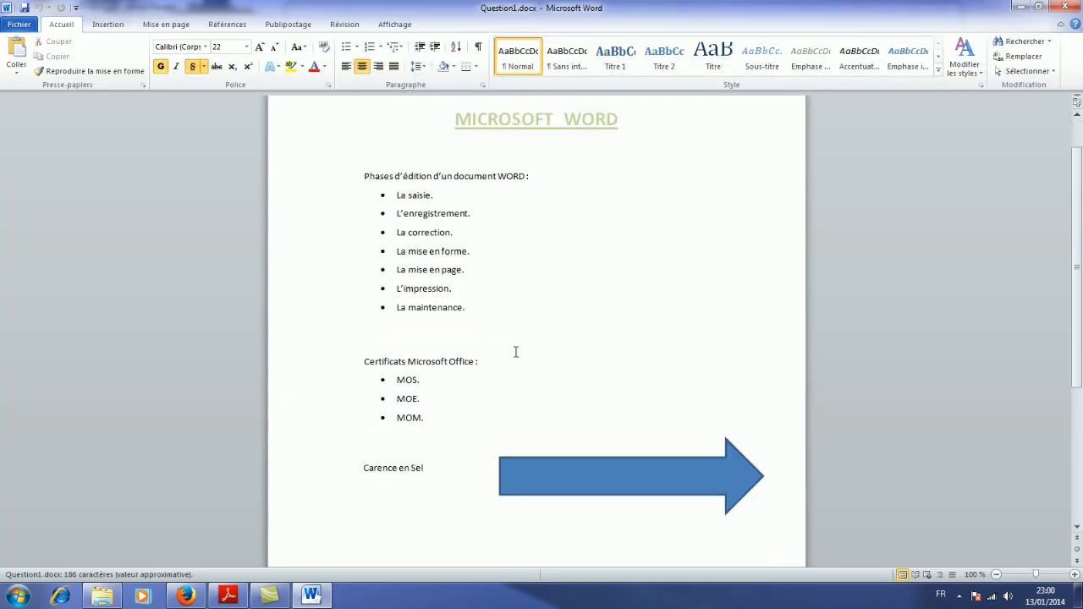
- Read questions Q01.1 and Q01.2 in the Adobe Reader PDF and identify the two bullet lists in the Word document
{"action": "left_click", "coordinate": [222, 597]}
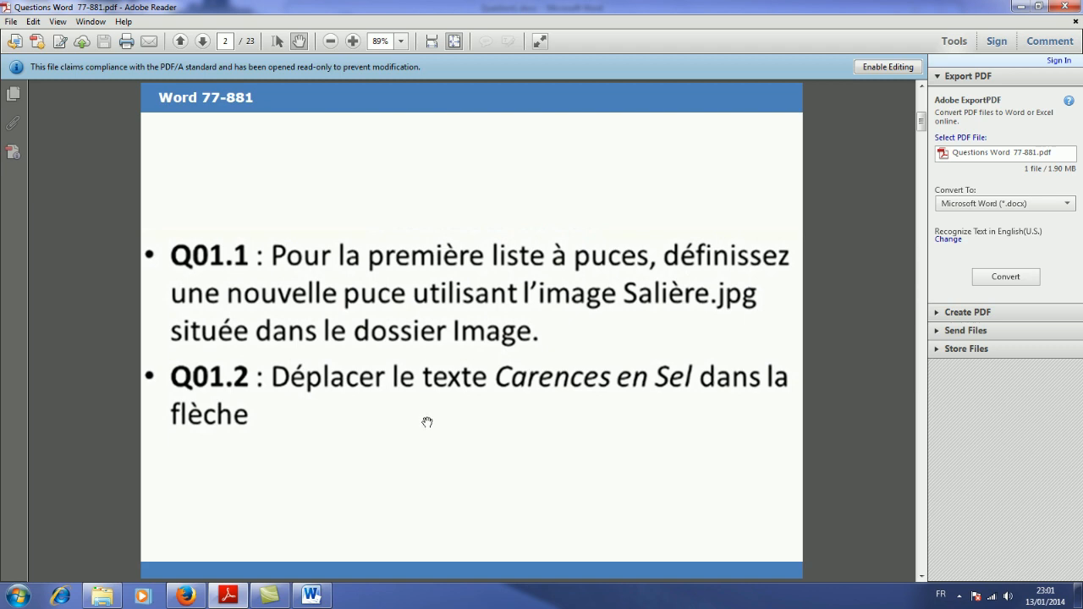
{"action": "left_click", "coordinate": [311, 595]}
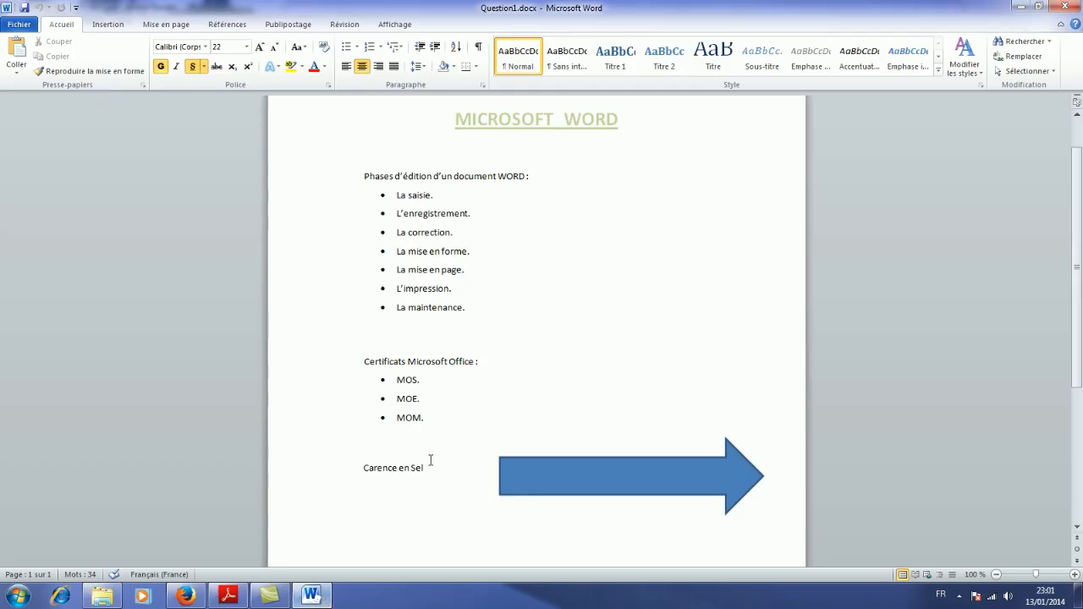
{"action": "scroll", "coordinate": [429, 460], "scroll_direction": "up", "scroll_amount": 1}
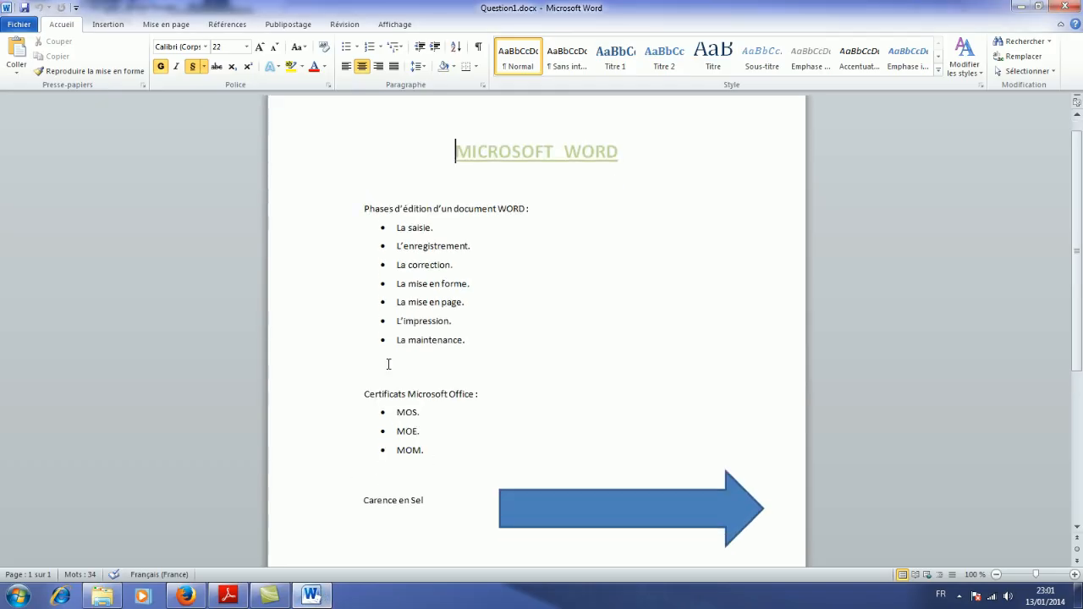
{"action": "left_click_drag", "start_coordinate": [363, 208], "coordinate": [480, 341]}
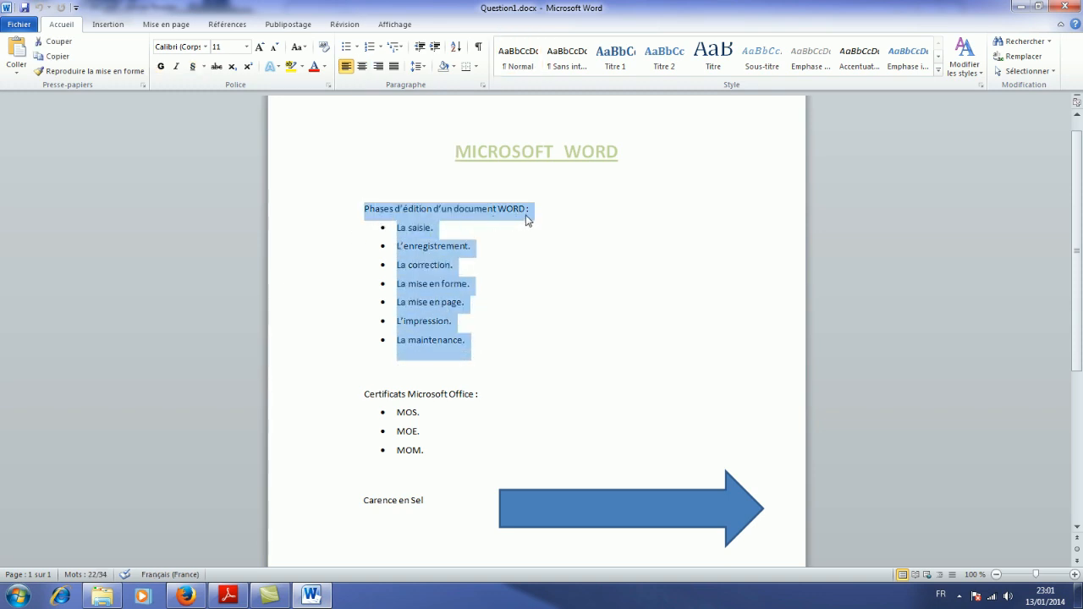
{"action": "left_click_drag", "start_coordinate": [363, 391], "coordinate": [442, 451]}
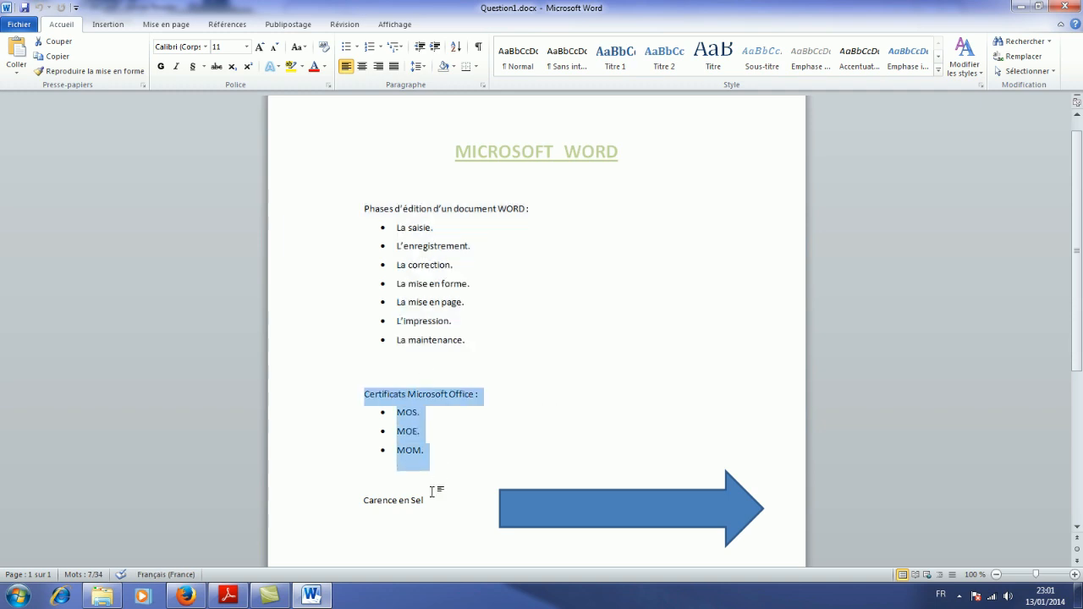
{"action": "left_click", "coordinate": [440, 486]}
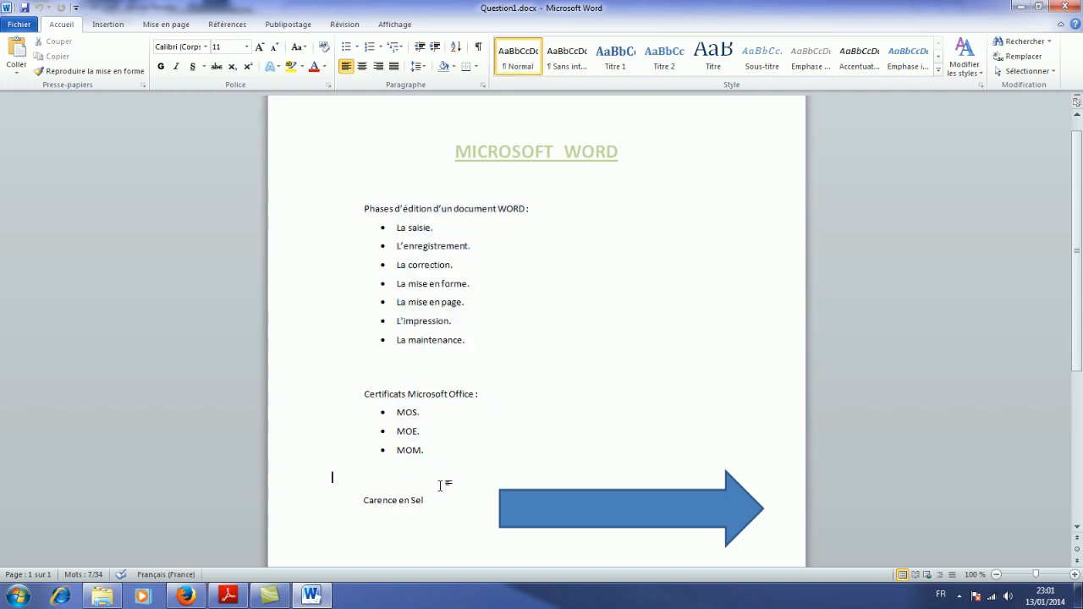
{"action": "left_click", "coordinate": [227, 597]}
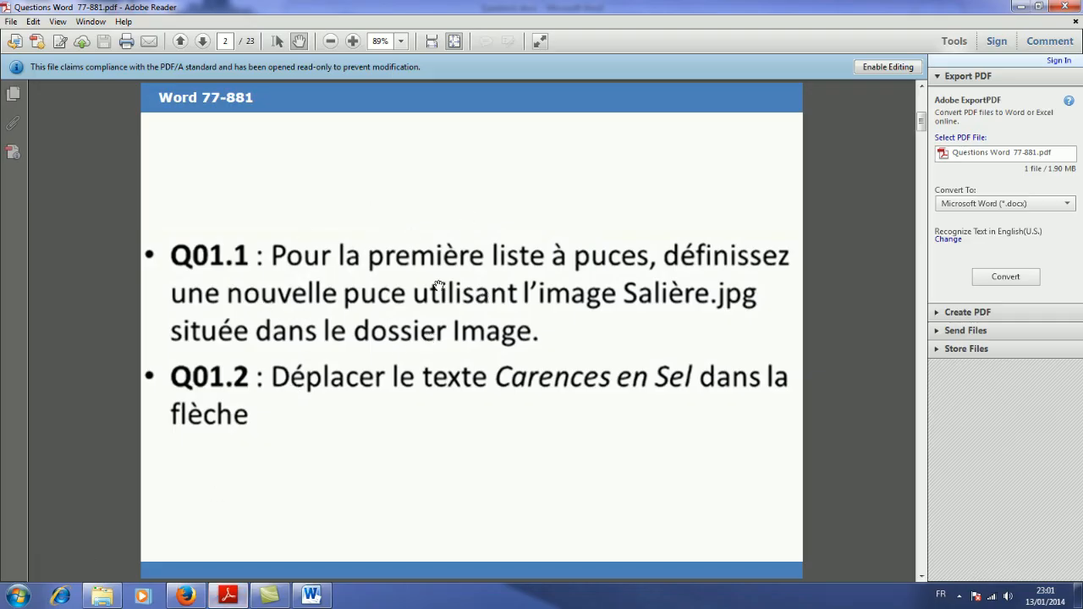
- In Word, define a new picture bullet for the "La saisie" list item, using the small yellow square from the picture bullet gallery
{"action": "left_click", "coordinate": [311, 597]}
{"action": "left_click_drag", "start_coordinate": [399, 226], "coordinate": [432, 227]}
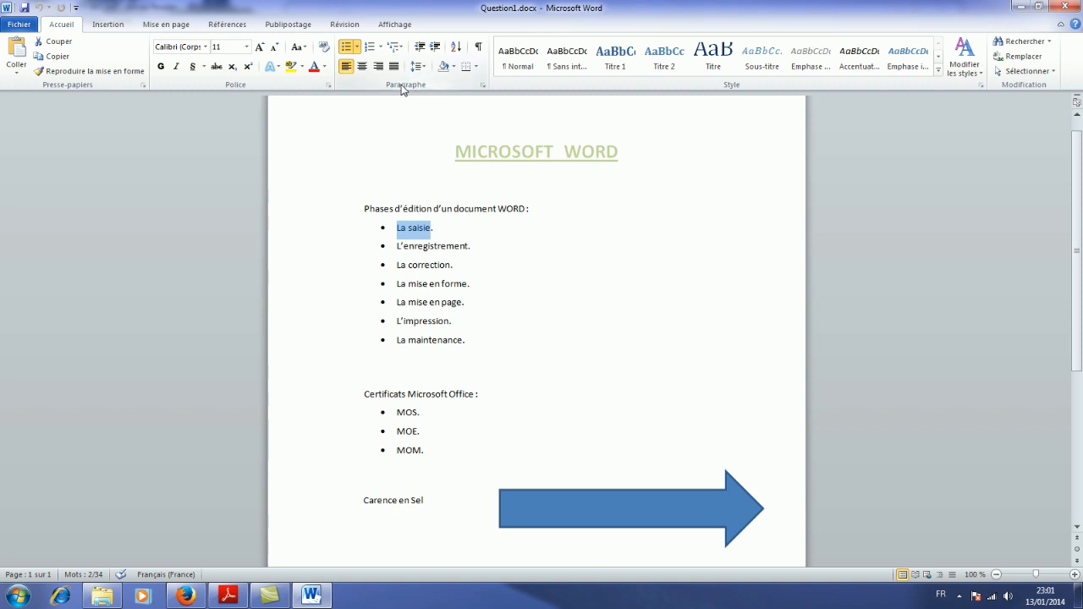
{"action": "left_click", "coordinate": [357, 48]}
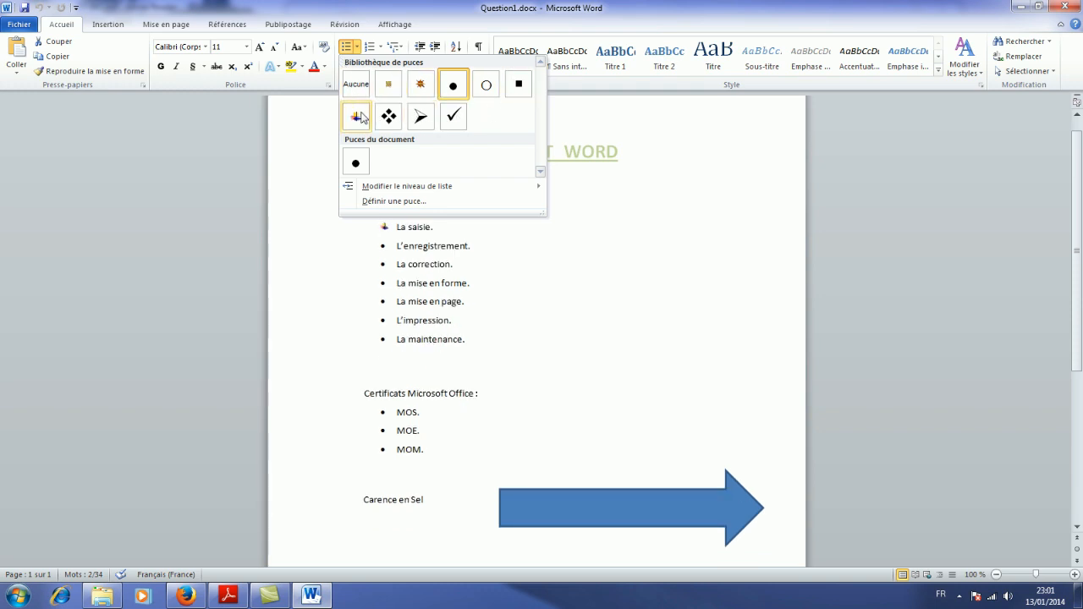
{"action": "left_click", "coordinate": [413, 208]}
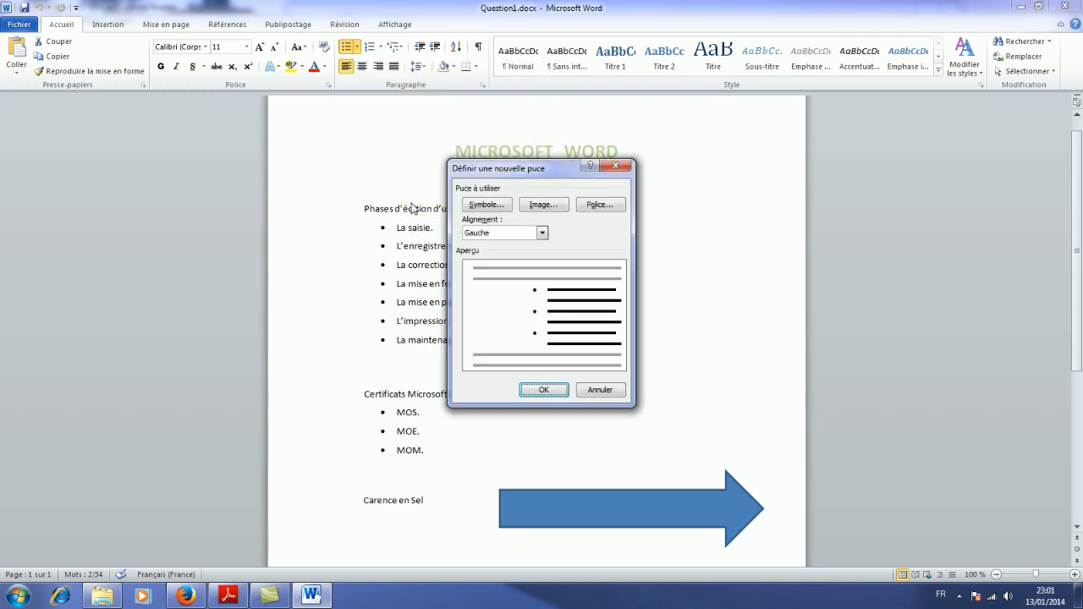
{"action": "left_click", "coordinate": [544, 205]}
{"action": "left_click", "coordinate": [499, 345]}
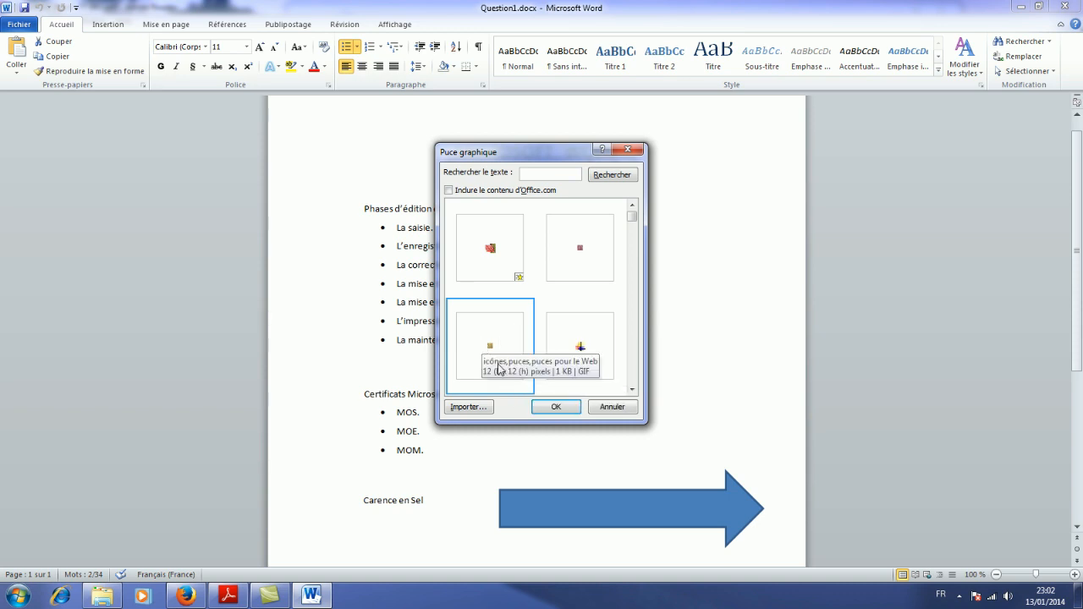
{"action": "left_click", "coordinate": [558, 408]}
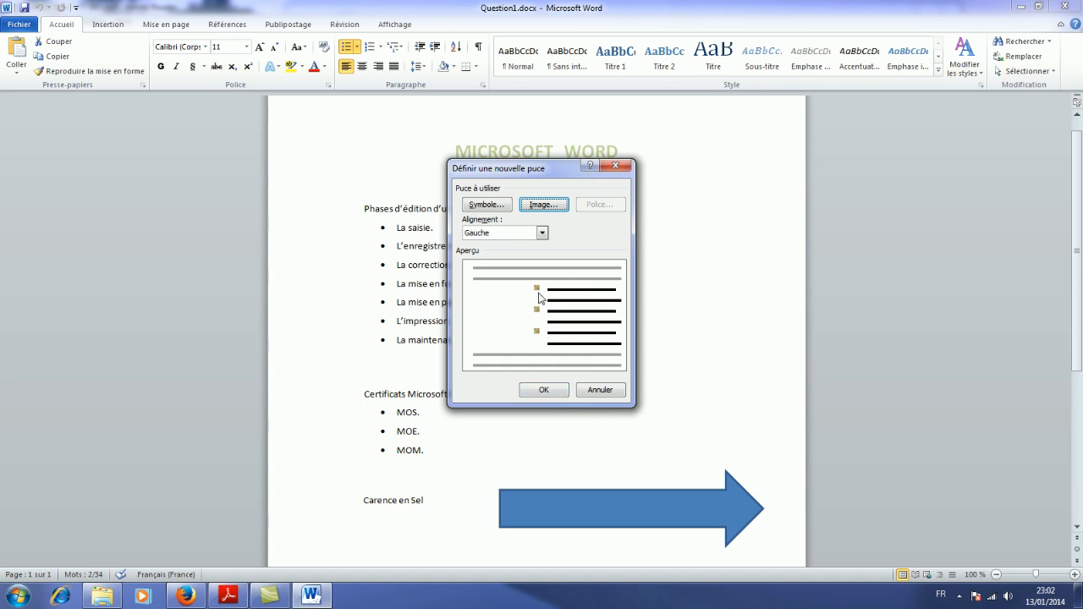
{"action": "left_click", "coordinate": [546, 393]}
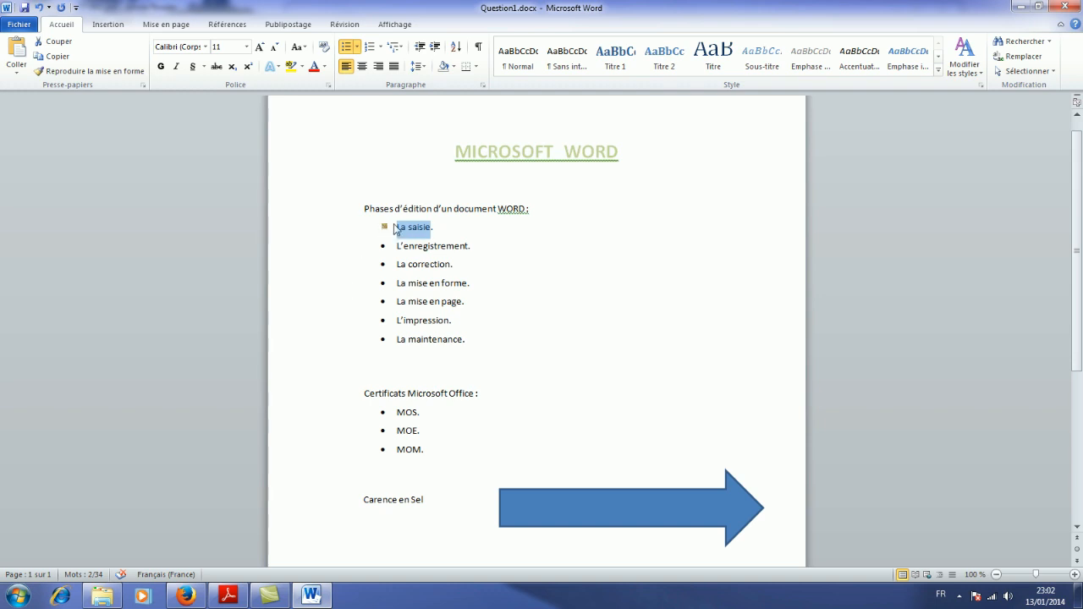
- Check Q01.2 in the Adobe Reader PDF, then select the text "Carence en Sel" beside the arrow in Word
{"action": "left_click", "coordinate": [227, 595]}
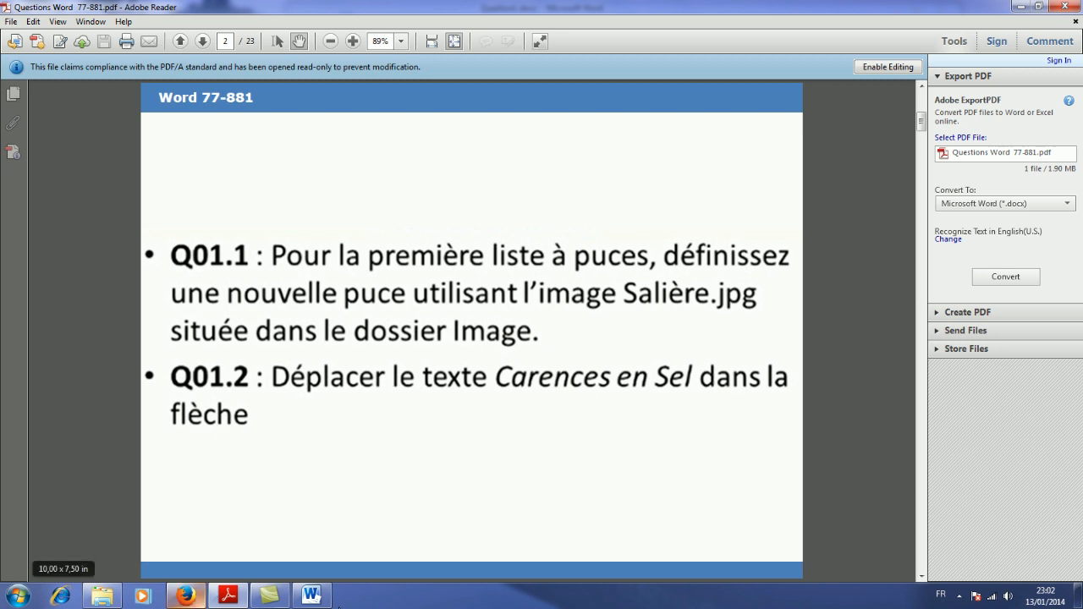
{"action": "left_click", "coordinate": [335, 598]}
{"action": "scroll", "coordinate": [380, 503], "scroll_direction": "down", "scroll_amount": 2}
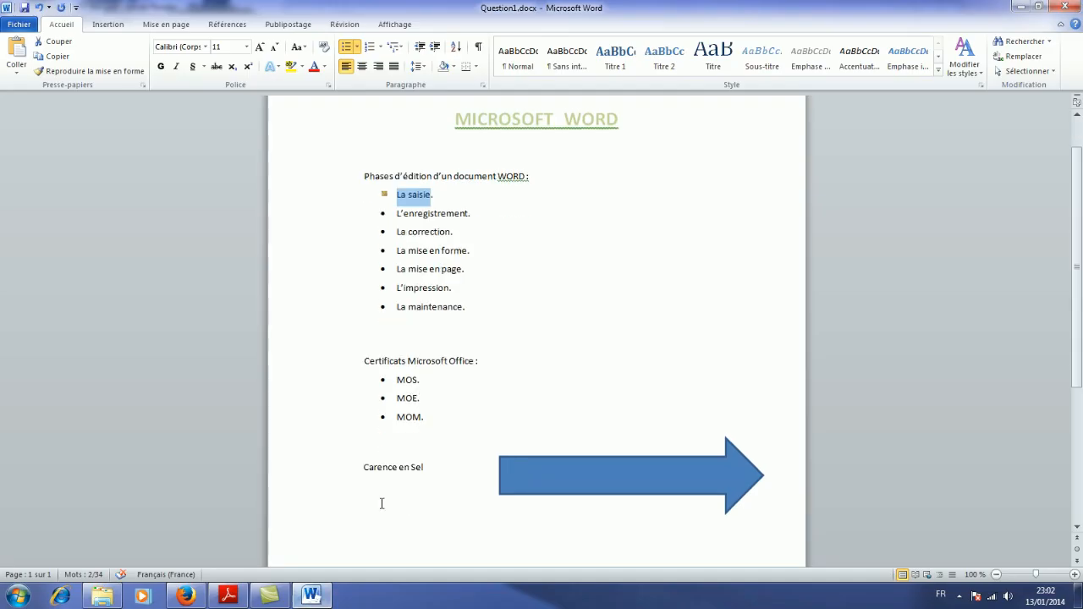
{"action": "left_click_drag", "start_coordinate": [362, 433], "coordinate": [426, 434]}
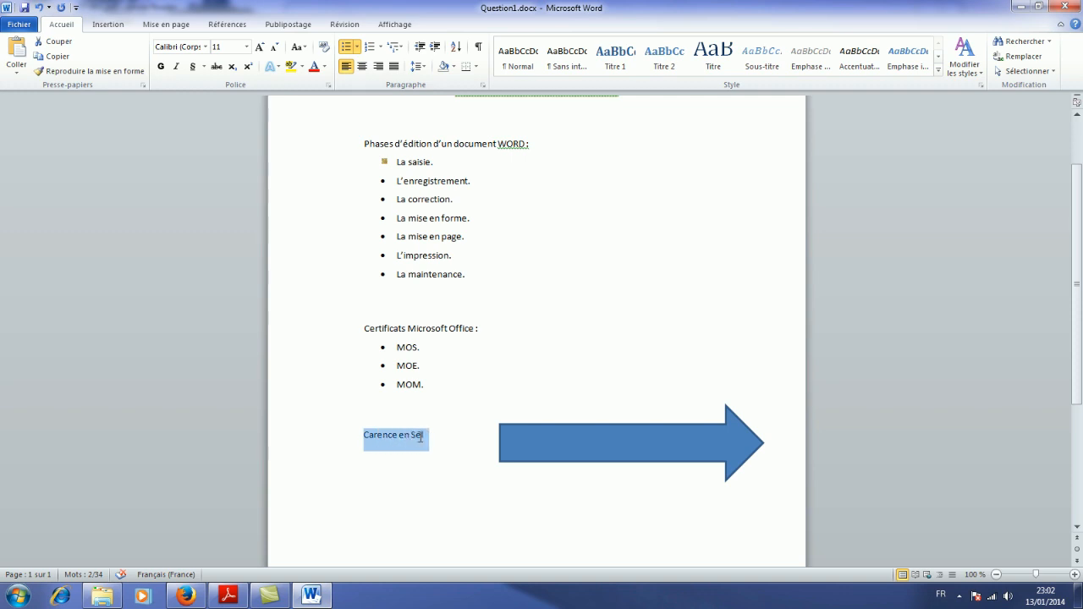
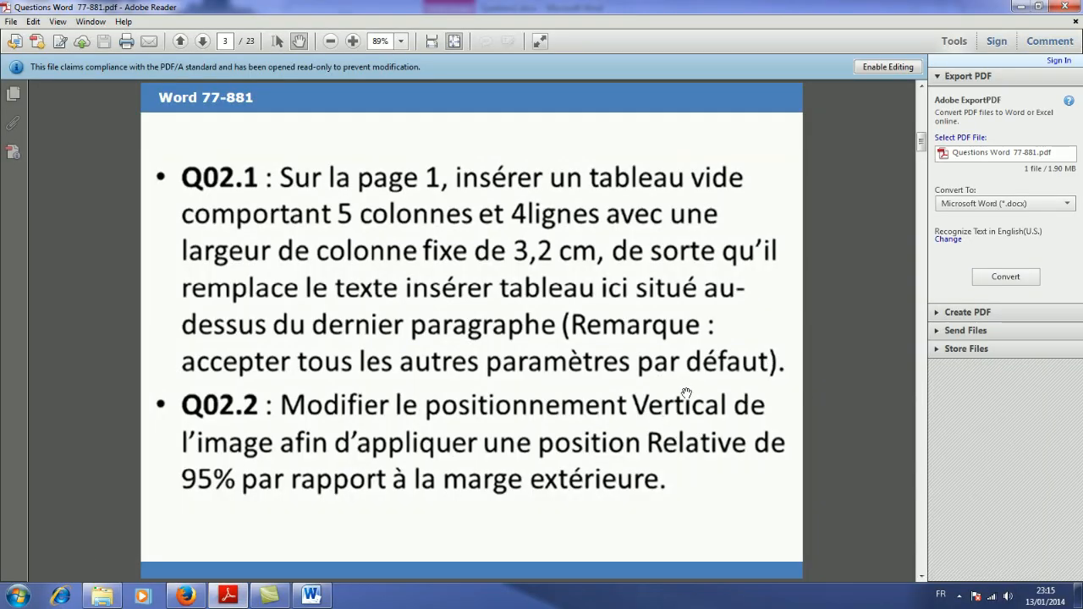
- Set the typewriter image's vertical position in Question2.docx to a relative position of 95%, checking Q02.2 in the Adobe Reader PDF
{"action": "left_click", "coordinate": [311, 597]}
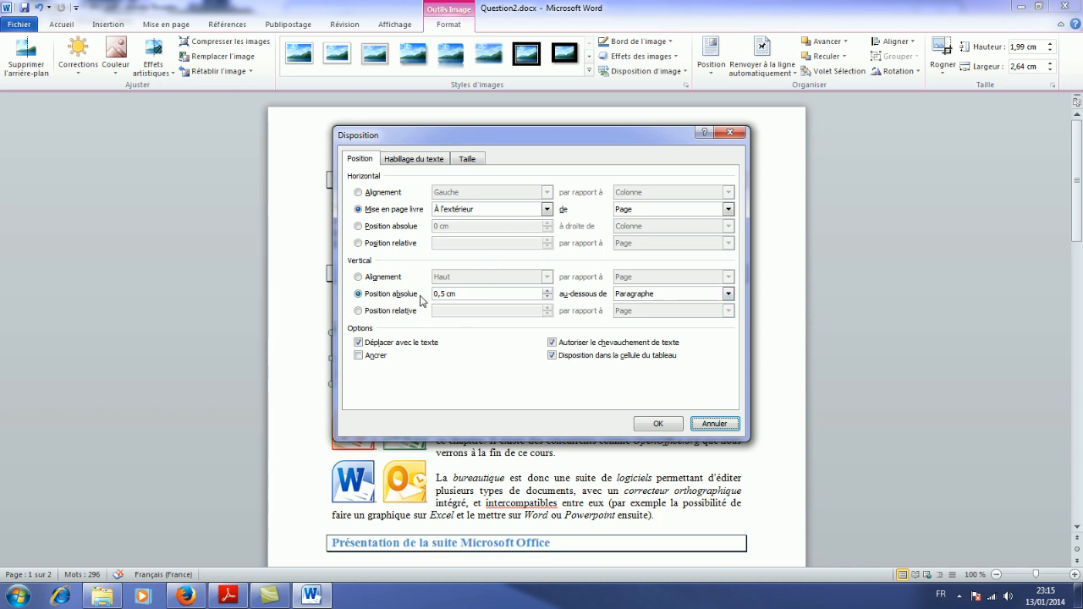
{"action": "left_click", "coordinate": [227, 596]}
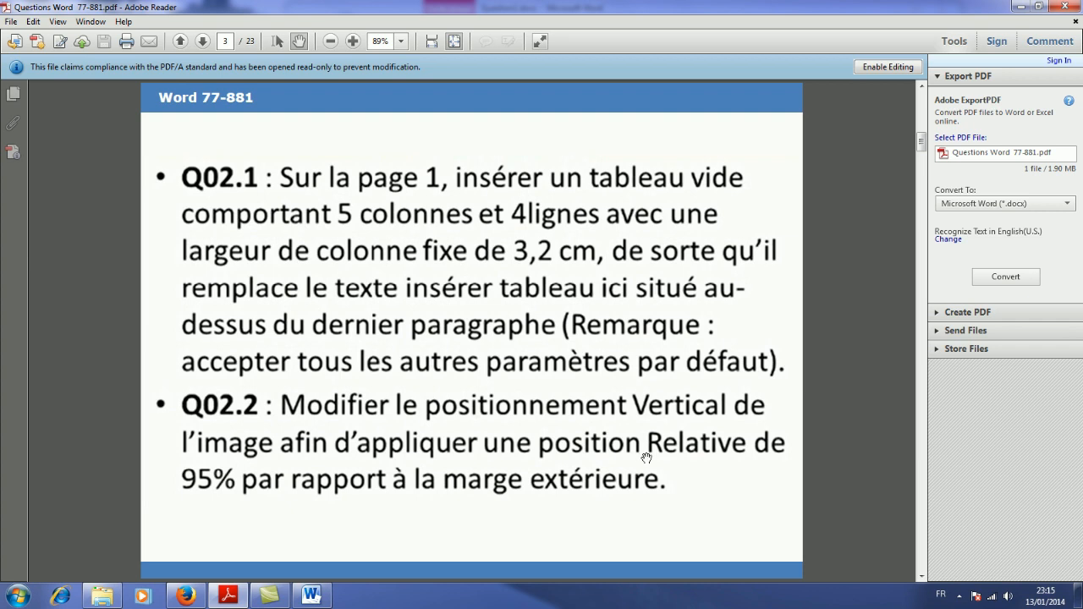
{"action": "left_click", "coordinate": [309, 597]}
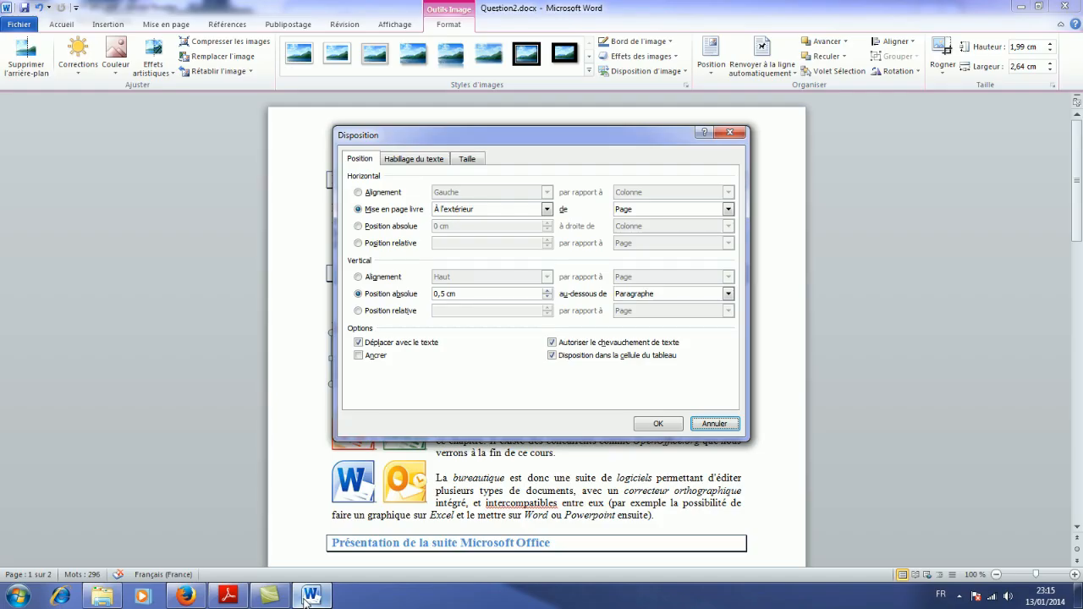
{"action": "left_click", "coordinate": [358, 310]}
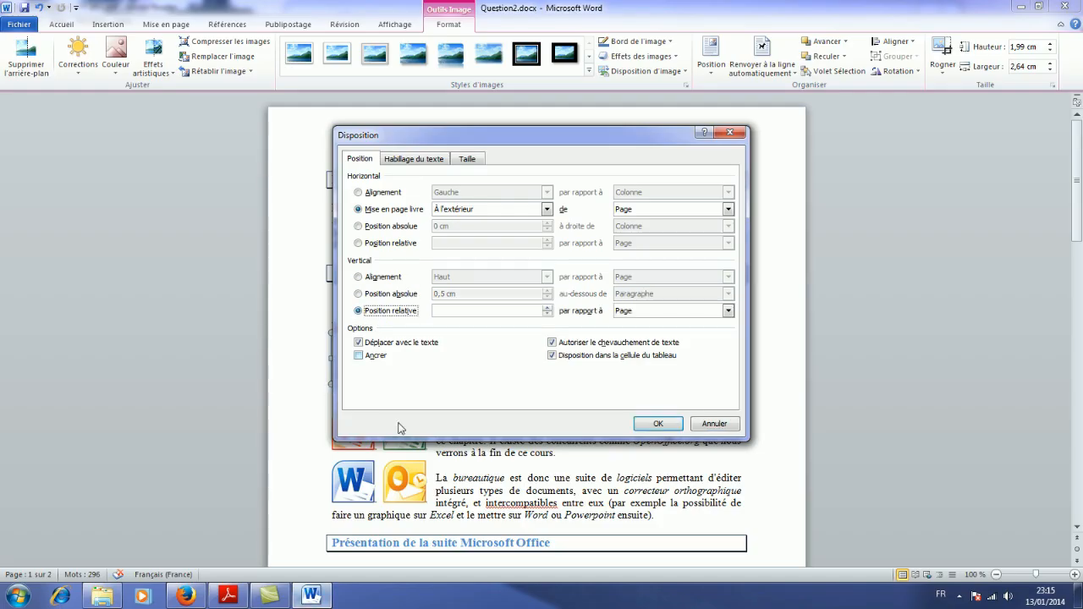
{"action": "left_click", "coordinate": [230, 597]}
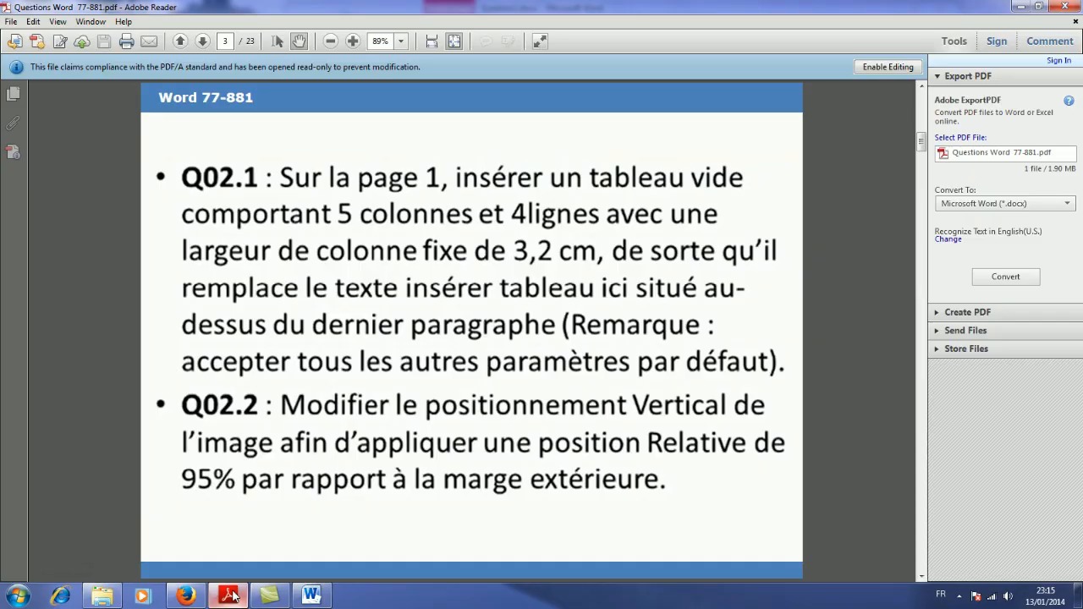
{"action": "left_click", "coordinate": [310, 597]}
{"action": "left_click", "coordinate": [547, 308]}
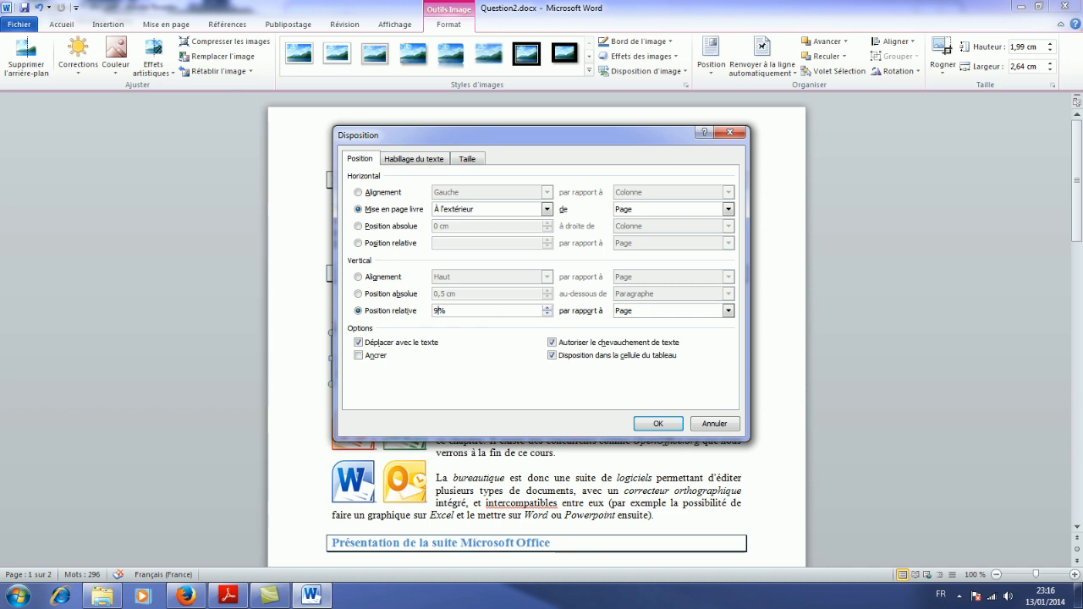
{"action": "left_click", "coordinate": [227, 597]}
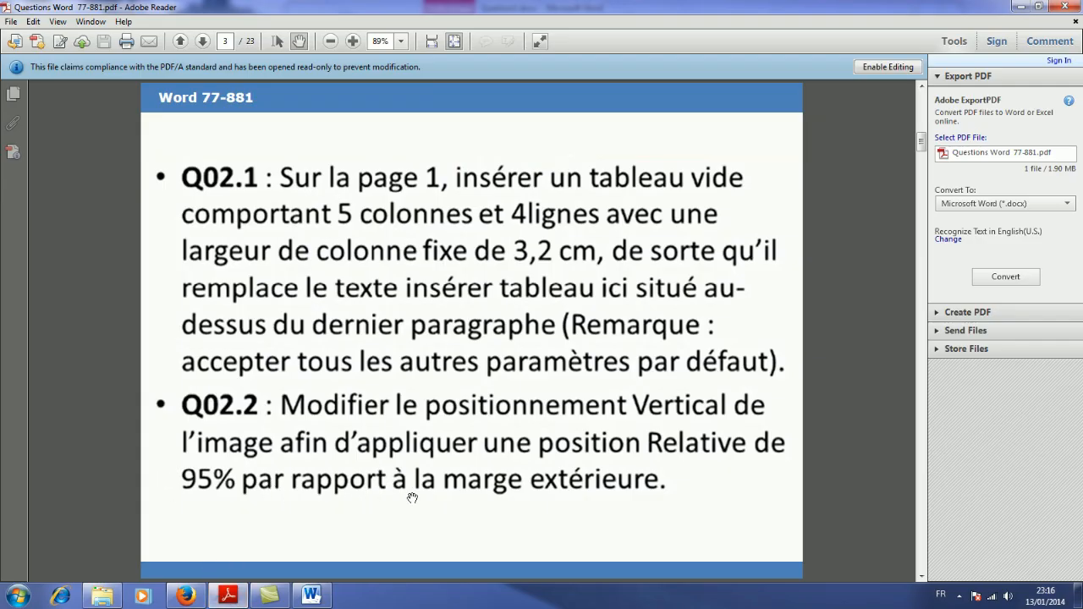
{"action": "left_click", "coordinate": [311, 597]}
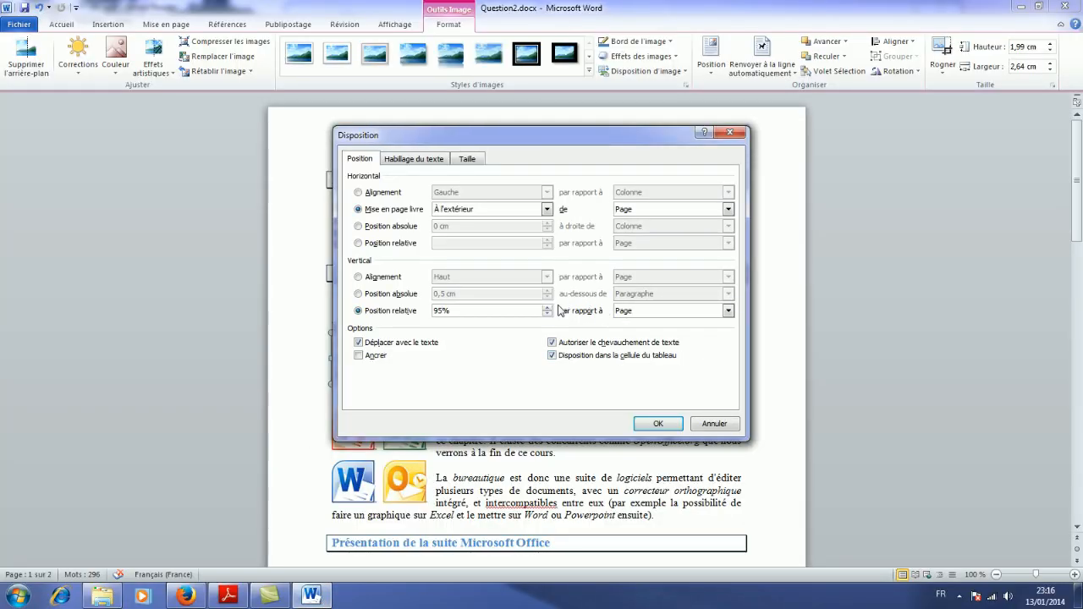
- Make the image's relative vertical position refer to "Marge extérieure", apply the layout and deselect the image
{"action": "left_click", "coordinate": [728, 311]}
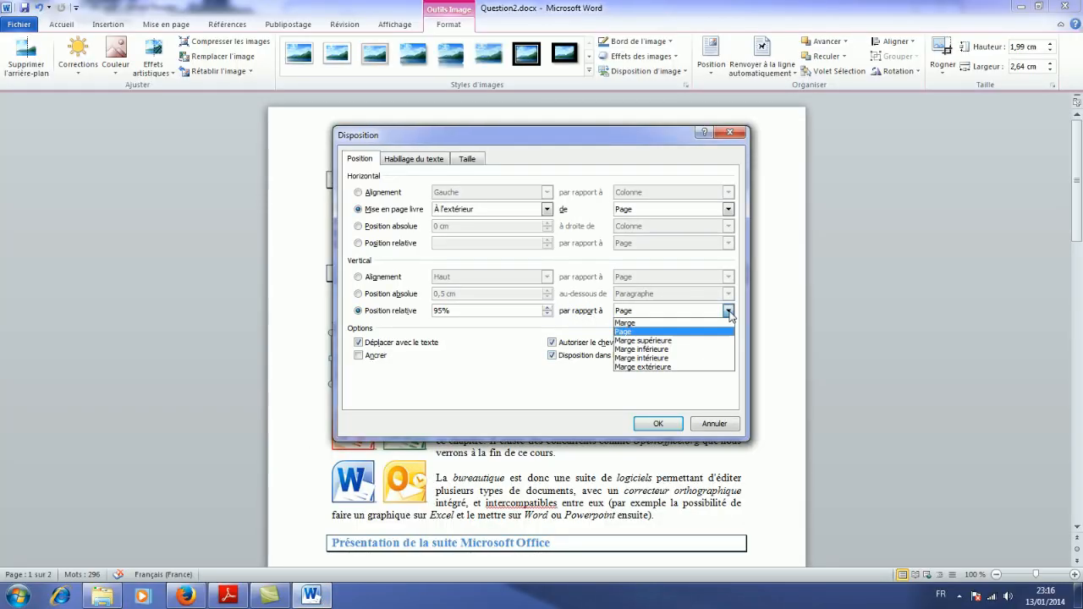
{"action": "left_click", "coordinate": [684, 368]}
{"action": "left_click", "coordinate": [650, 423]}
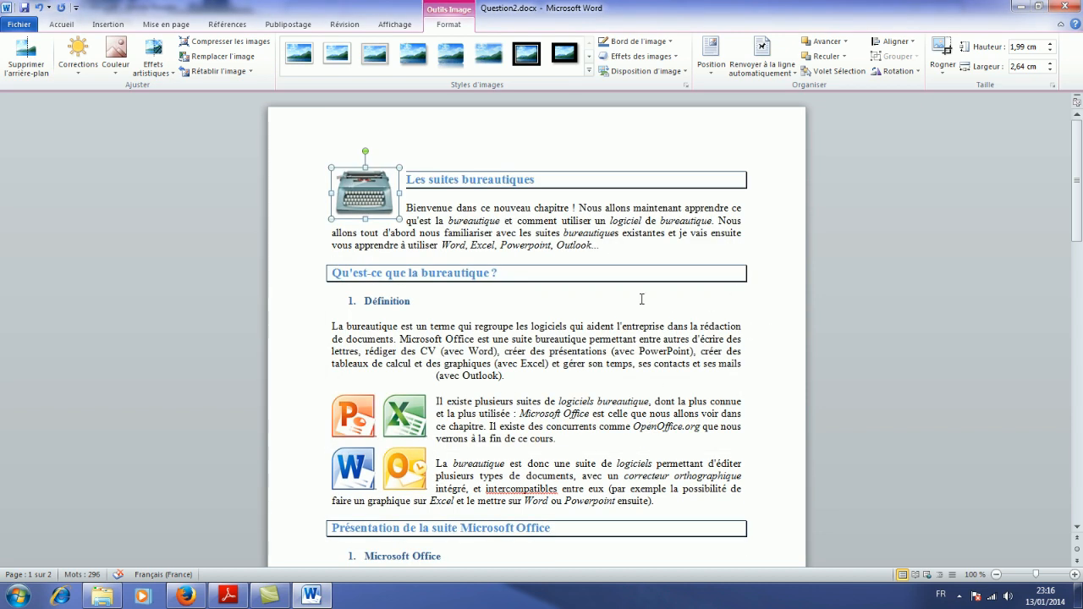
{"action": "left_click", "coordinate": [624, 306]}
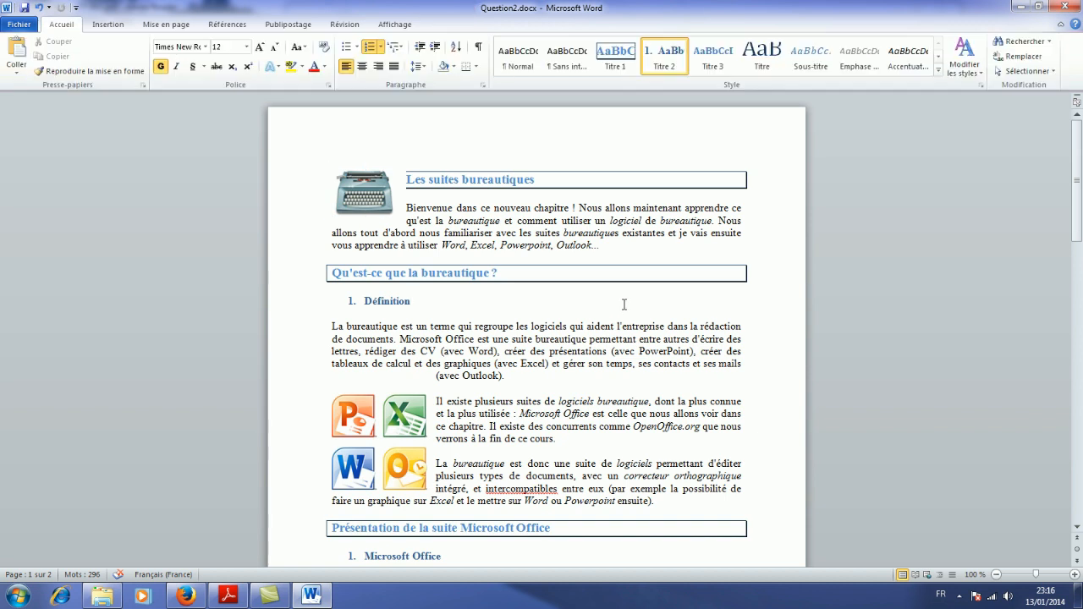
{"action": "left_click", "coordinate": [959, 597]}
{"action": "left_click", "coordinate": [979, 527]}
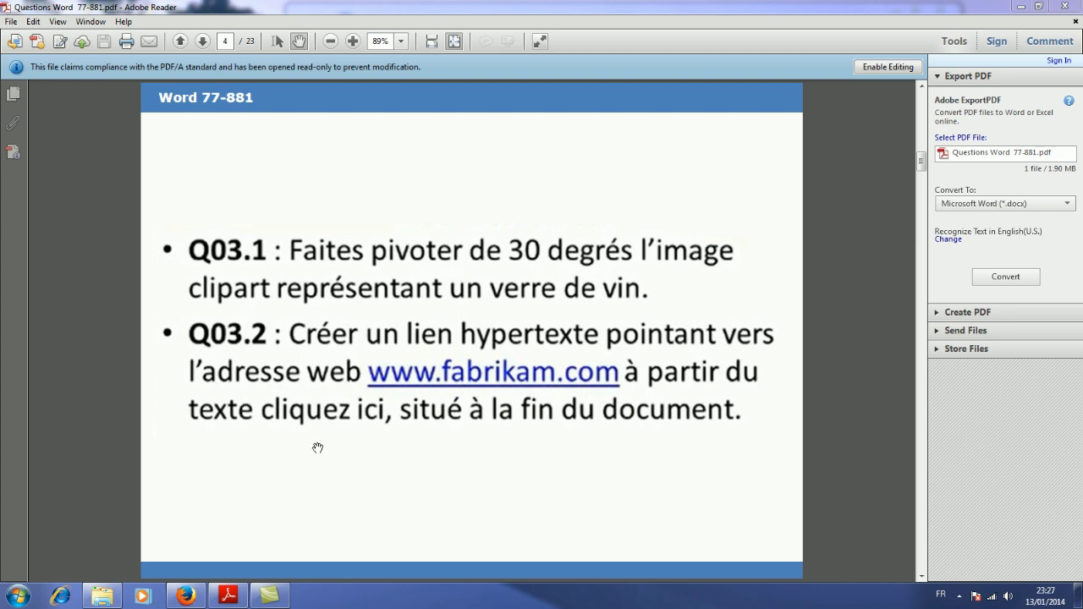
- Open the Question3 document from the TEST_BLANC_WORD_APP folder and check Q03.1 in the Adobe Reader PDF before returning to Word
{"action": "left_click", "coordinate": [100, 594]}
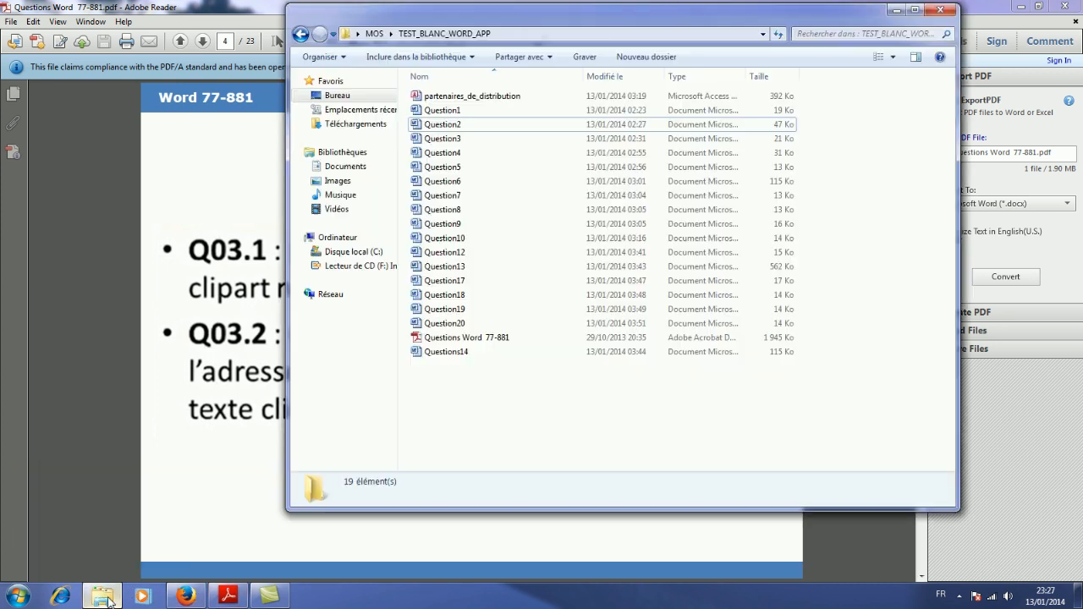
{"action": "double_click", "coordinate": [441, 139]}
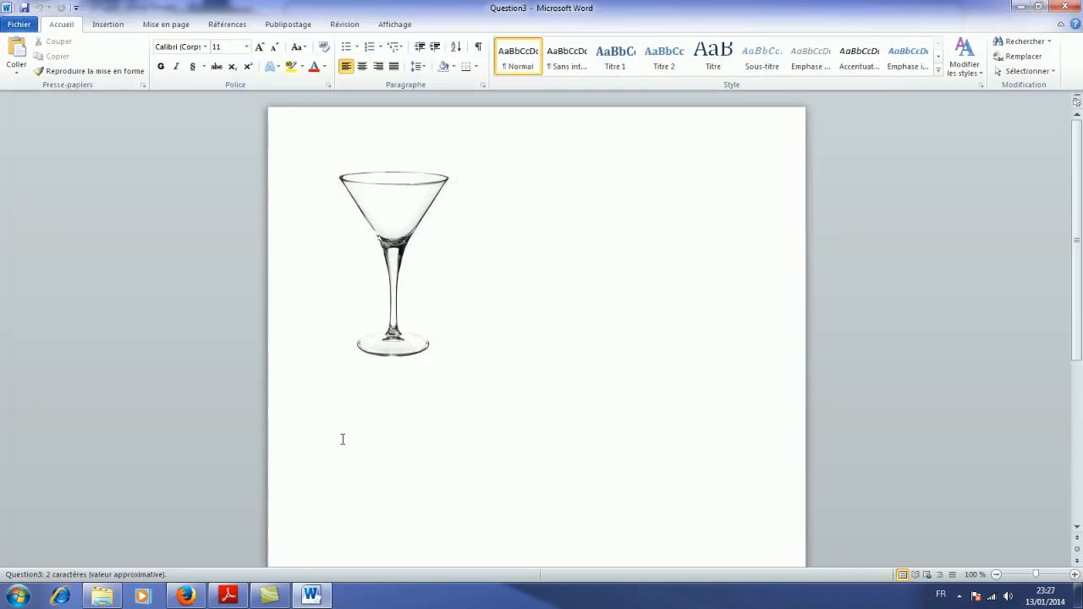
{"action": "left_click", "coordinate": [228, 595]}
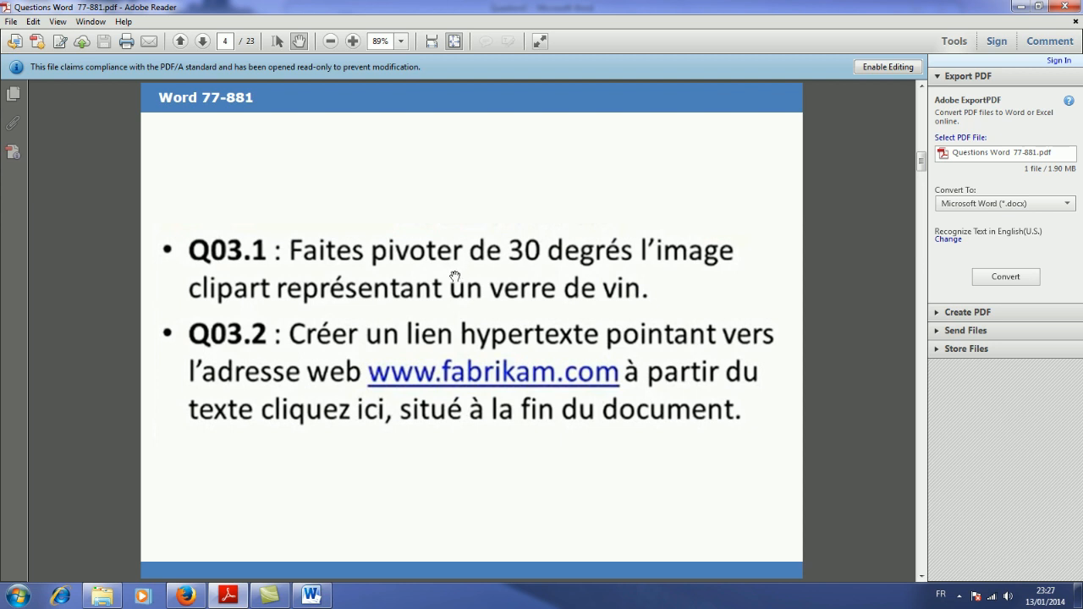
{"action": "left_click", "coordinate": [312, 596]}
- Rotate the clip-art glass image in Question3 by 30°, rechecking Q03.1 in the Adobe Reader PDF
{"action": "left_click", "coordinate": [367, 256]}
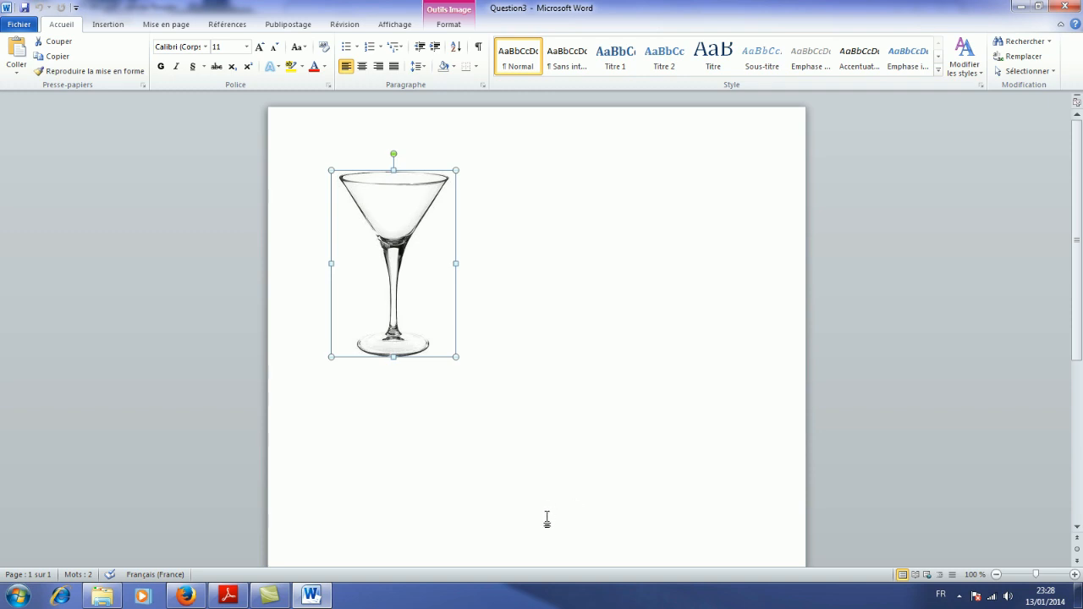
{"action": "left_click", "coordinate": [444, 28]}
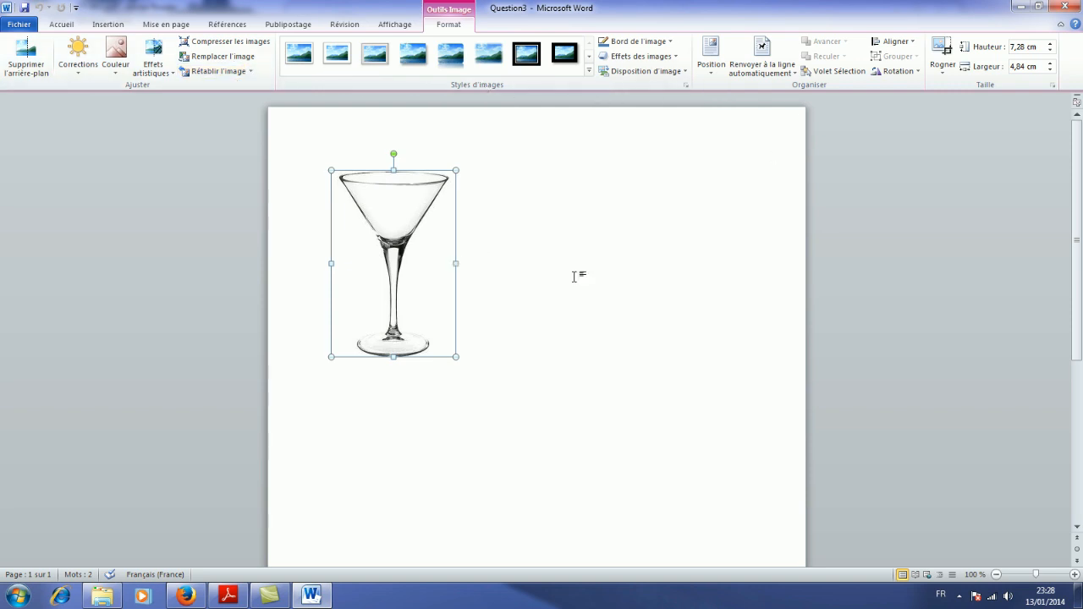
{"action": "left_click", "coordinate": [225, 596]}
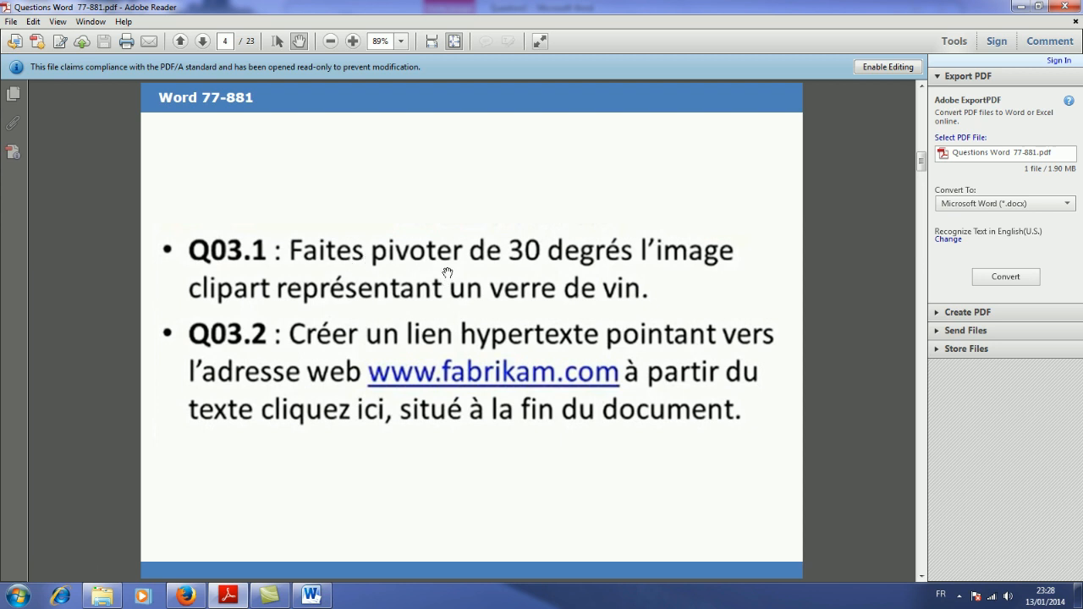
{"action": "left_click", "coordinate": [310, 596]}
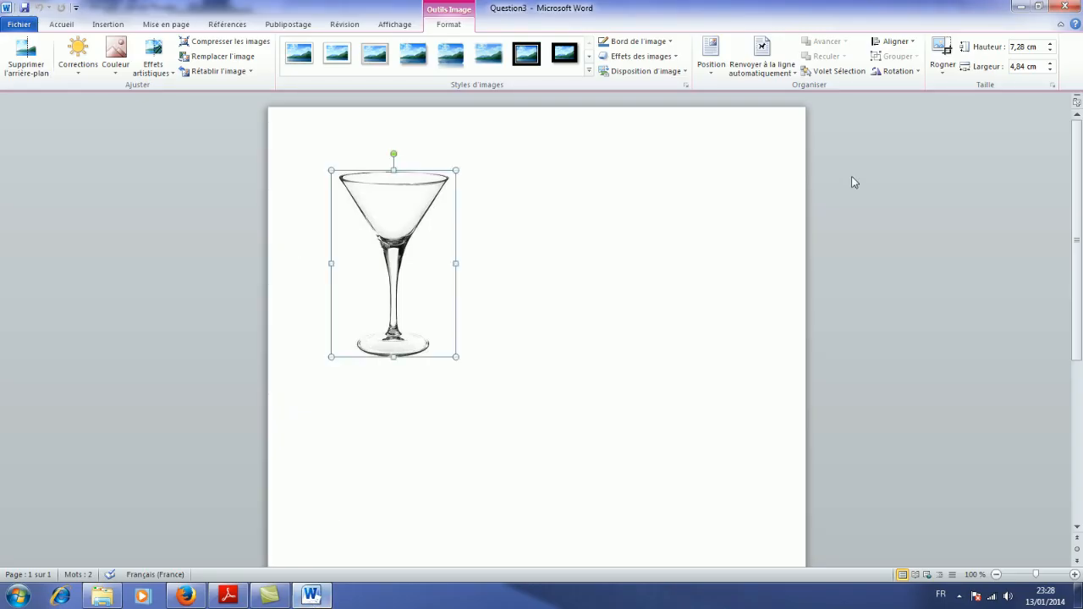
{"action": "left_click", "coordinate": [919, 73]}
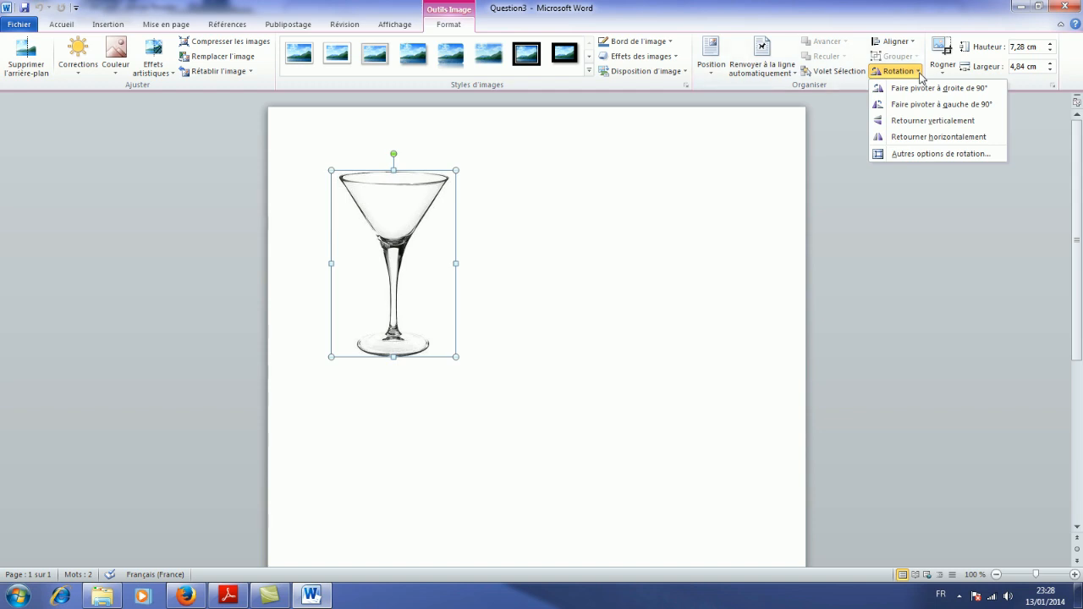
{"action": "left_click", "coordinate": [933, 155]}
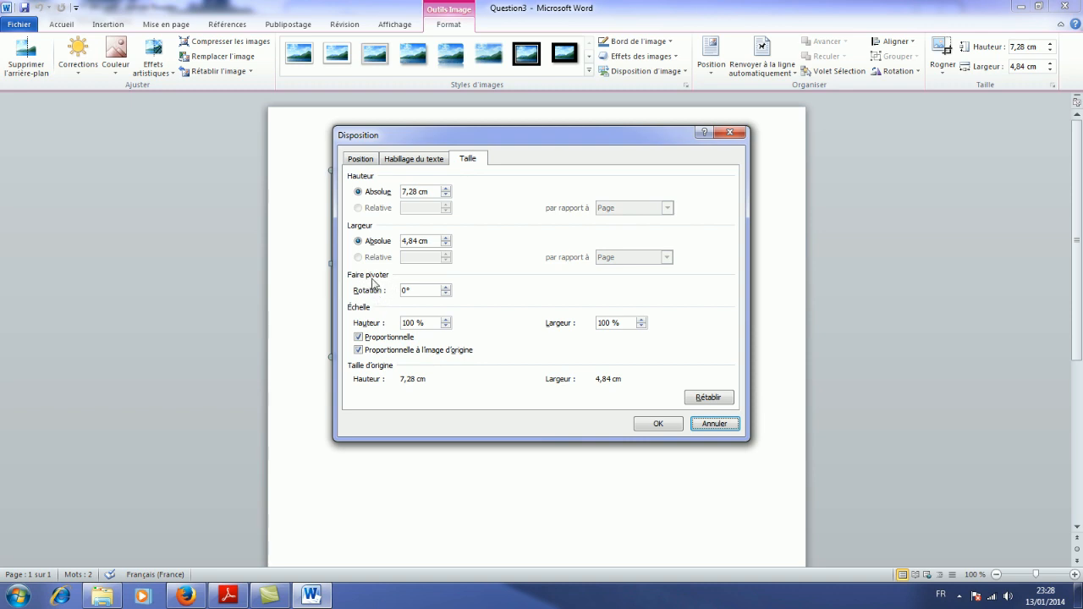
{"action": "left_click_drag", "start_coordinate": [406, 289], "coordinate": [394, 290]}
{"action": "type", "text": "3"}
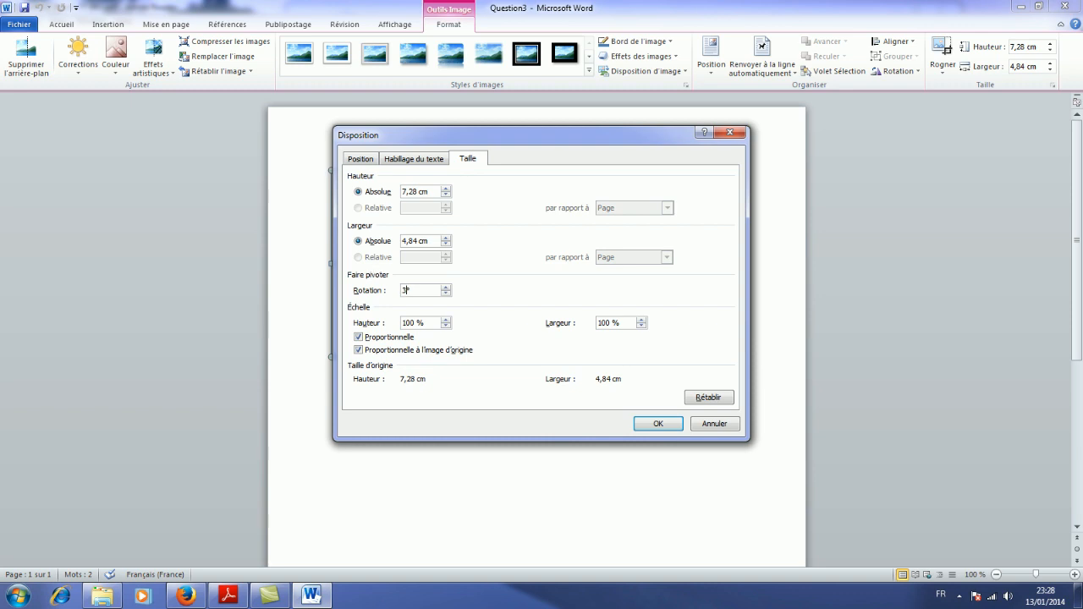
{"action": "left_click", "coordinate": [653, 425]}
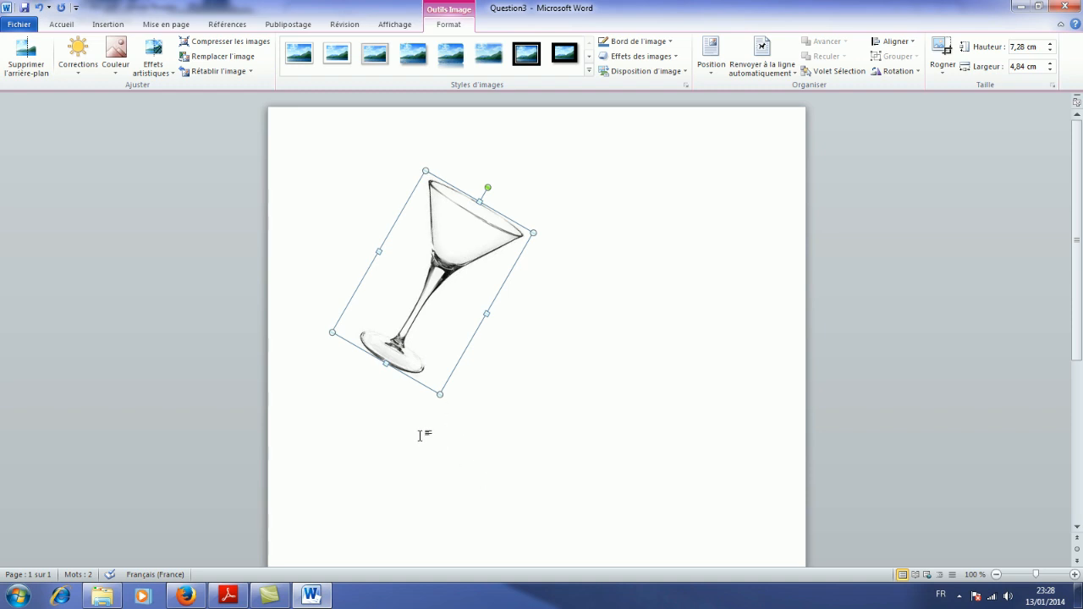
- Check Q03.2 in the Adobe Reader PDF, then select the text "Cliquer ici" at the end of the Word document
{"action": "left_click", "coordinate": [233, 595]}
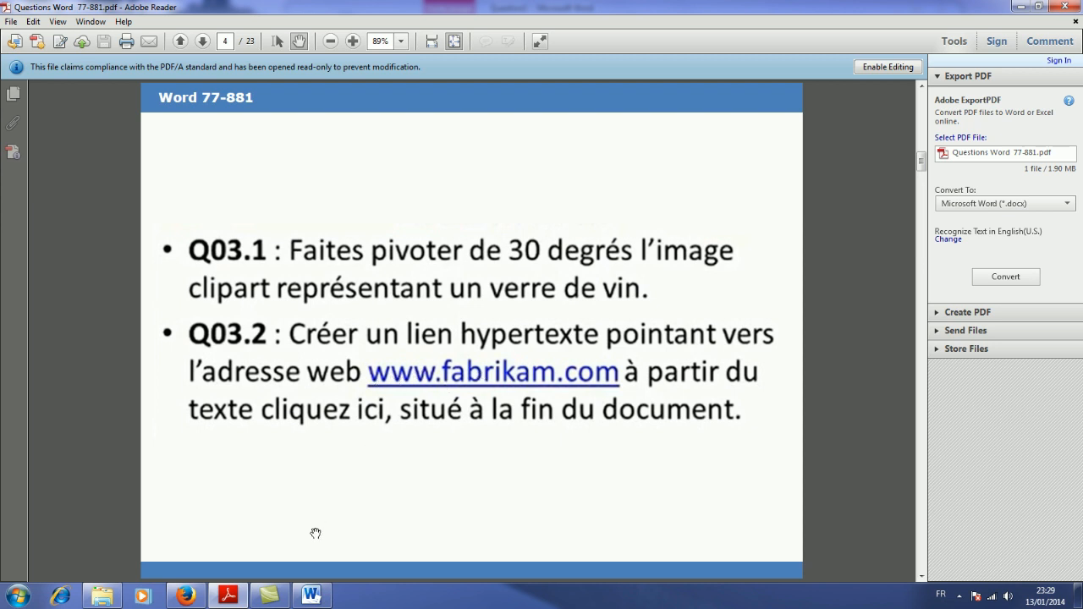
{"action": "left_click", "coordinate": [312, 597]}
{"action": "scroll", "coordinate": [338, 479], "scroll_direction": "down", "scroll_amount": 5}
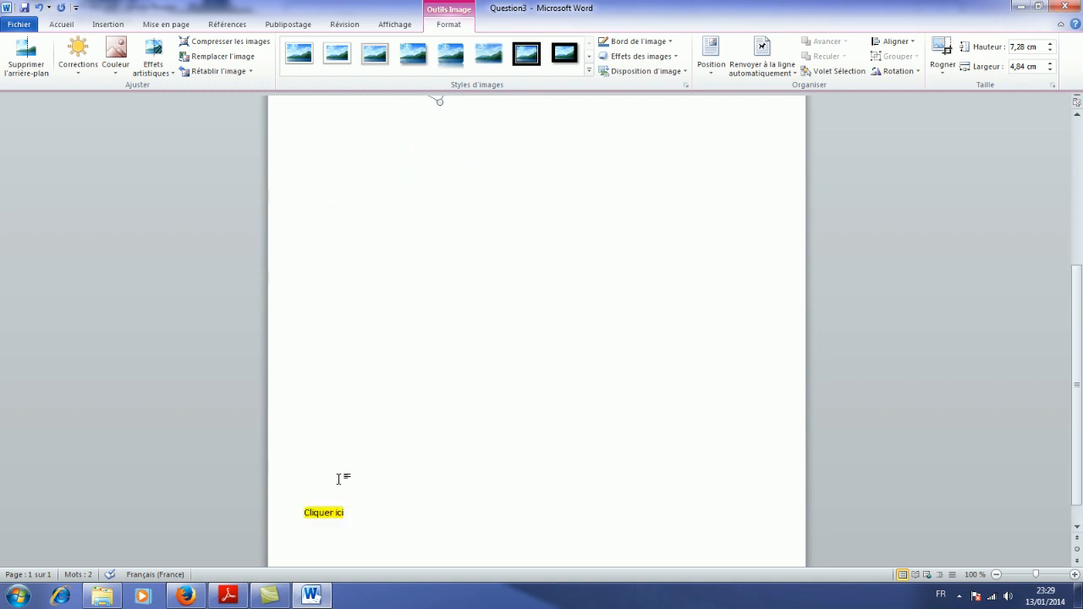
{"action": "left_click_drag", "start_coordinate": [305, 493], "coordinate": [347, 494]}
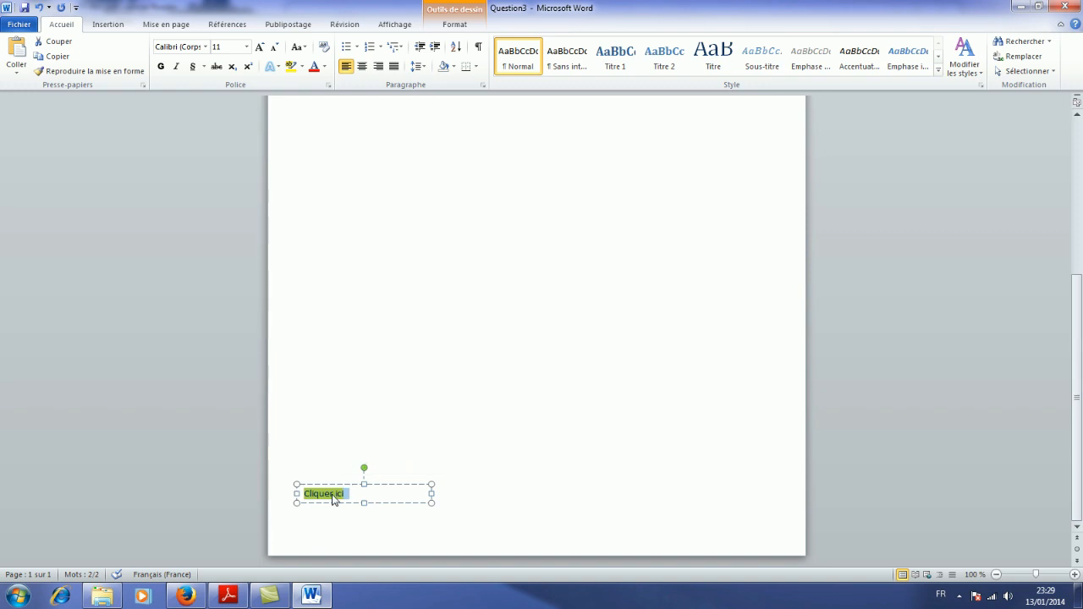
{"action": "right_click", "coordinate": [334, 500]}
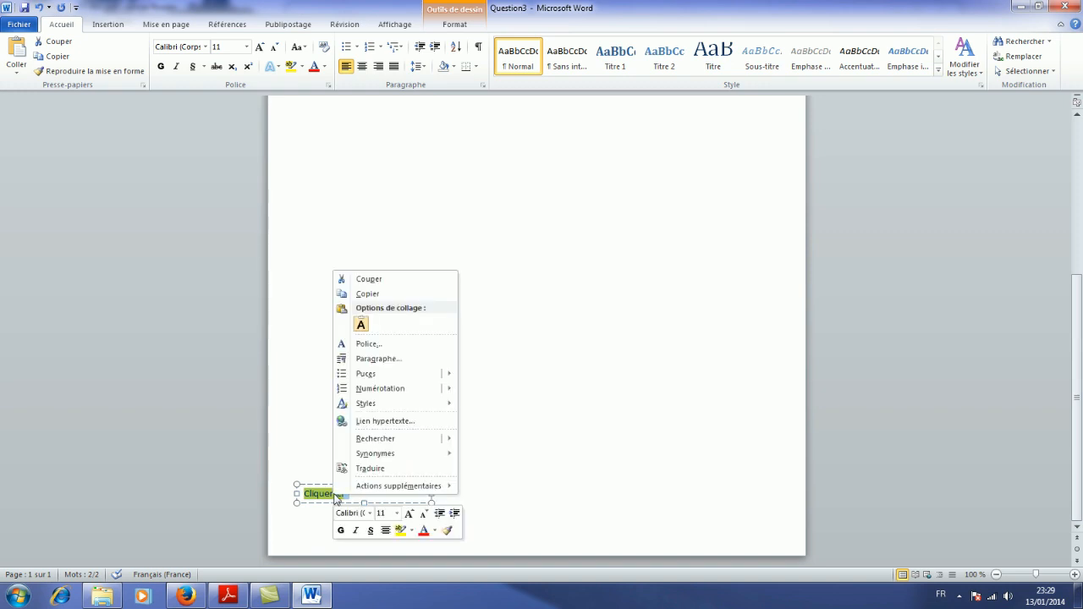
{"action": "left_click", "coordinate": [378, 420]}
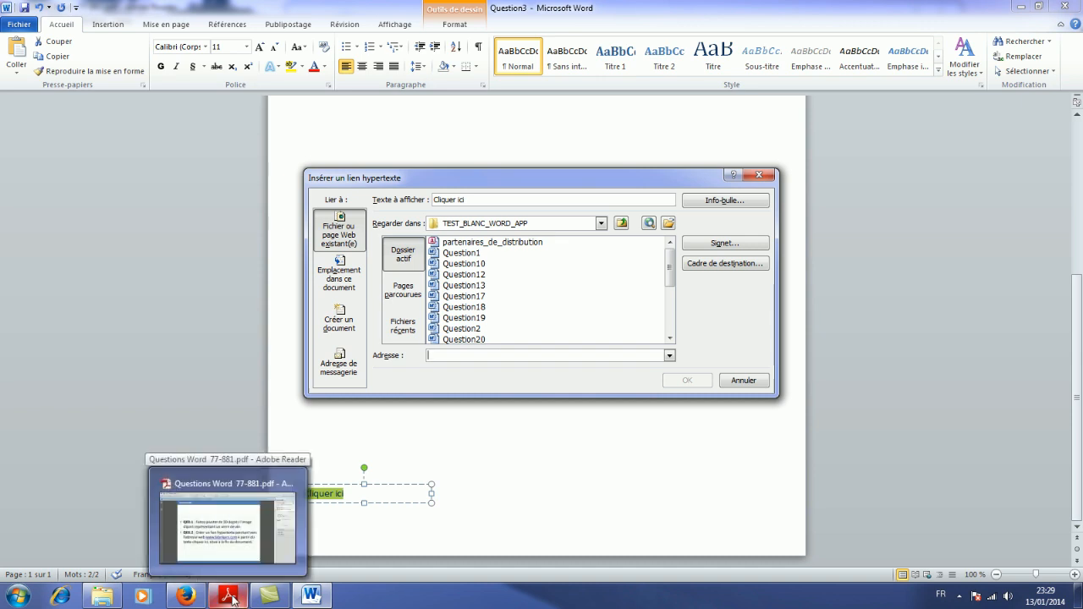
{"action": "left_click", "coordinate": [232, 598]}
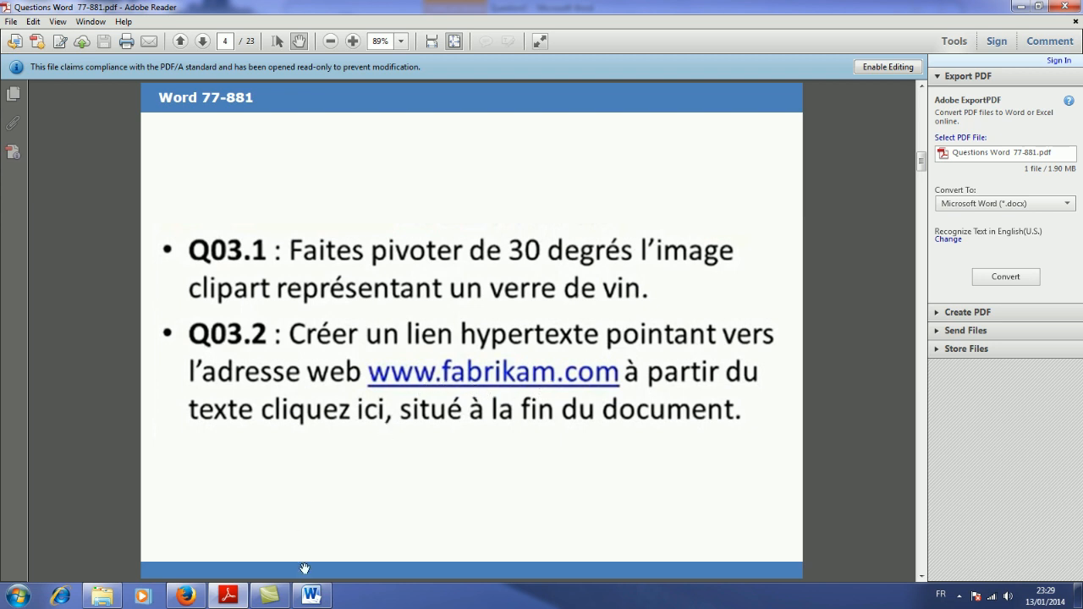
{"action": "left_click", "coordinate": [311, 597]}
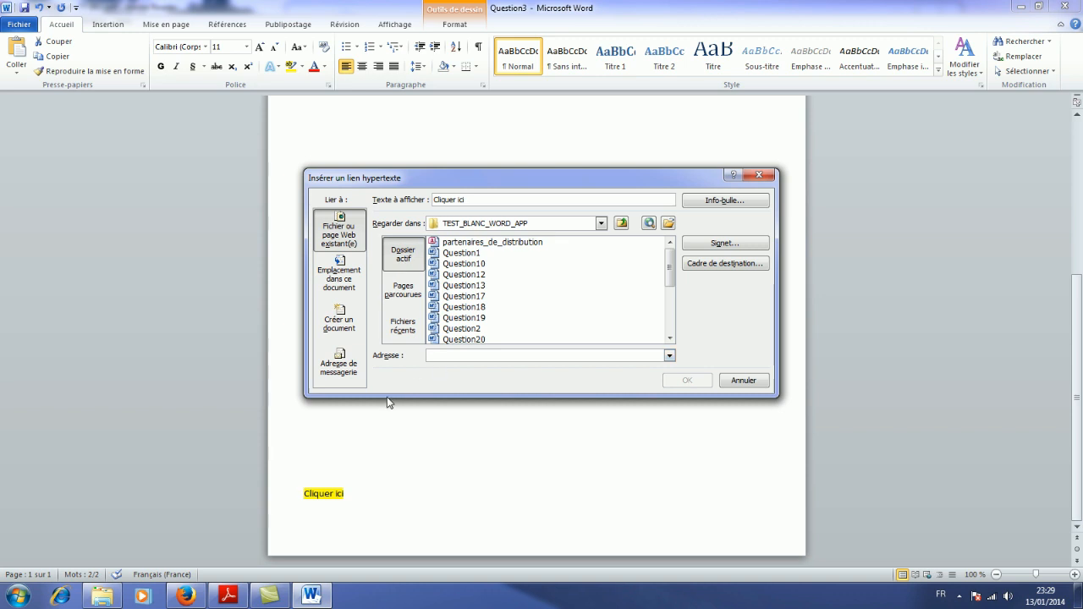
{"action": "type", "text": "http://google.com/"}
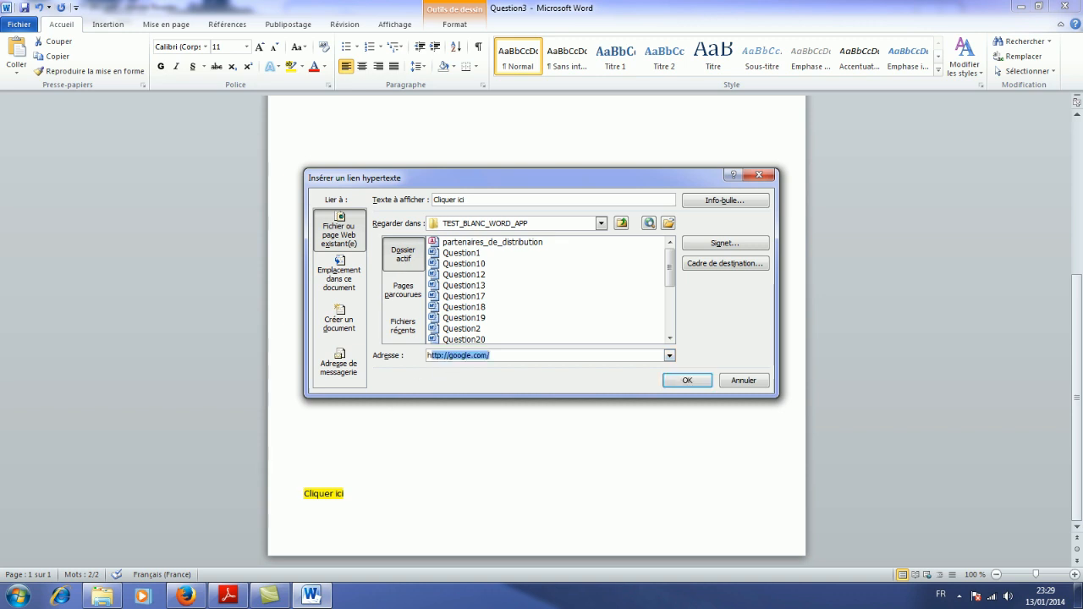
{"action": "type", "text": "://www.hibapress"}
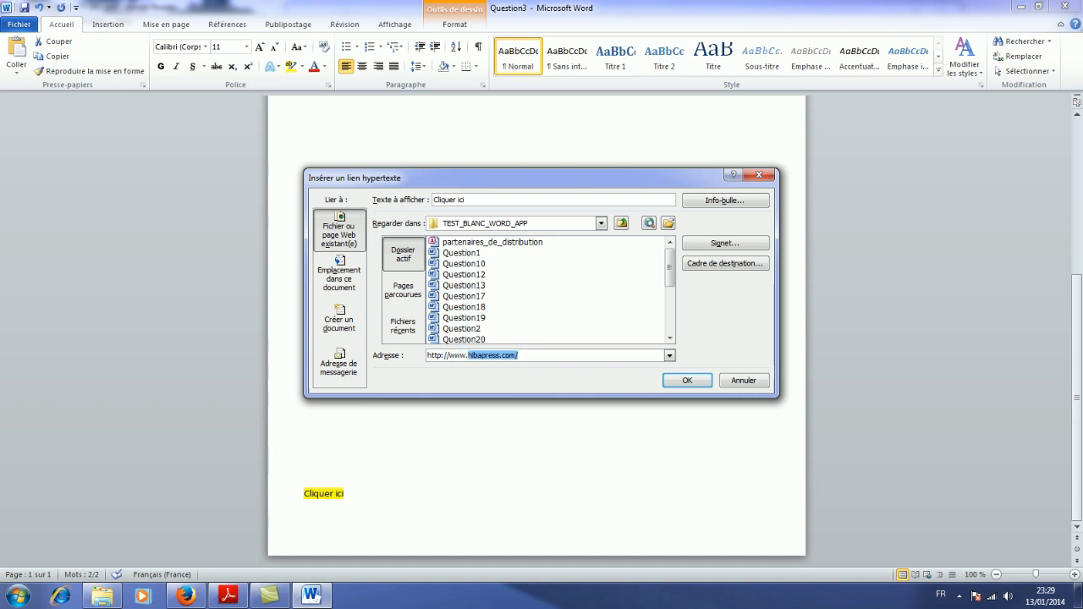
{"action": "left_click", "coordinate": [228, 597]}
{"action": "left_click", "coordinate": [231, 598]}
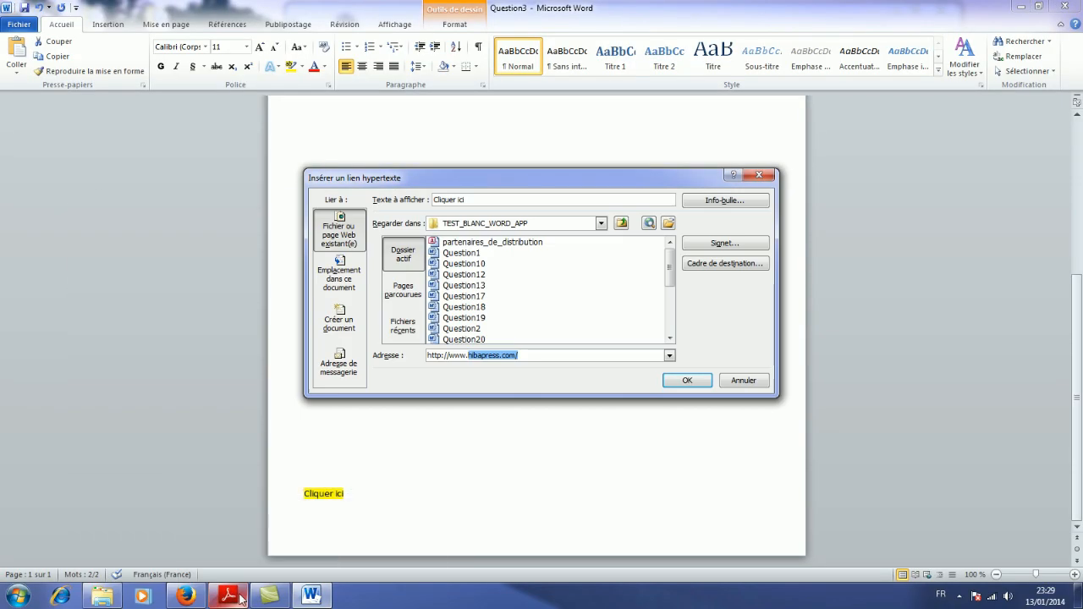
{"action": "type", "text": "fabrikam.com"}
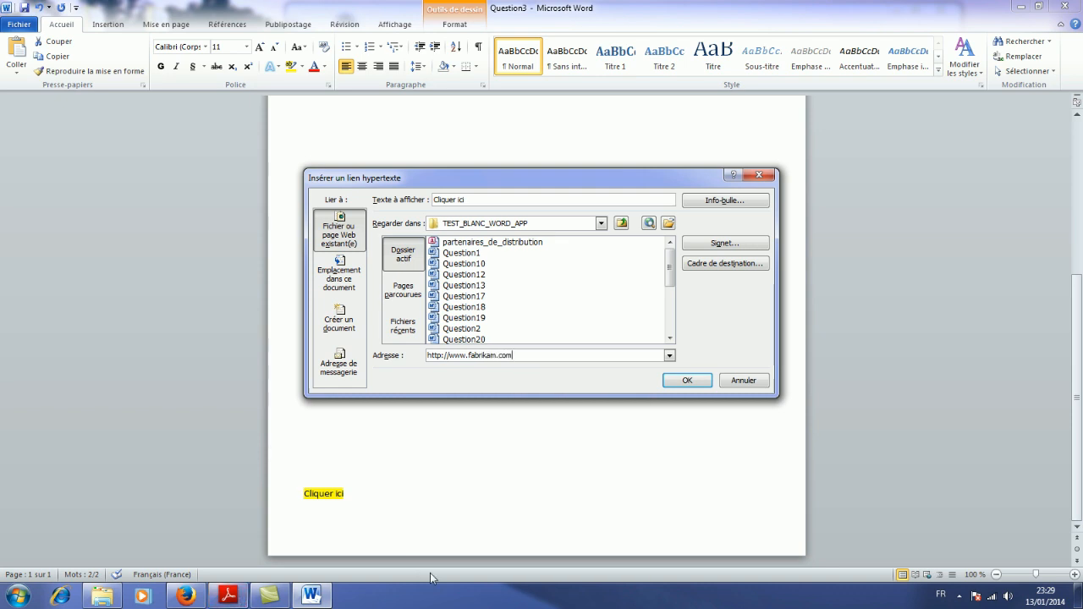
{"action": "left_click", "coordinate": [687, 380]}
{"action": "left_click", "coordinate": [500, 501]}
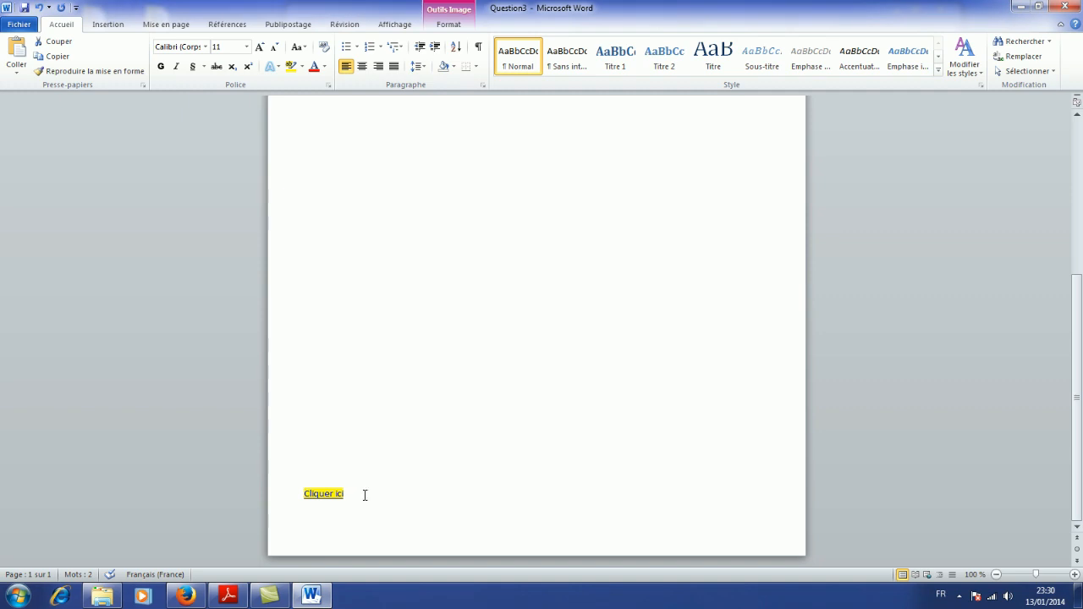
{"action": "left_click", "coordinate": [958, 596]}
{"action": "left_click", "coordinate": [960, 534]}
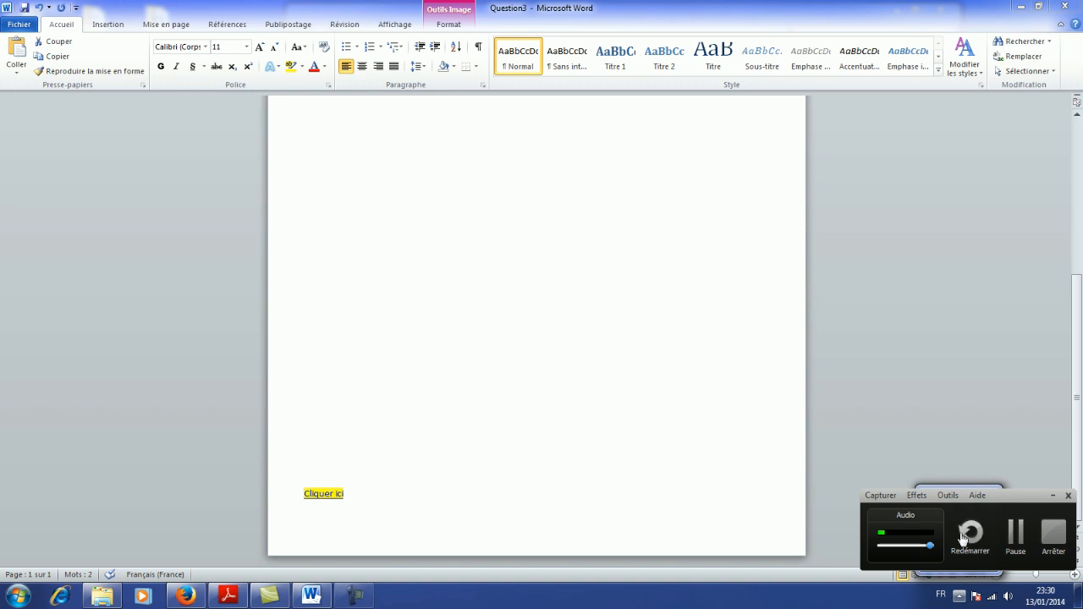
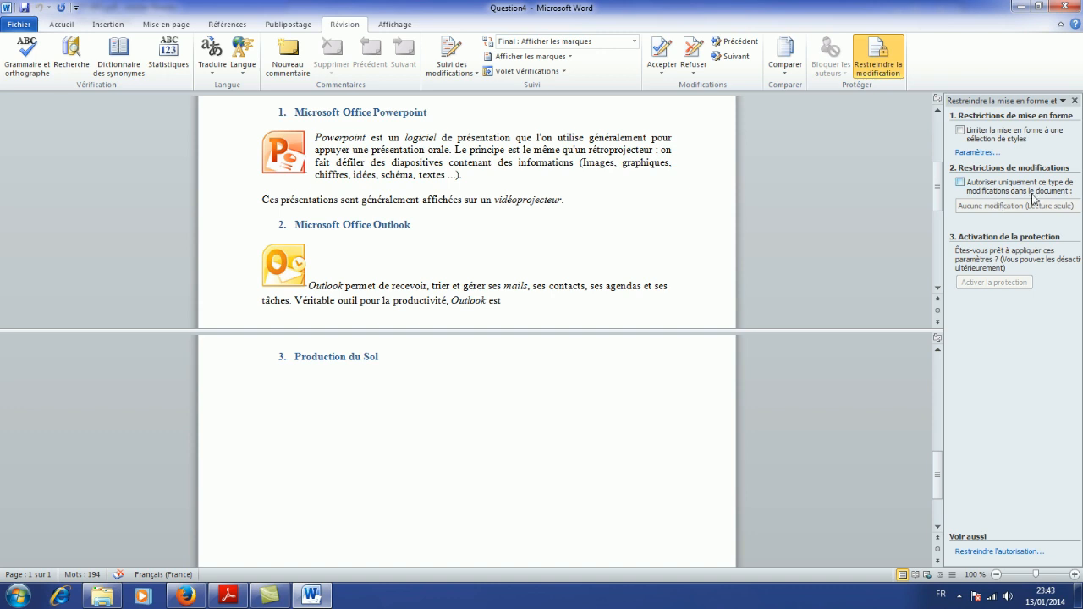
- Restrict modifications in Question4 to the "Commentaires" type only, checking Q04.2 in the Adobe Reader PDF
{"action": "left_click", "coordinate": [960, 185]}
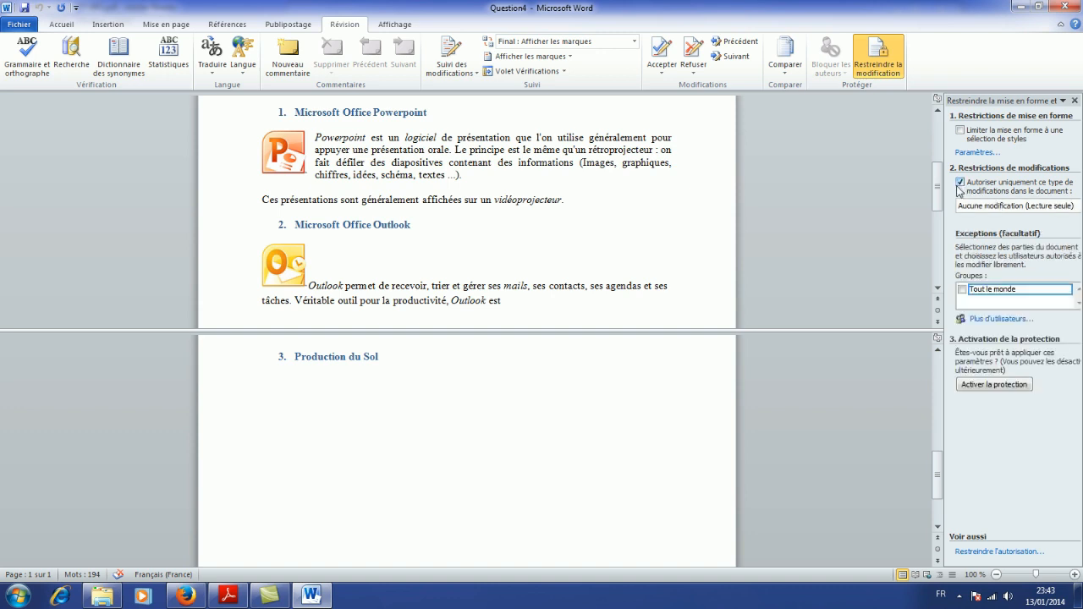
{"action": "left_click", "coordinate": [1079, 207]}
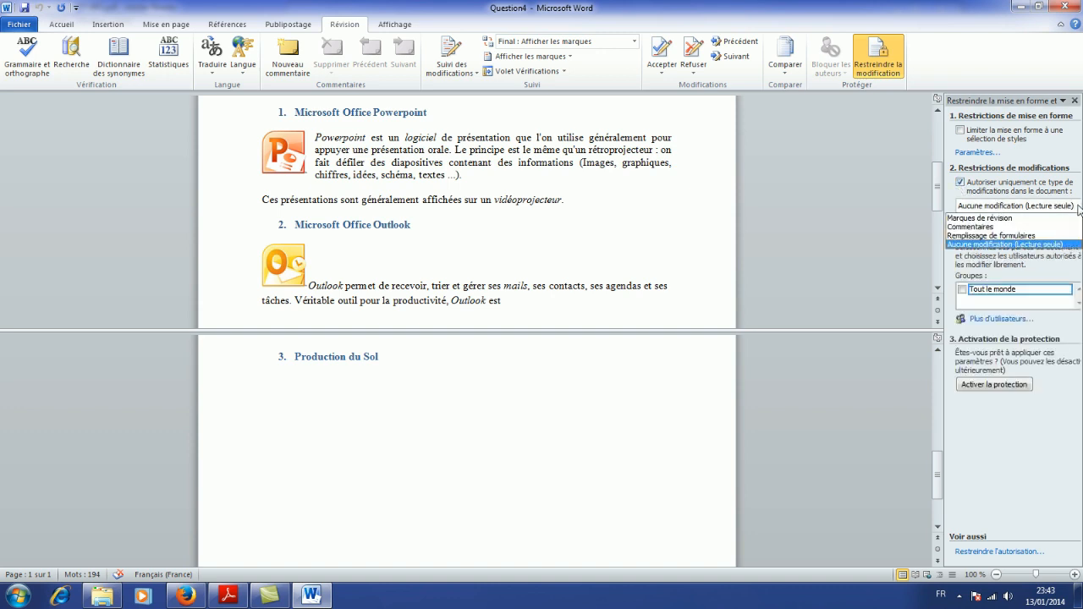
{"action": "left_click", "coordinate": [1032, 246]}
{"action": "left_click", "coordinate": [228, 596]}
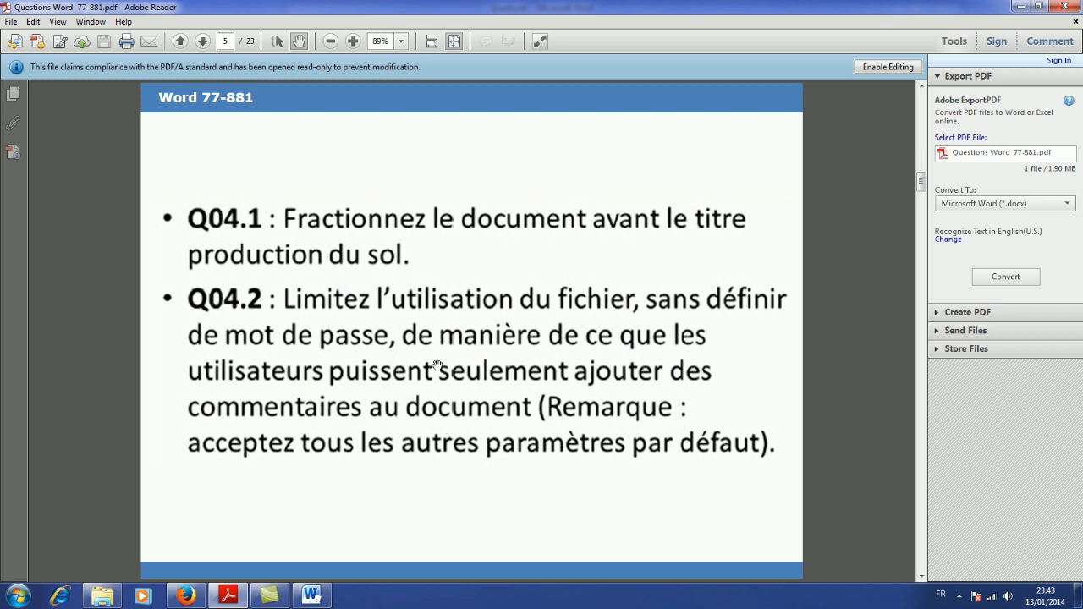
{"action": "left_click", "coordinate": [311, 595]}
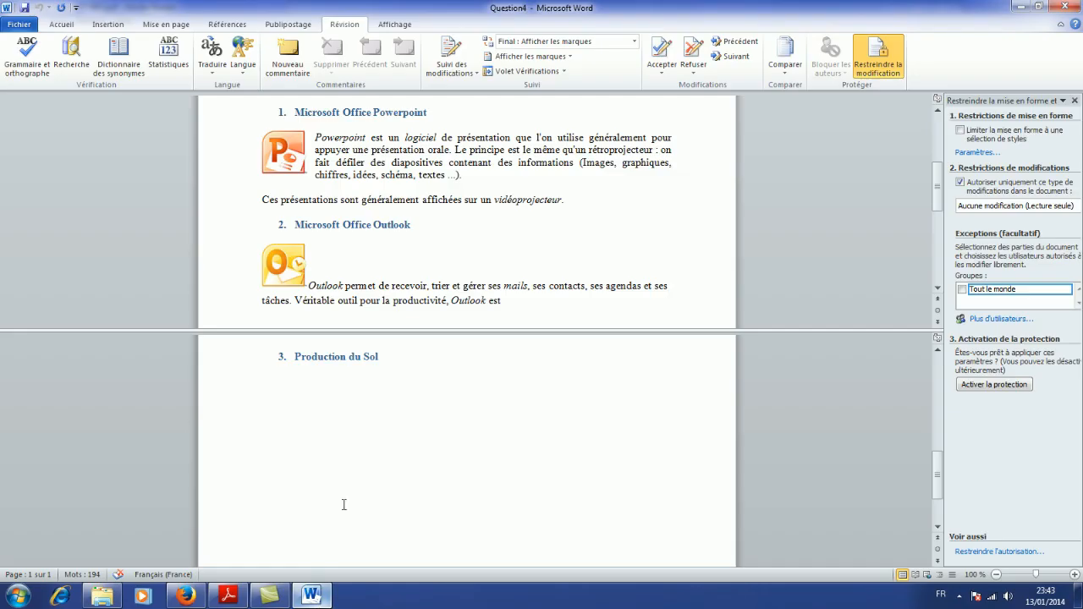
{"action": "left_click", "coordinate": [1078, 209]}
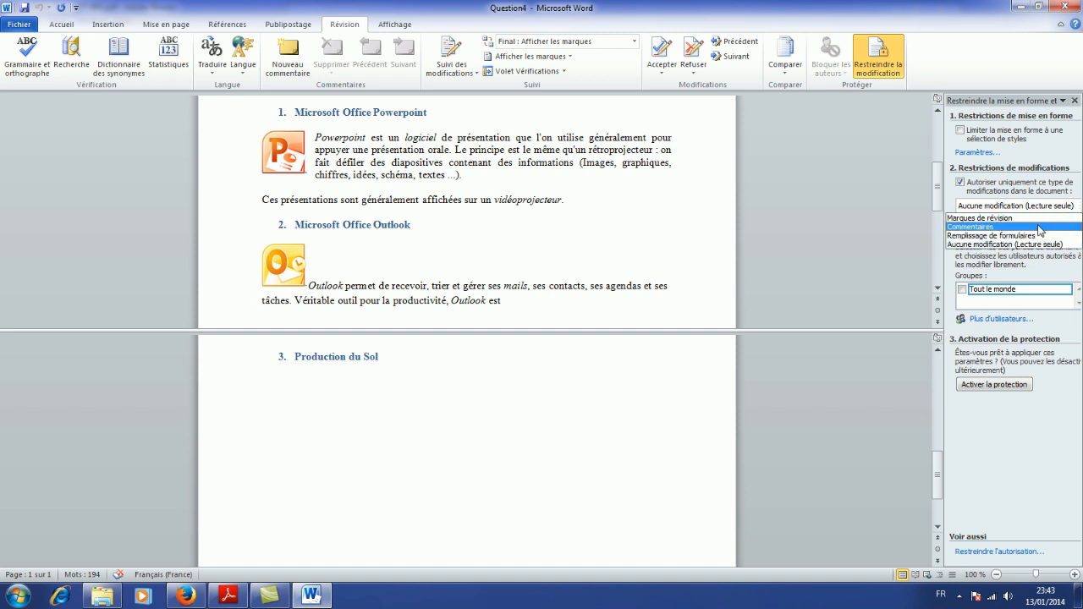
{"action": "left_click", "coordinate": [1040, 226]}
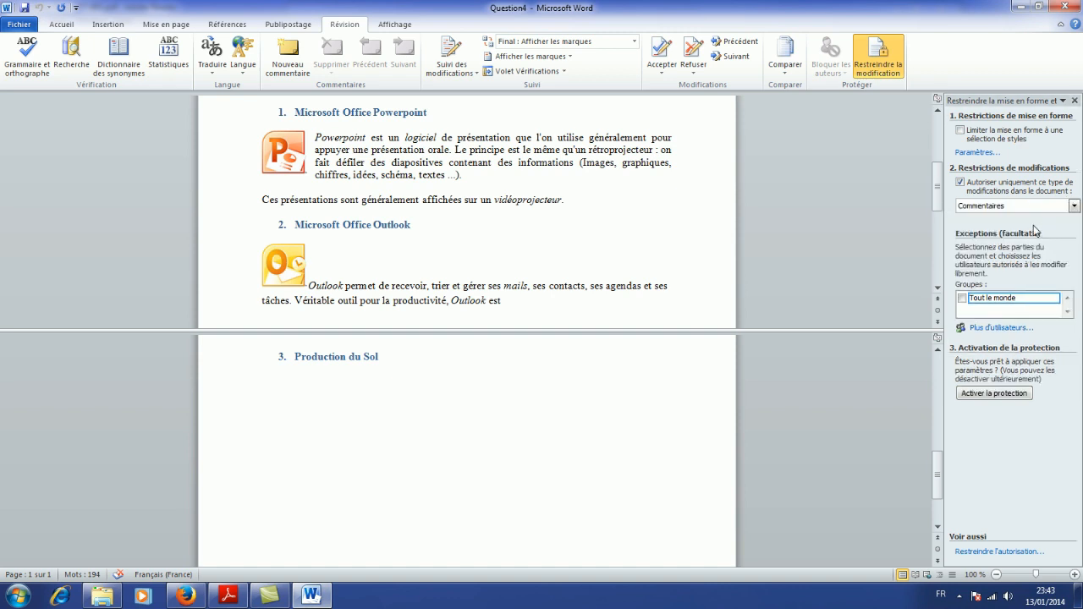
- Activate the document protection with the password fields left empty, rechecking Q04.2 in the Adobe Reader PDF
{"action": "left_click", "coordinate": [986, 398]}
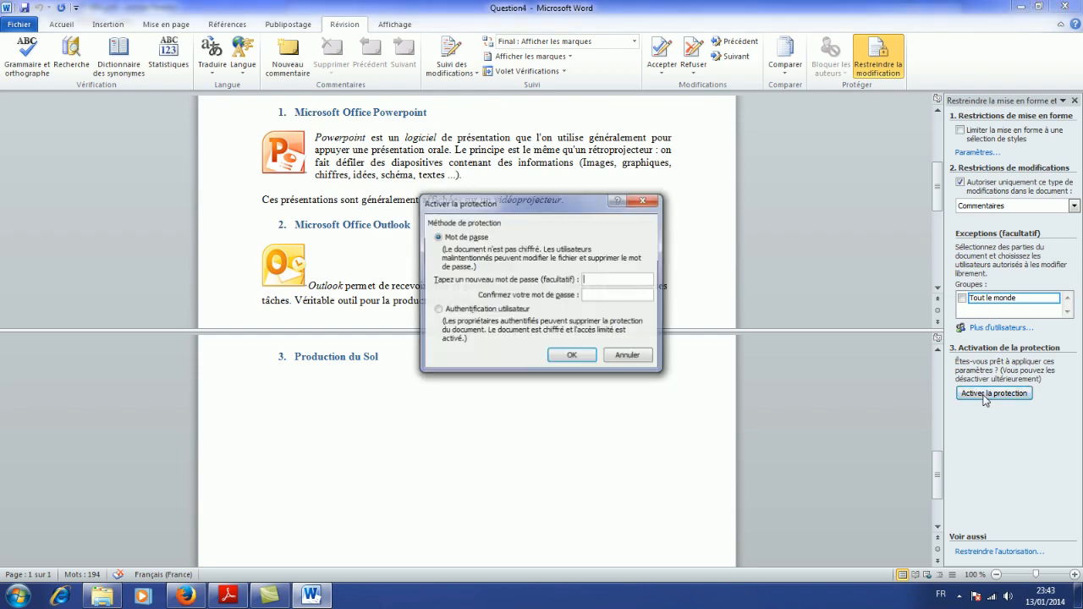
{"action": "left_click", "coordinate": [227, 595]}
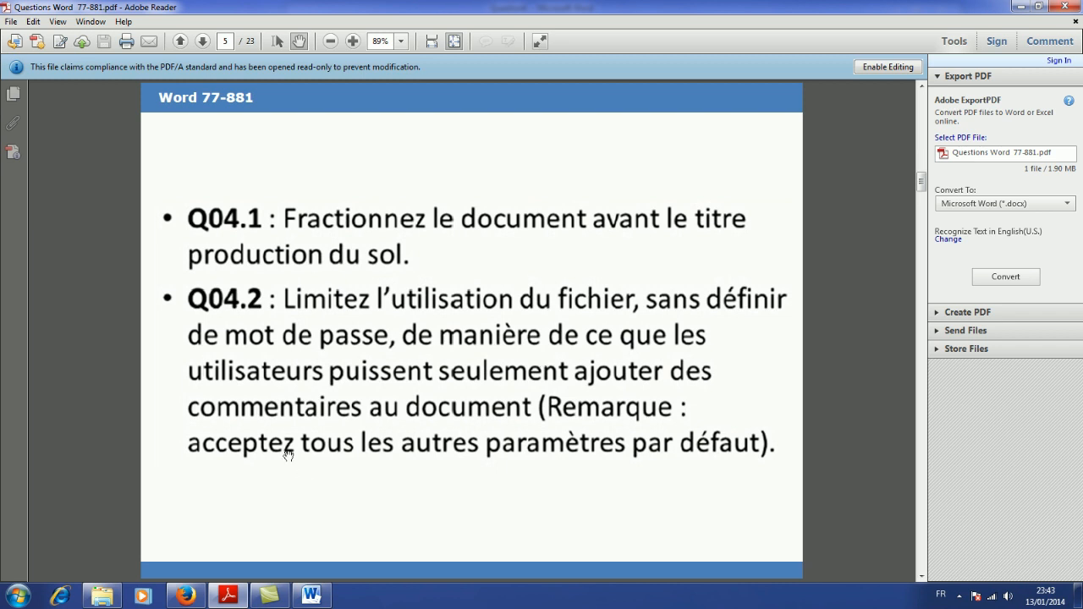
{"action": "left_click", "coordinate": [310, 596]}
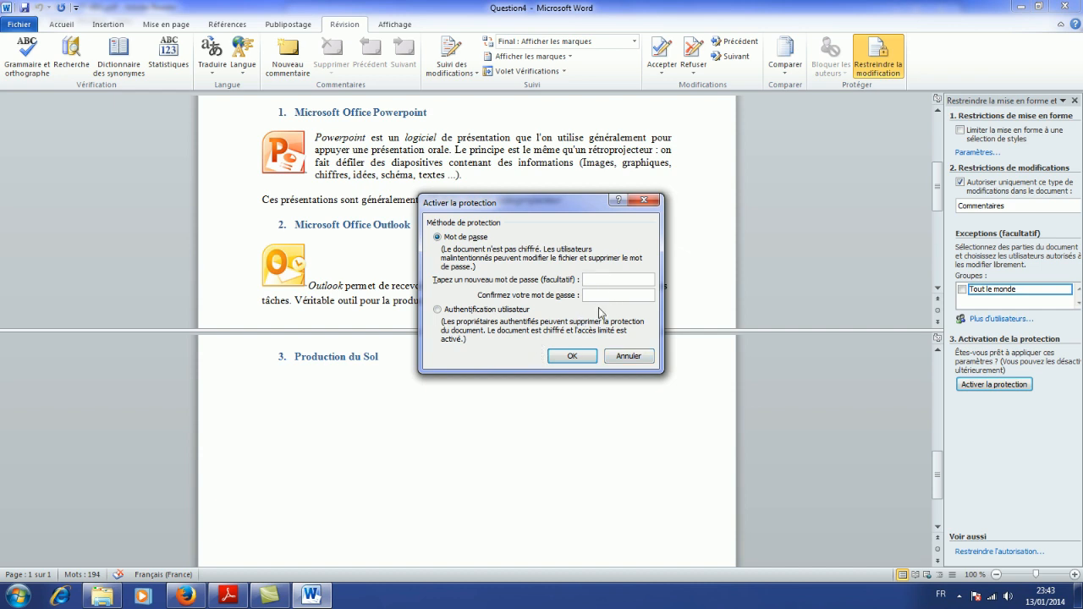
{"action": "left_click", "coordinate": [572, 357]}
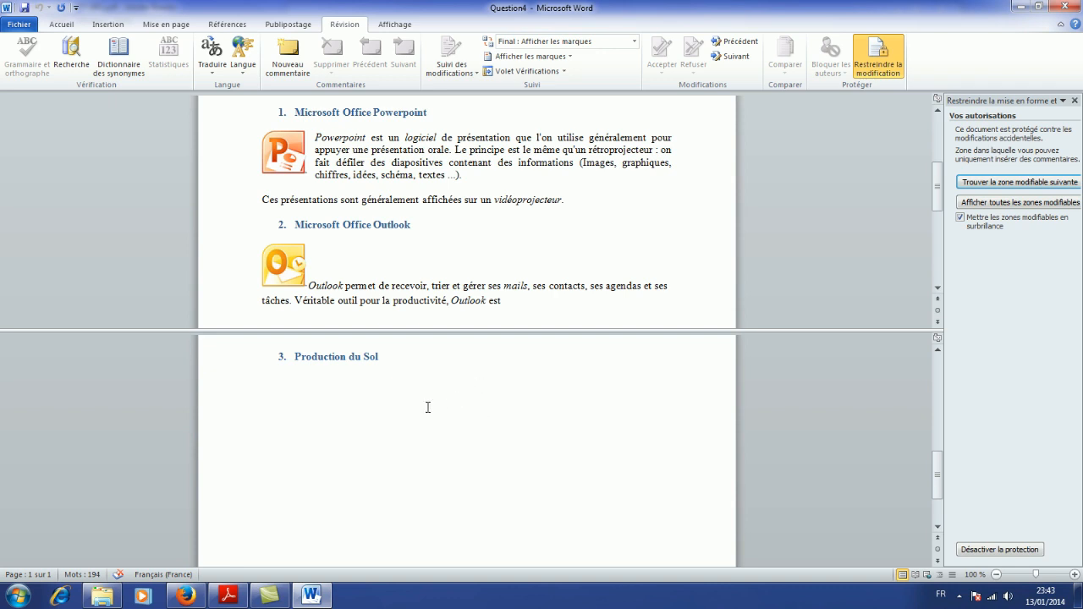
{"action": "left_click", "coordinate": [958, 595]}
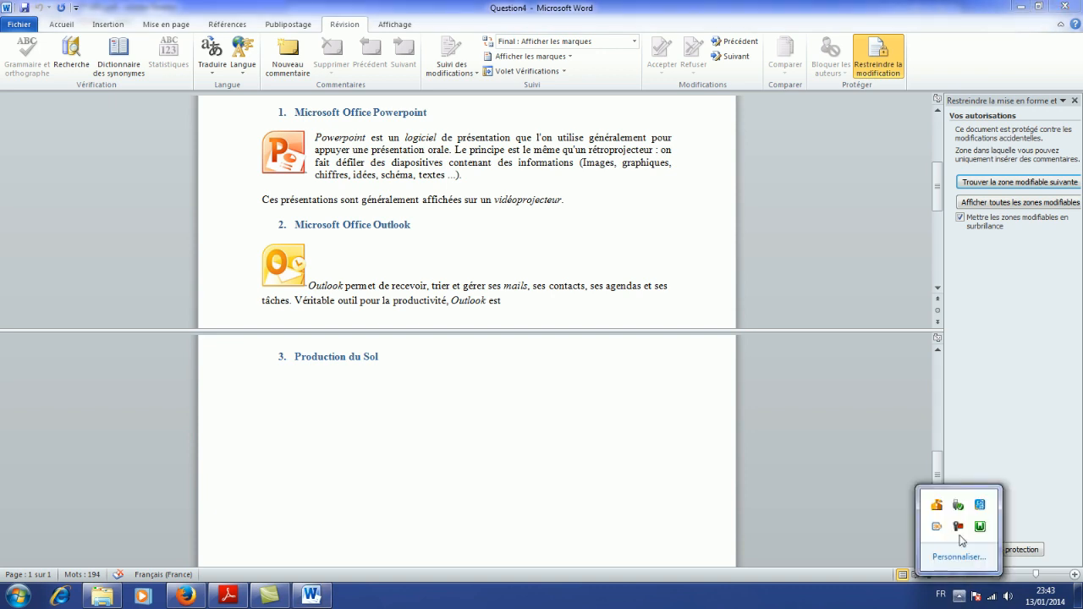
{"action": "left_click", "coordinate": [959, 527]}
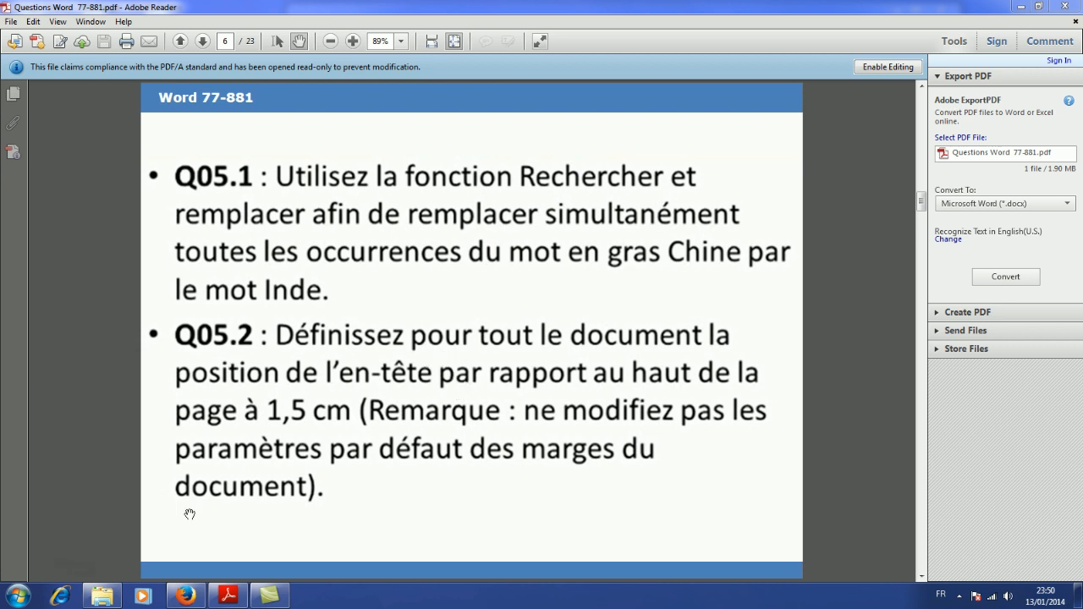
- Open the Question5 document from the TEST_BLANC_WORD_APP folder in Windows Explorer and read Q05.1 in the Adobe Reader PDF
{"action": "left_click", "coordinate": [102, 596]}
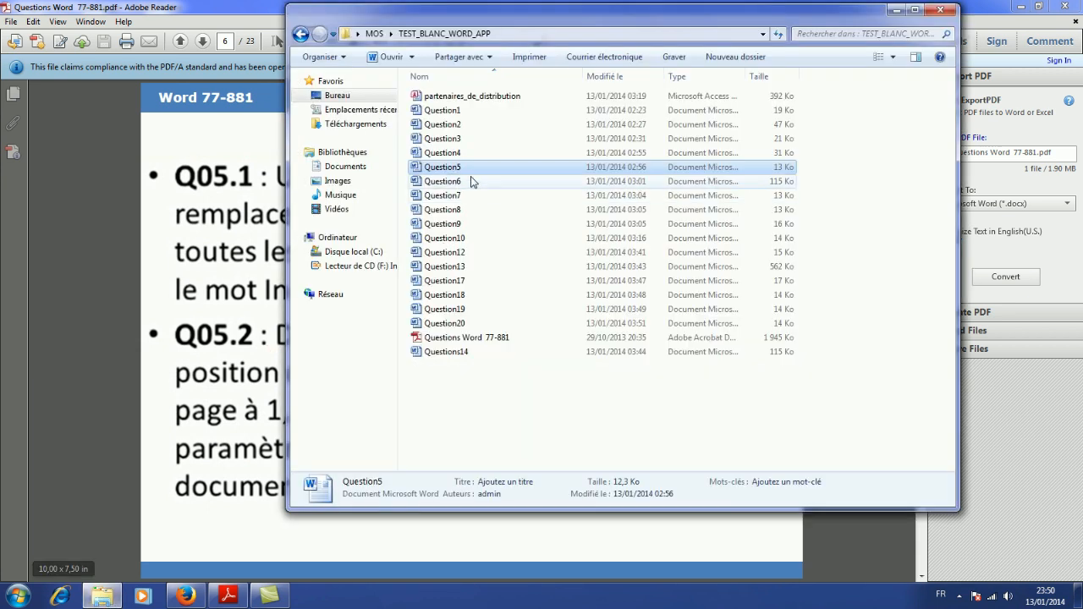
{"action": "double_click", "coordinate": [438, 174]}
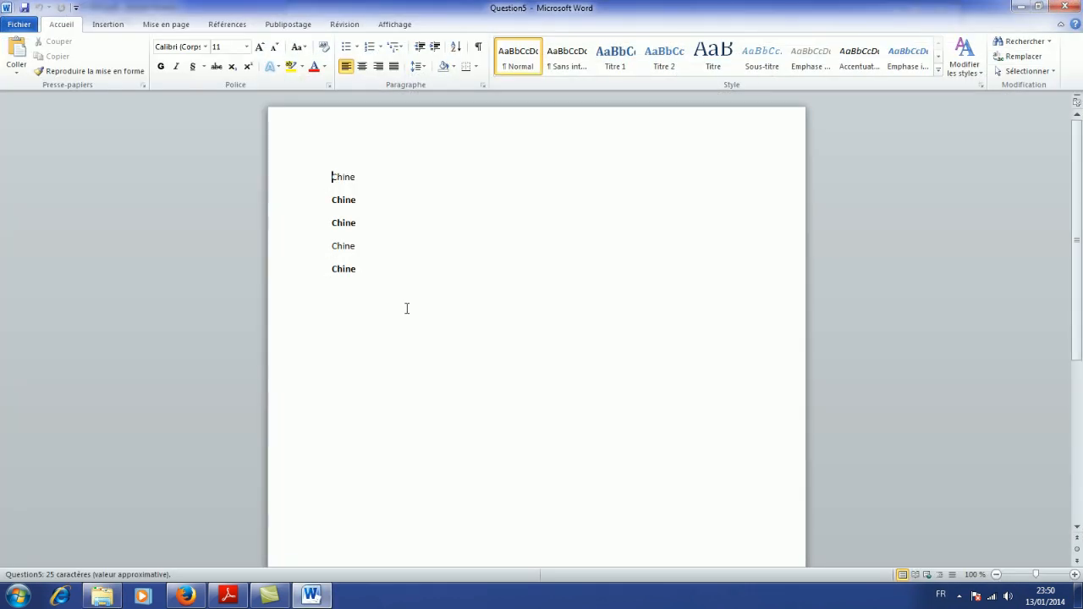
{"action": "left_click", "coordinate": [228, 595]}
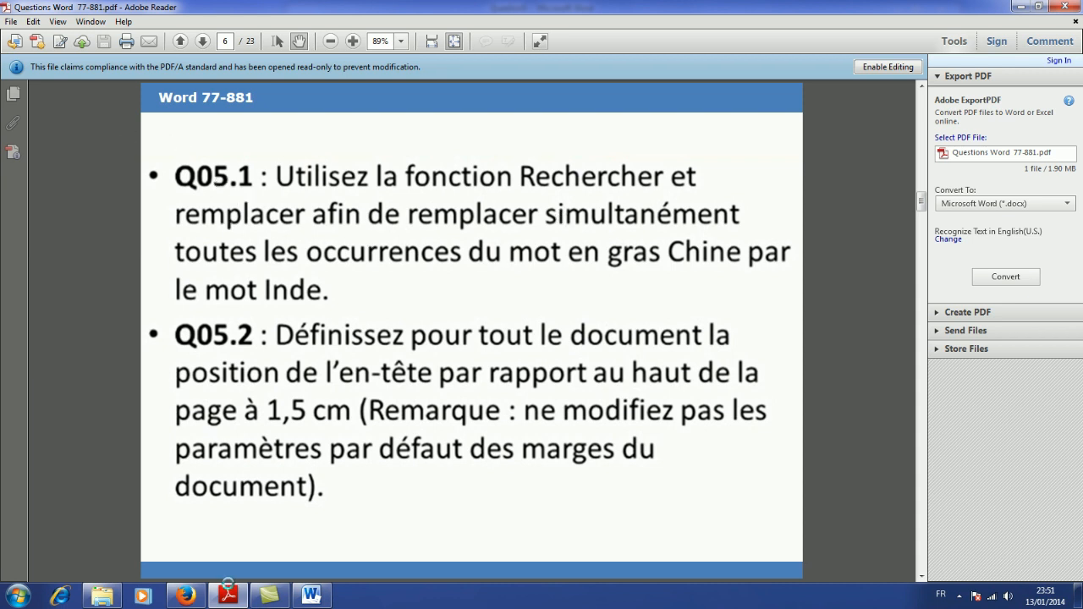
{"action": "left_click", "coordinate": [310, 595]}
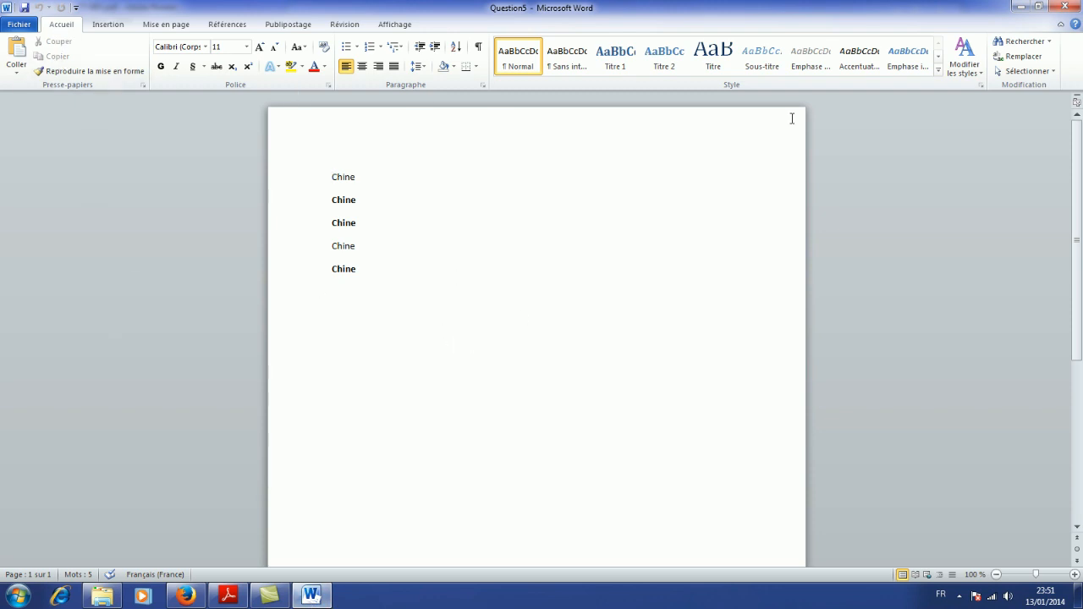
{"action": "left_click", "coordinate": [1050, 41]}
{"action": "left_click", "coordinate": [1051, 42]}
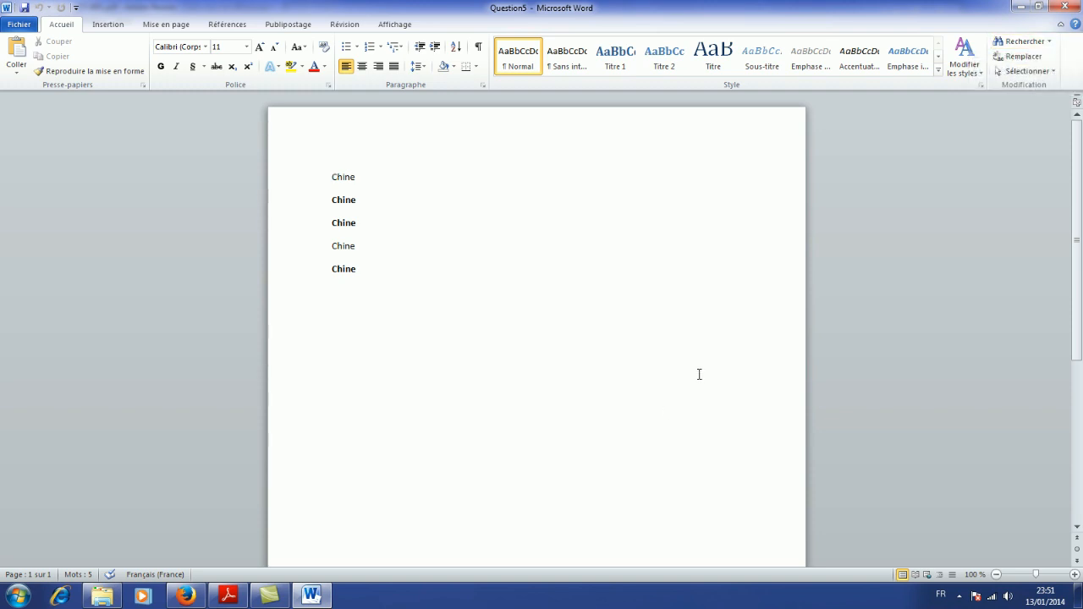
{"action": "left_click", "coordinate": [228, 597]}
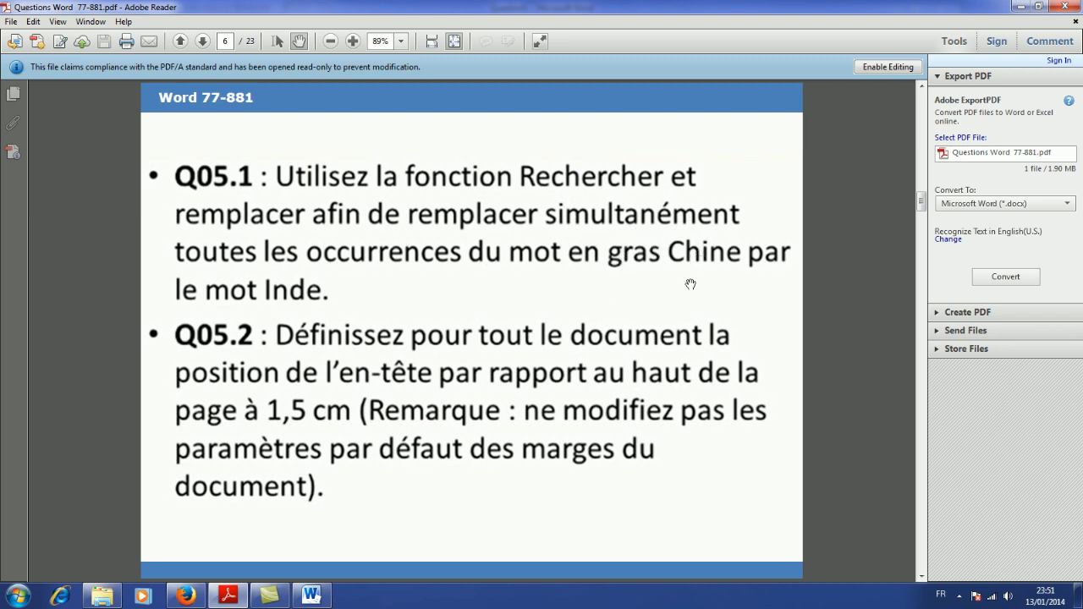
{"action": "left_click", "coordinate": [311, 596]}
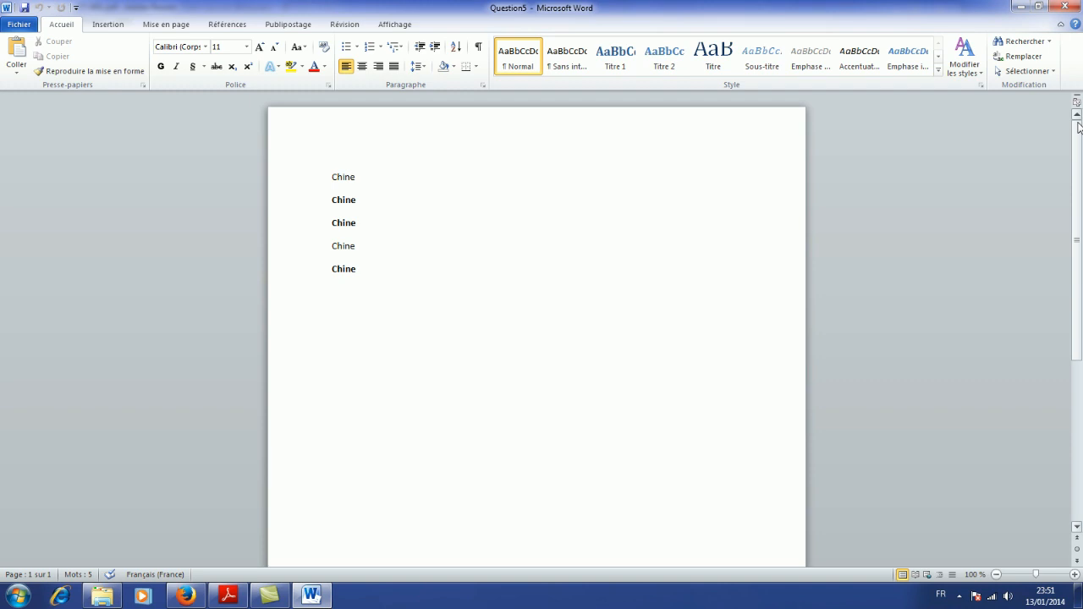
- Set up a find-and-replace of "Chine" with "Inde" in Question5, rechecking Q05.1 in the Adobe Reader PDF
{"action": "left_click", "coordinate": [1022, 66]}
{"action": "left_click_drag", "start_coordinate": [652, 129], "coordinate": [687, 102]}
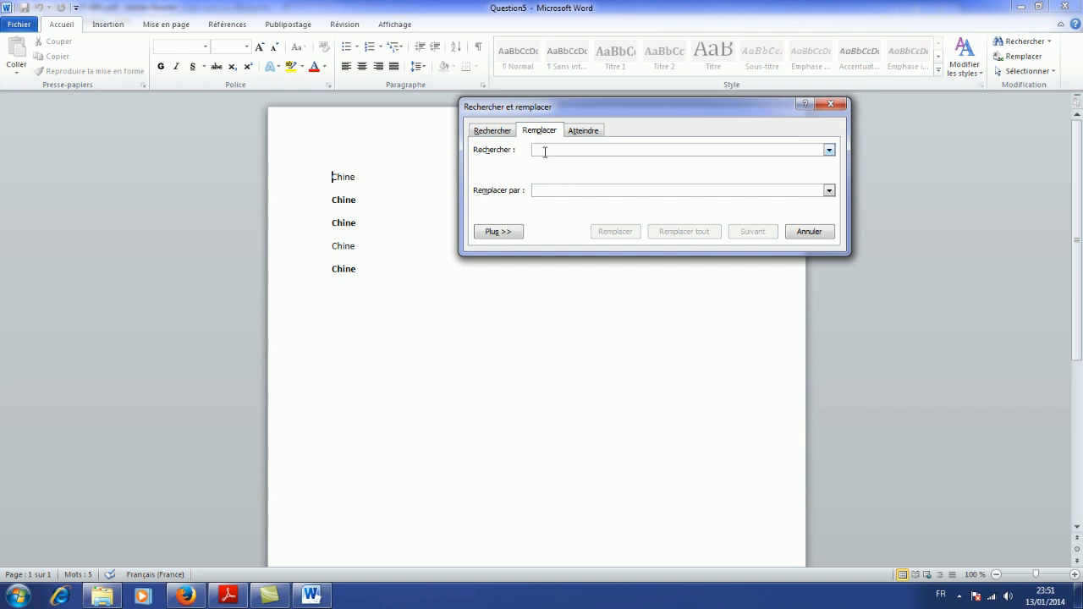
{"action": "left_click", "coordinate": [228, 596]}
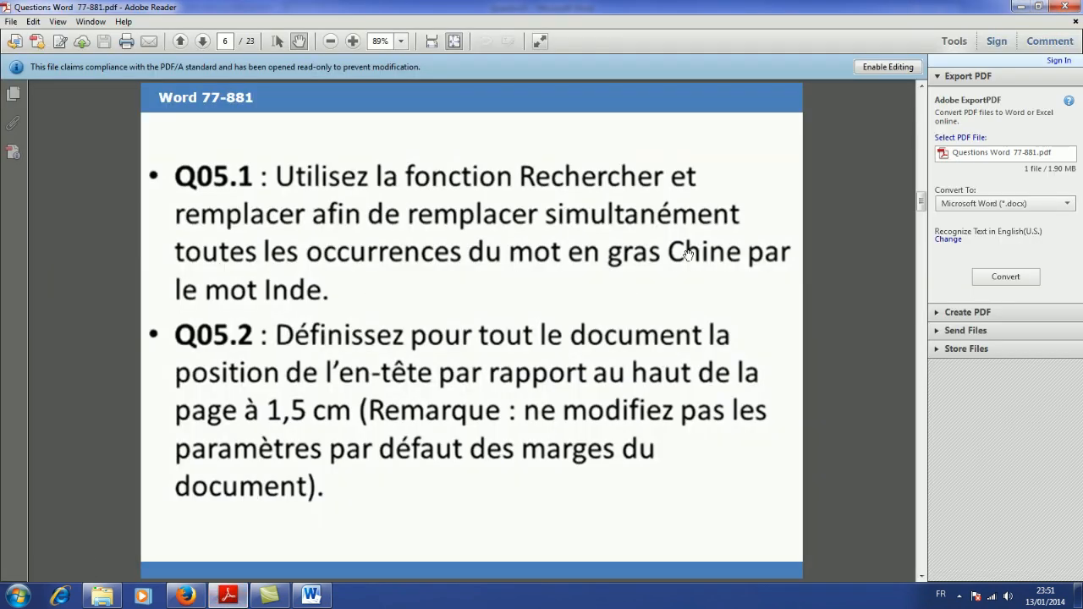
{"action": "left_click", "coordinate": [311, 597]}
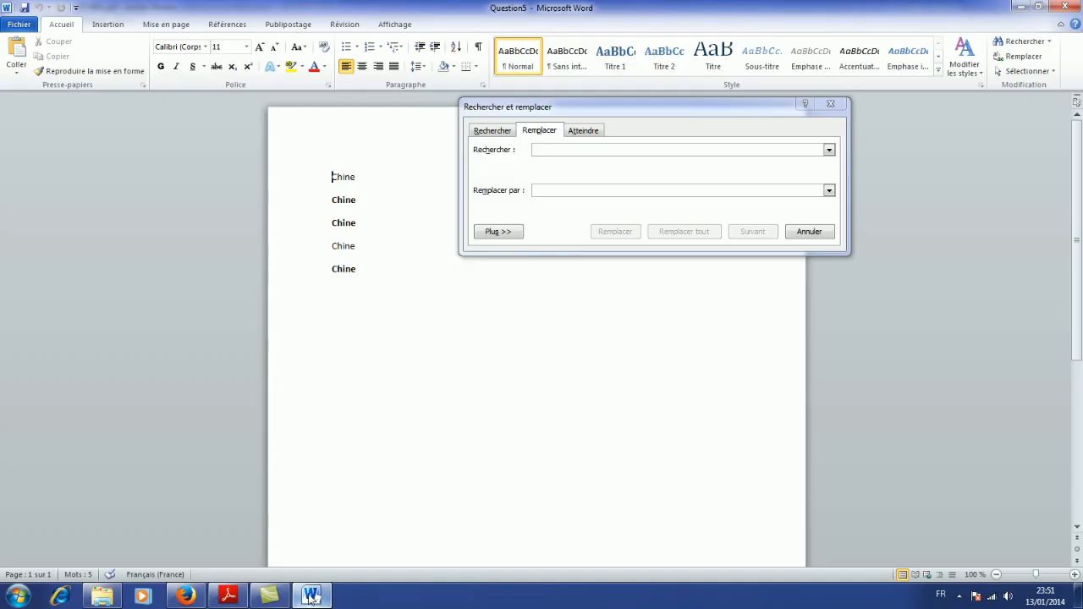
{"action": "left_click", "coordinate": [227, 596]}
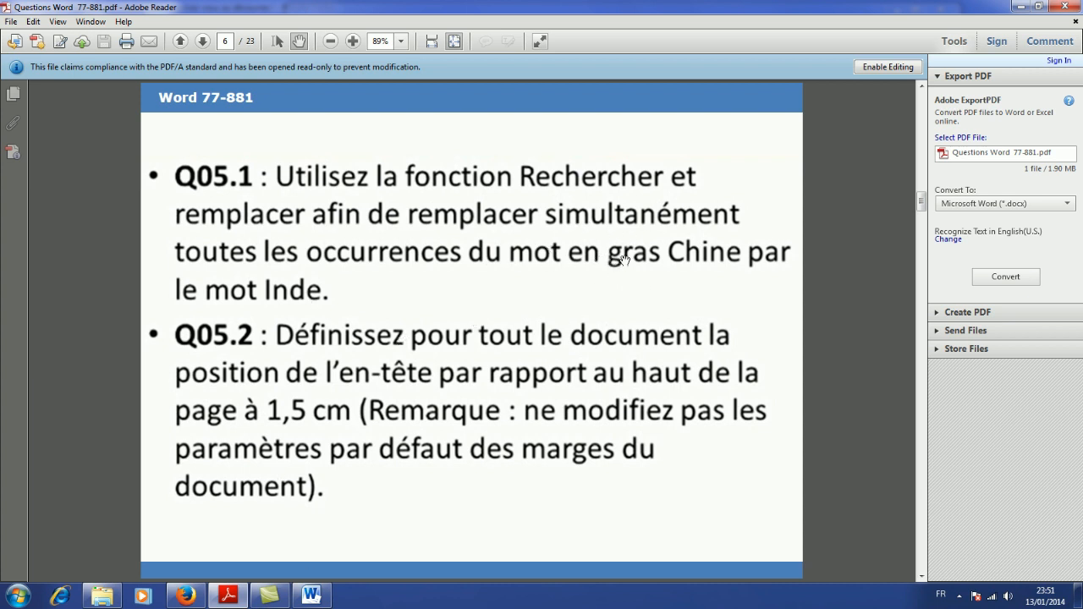
{"action": "left_click", "coordinate": [311, 597]}
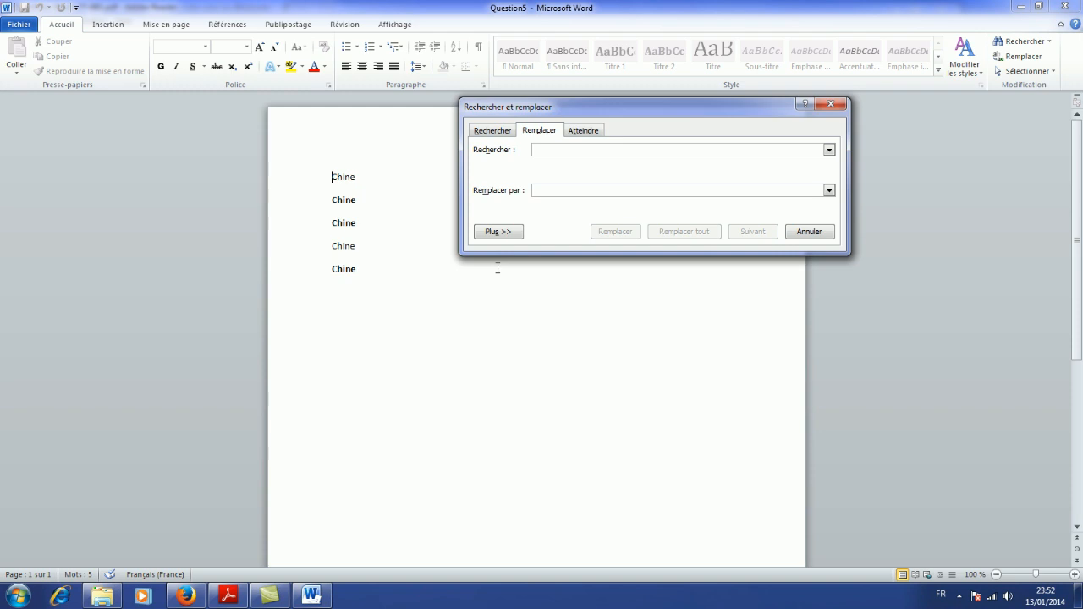
{"action": "type", "text": "Chine"}
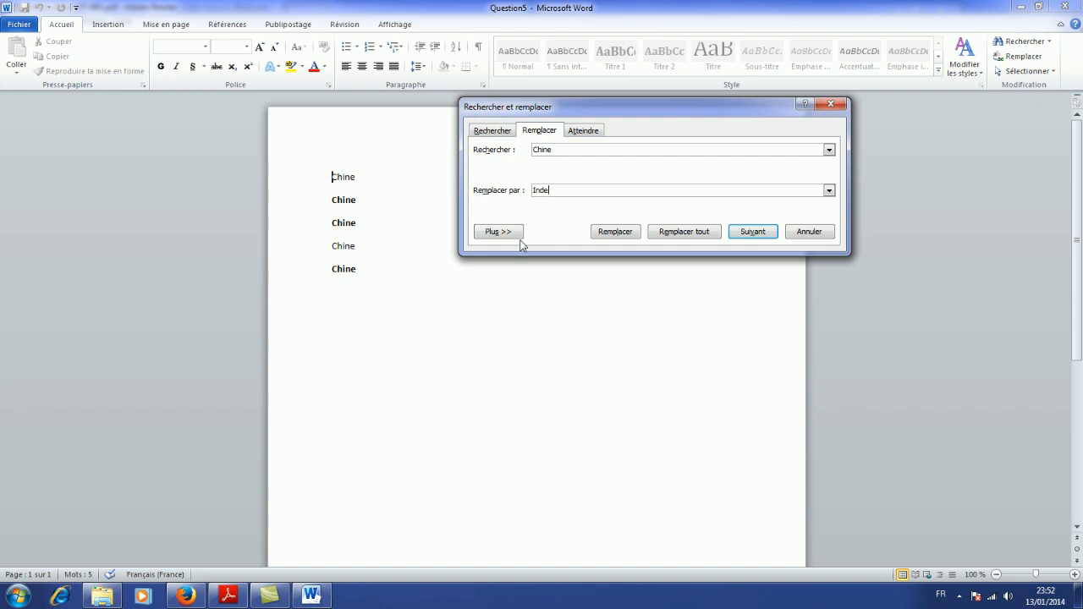
- Recheck Q05.1 in the Adobe Reader PDF and restrict the search term "Chine" to the bold (Gras) font style
{"action": "left_click", "coordinate": [227, 595]}
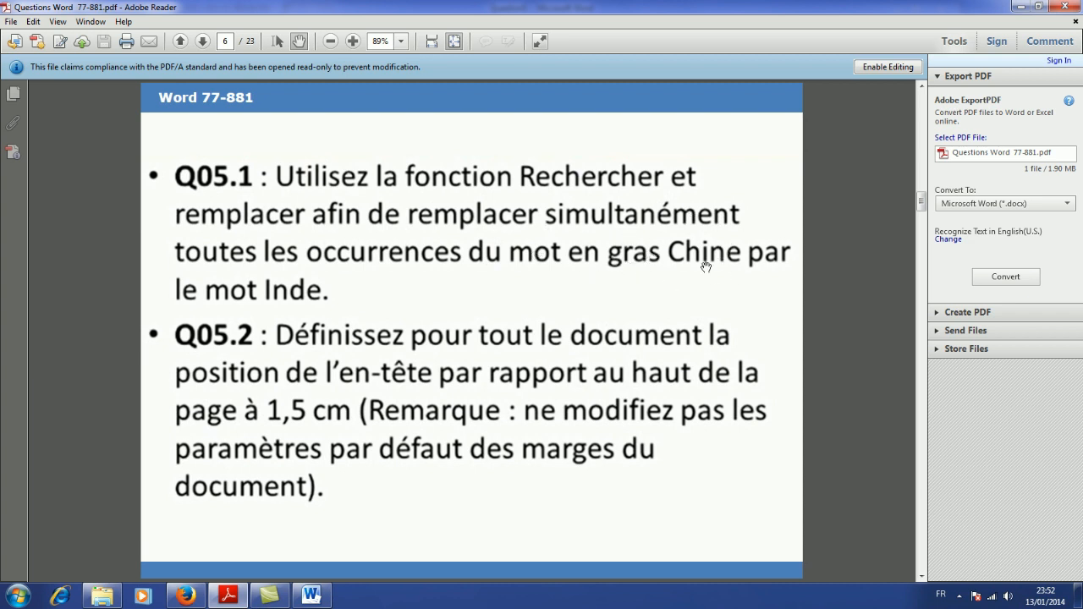
{"action": "left_click", "coordinate": [312, 595]}
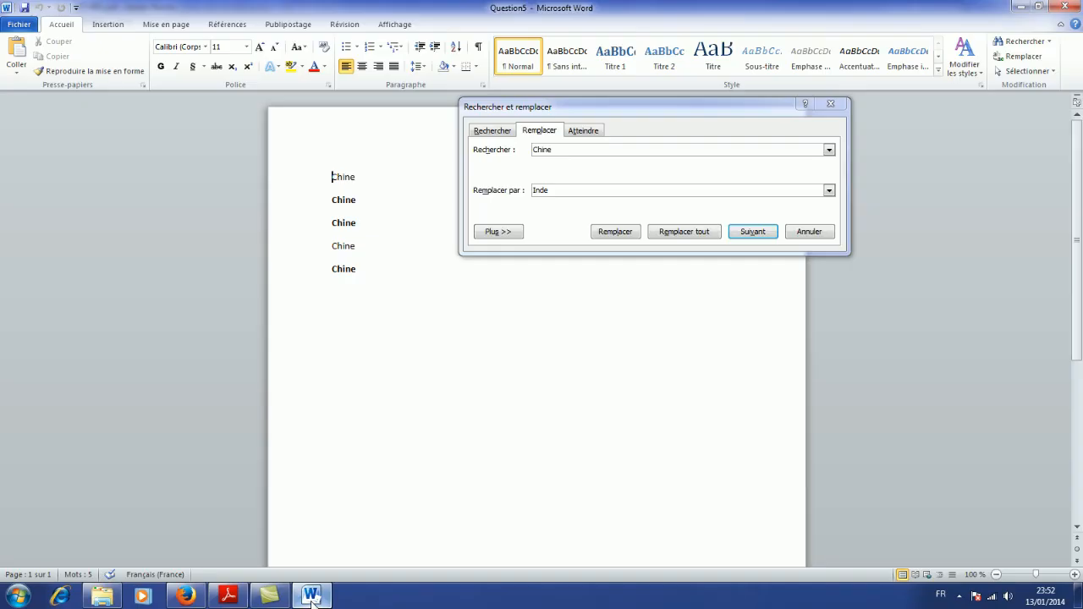
{"action": "left_click", "coordinate": [557, 151]}
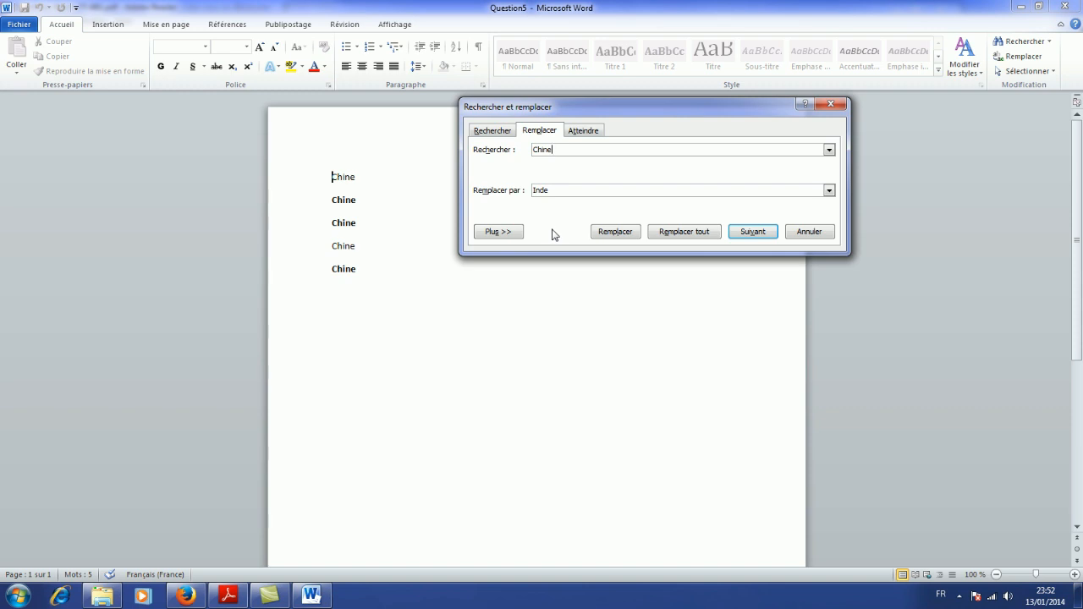
{"action": "left_click", "coordinate": [499, 233]}
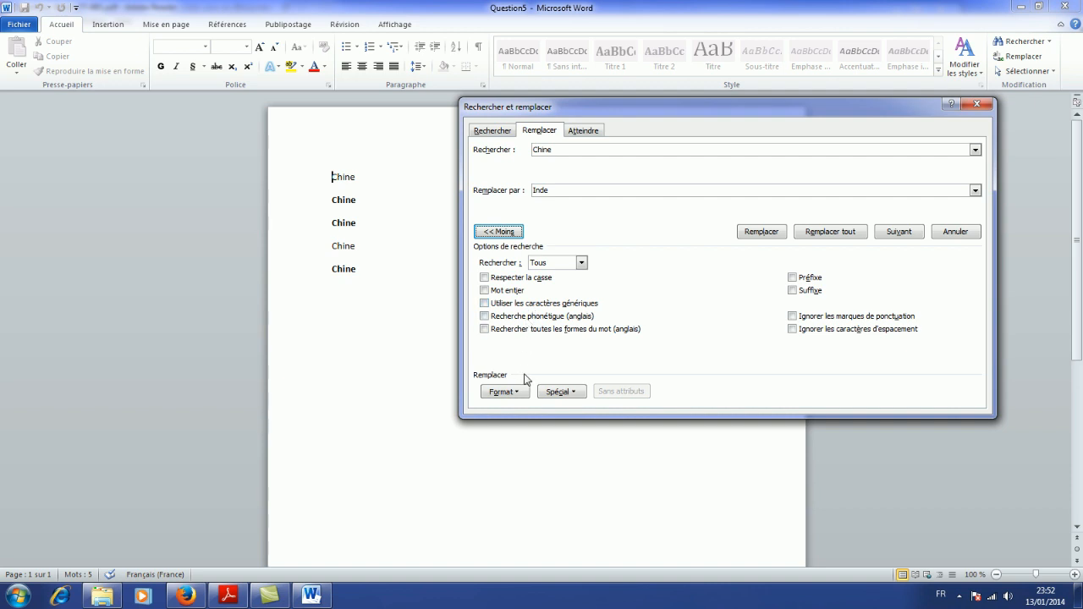
{"action": "left_click", "coordinate": [517, 394]}
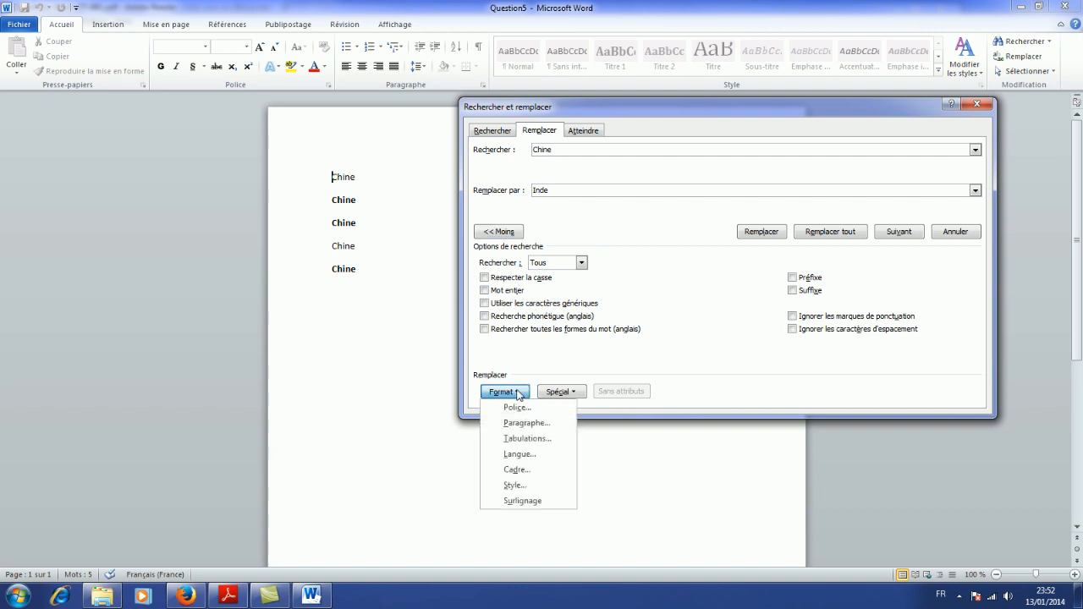
{"action": "left_click", "coordinate": [517, 408]}
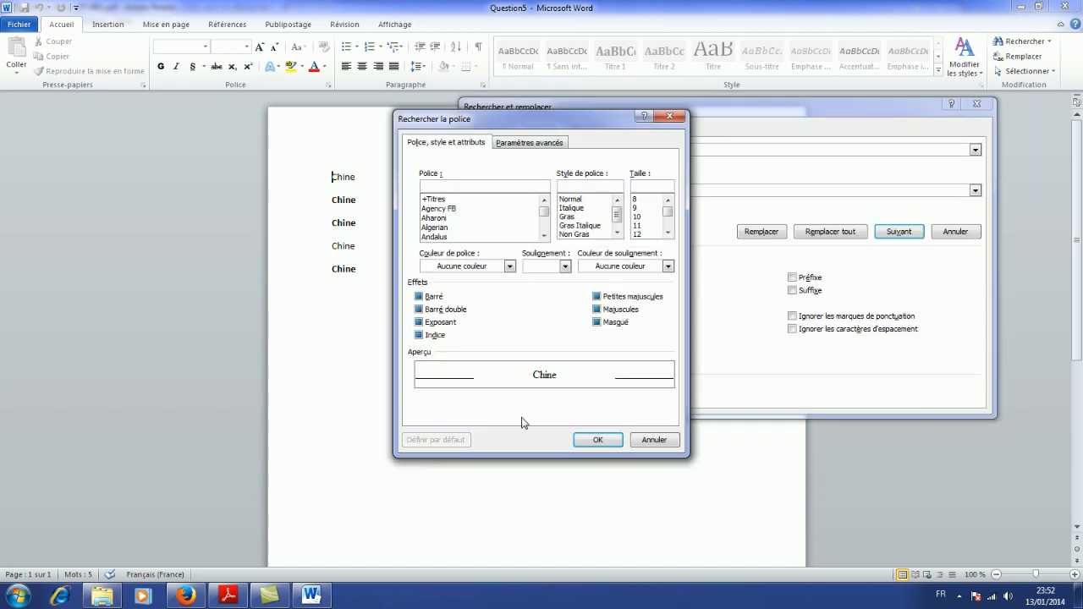
{"action": "left_click", "coordinate": [571, 216]}
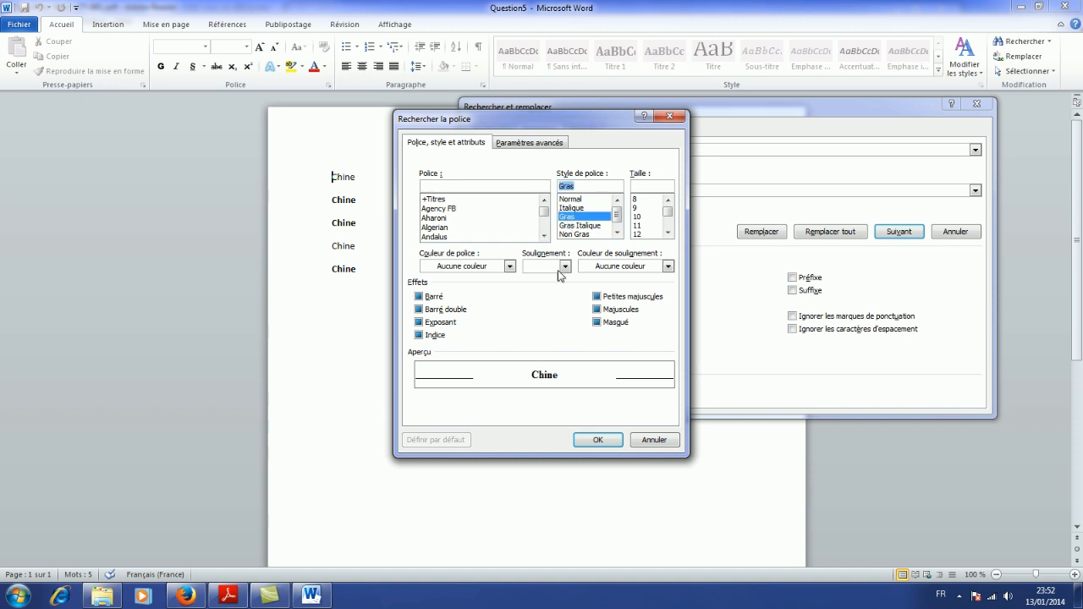
{"action": "left_click", "coordinate": [601, 440]}
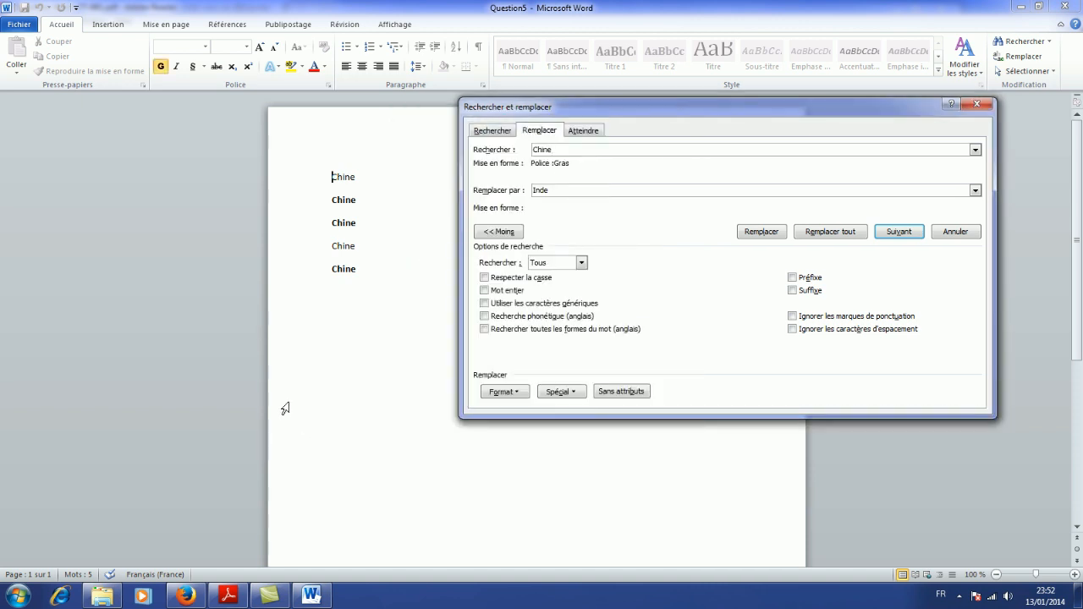
- Recheck Q05.1 in the Adobe Reader PDF, replace all bold "Chine" occurrences with "Inde" at once, and close the replace dialog
{"action": "left_click", "coordinate": [227, 596]}
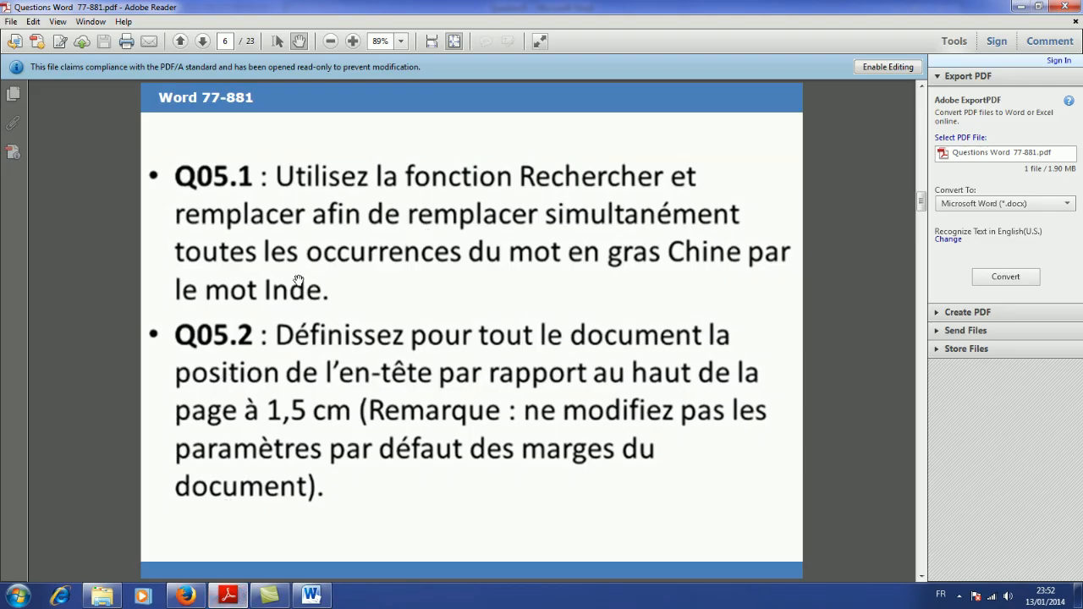
{"action": "left_click", "coordinate": [306, 595]}
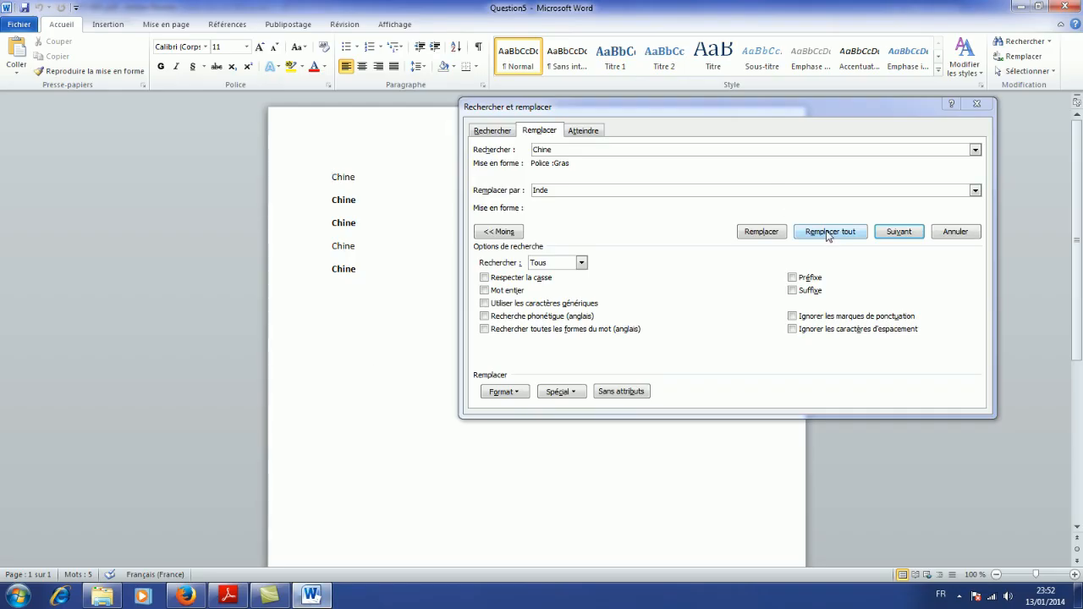
{"action": "left_click", "coordinate": [829, 232]}
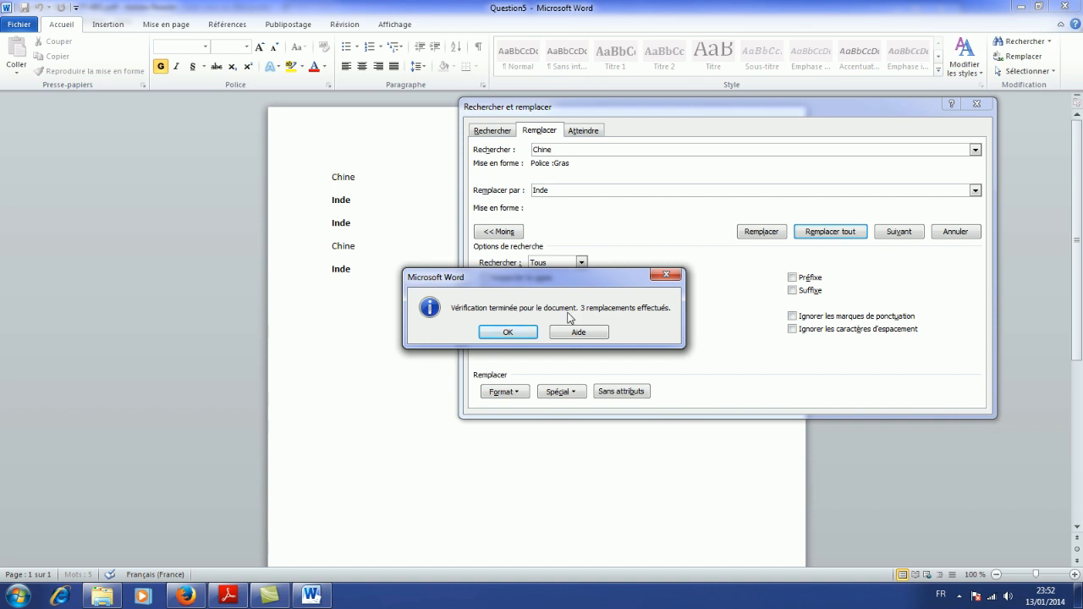
{"action": "left_click", "coordinate": [507, 333]}
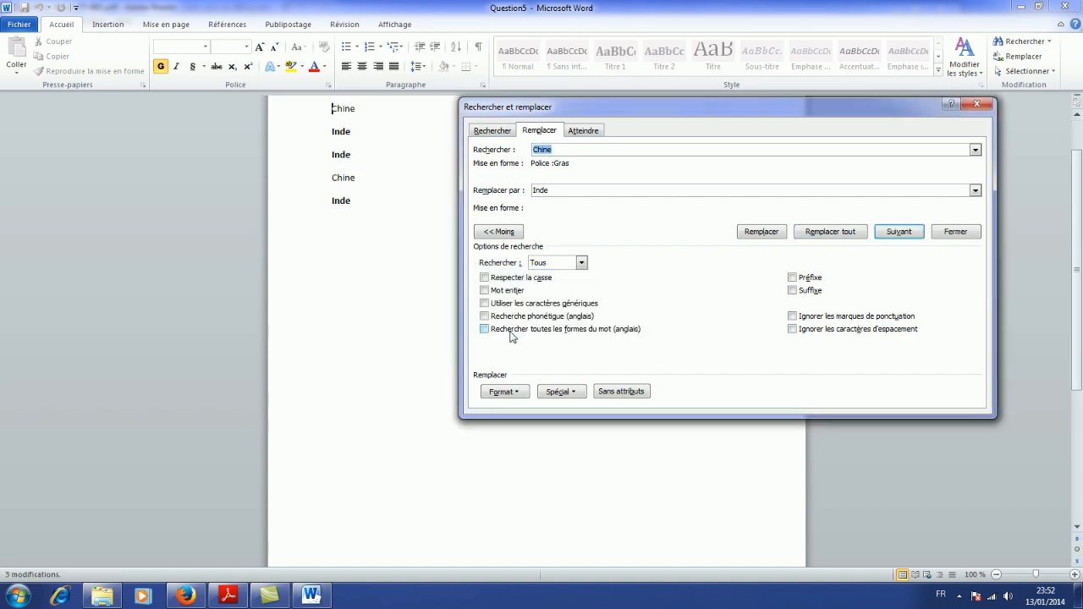
{"action": "left_click", "coordinate": [951, 235]}
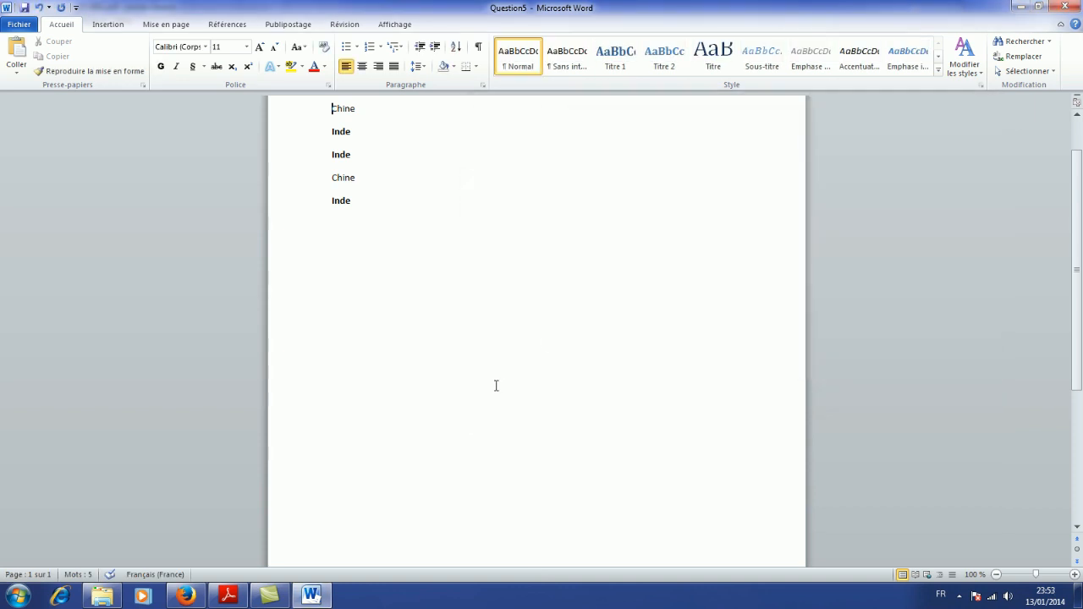
- Open the Question5 header for editing, checking Q05.2 in the Adobe Reader PDF before and after
{"action": "left_click", "coordinate": [227, 596]}
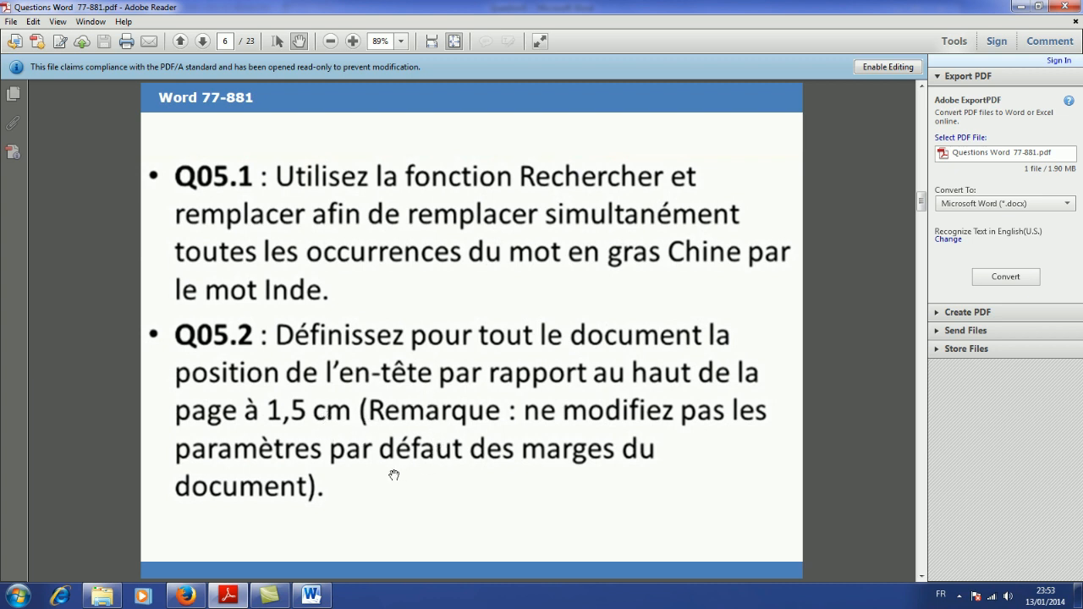
{"action": "left_click", "coordinate": [311, 597]}
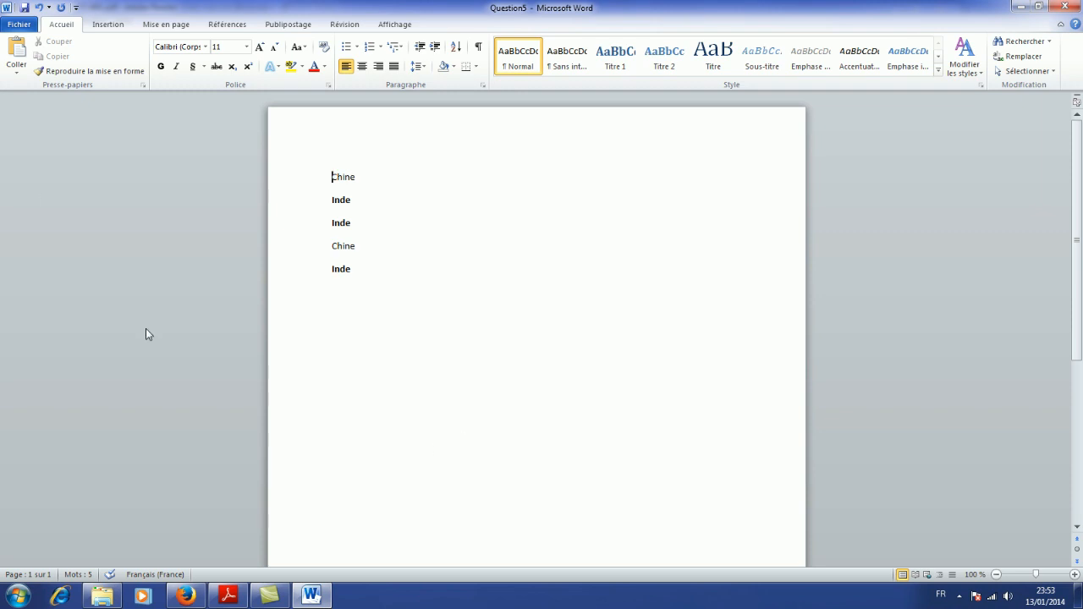
{"action": "left_click", "coordinate": [110, 29]}
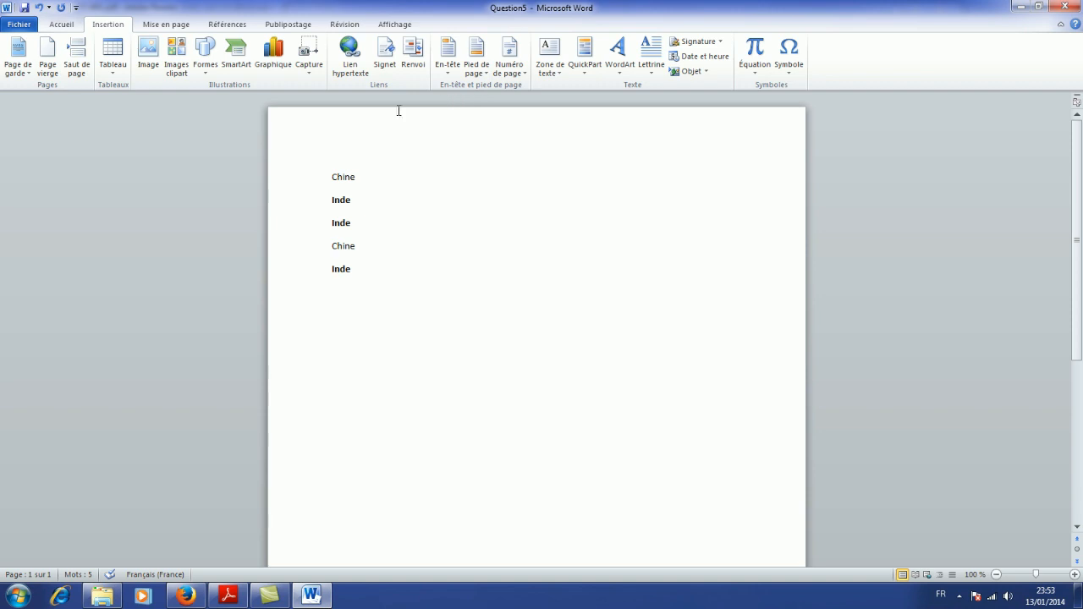
{"action": "left_click", "coordinate": [449, 78]}
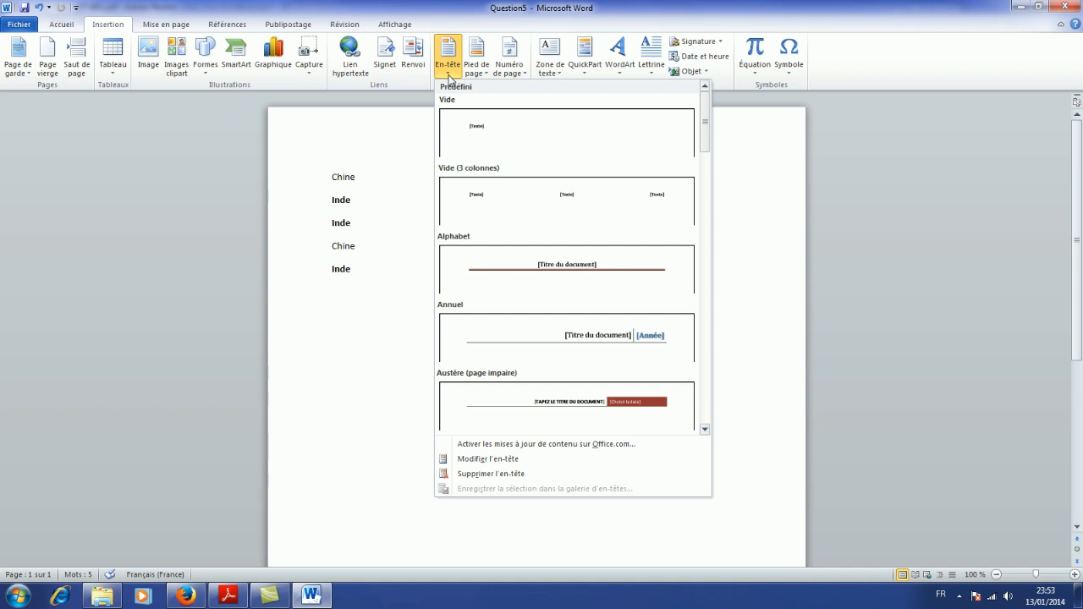
{"action": "left_click", "coordinate": [488, 459]}
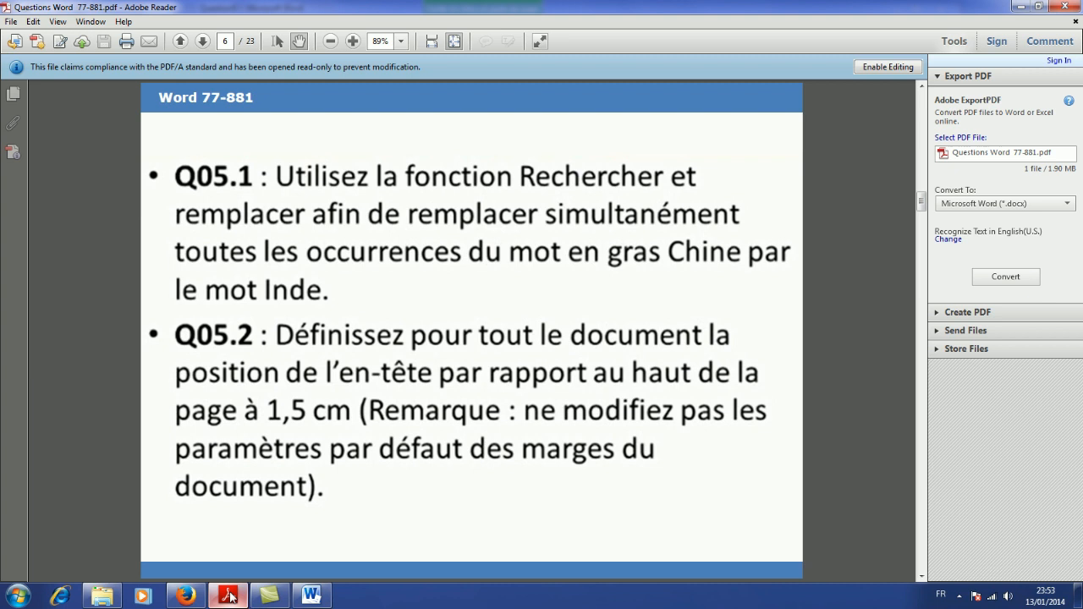
{"action": "left_click", "coordinate": [227, 596]}
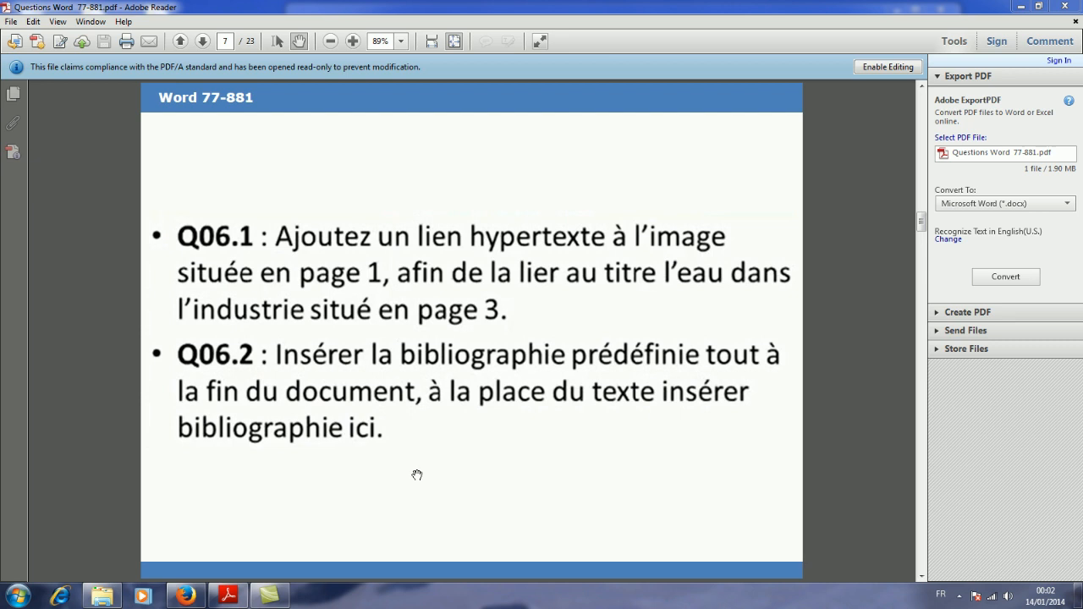
- Open Question6 from the TEST_BLANC_WORD_APP folder, check Q06.1 in the Adobe Reader PDF and return to the document
{"action": "left_click", "coordinate": [99, 597]}
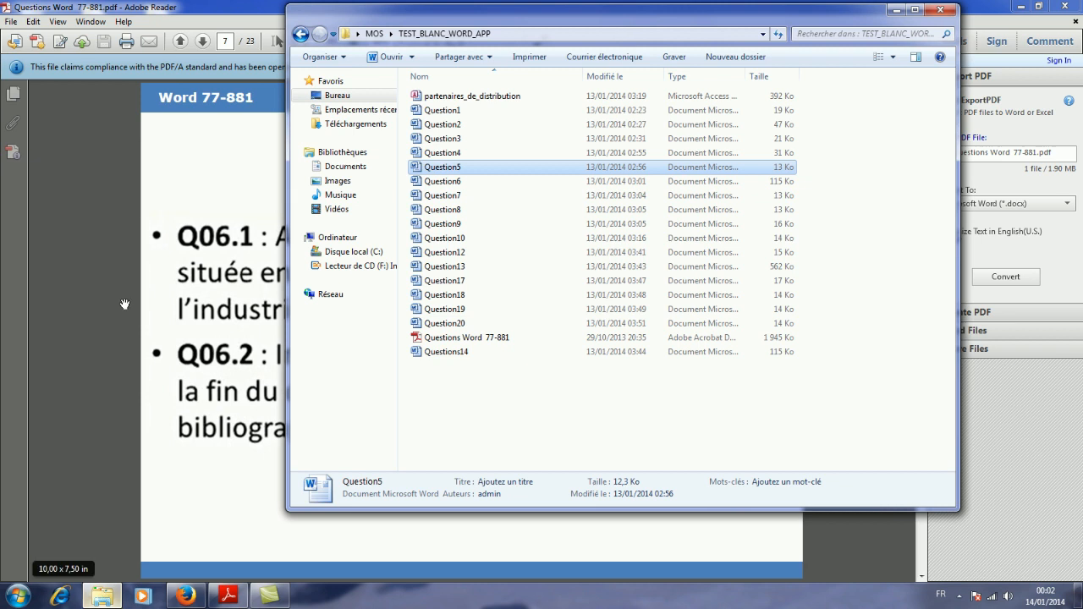
{"action": "double_click", "coordinate": [442, 183]}
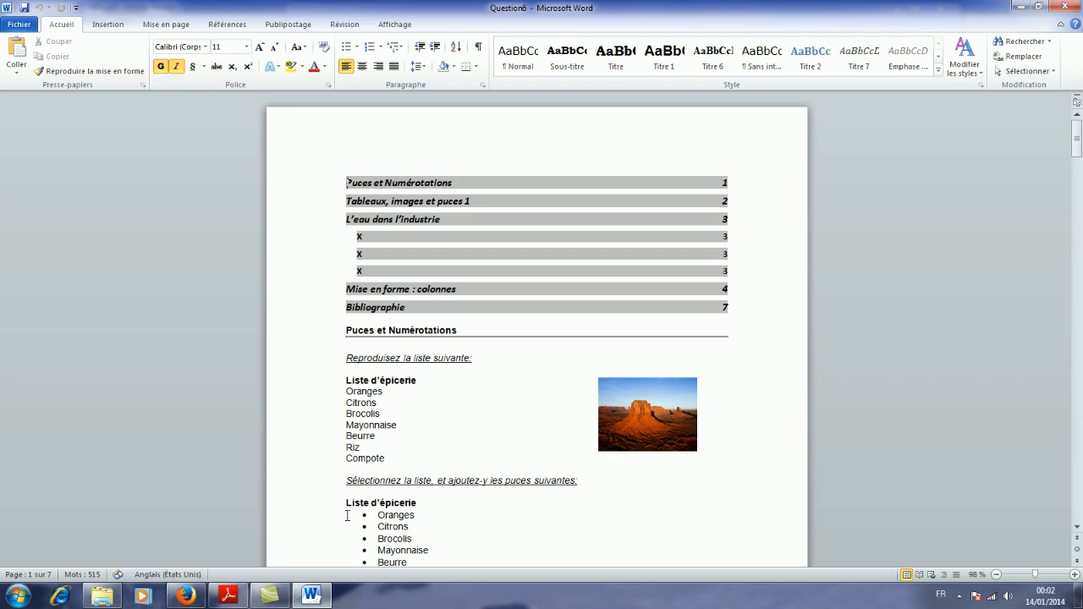
{"action": "left_click", "coordinate": [254, 520]}
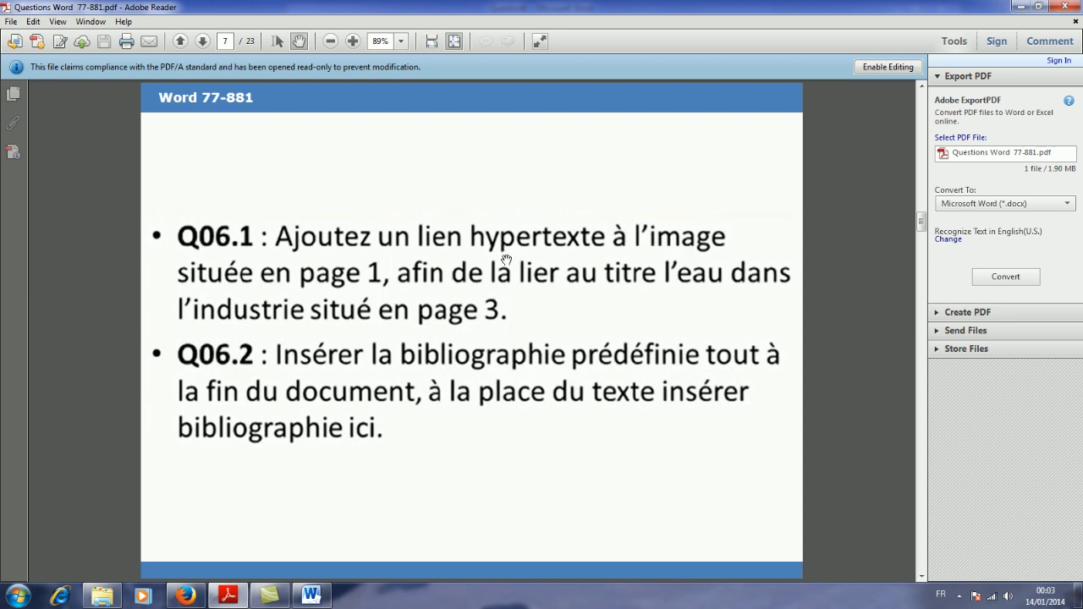
{"action": "left_click", "coordinate": [312, 597]}
- Open the hyperlink settings for the desert picture on page 1 of Question6 and recheck Q06.1 in the Adobe Reader PDF
{"action": "scroll", "coordinate": [575, 516], "scroll_direction": "down", "scroll_amount": 2}
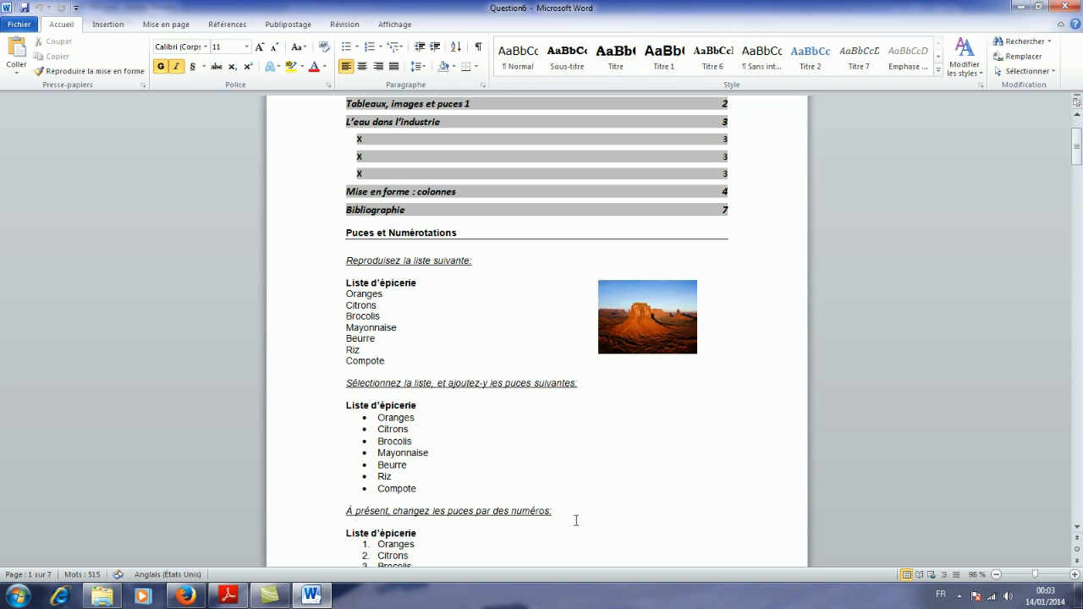
{"action": "scroll", "coordinate": [576, 520], "scroll_direction": "down", "scroll_amount": 3}
{"action": "scroll", "coordinate": [580, 469], "scroll_direction": "up", "scroll_amount": 5}
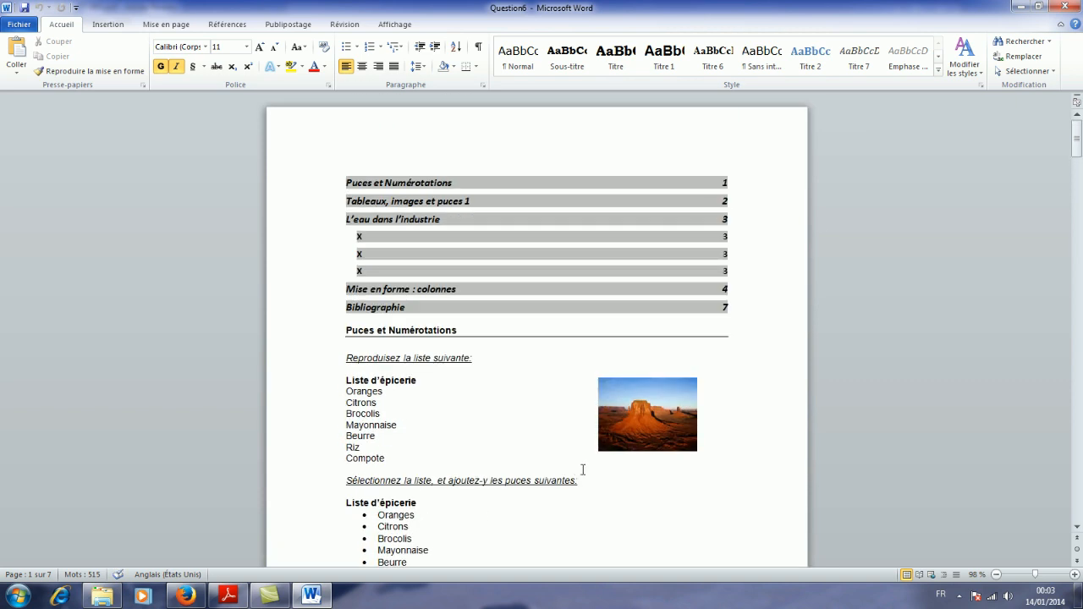
{"action": "right_click", "coordinate": [642, 409]}
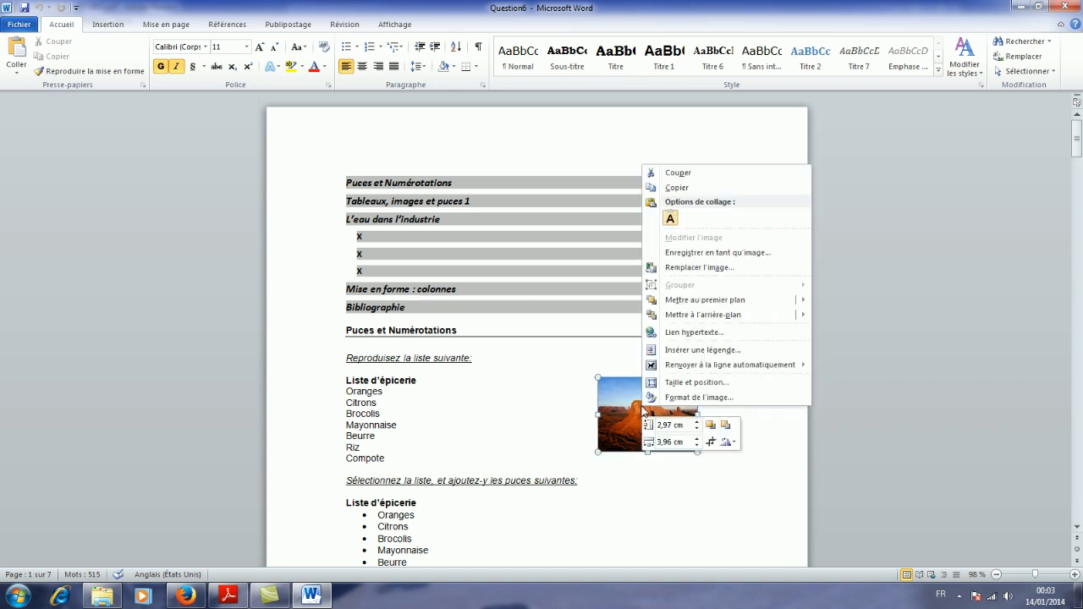
{"action": "left_click", "coordinate": [688, 333]}
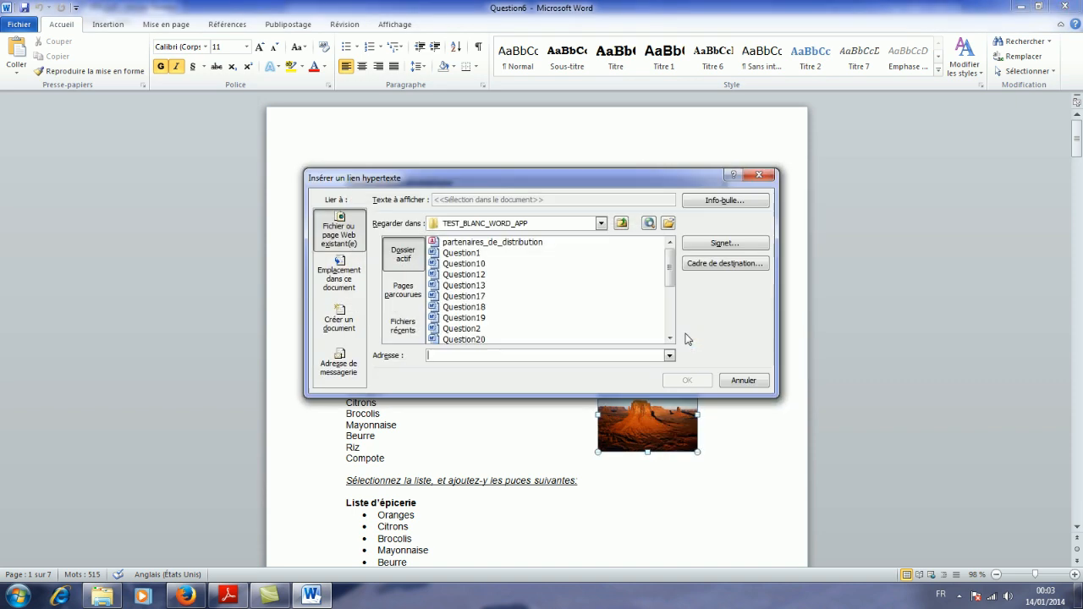
{"action": "left_click", "coordinate": [238, 595]}
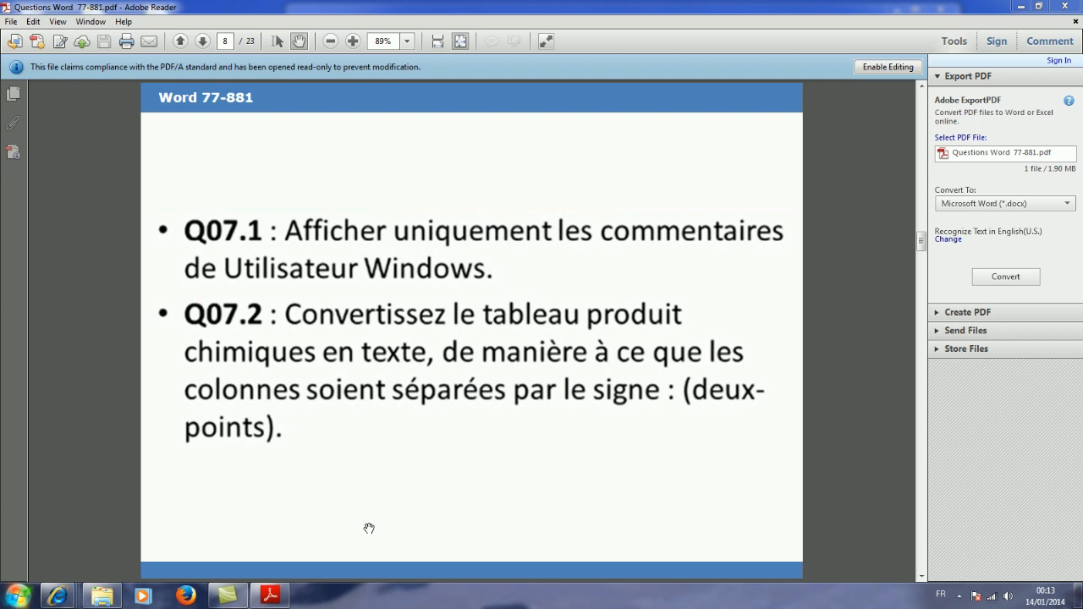
- Open Question7 from the TEST_BLANC_WORD_APP folder, check Q07.1 in the Adobe Reader PDF and return to the document
{"action": "left_click", "coordinate": [101, 597]}
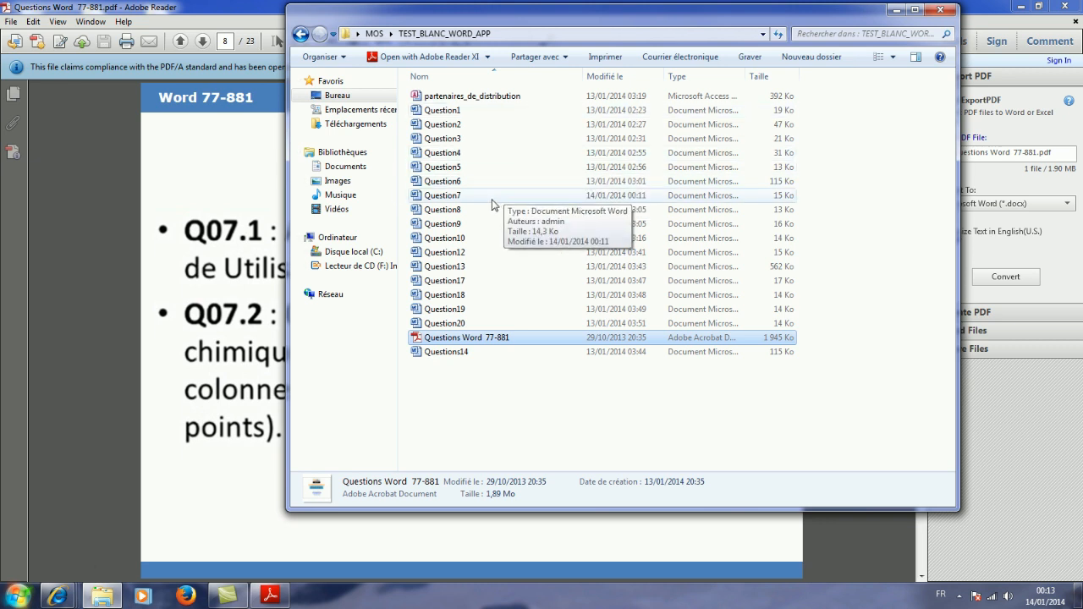
{"action": "double_click", "coordinate": [451, 197]}
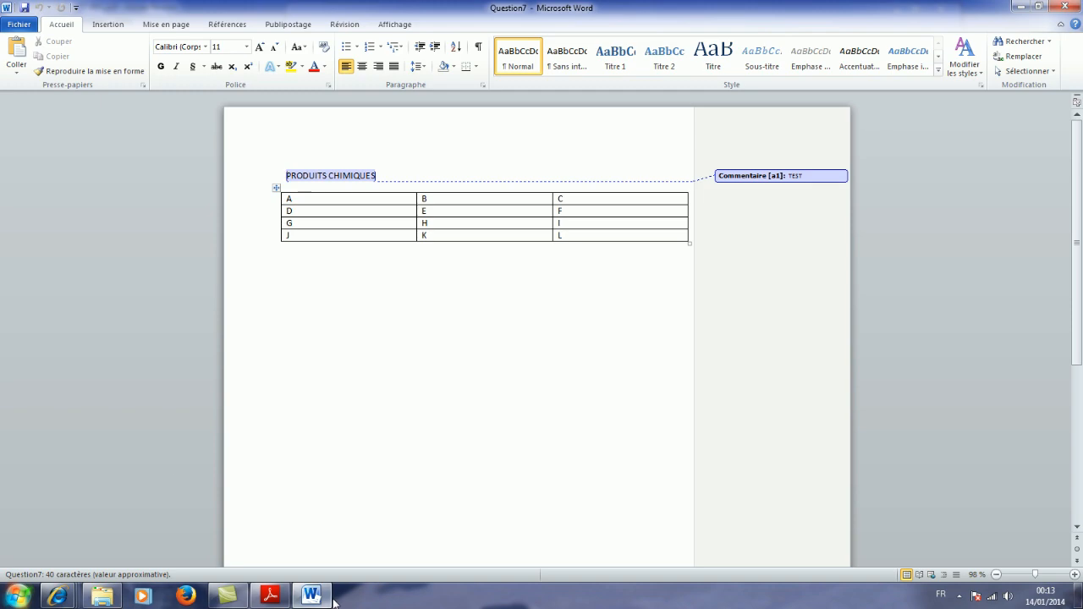
{"action": "left_click", "coordinate": [270, 596]}
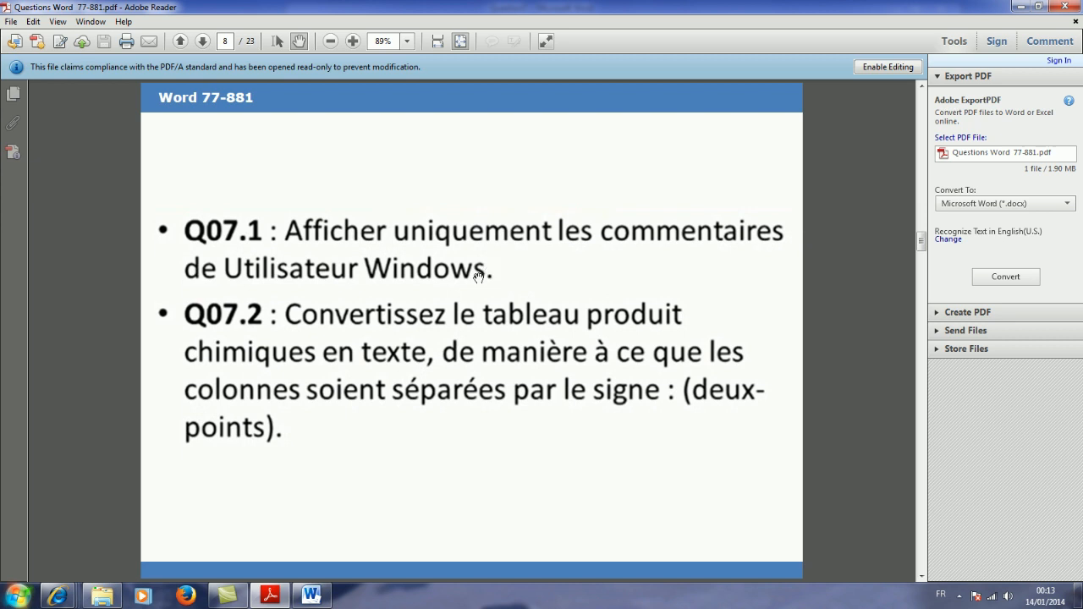
{"action": "left_click", "coordinate": [311, 596]}
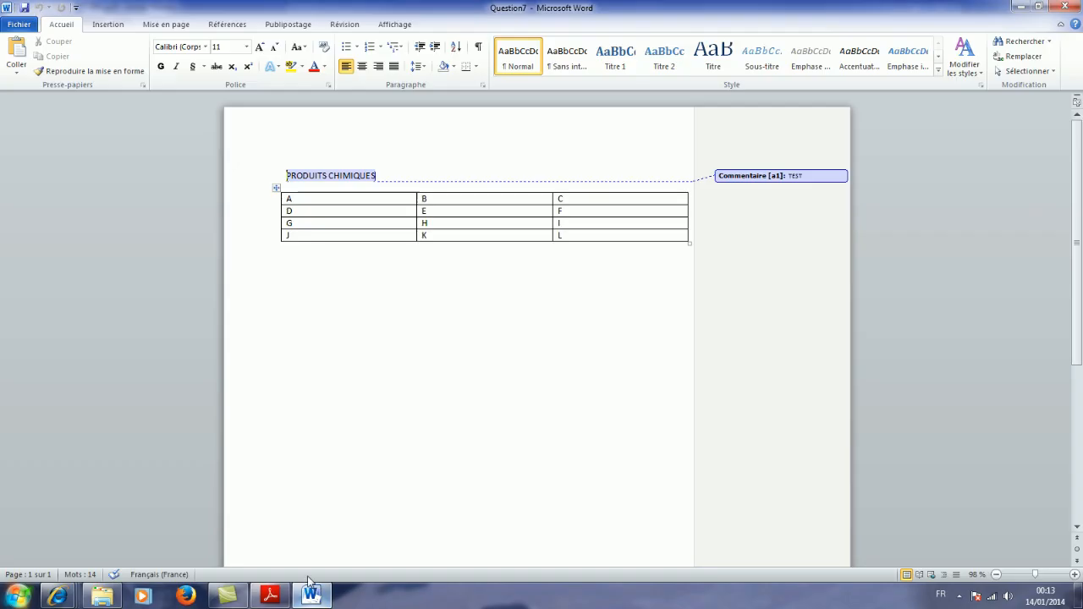
- Bring up the markup display options in Question7 and locate the reviewers (Relecteurs) filter
{"action": "left_click", "coordinate": [331, 29]}
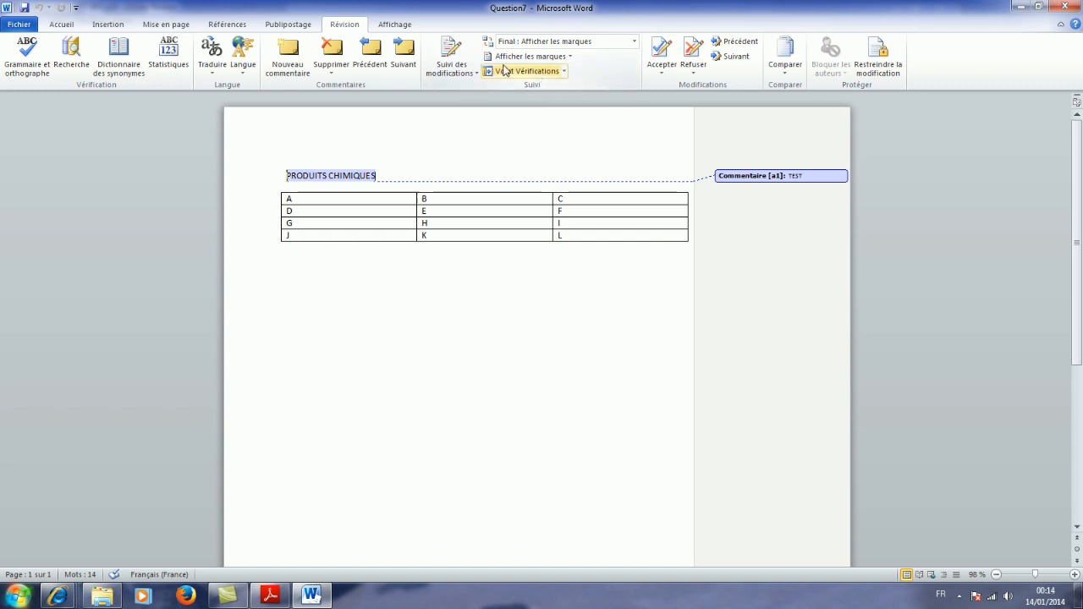
{"action": "left_click", "coordinate": [570, 57]}
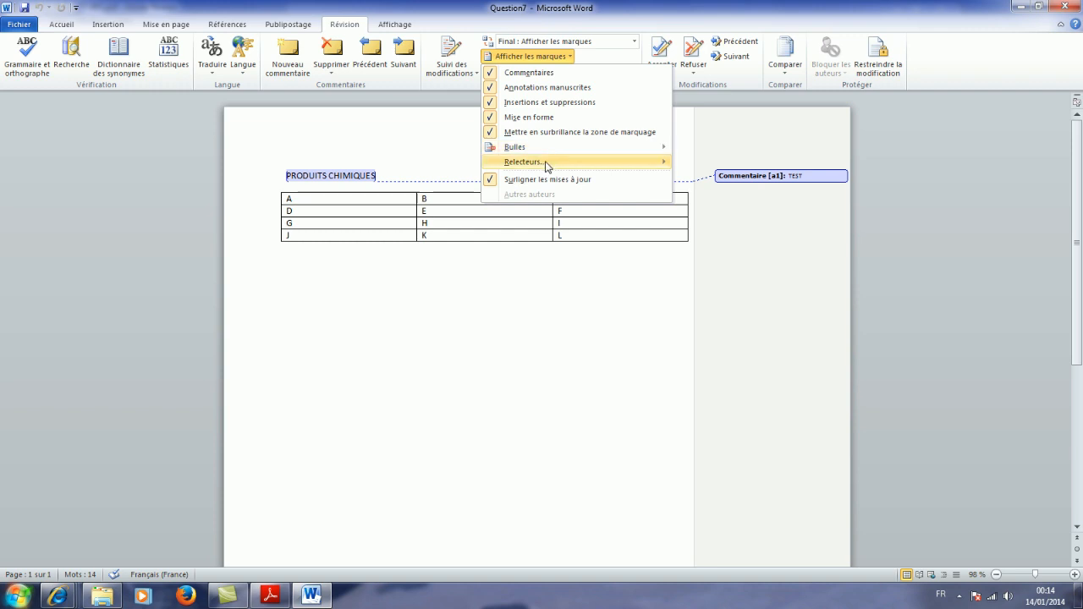
{"action": "mouse_move", "coordinate": [547, 167]}
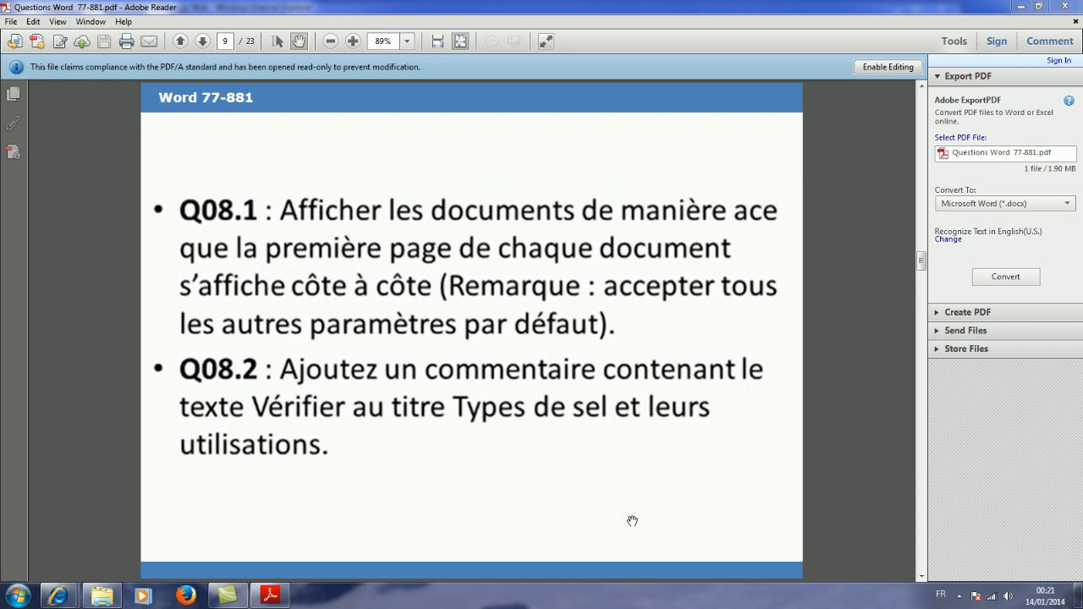
- Open both Question8 and Question9 in Word from the TEST_BLANC_WORD_APP folder
{"action": "left_click", "coordinate": [101, 595]}
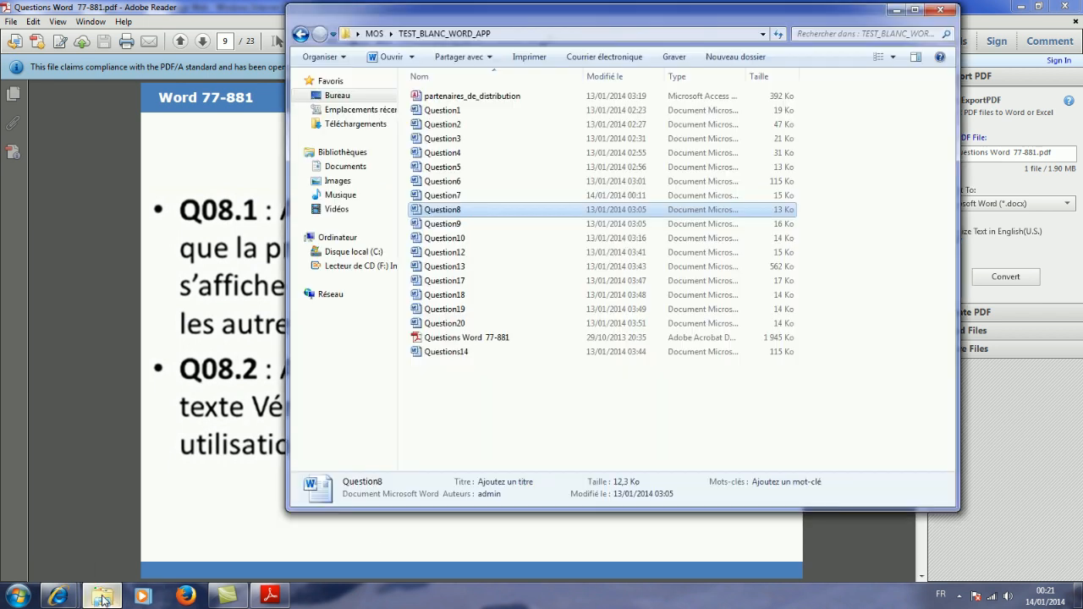
{"action": "double_click", "coordinate": [443, 213]}
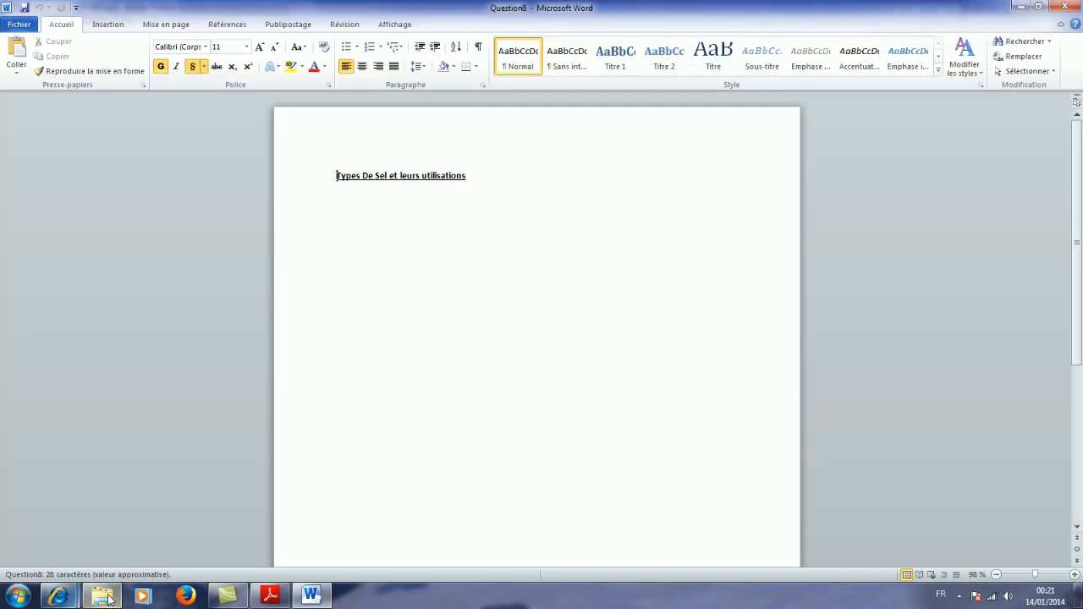
{"action": "mouse_move", "coordinate": [106, 598]}
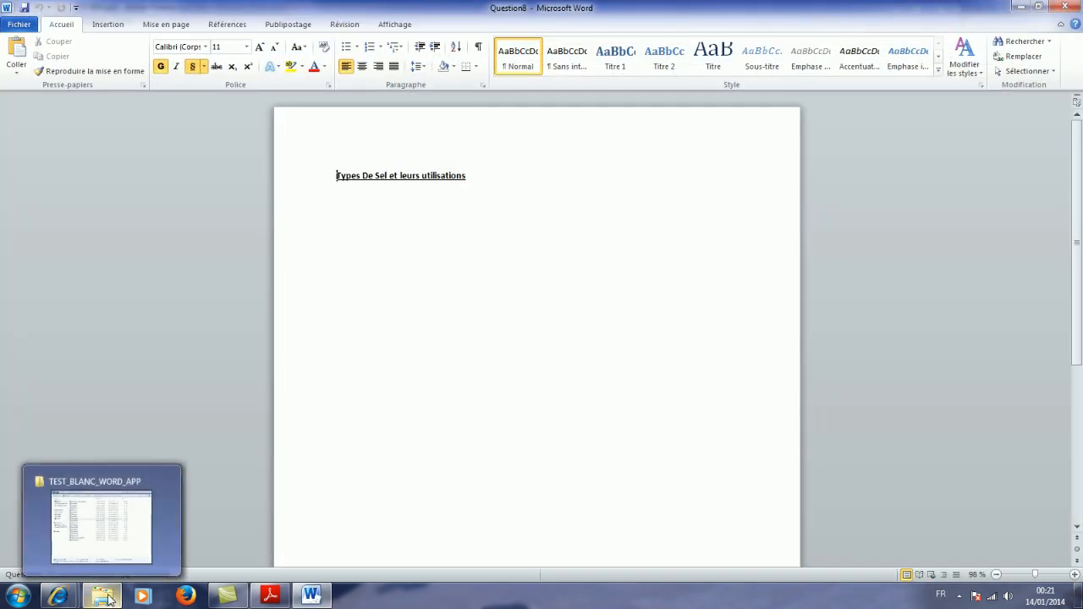
{"action": "left_click", "coordinate": [105, 598]}
{"action": "left_click", "coordinate": [440, 225]}
{"action": "double_click", "coordinate": [441, 225]}
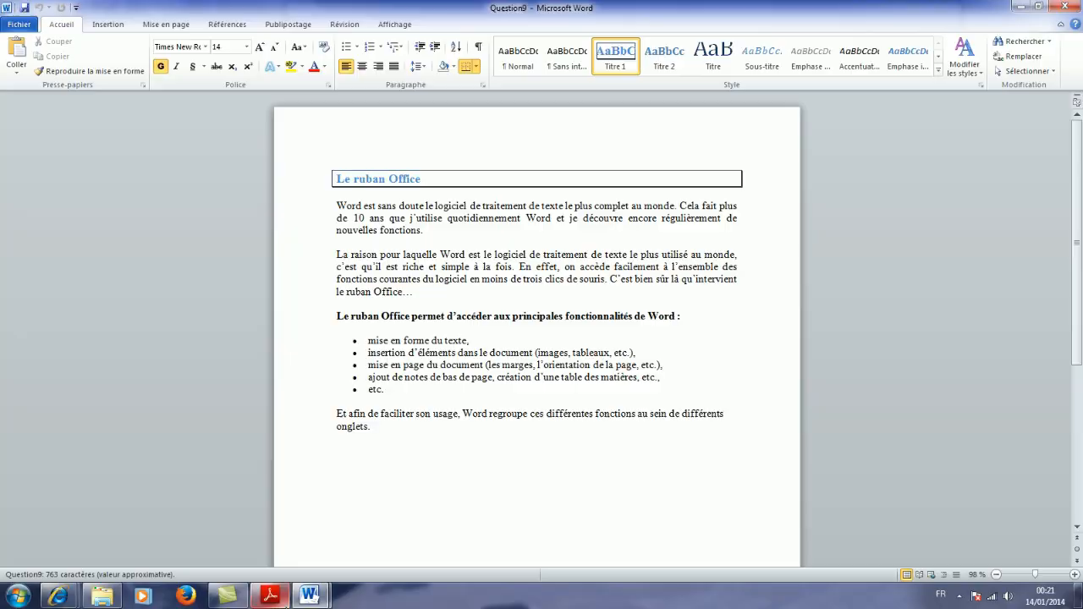
- Check Q08.1 in the Adobe Reader PDF, switch to Question8 in Word and bring up its view commands
{"action": "left_click", "coordinate": [271, 597]}
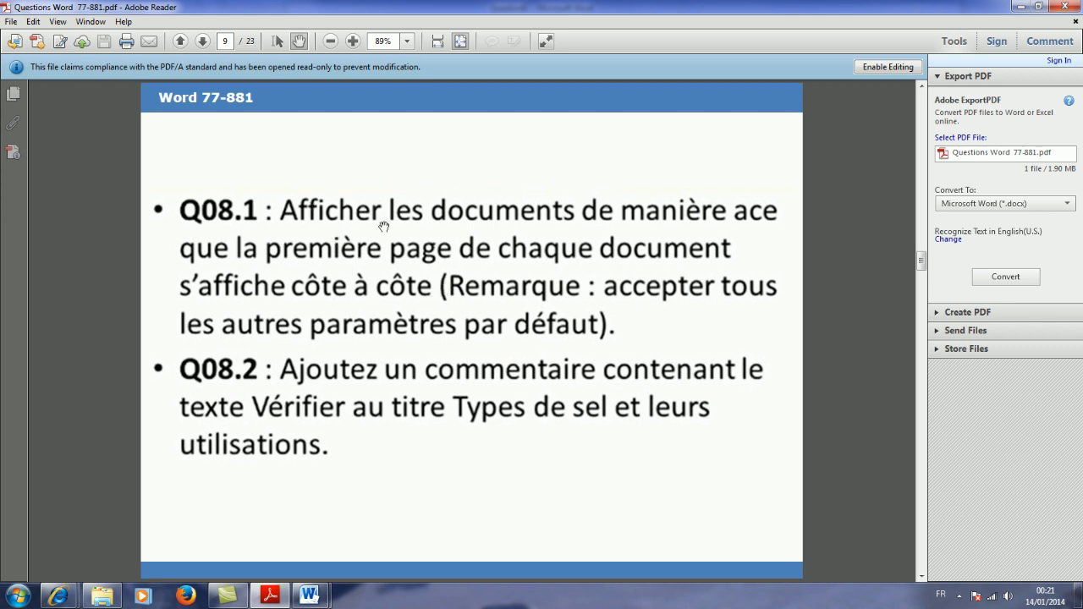
{"action": "left_click", "coordinate": [312, 599]}
{"action": "left_click", "coordinate": [259, 489]}
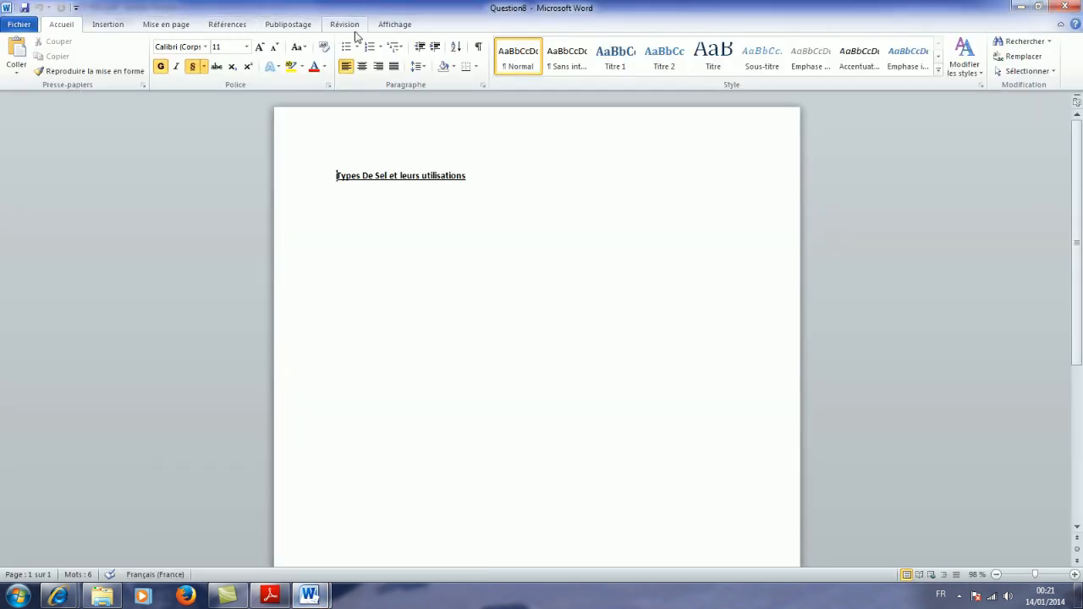
{"action": "left_click", "coordinate": [395, 25]}
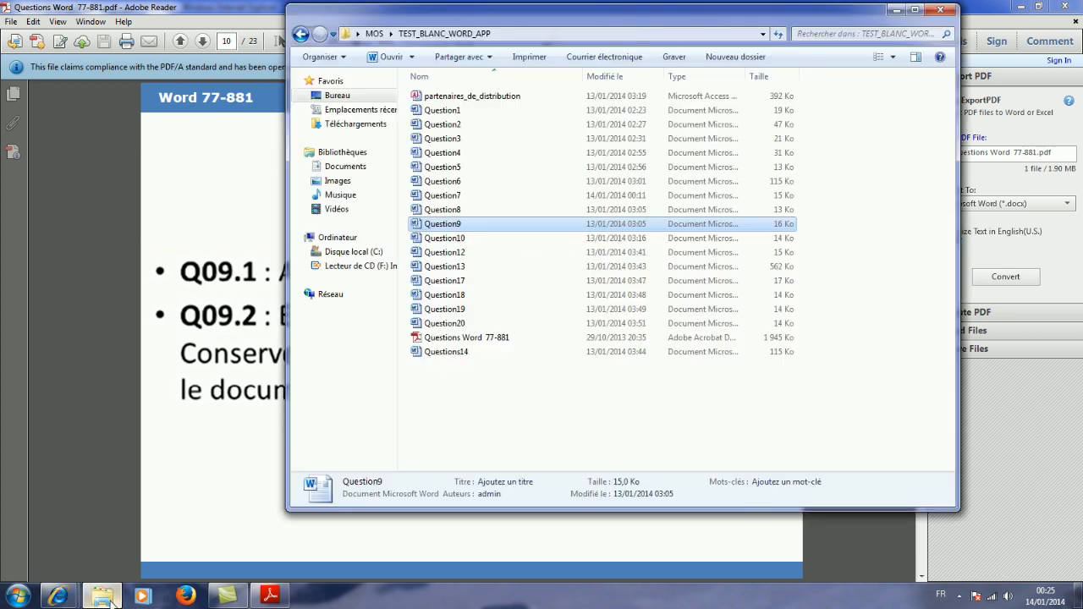
- Open Question9 from the TEST_BLANC_WORD_APP folder, check Q09.1 in the Adobe Reader PDF and return to the document
{"action": "left_click", "coordinate": [102, 596]}
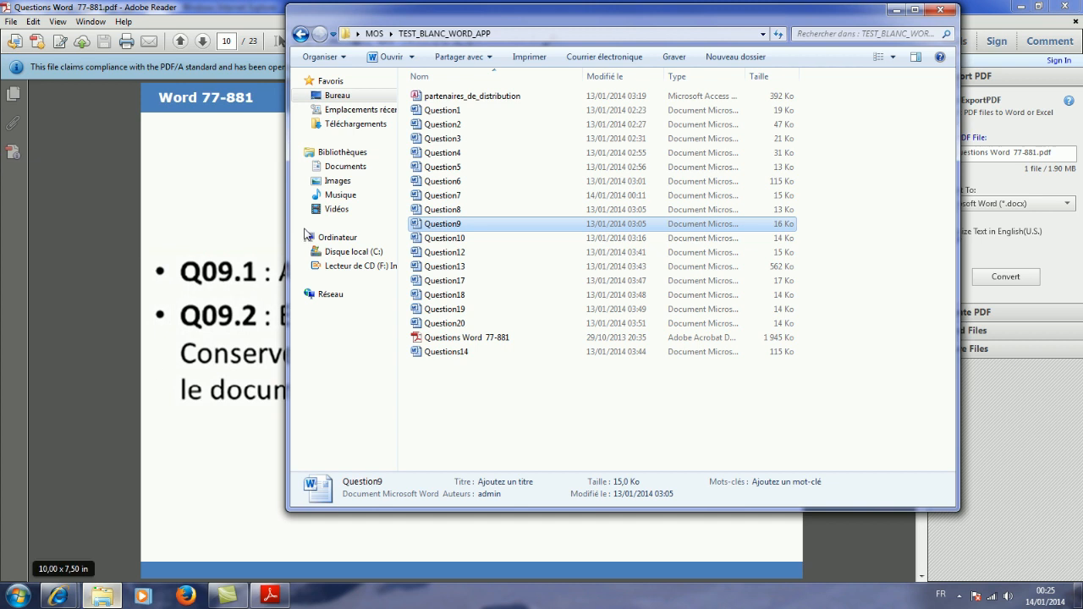
{"action": "double_click", "coordinate": [440, 225]}
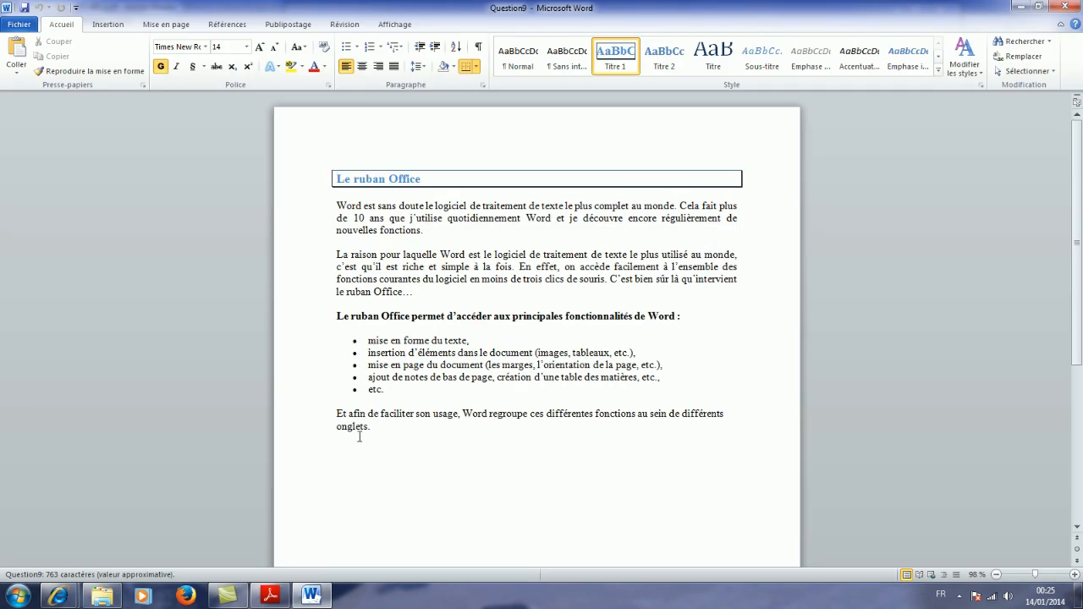
{"action": "left_click", "coordinate": [271, 595]}
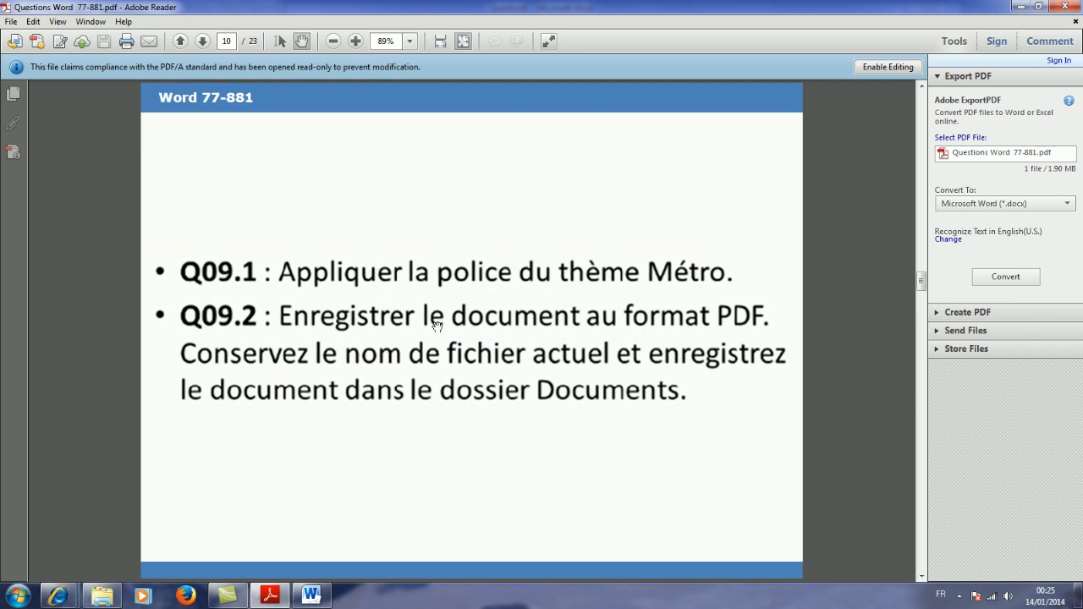
{"action": "left_click", "coordinate": [311, 595]}
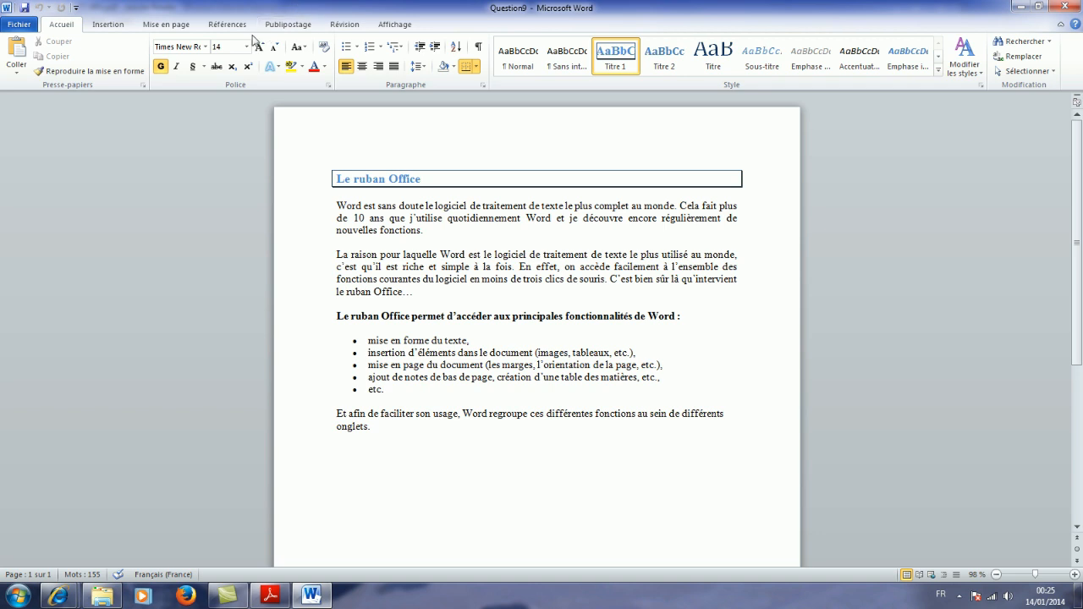
- Apply the Métro theme fonts to the Question9 document
{"action": "left_click", "coordinate": [177, 26]}
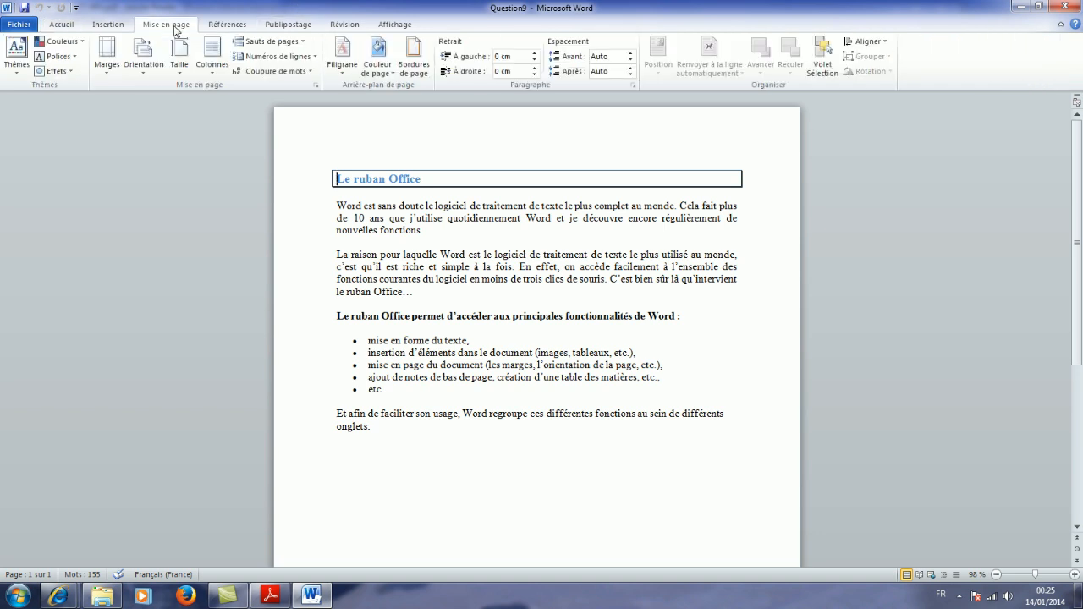
{"action": "left_click", "coordinate": [74, 60]}
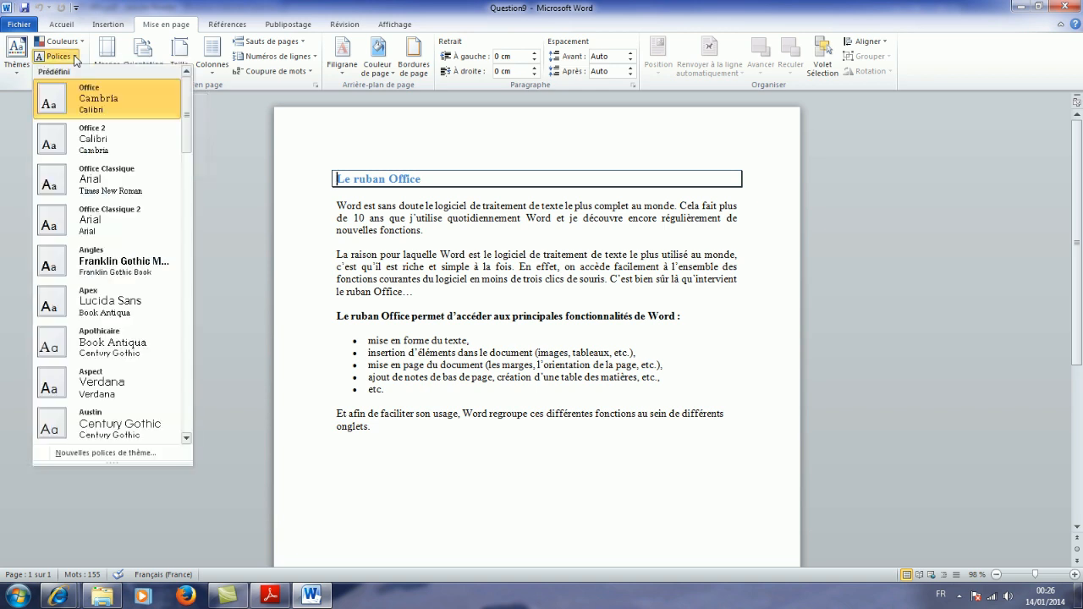
{"action": "left_click_drag", "start_coordinate": [187, 110], "coordinate": [187, 278]}
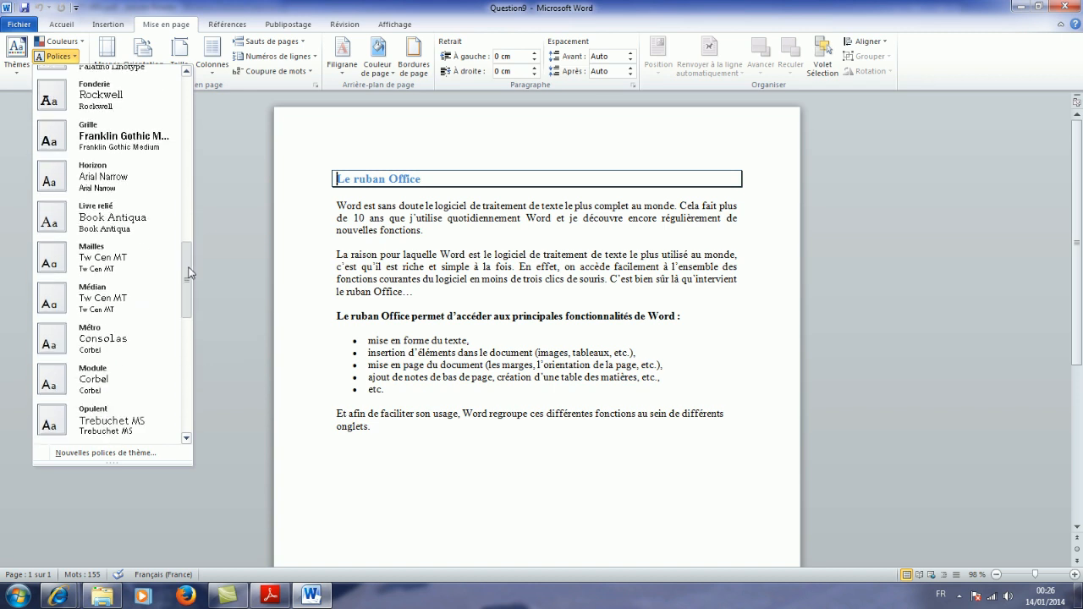
{"action": "left_click", "coordinate": [69, 335]}
- Check Q09.2 in the Adobe Reader PDF, return to Question9 in Word and start saving a copy in the Documents library
{"action": "left_click", "coordinate": [269, 596]}
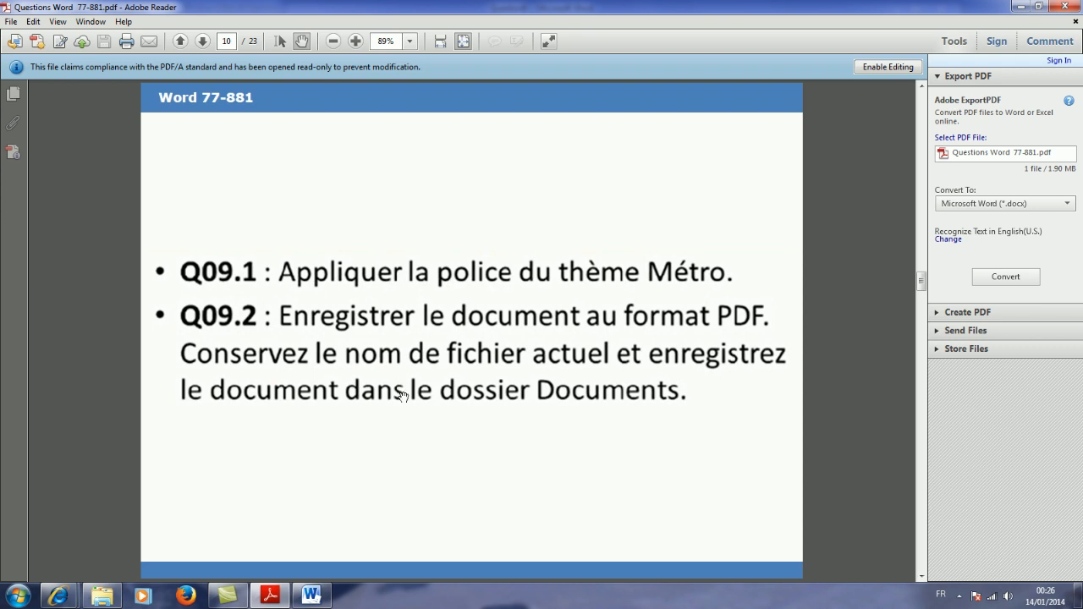
{"action": "left_click", "coordinate": [310, 595]}
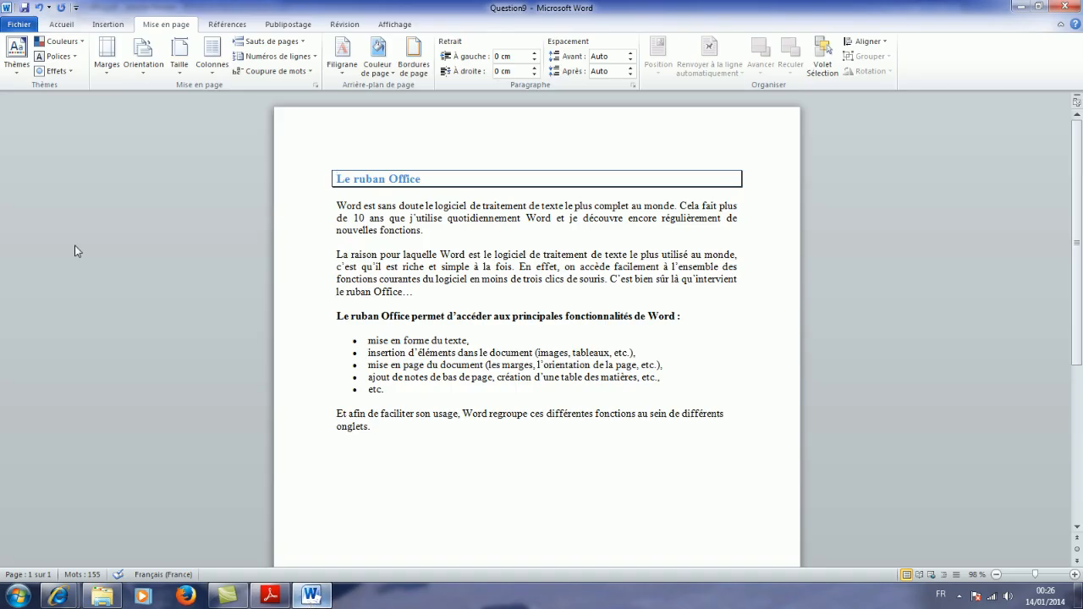
{"action": "left_click", "coordinate": [15, 26]}
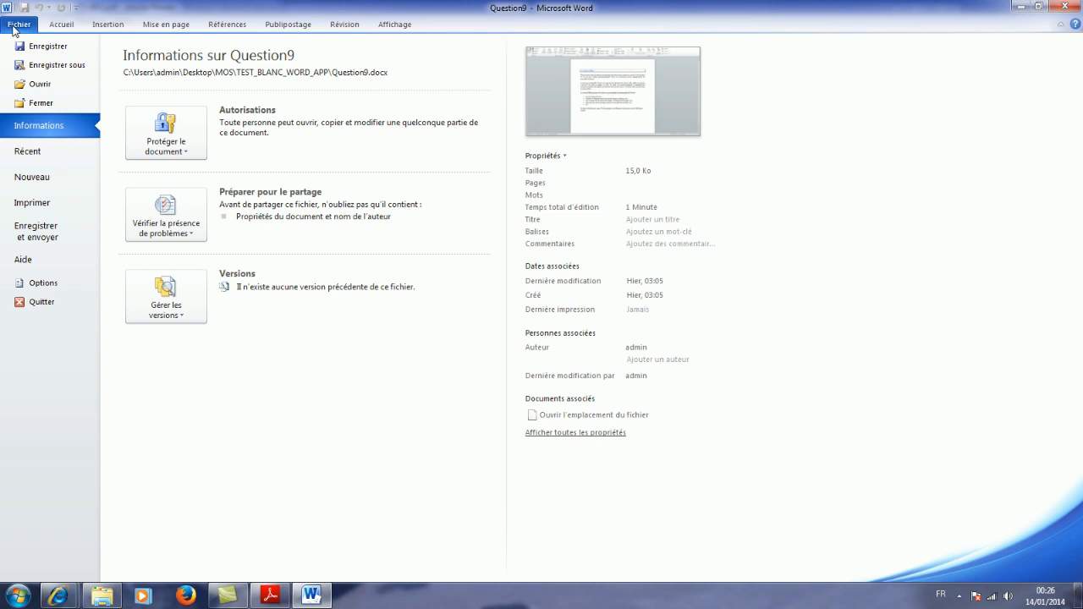
{"action": "left_click", "coordinate": [37, 74]}
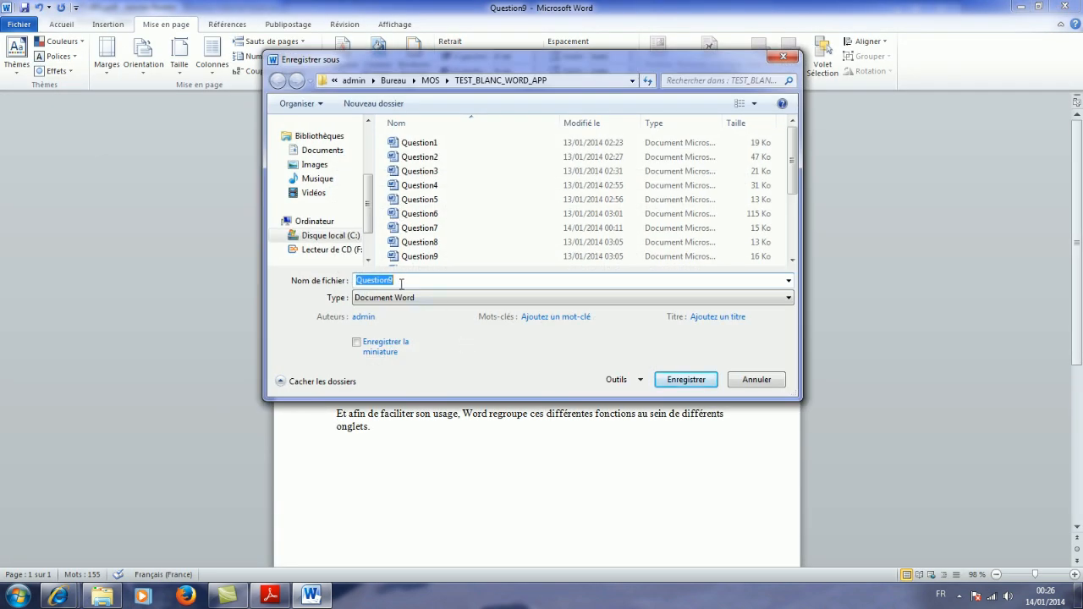
{"action": "scroll", "coordinate": [336, 198], "scroll_direction": "up", "scroll_amount": 1}
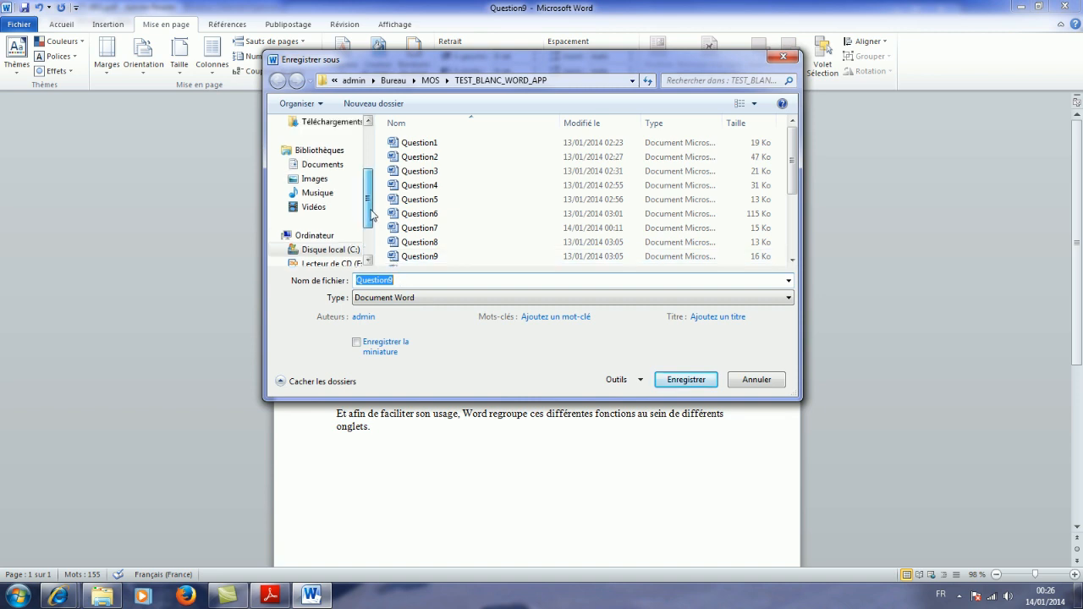
{"action": "left_click", "coordinate": [324, 165]}
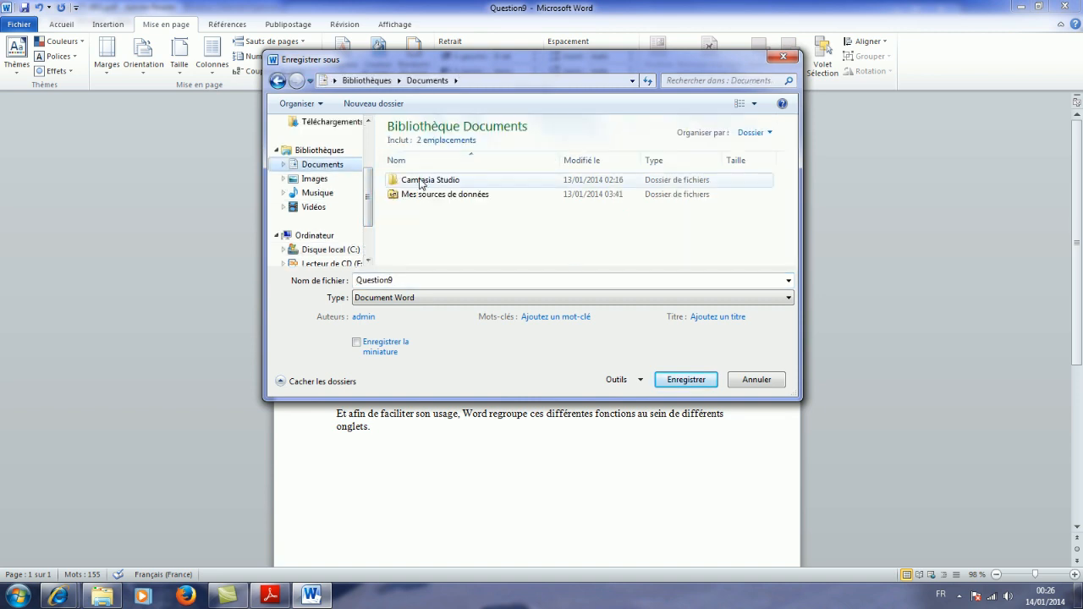
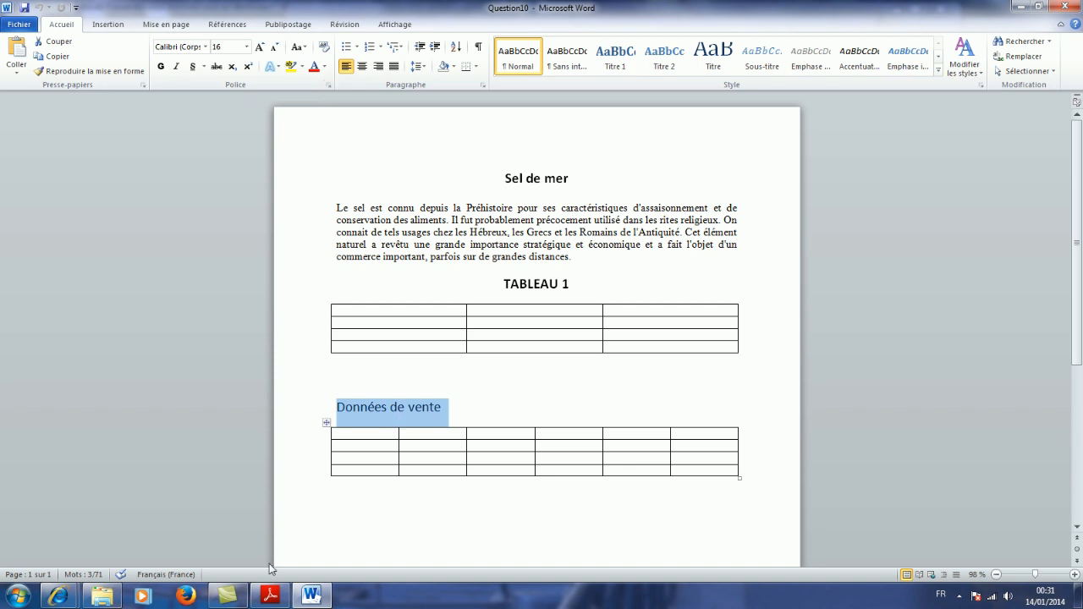
- Following Q10.1 in the Adobe Reader PDF, give the Données de vente title in Question10 a gradient fill with its first stop Orange, Accentuation 6
{"action": "left_click", "coordinate": [279, 597]}
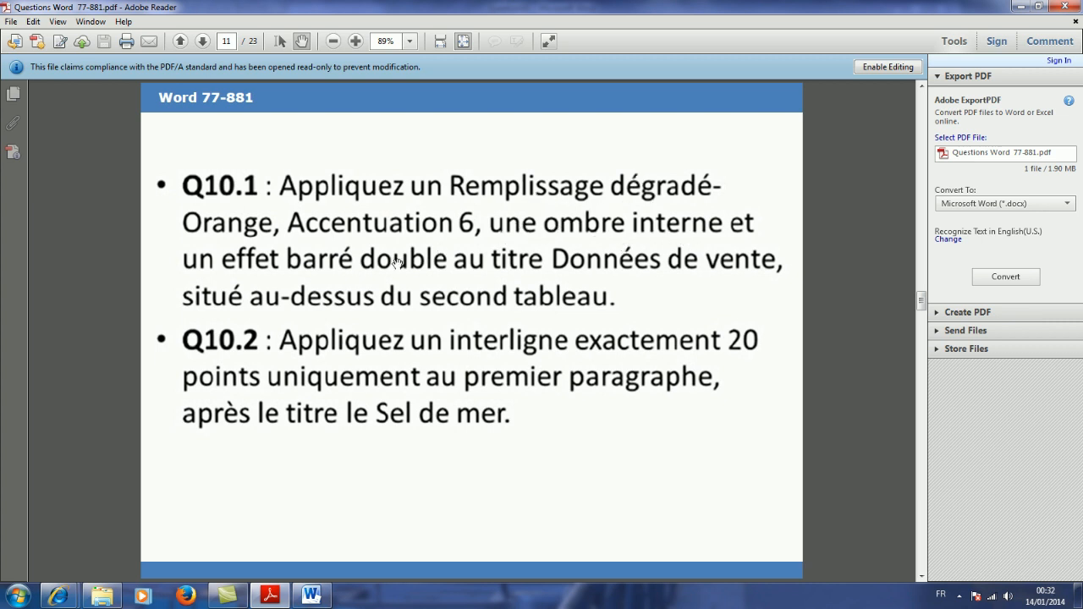
{"action": "left_click", "coordinate": [301, 600]}
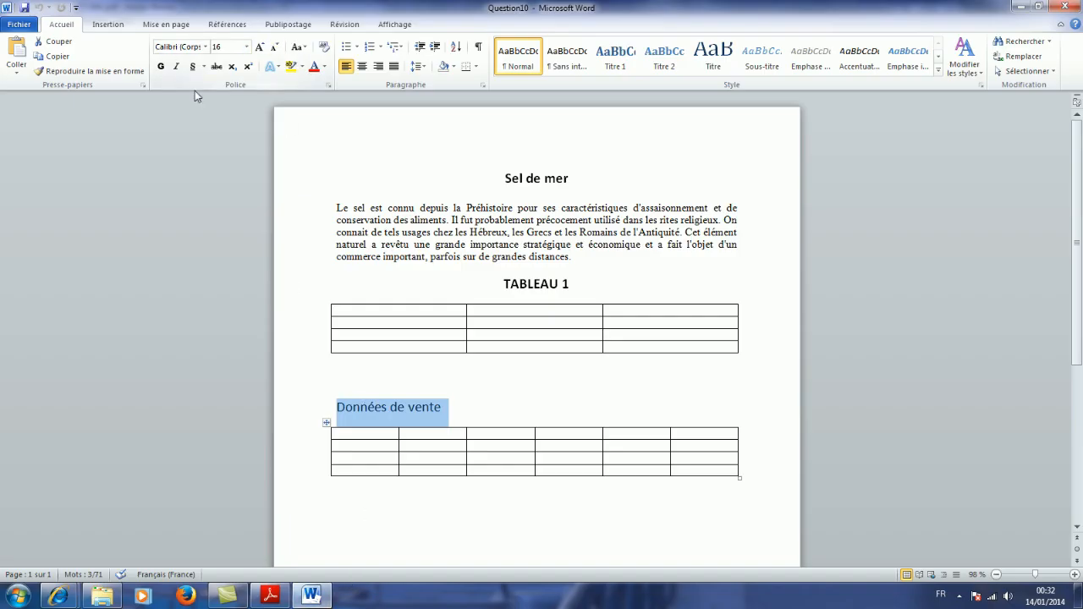
{"action": "left_click", "coordinate": [329, 88]}
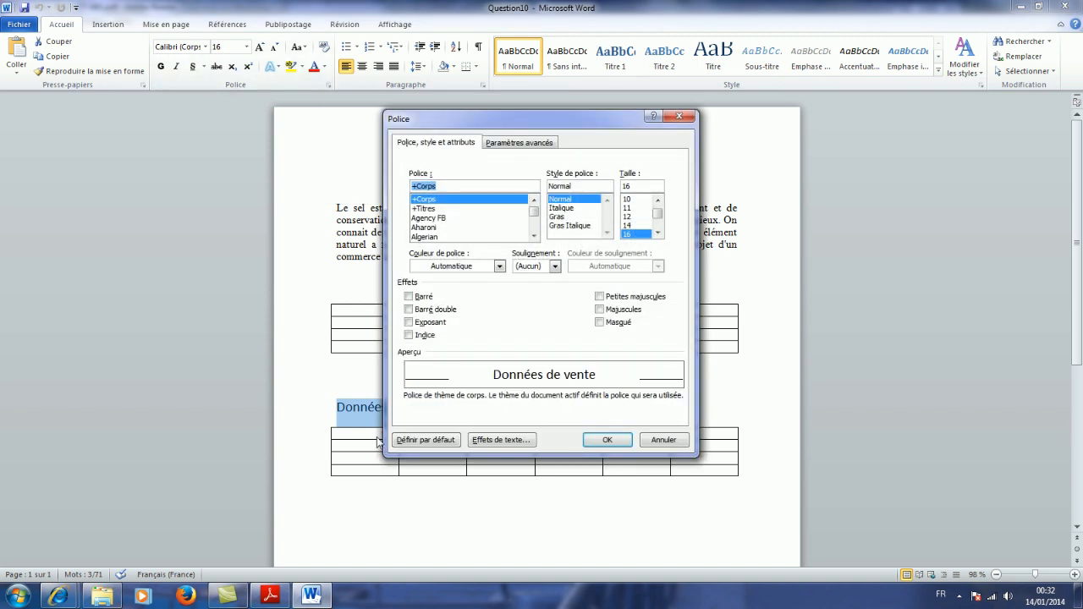
{"action": "left_click", "coordinate": [502, 441]}
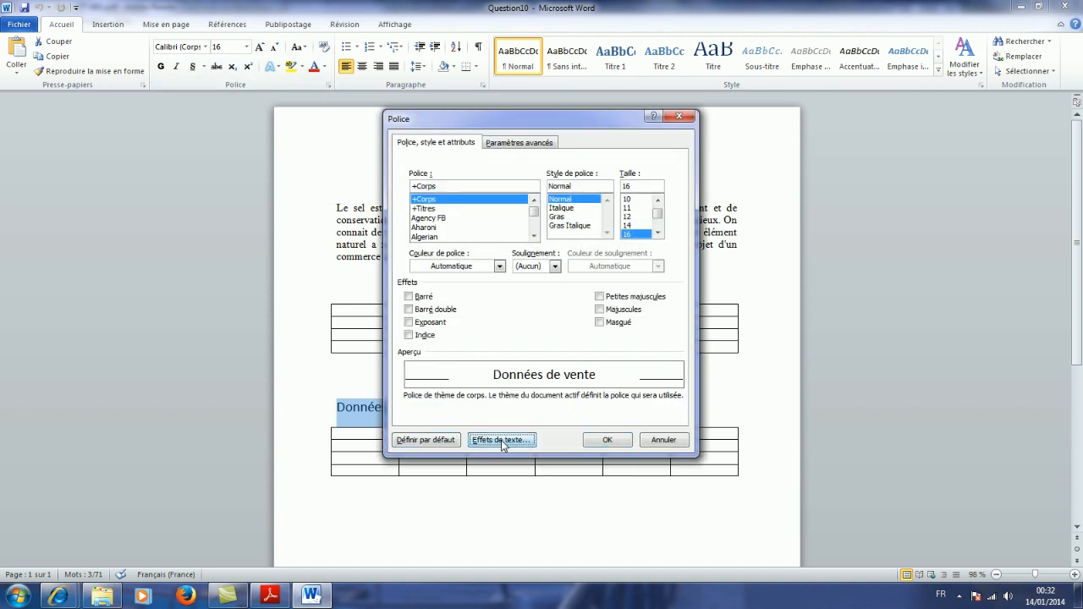
{"action": "left_click", "coordinate": [272, 598]}
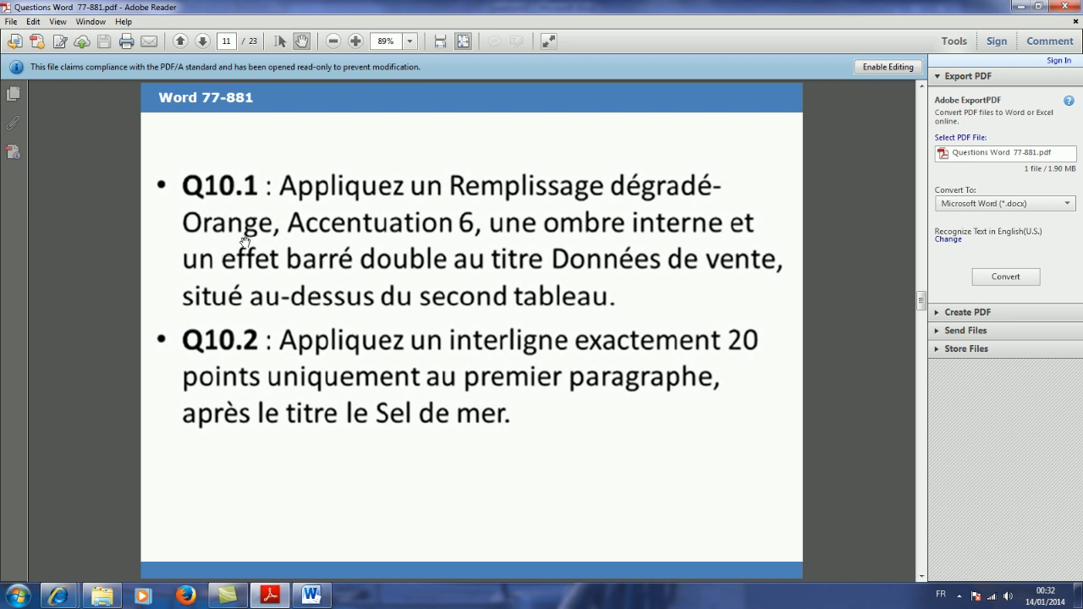
{"action": "left_click", "coordinate": [313, 596]}
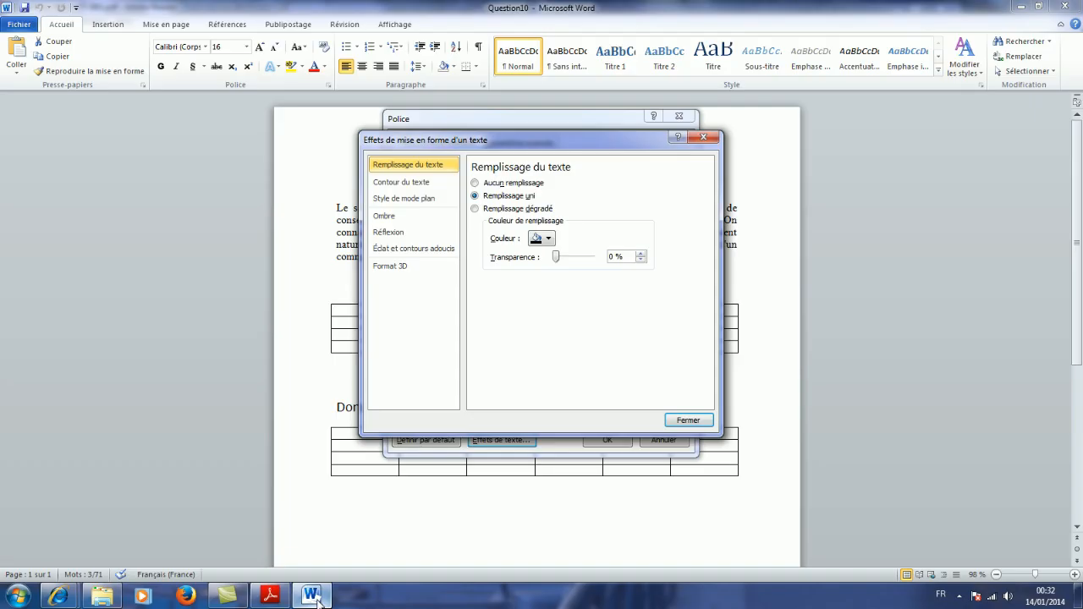
{"action": "left_click", "coordinate": [475, 209]}
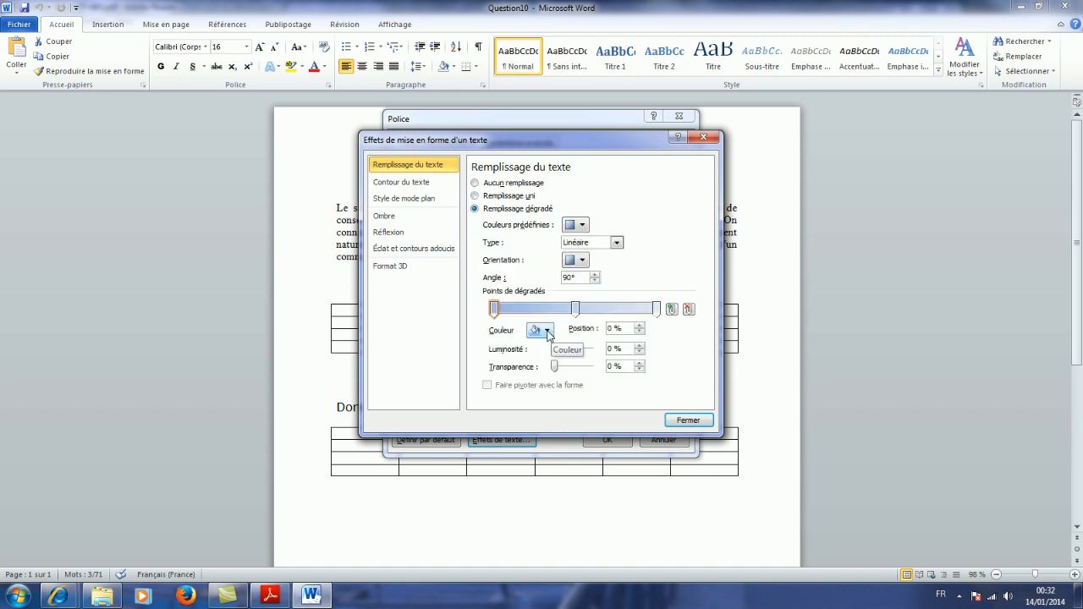
{"action": "left_click", "coordinate": [548, 330]}
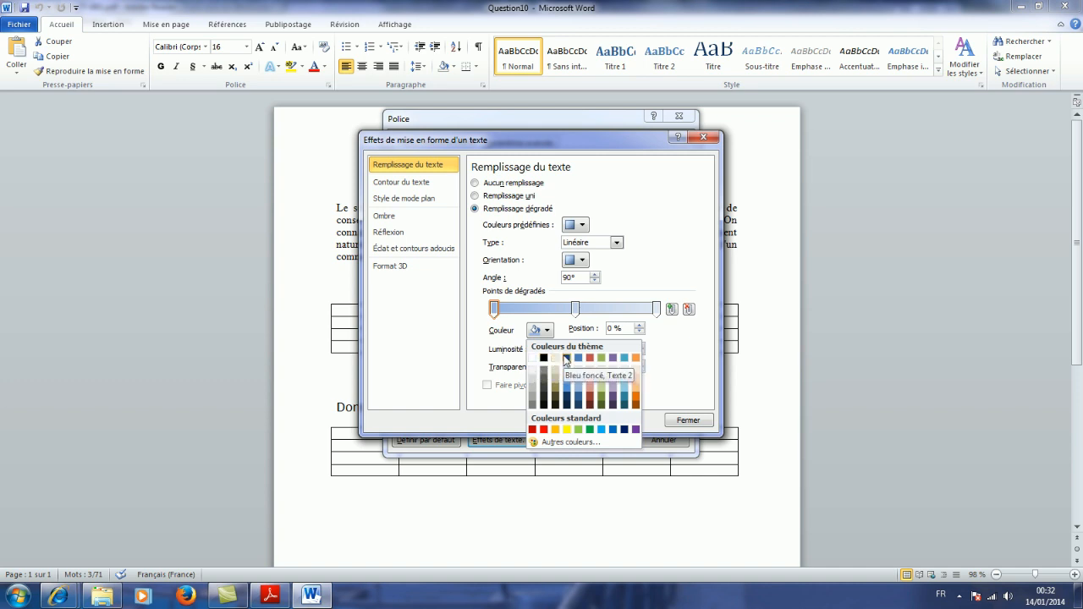
{"action": "left_click", "coordinate": [636, 359]}
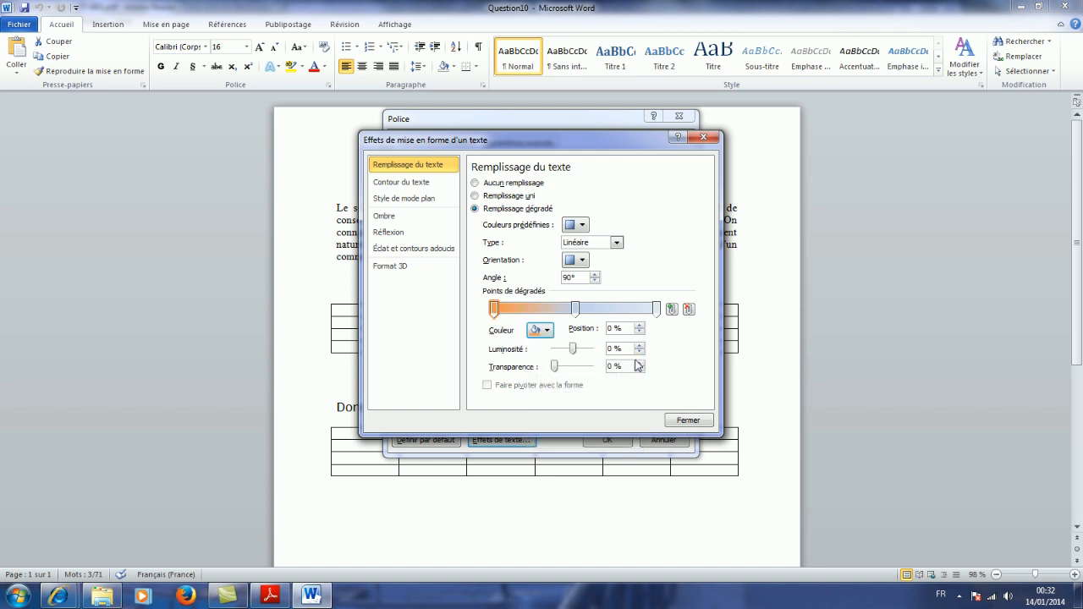
- Recheck Q10.1 in Adobe Reader and apply the first internal shadow preset to the Données de vente title in Word
{"action": "left_click", "coordinate": [272, 597]}
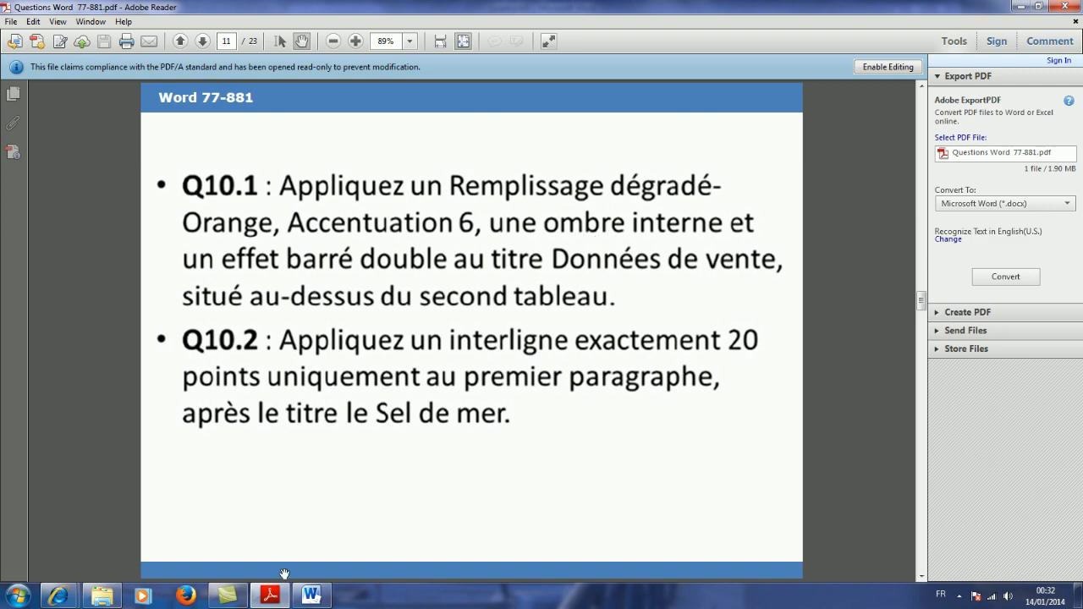
{"action": "left_click", "coordinate": [312, 597]}
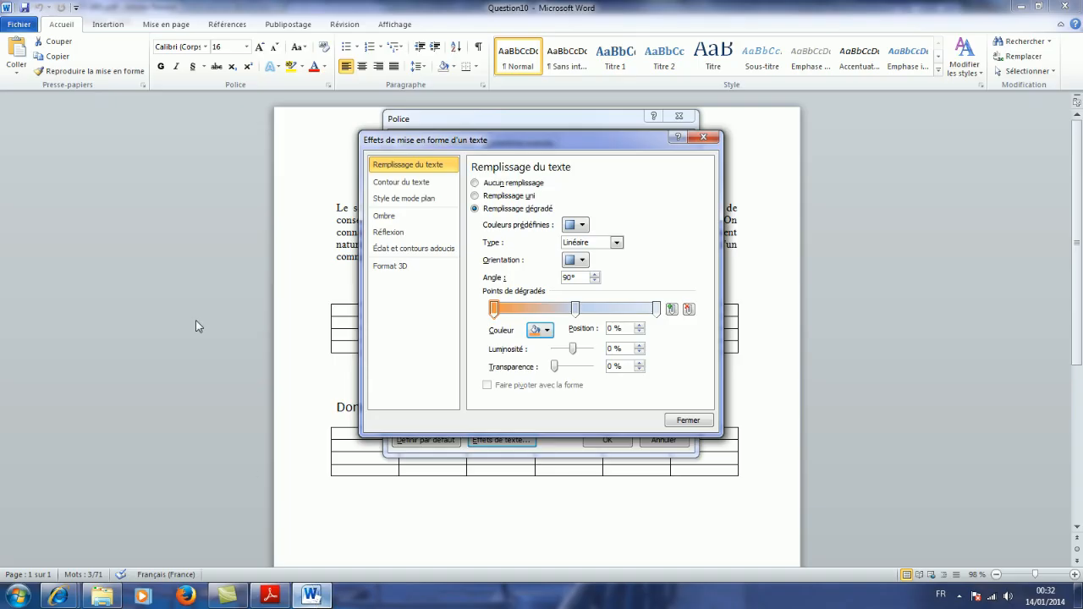
{"action": "left_click", "coordinate": [392, 221]}
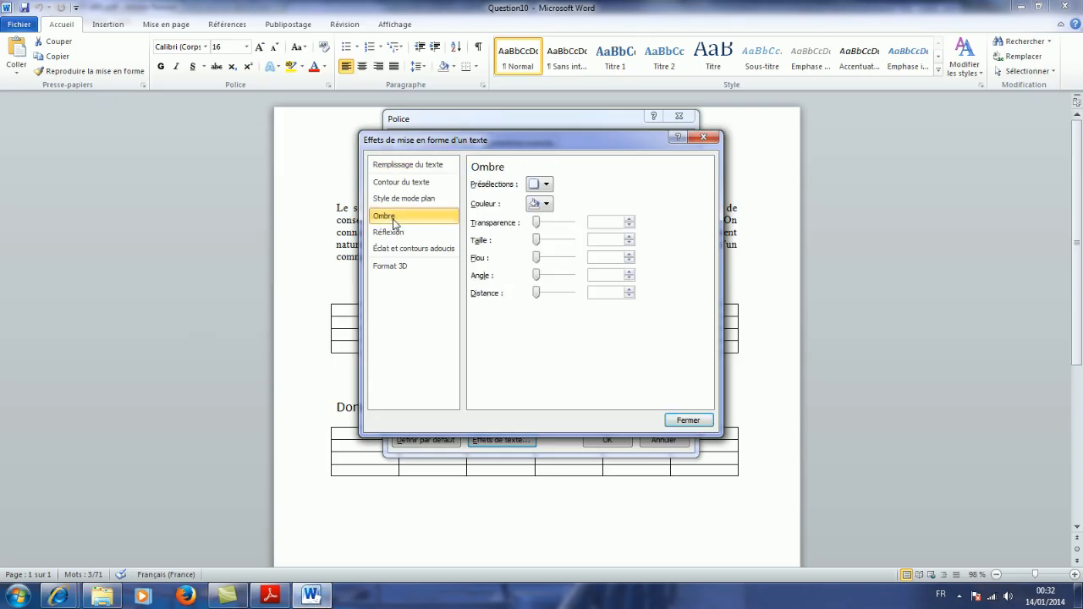
{"action": "left_click", "coordinate": [546, 185]}
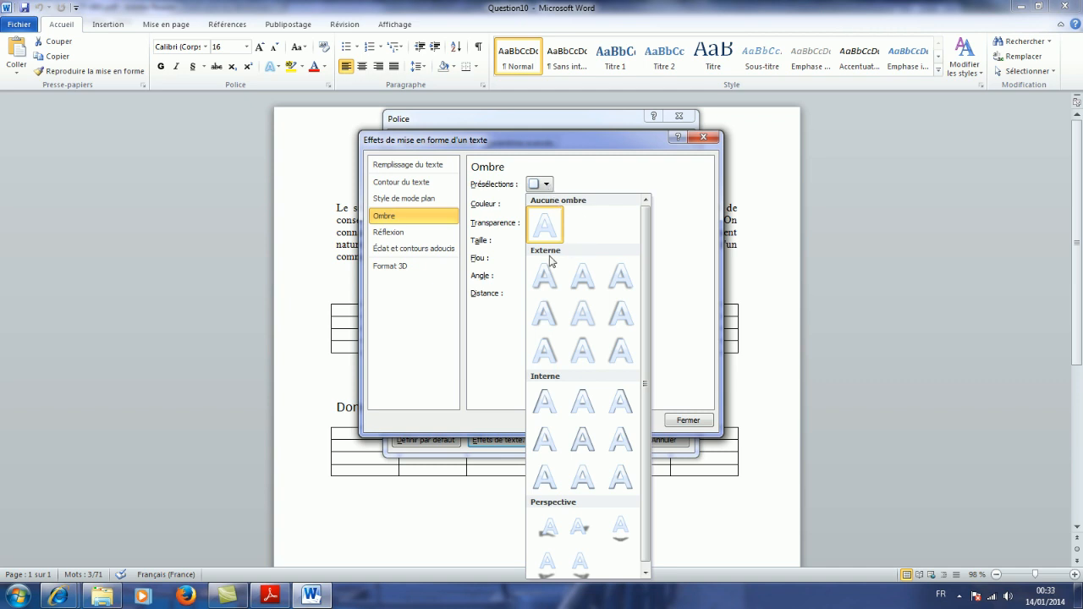
{"action": "left_click", "coordinate": [545, 407]}
- Recheck Q10.1 in Adobe Reader, add the Barré double effect to the Données de vente title in Word and confirm its font formatting
{"action": "left_click", "coordinate": [276, 599]}
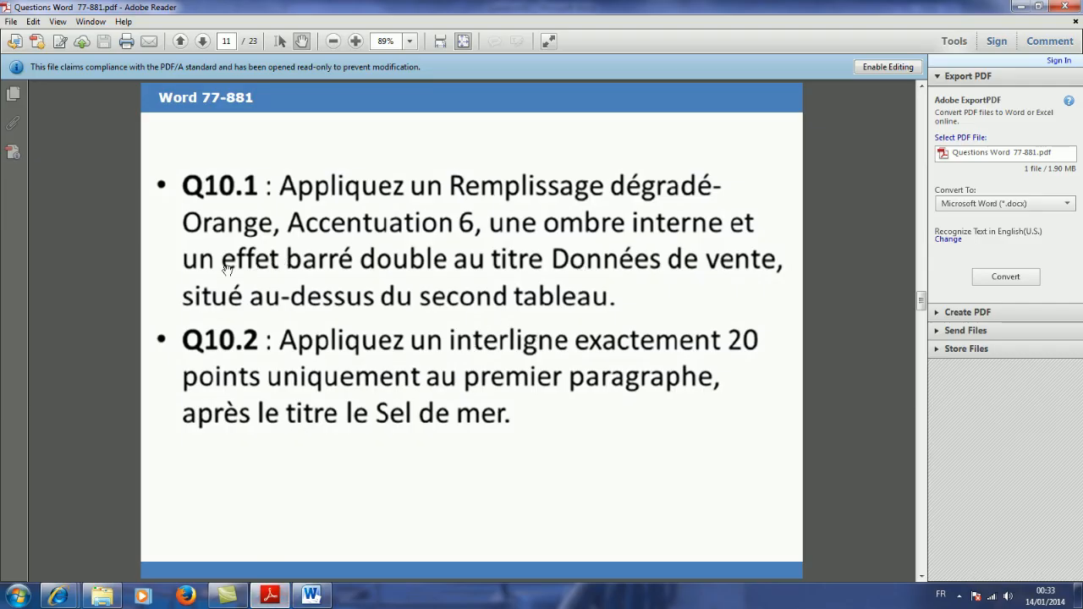
{"action": "left_click", "coordinate": [312, 596]}
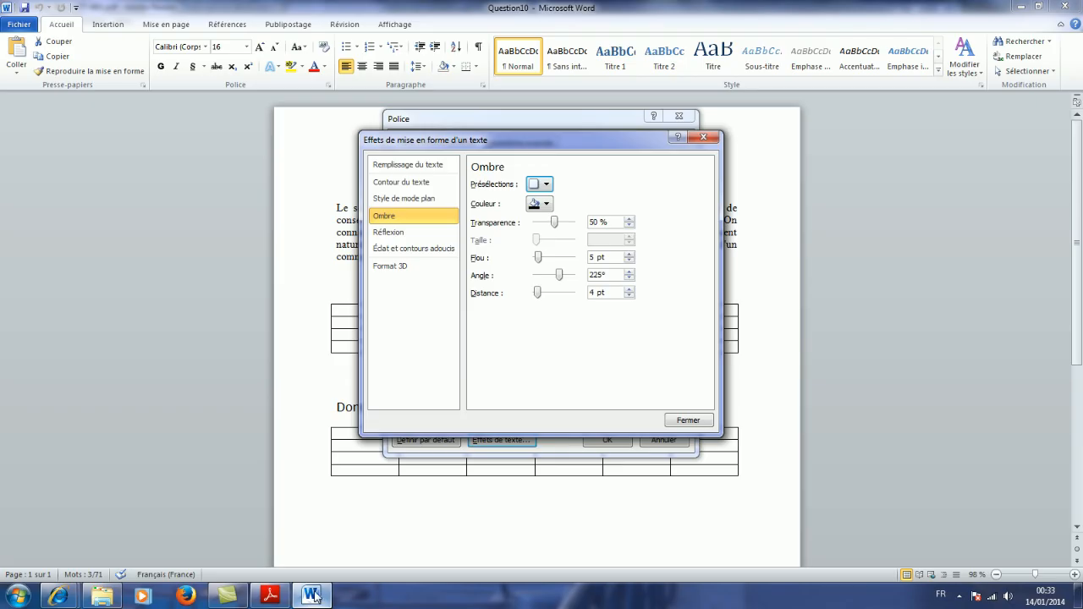
{"action": "left_click", "coordinate": [688, 419]}
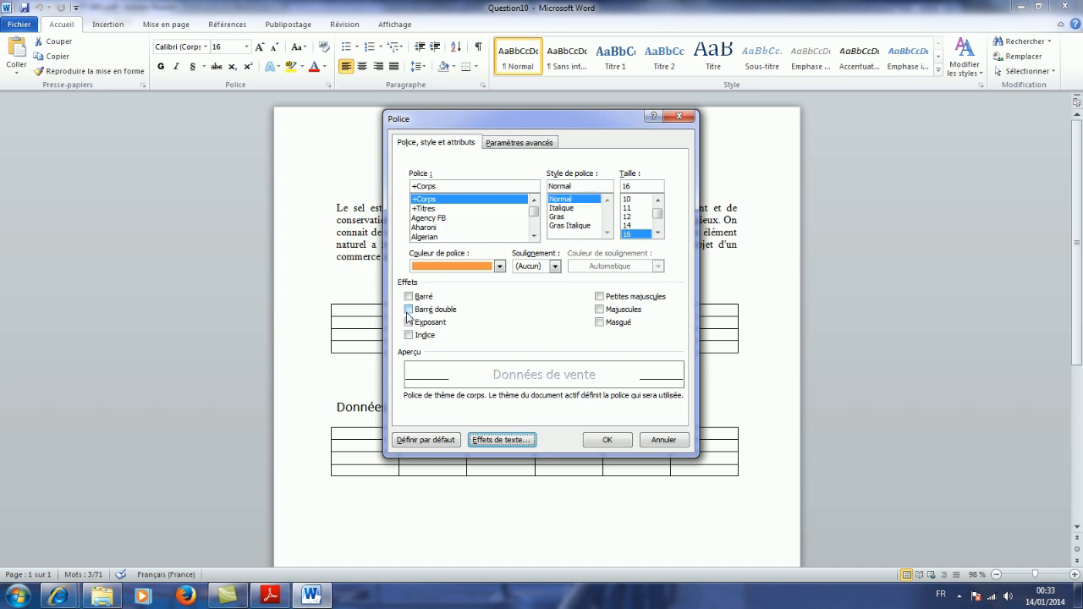
{"action": "left_click", "coordinate": [408, 310]}
{"action": "left_click", "coordinate": [607, 439]}
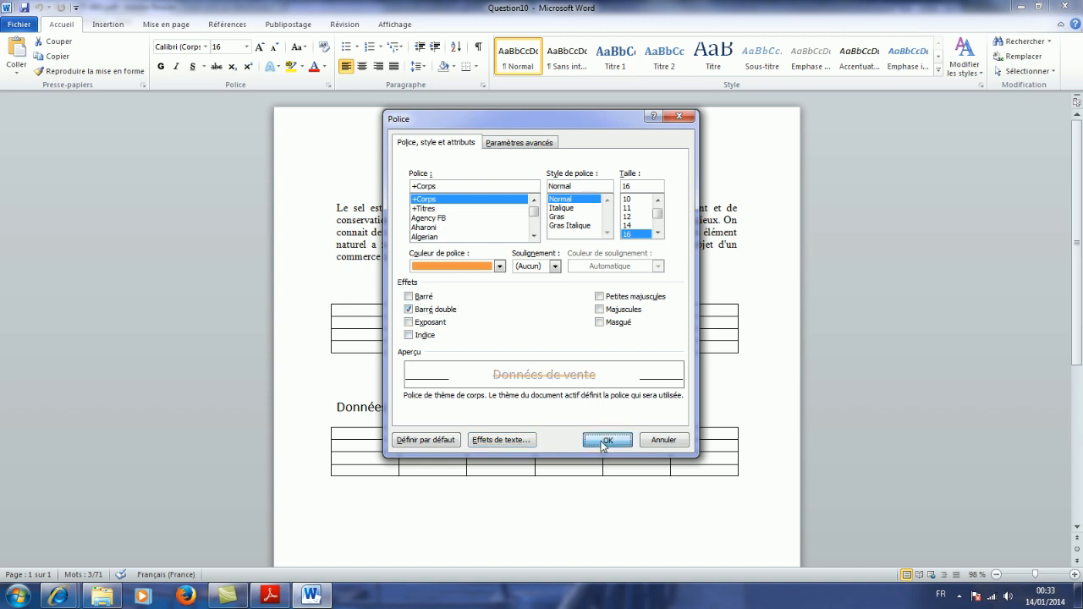
{"action": "left_click", "coordinate": [385, 491]}
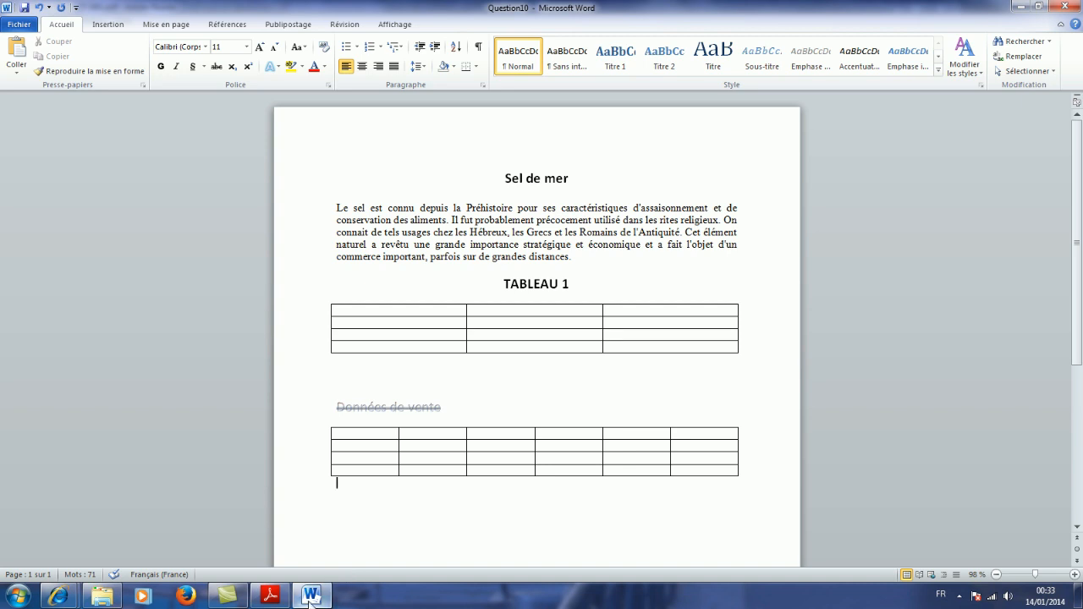
- Read Q10.2 in the Adobe Reader PDF and place the cursor in the paragraph under the Sel de mer title in Word
{"action": "left_click", "coordinate": [271, 596]}
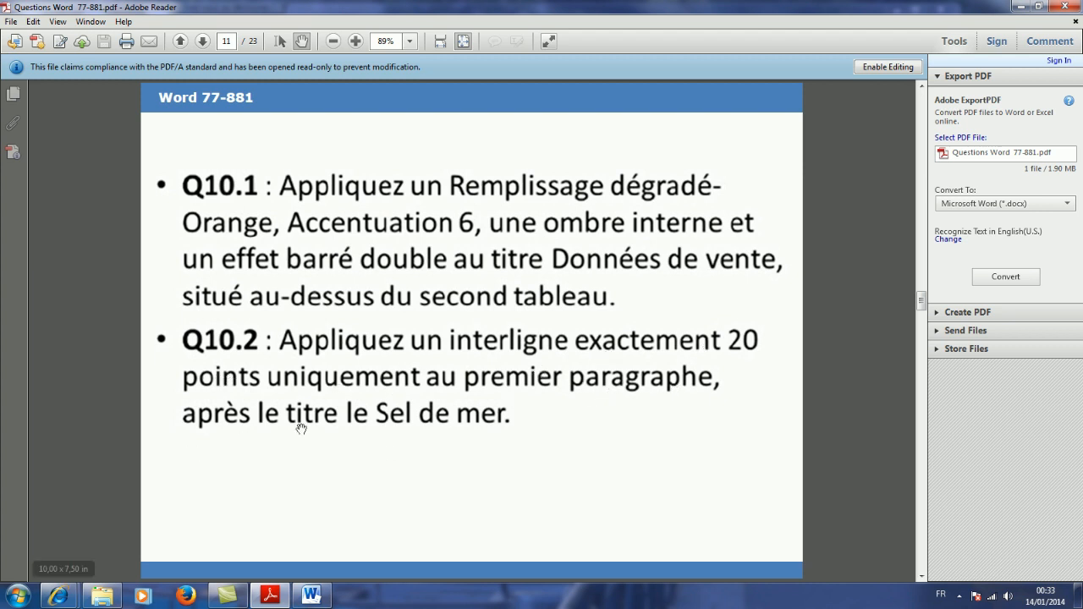
{"action": "left_click", "coordinate": [313, 595]}
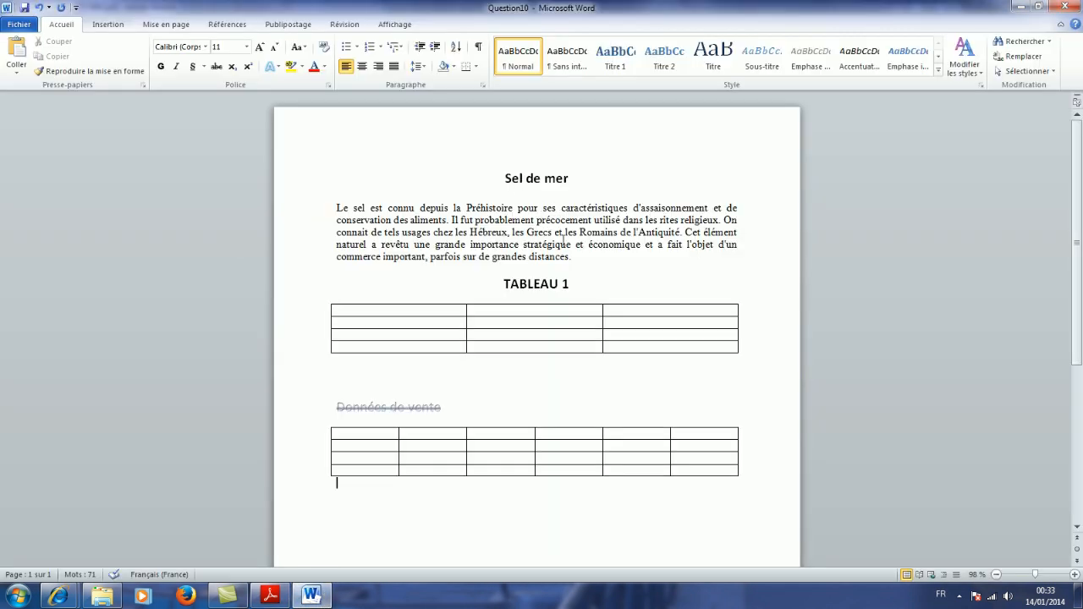
{"action": "left_click", "coordinate": [446, 220]}
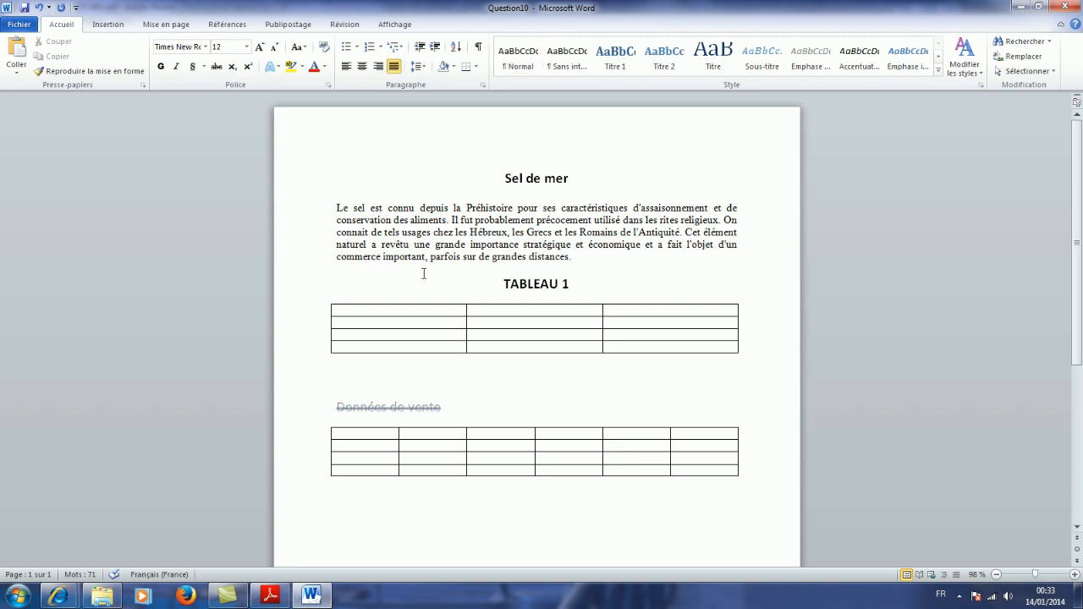
{"action": "left_click", "coordinate": [271, 595]}
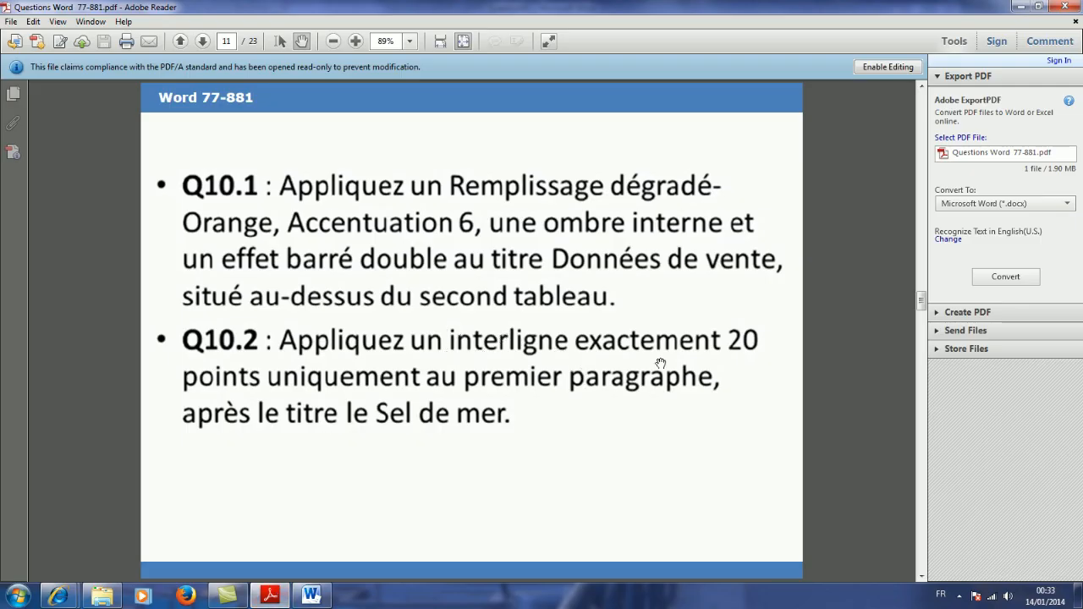
{"action": "left_click", "coordinate": [312, 595]}
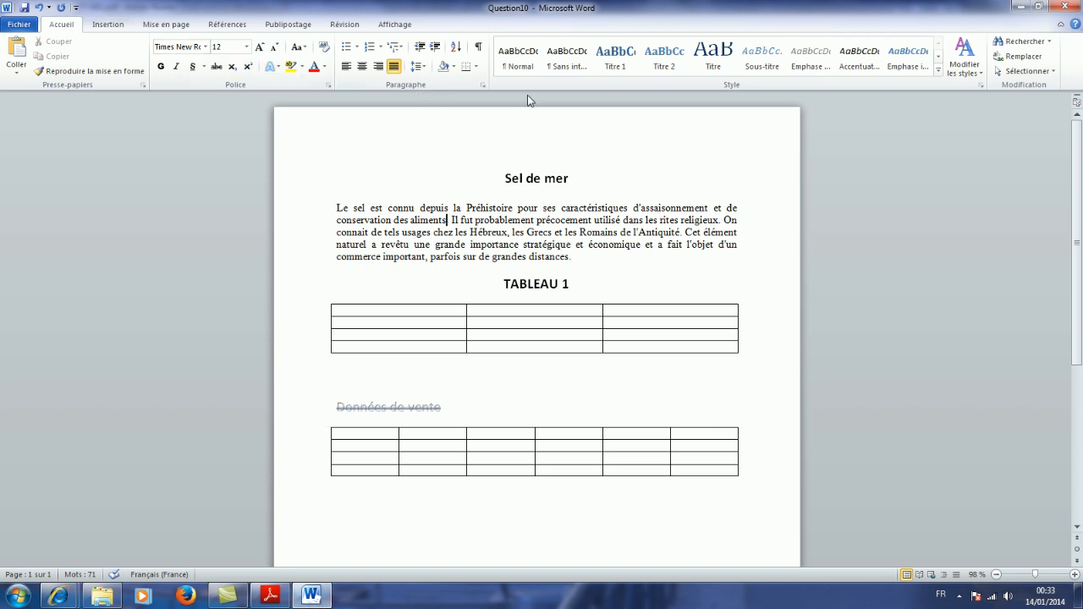
- Recheck Q10.2 in Adobe Reader and give the paragraph under Sel de mer in Word an Exactement line spacing with an increased point value
{"action": "left_click", "coordinate": [423, 67]}
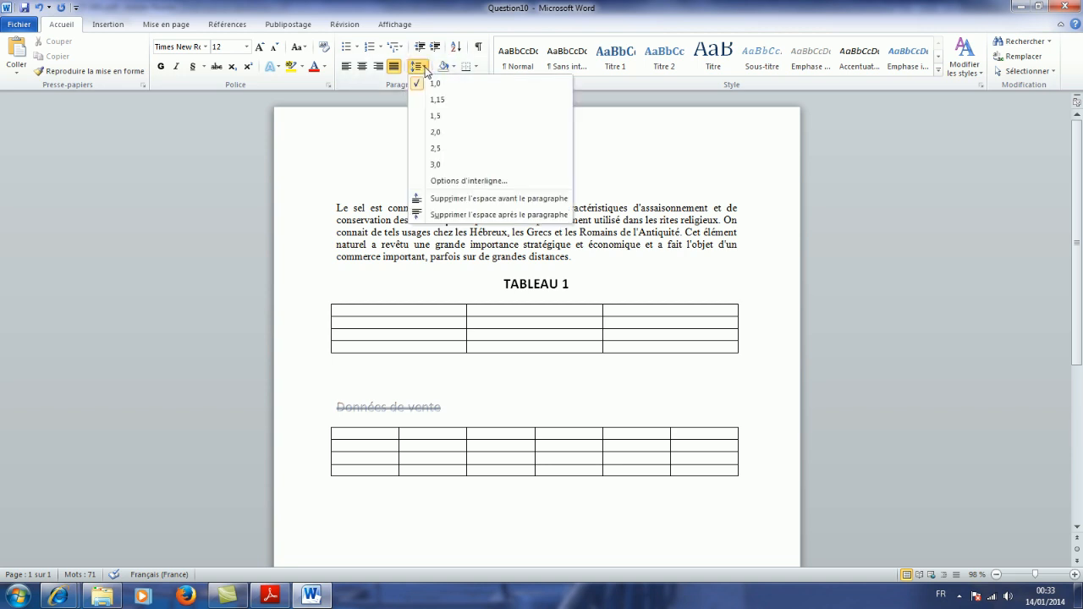
{"action": "left_click", "coordinate": [426, 70]}
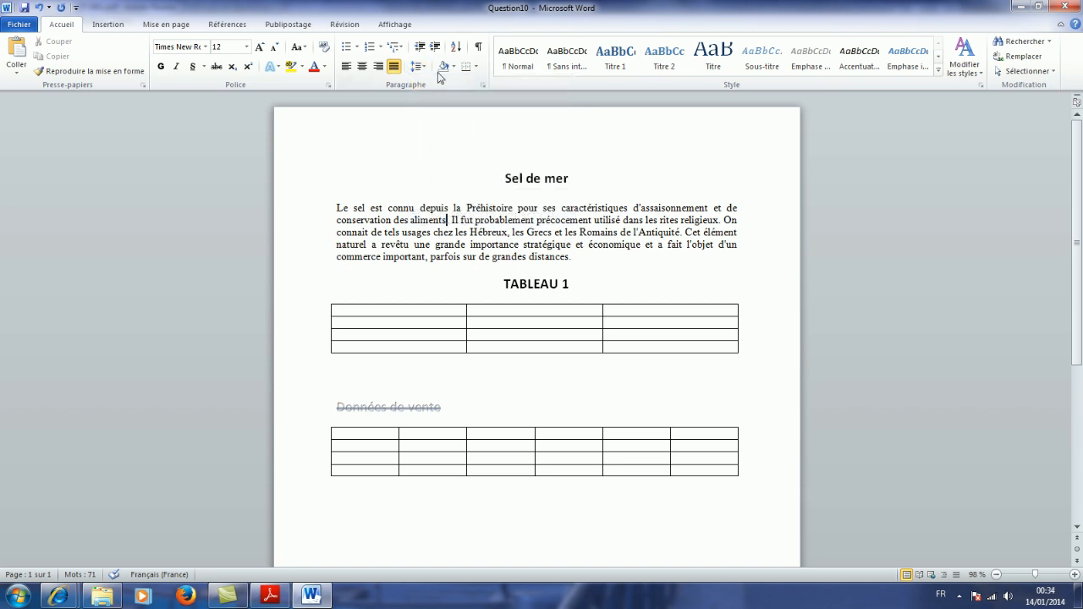
{"action": "left_click", "coordinate": [483, 87]}
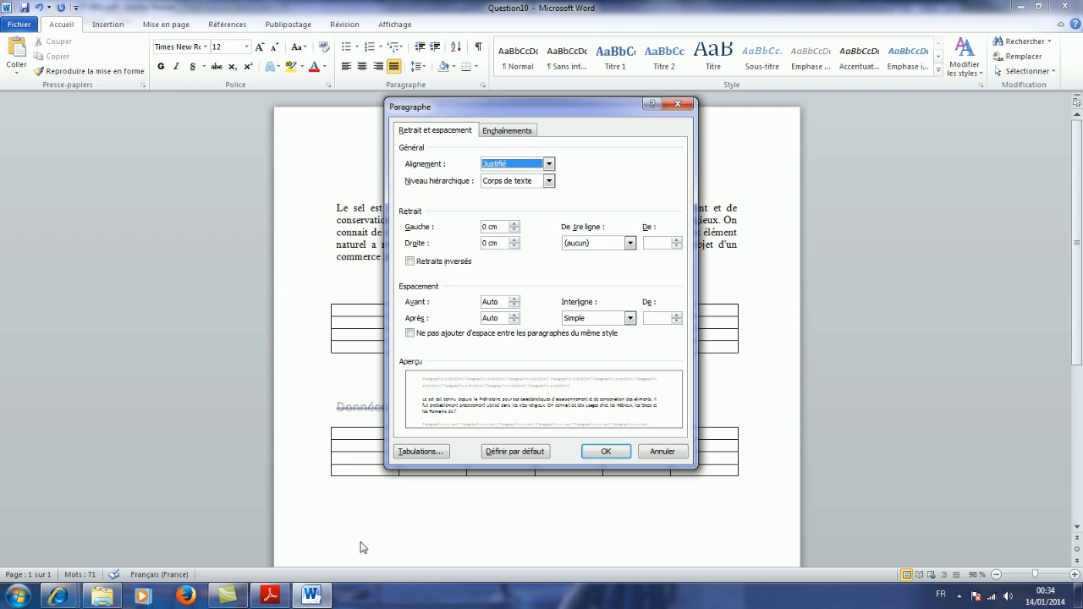
{"action": "left_click", "coordinate": [270, 596]}
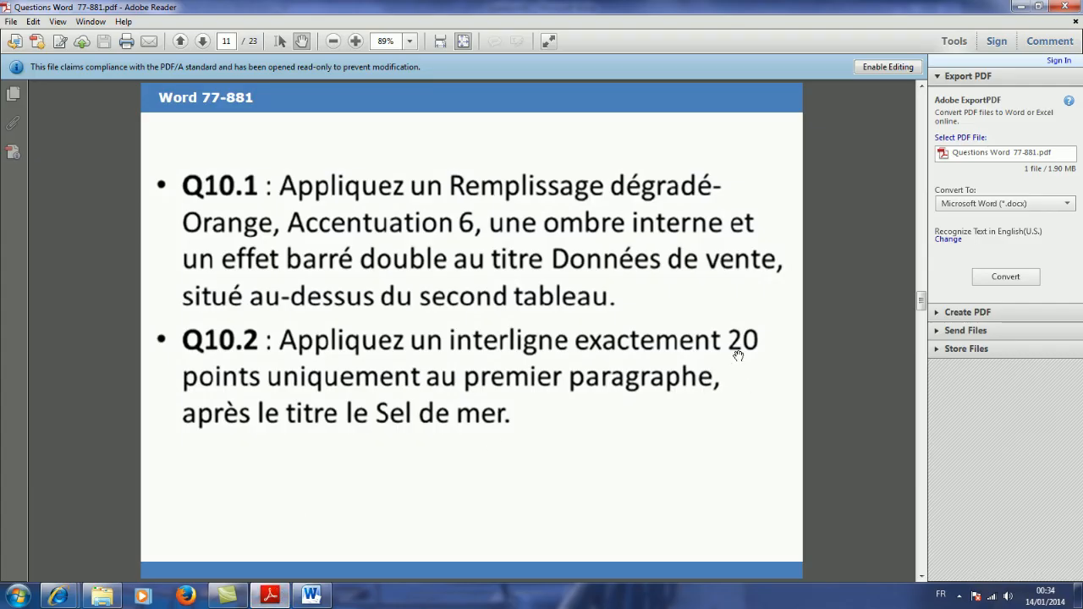
{"action": "left_click", "coordinate": [311, 596]}
{"action": "left_click", "coordinate": [630, 318]}
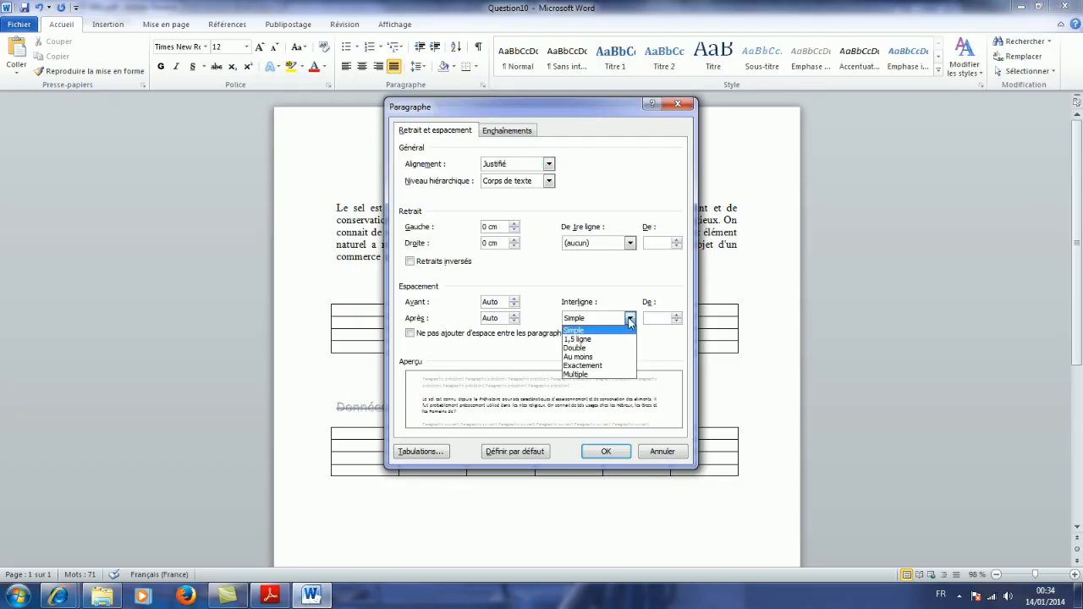
{"action": "left_click", "coordinate": [608, 366]}
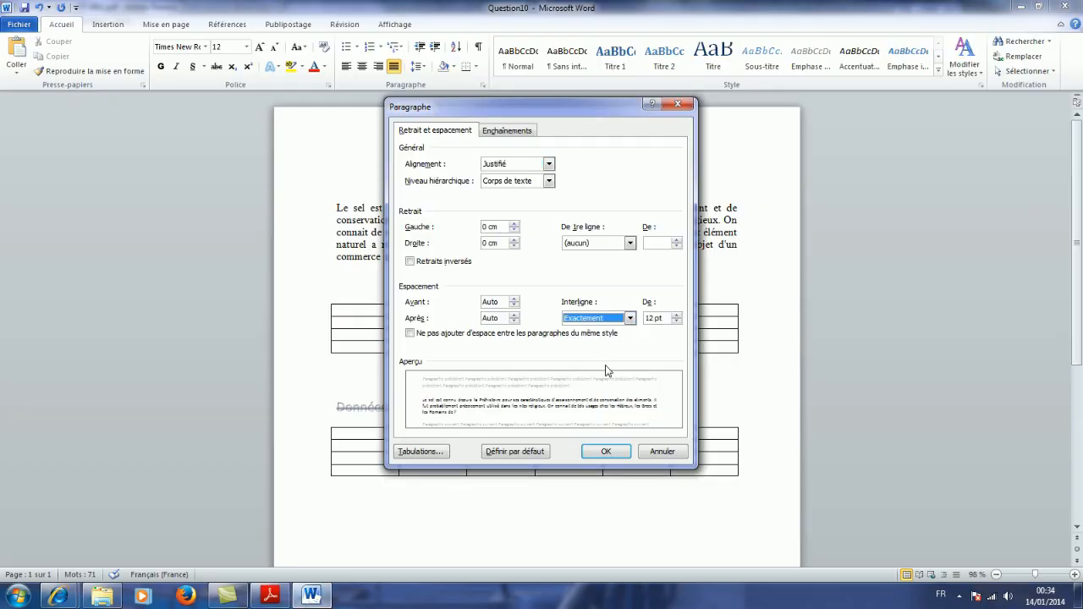
{"action": "left_click", "coordinate": [676, 315]}
{"action": "left_click", "coordinate": [676, 314]}
{"action": "left_click", "coordinate": [676, 315]}
{"action": "left_click", "coordinate": [675, 314]}
{"action": "left_click", "coordinate": [675, 315]}
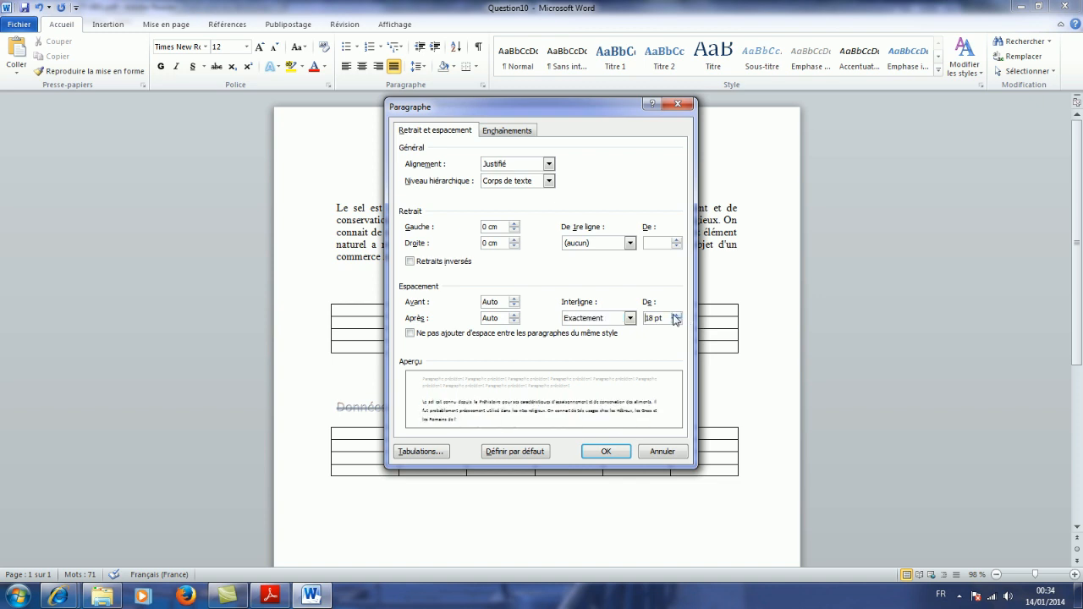
{"action": "left_click", "coordinate": [606, 452]}
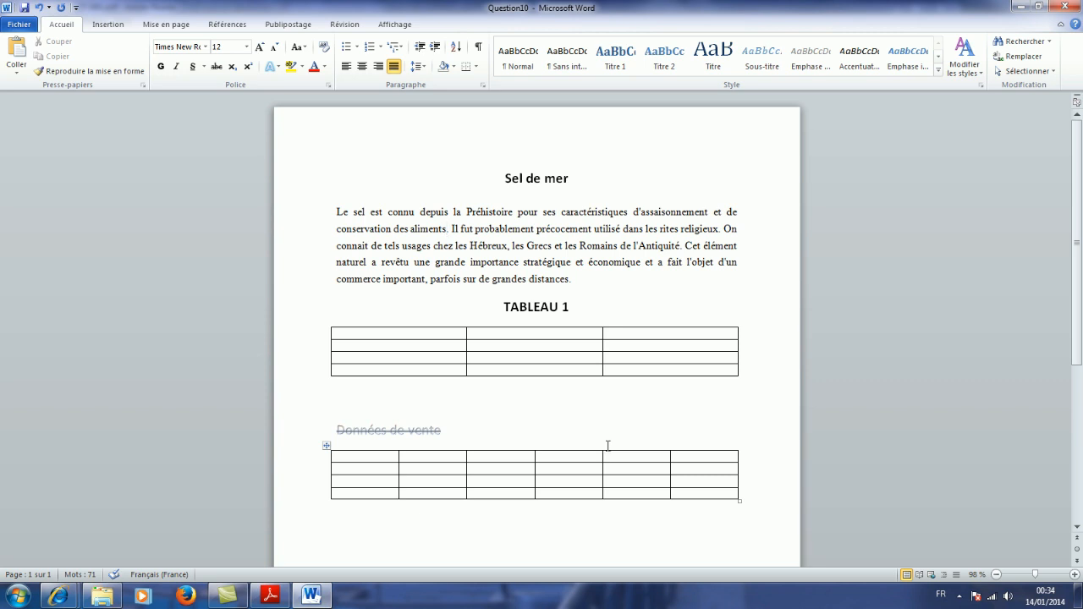
{"action": "left_click", "coordinate": [960, 595]}
{"action": "left_click", "coordinate": [958, 526]}
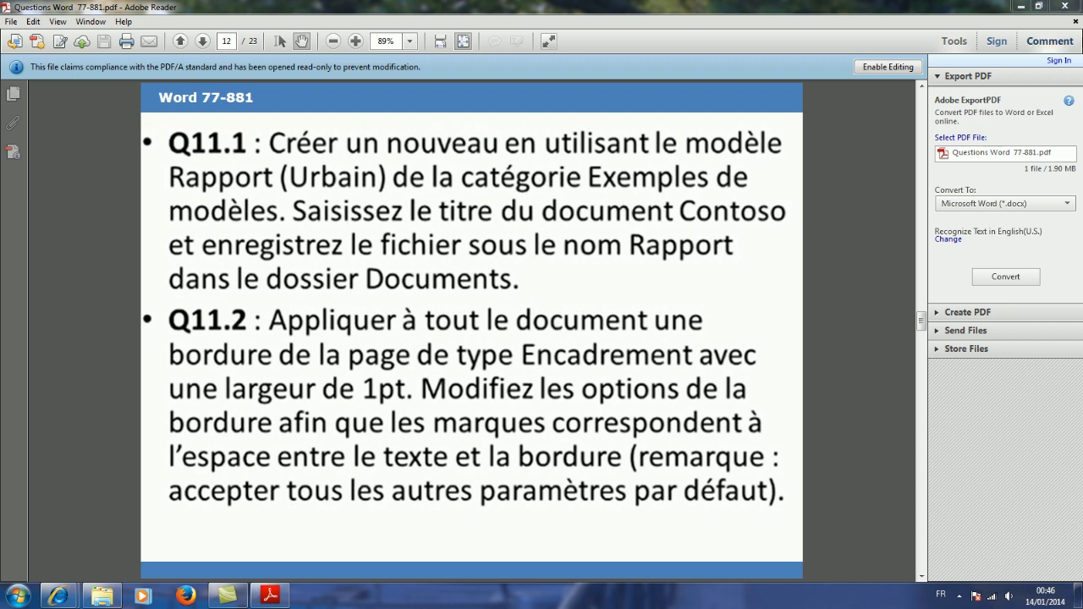
- Start Word 2010 from the desktop, check Q11.1 in Adobe Reader and show Word's available templates for a new document
{"action": "left_click", "coordinate": [1022, 7]}
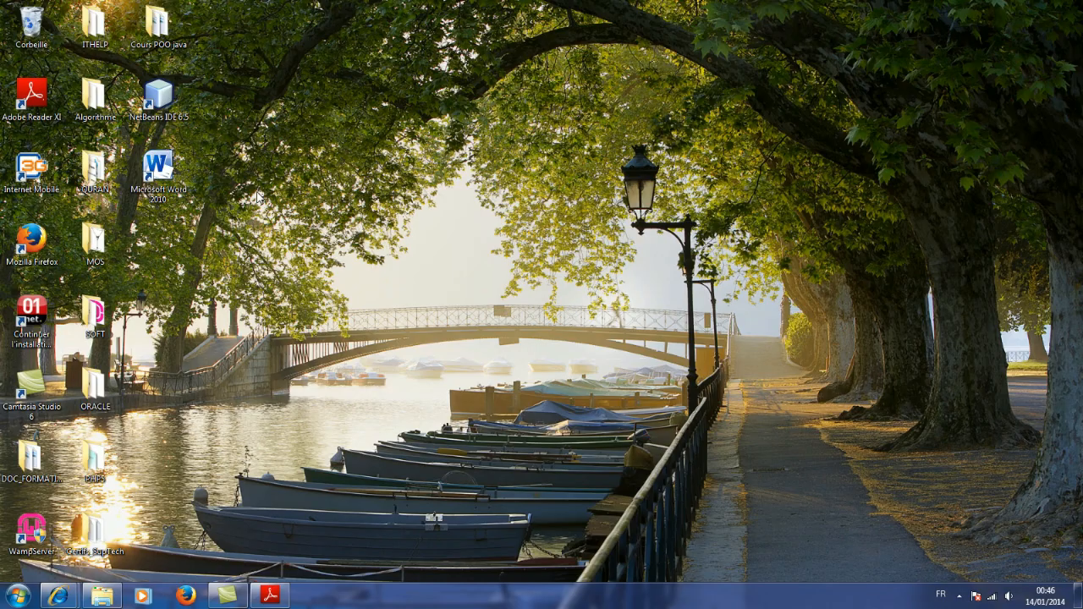
{"action": "double_click", "coordinate": [156, 174]}
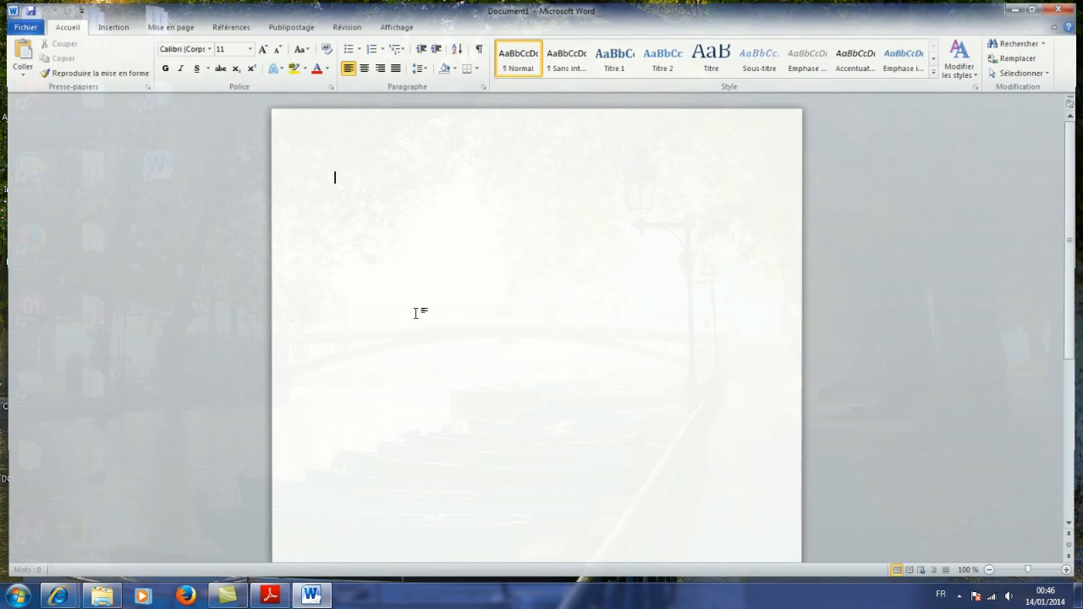
{"action": "left_click", "coordinate": [271, 596]}
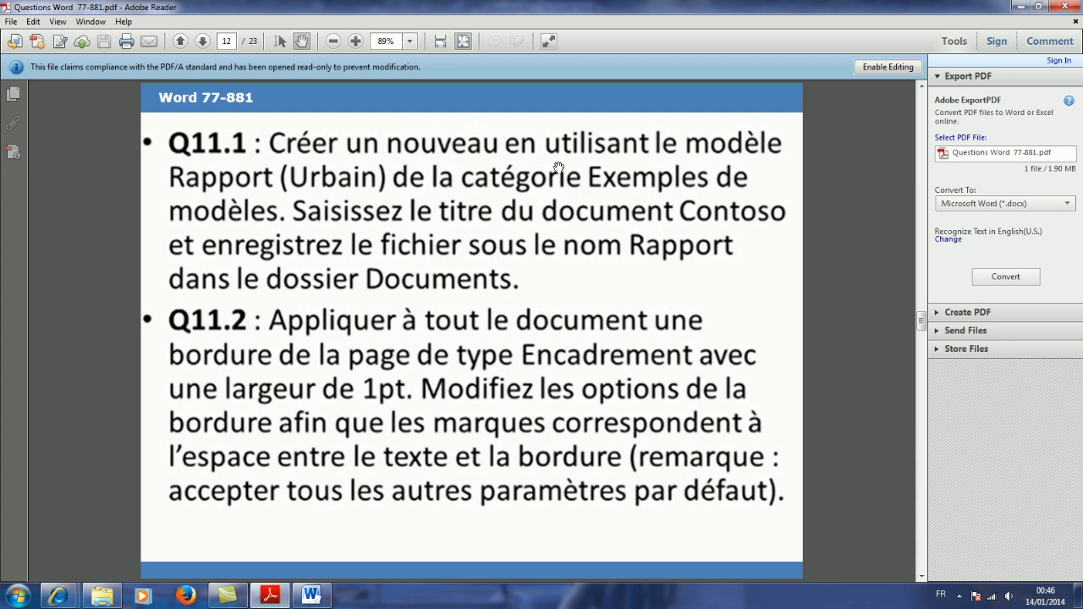
{"action": "left_click", "coordinate": [312, 595]}
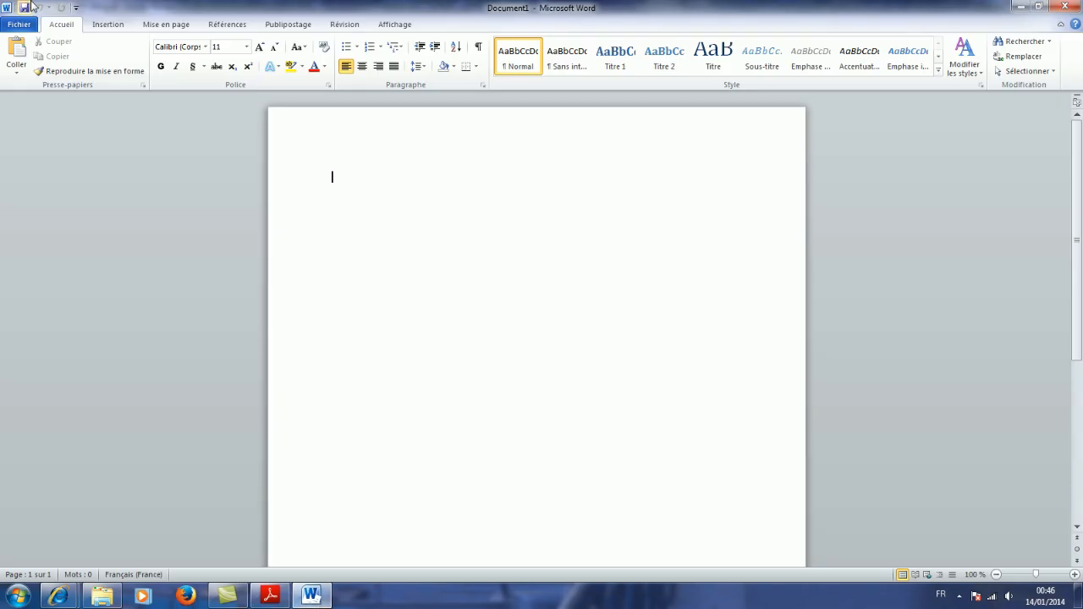
{"action": "left_click", "coordinate": [21, 24]}
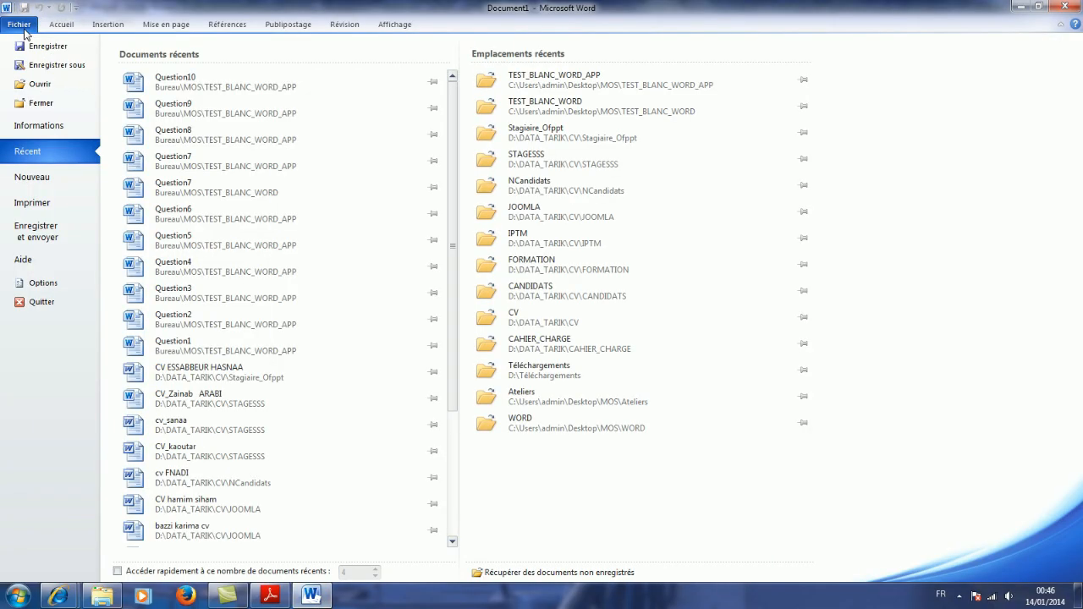
{"action": "left_click", "coordinate": [34, 179]}
- Recheck the template category of Q11.1 in Adobe Reader and open the Exemples de modèles category in Word
{"action": "left_click", "coordinate": [270, 595]}
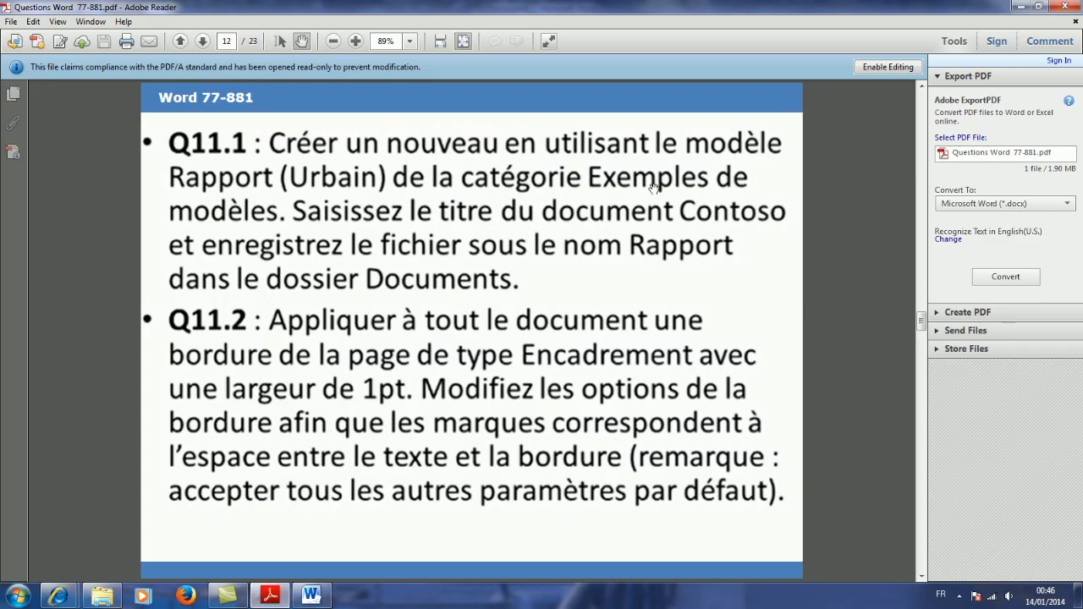
{"action": "left_click", "coordinate": [315, 598]}
{"action": "left_click", "coordinate": [359, 133]}
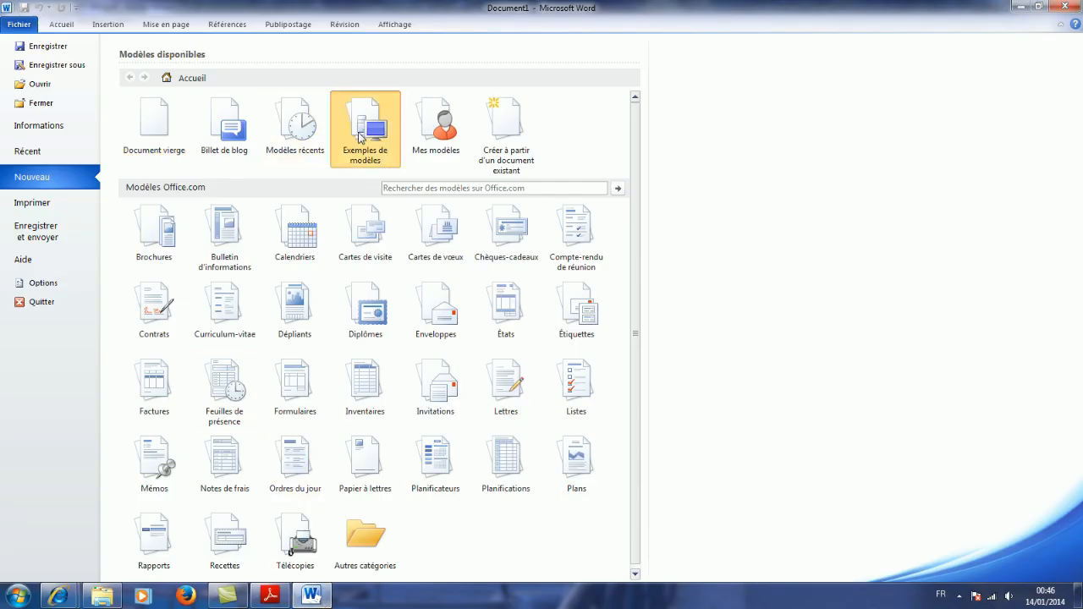
{"action": "left_click", "coordinate": [311, 597]}
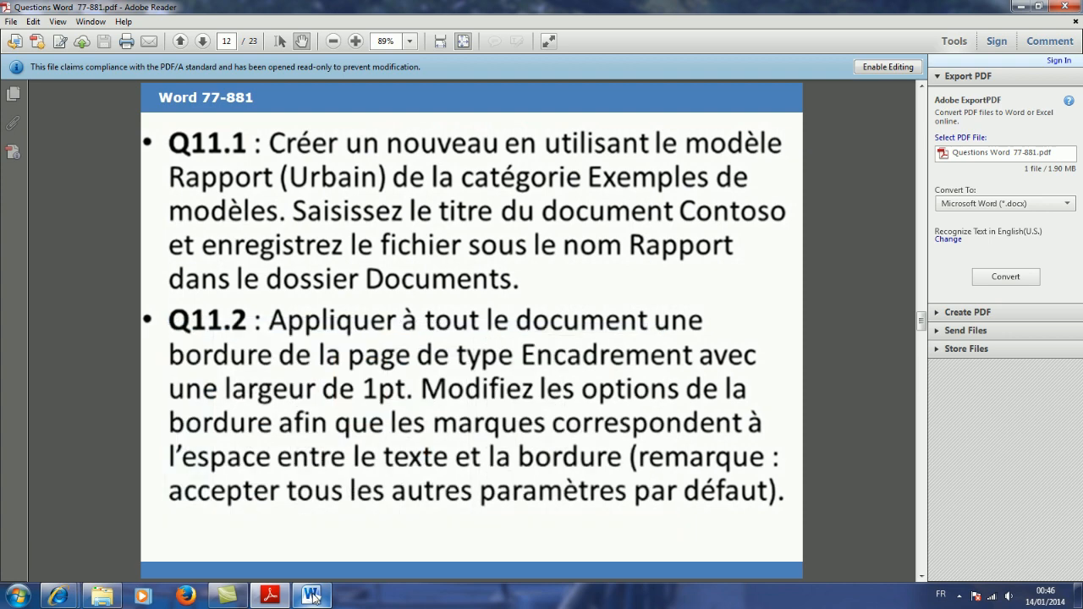
{"action": "left_click", "coordinate": [311, 597]}
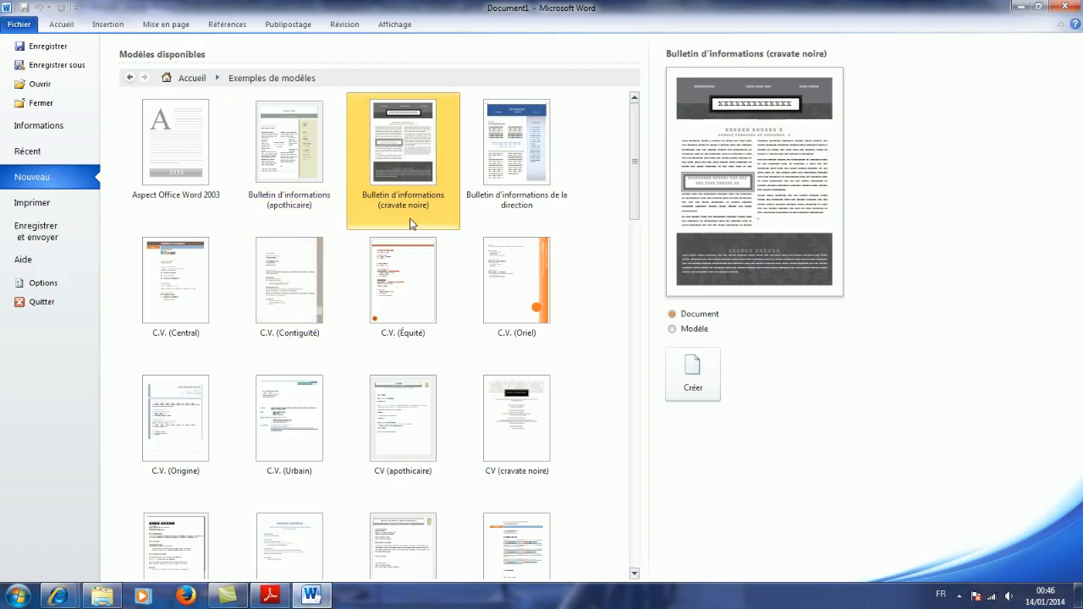
- Find the Rapport (Urbain) template, confirming its name against Q11.1 in Adobe Reader, and create a new document from it
{"action": "key", "text": "r"}
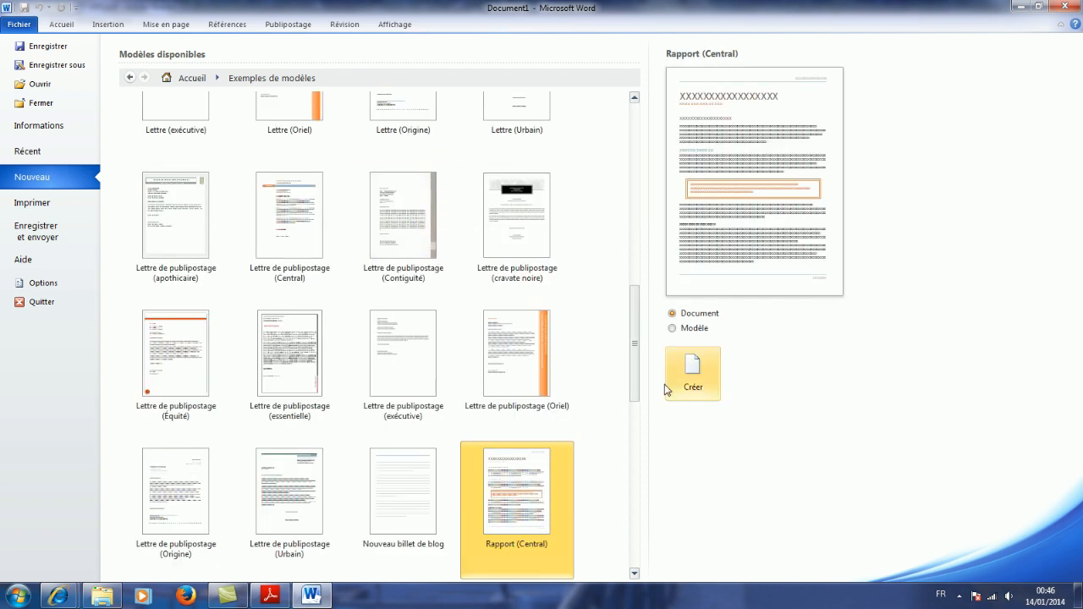
{"action": "left_click_drag", "start_coordinate": [636, 345], "coordinate": [631, 418]}
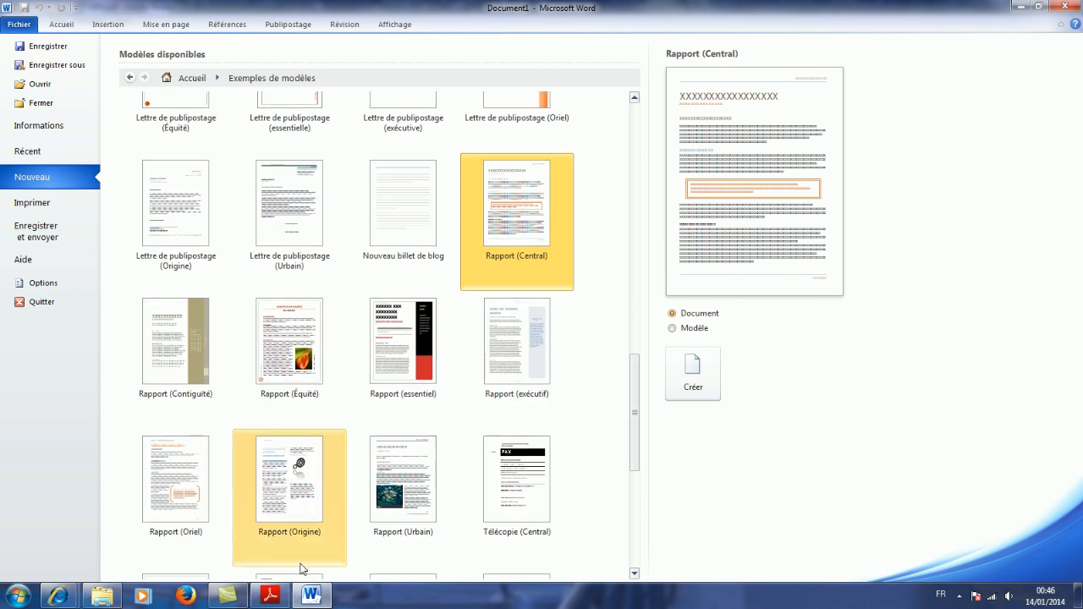
{"action": "left_click", "coordinate": [269, 596]}
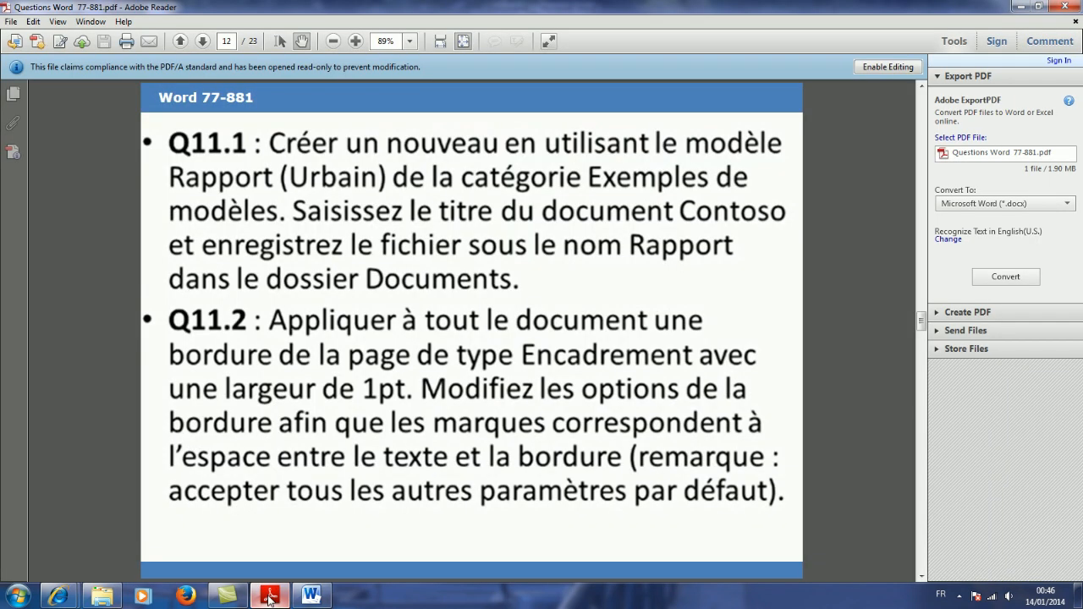
{"action": "left_click", "coordinate": [269, 596]}
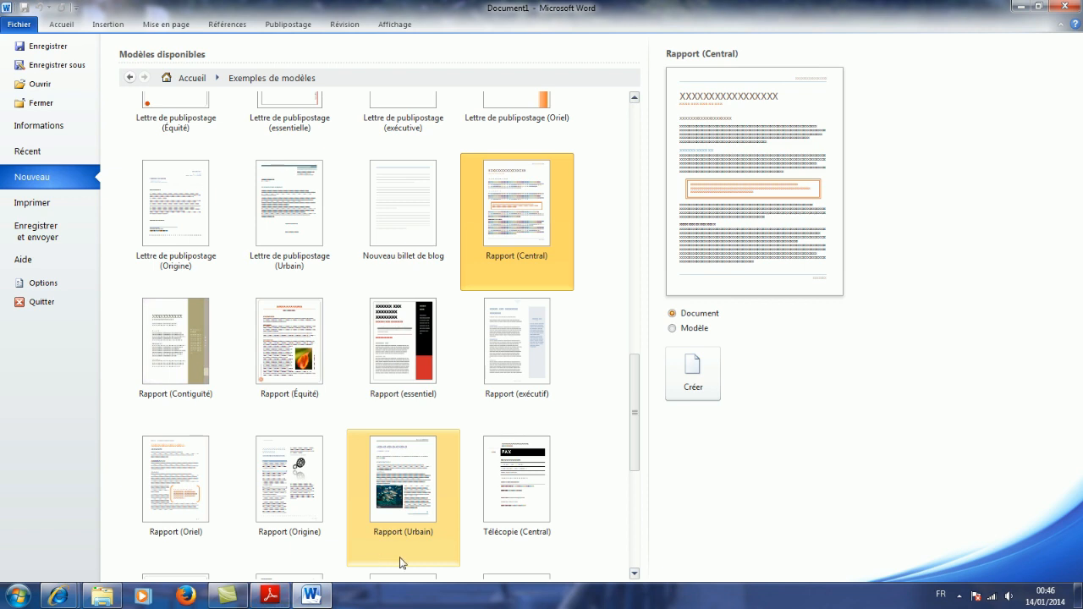
{"action": "double_click", "coordinate": [386, 472]}
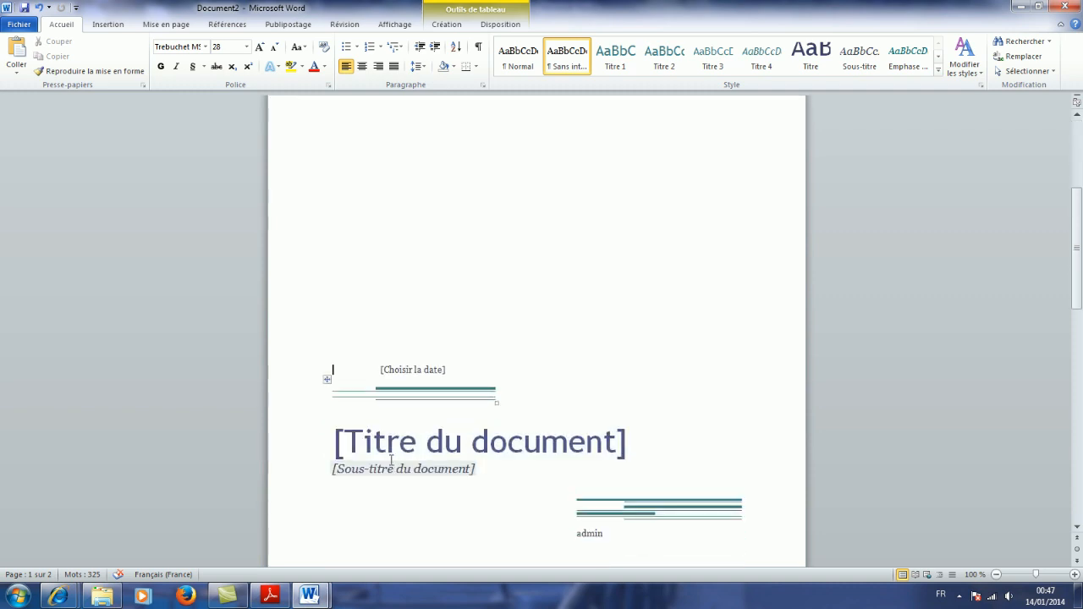
- Check the title required by Q11.1 in Adobe Reader and enter Contoso as the document title in the new Word report
{"action": "left_click", "coordinate": [270, 602]}
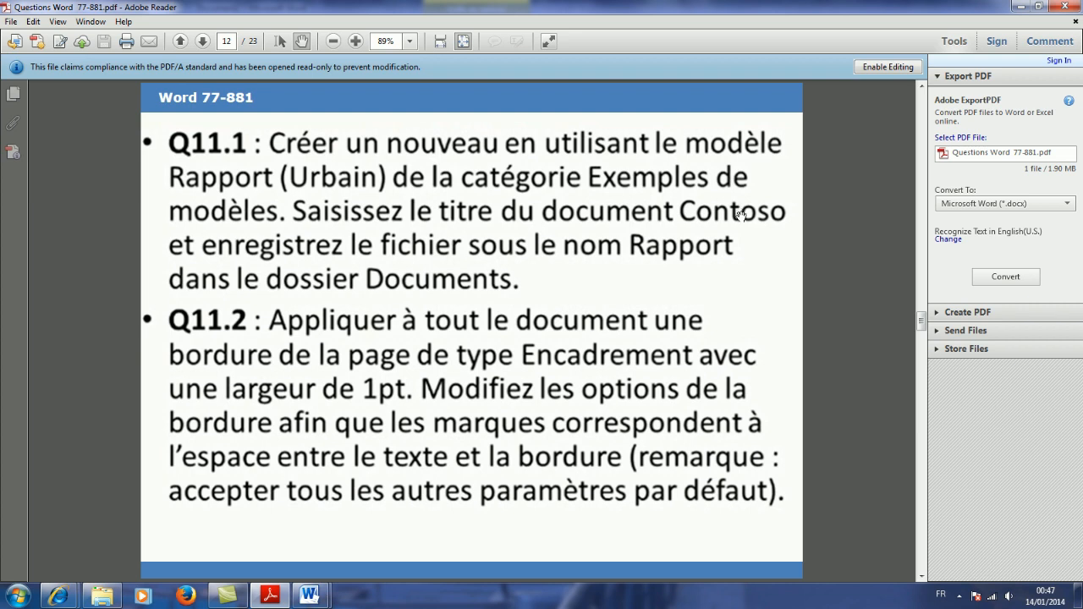
{"action": "left_click", "coordinate": [309, 596]}
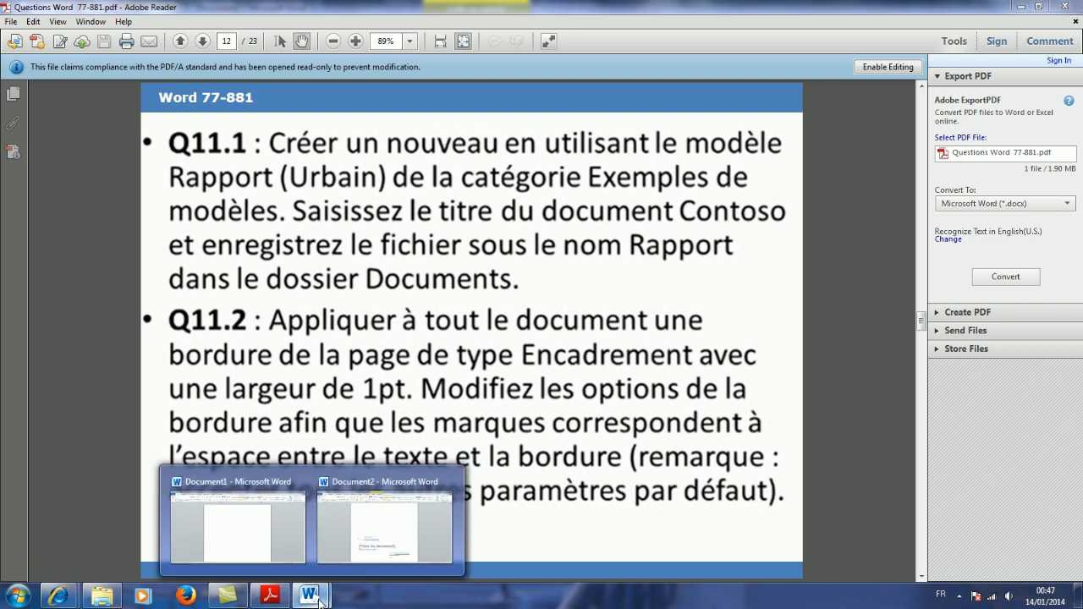
{"action": "left_click", "coordinate": [371, 491]}
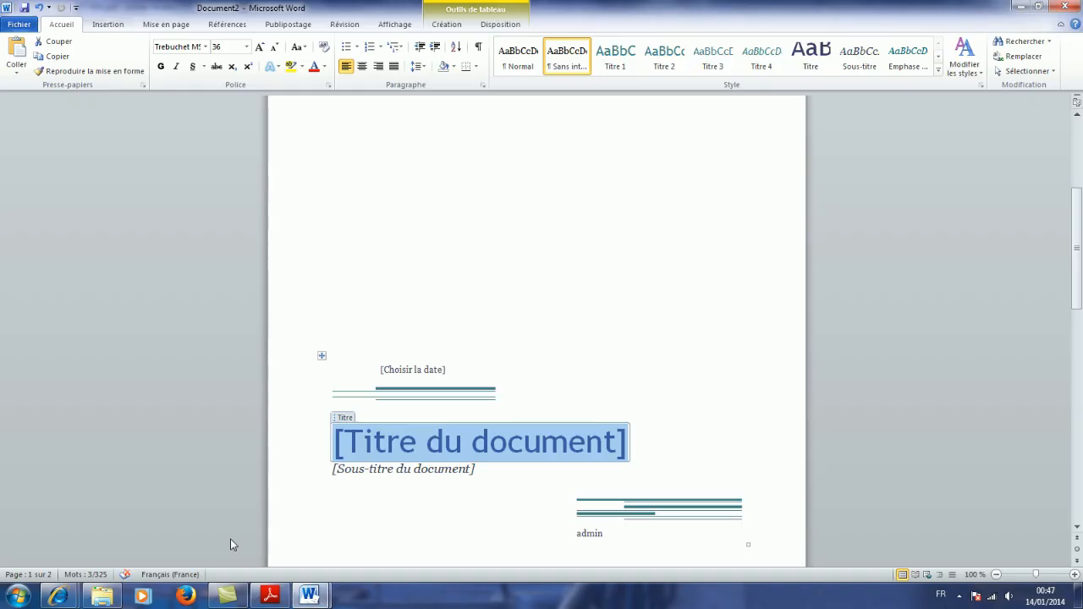
{"action": "type", "text": "Co"}
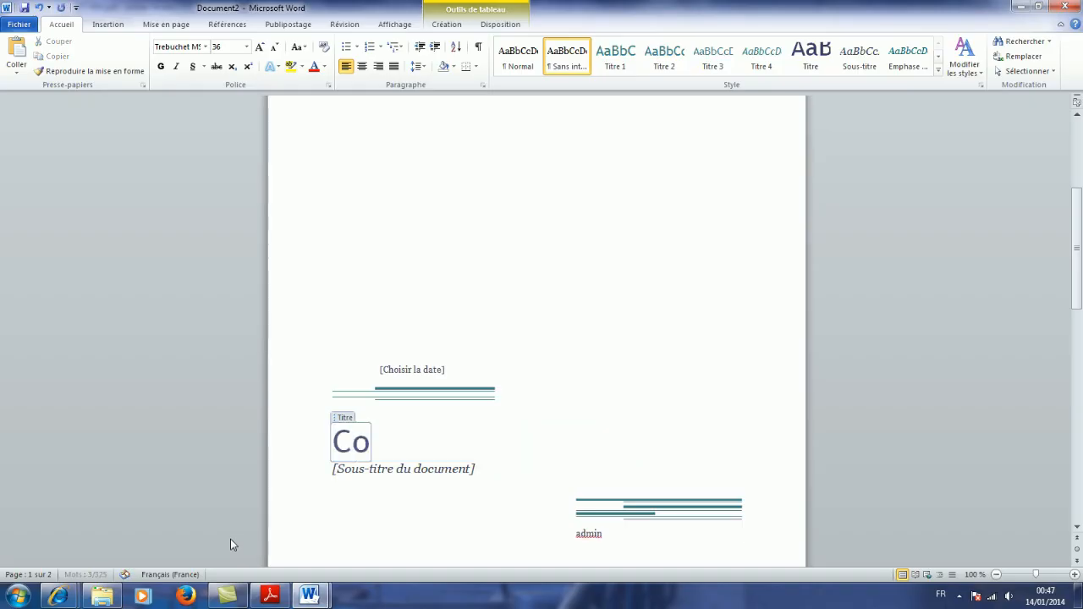
{"action": "type", "text": "ntoso"}
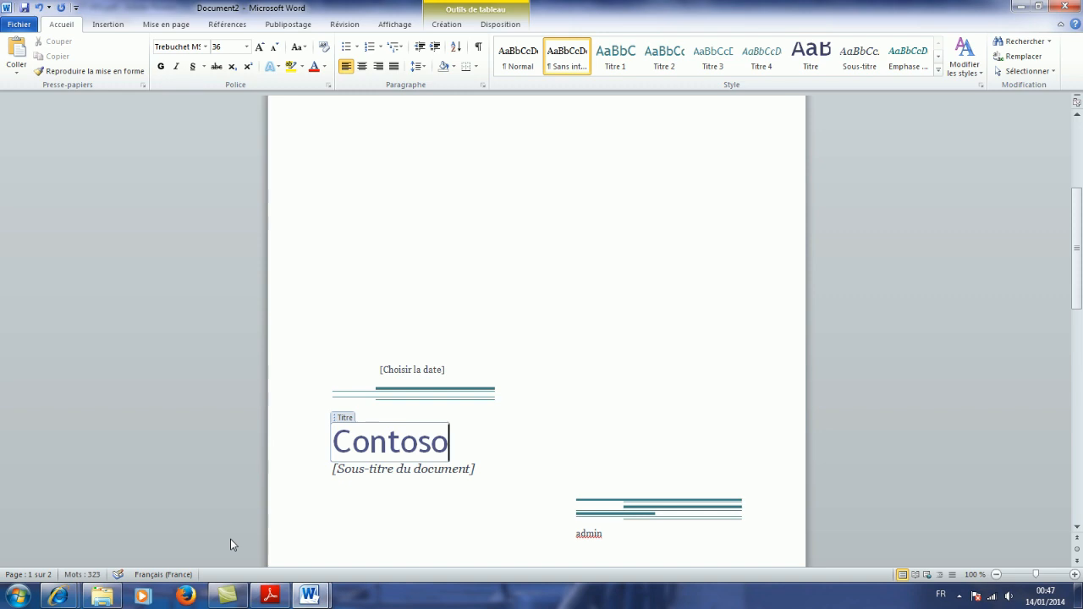
- Recheck Q11.1 in Adobe Reader and save the Word report under the name Rapport in the Documents folder
{"action": "left_click", "coordinate": [270, 596]}
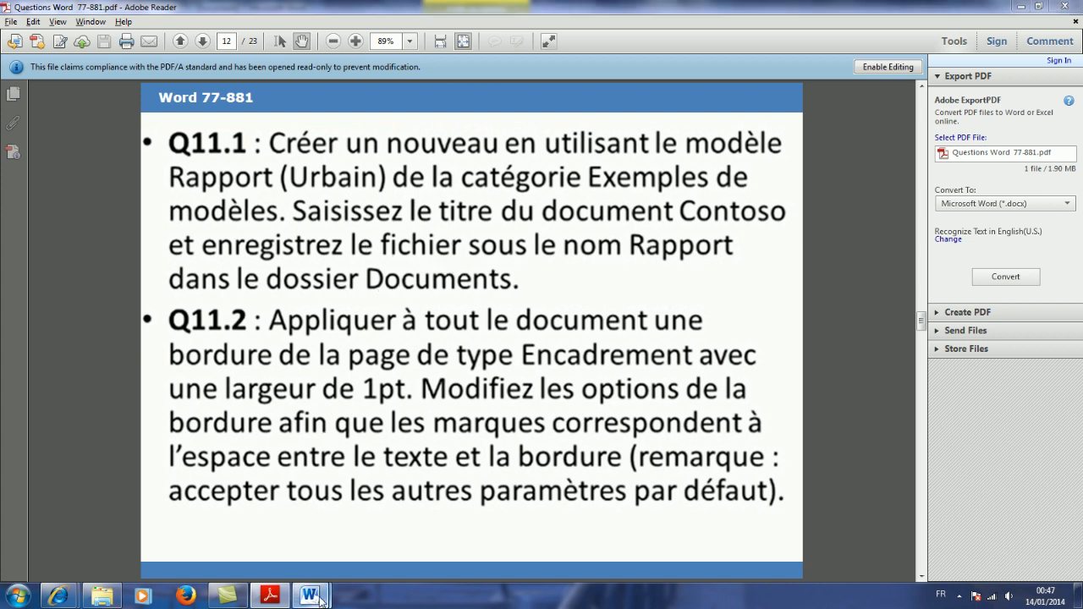
{"action": "mouse_move", "coordinate": [308, 596]}
{"action": "left_click", "coordinate": [378, 481]}
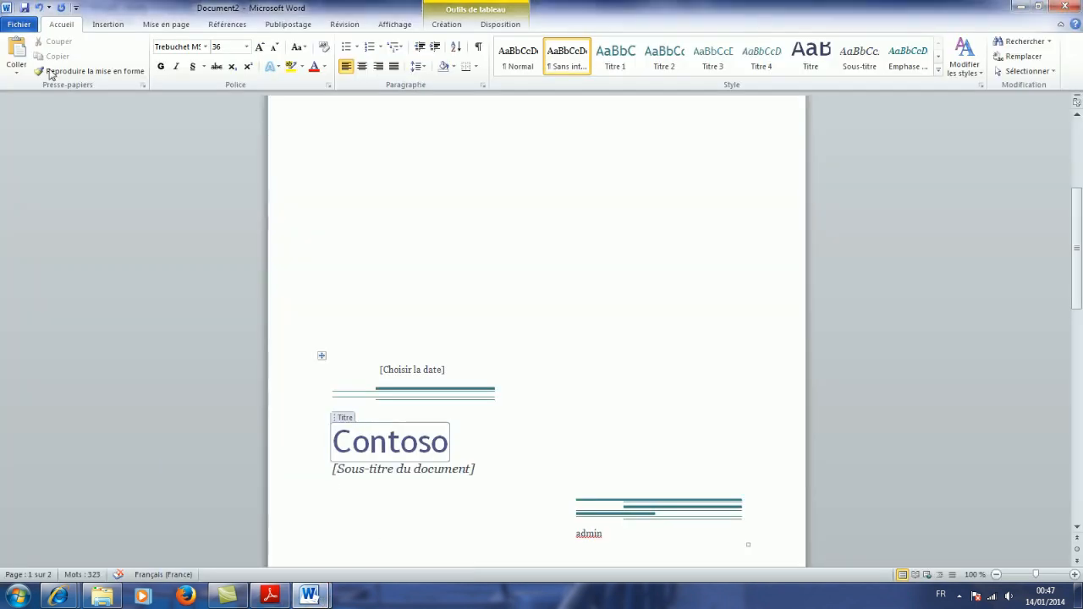
{"action": "left_click", "coordinate": [18, 24]}
{"action": "left_click", "coordinate": [20, 48]}
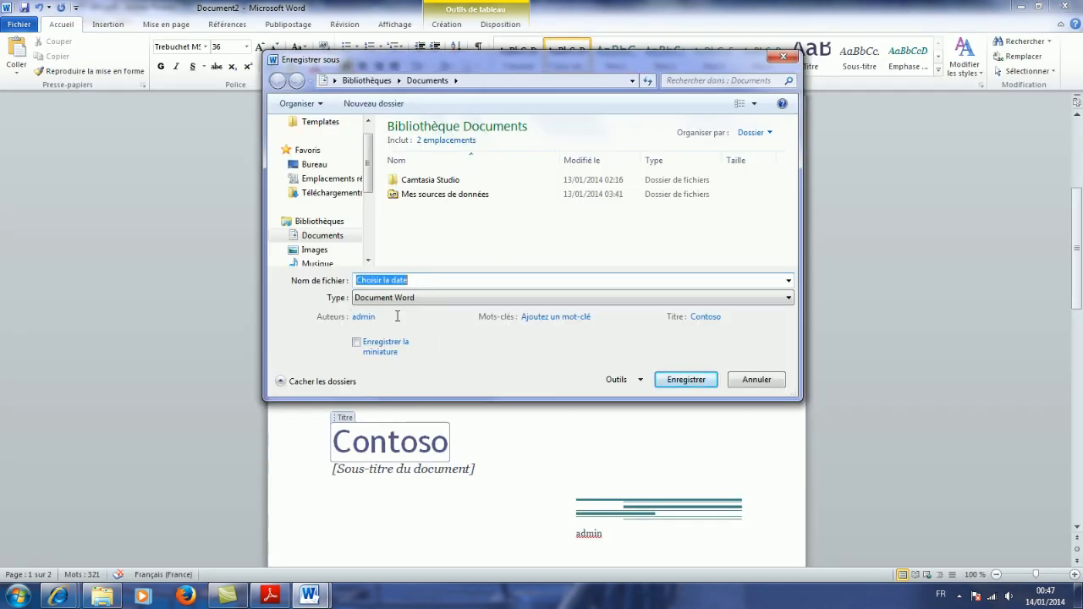
{"action": "type", "text": "Rapport"}
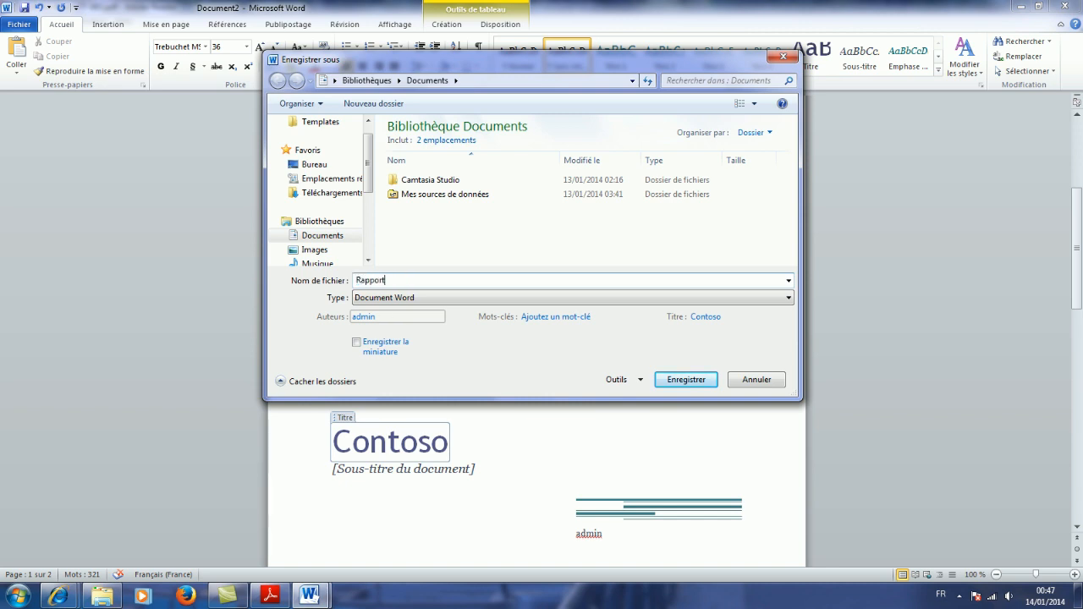
{"action": "left_click", "coordinate": [317, 237]}
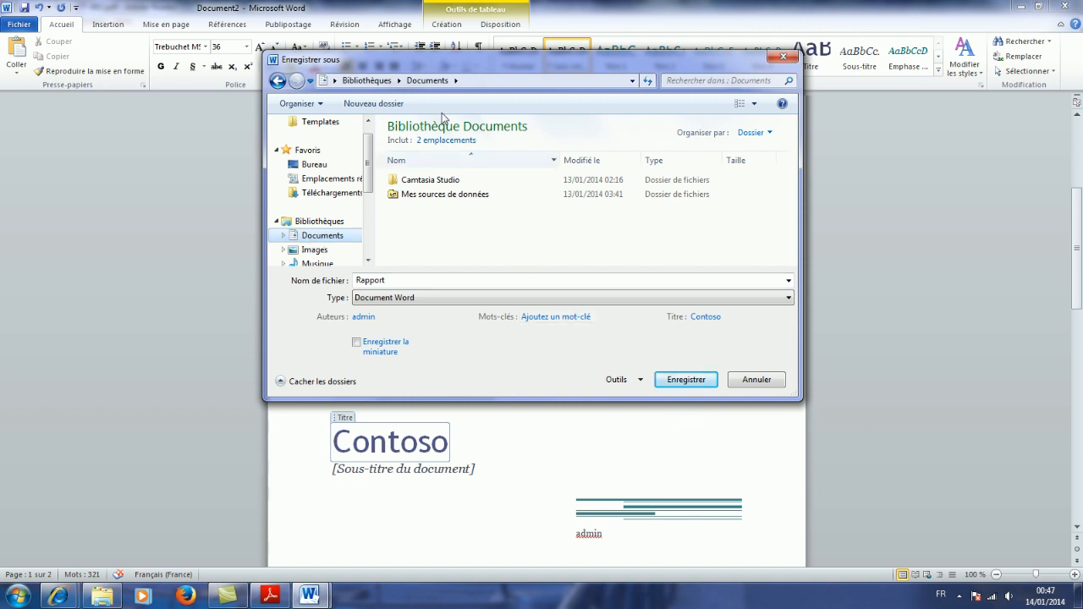
{"action": "left_click", "coordinate": [675, 380]}
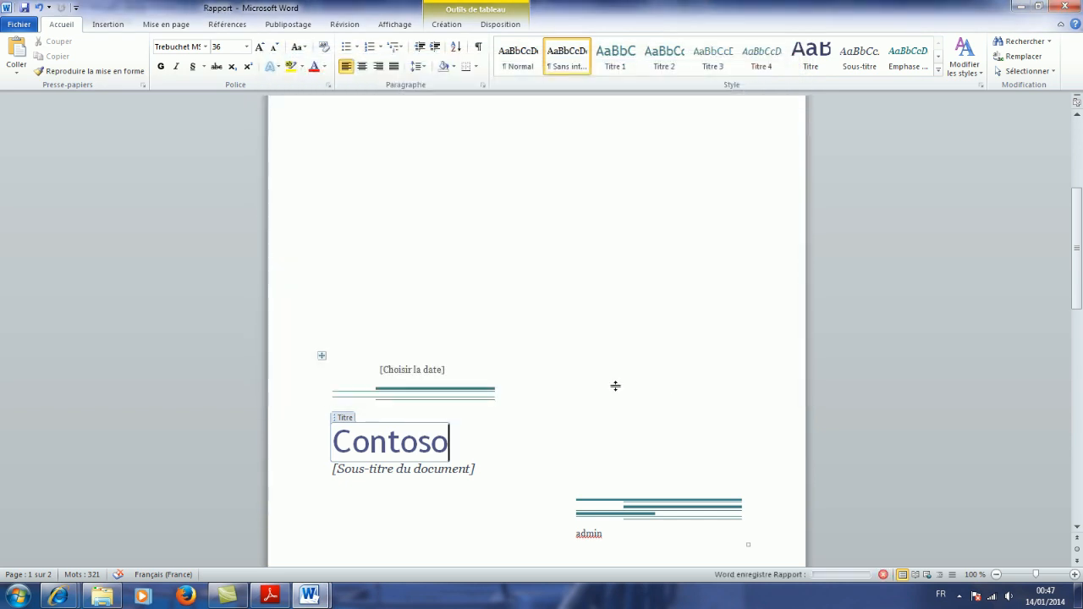
- Read Q11.2 in Adobe Reader and open the page border settings for the Rapport document in Word
{"action": "left_click", "coordinate": [271, 595]}
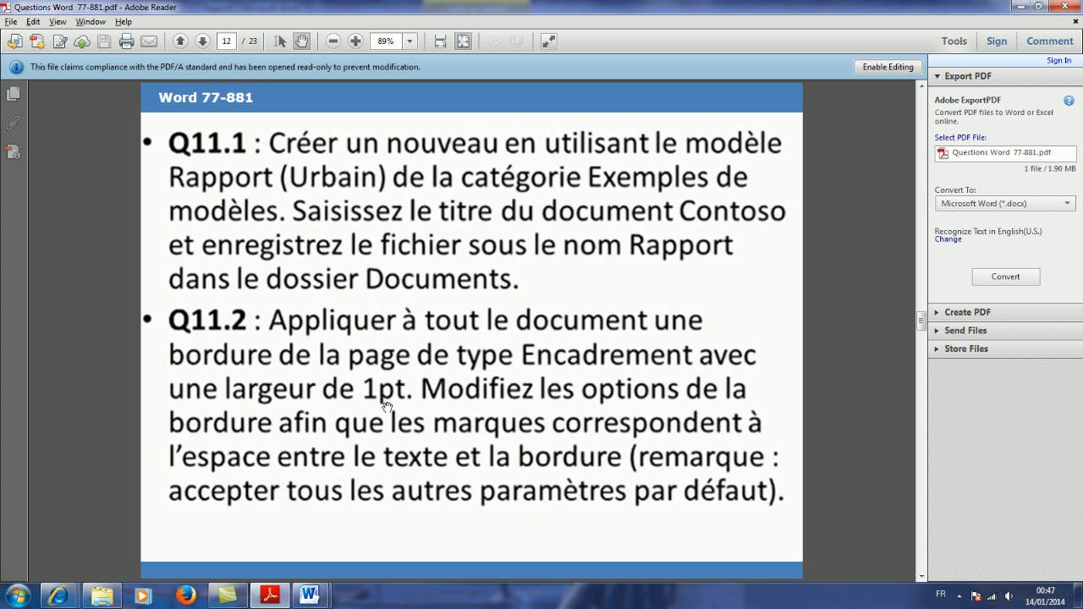
{"action": "mouse_move", "coordinate": [310, 595]}
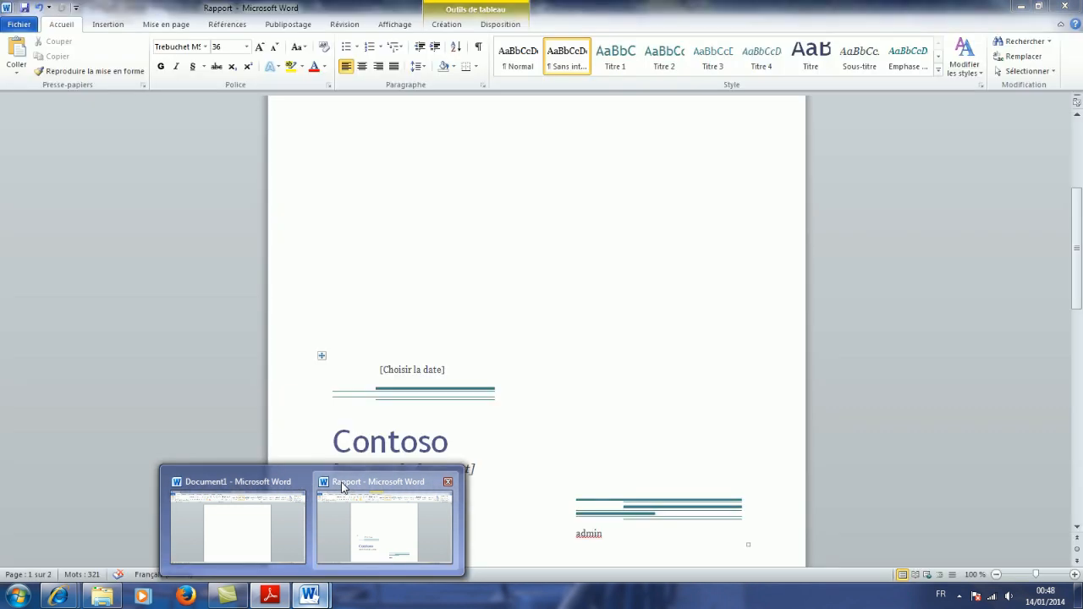
{"action": "left_click", "coordinate": [341, 499]}
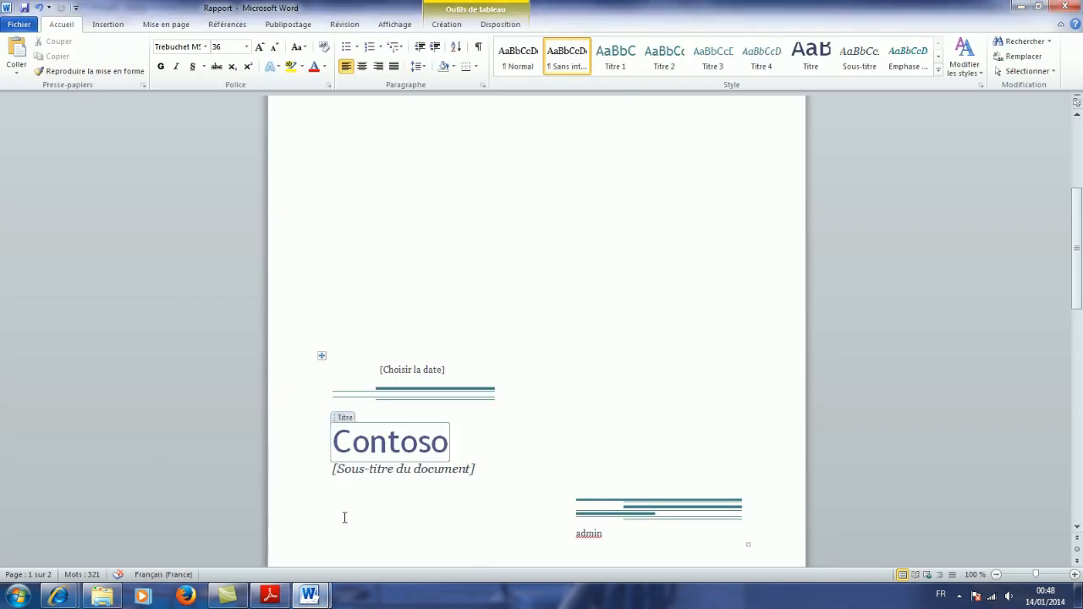
{"action": "left_click_drag", "start_coordinate": [1077, 203], "coordinate": [1077, 135]}
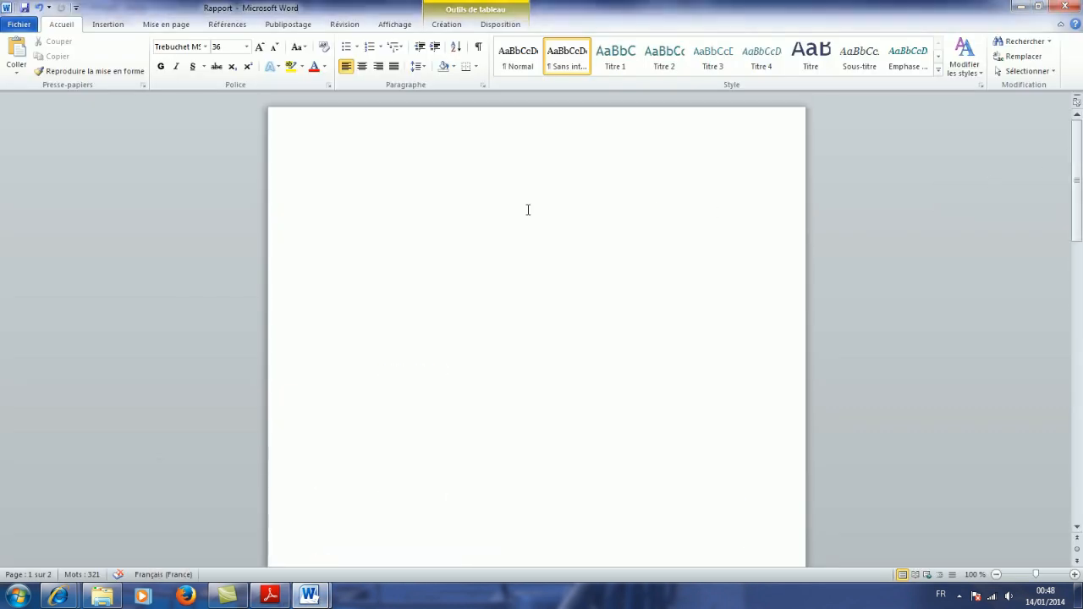
{"action": "left_click", "coordinate": [166, 28]}
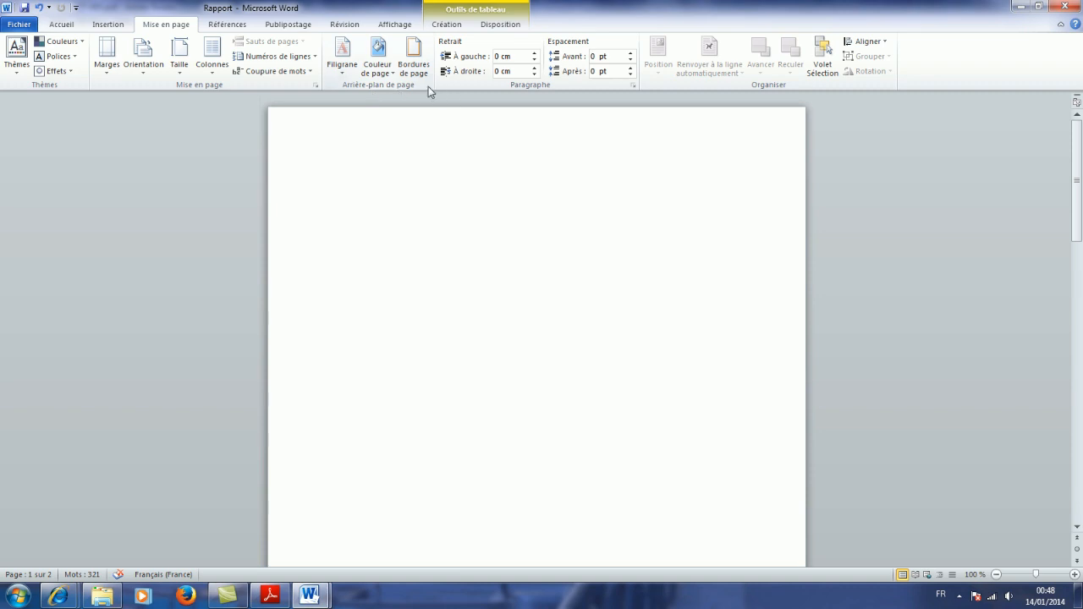
{"action": "left_click", "coordinate": [408, 52]}
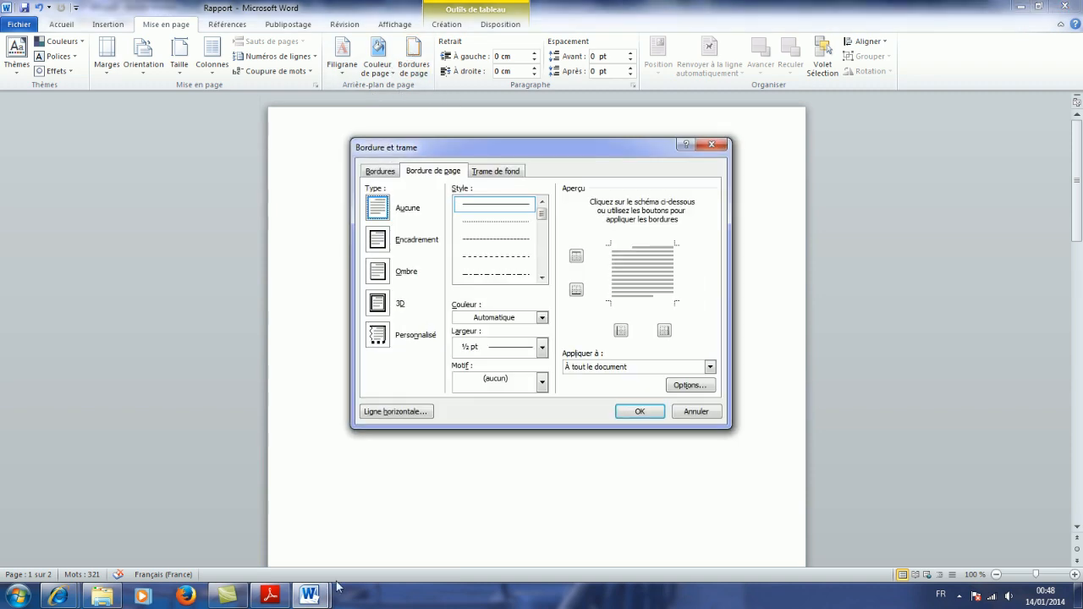
- Recheck the border type required by Q11.2 in Adobe Reader and choose Encadrement for the page border in Word
{"action": "left_click", "coordinate": [270, 596]}
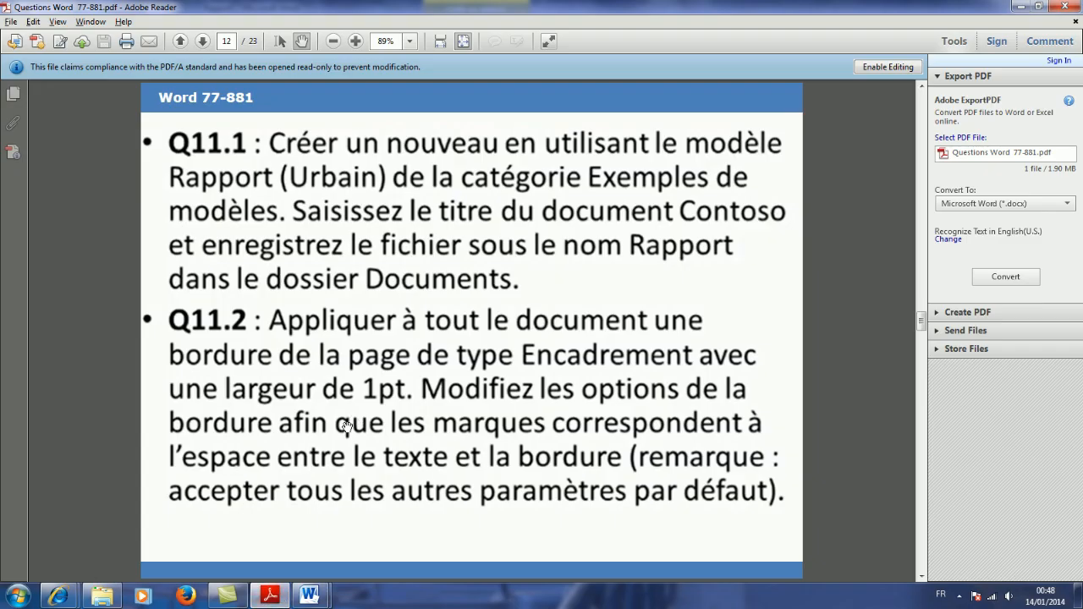
{"action": "left_click", "coordinate": [310, 596]}
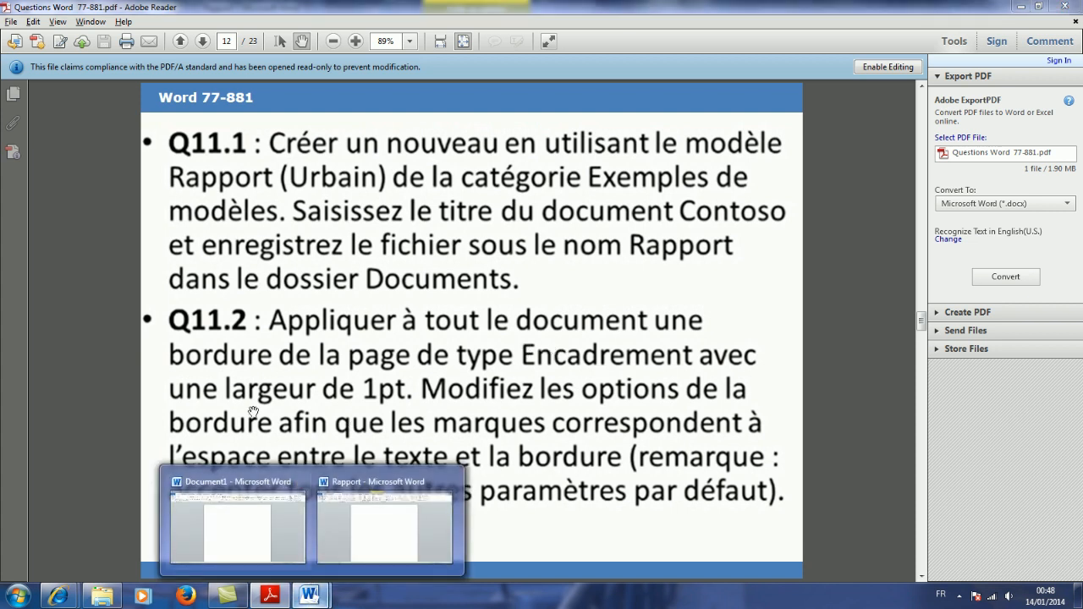
{"action": "left_click", "coordinate": [384, 491]}
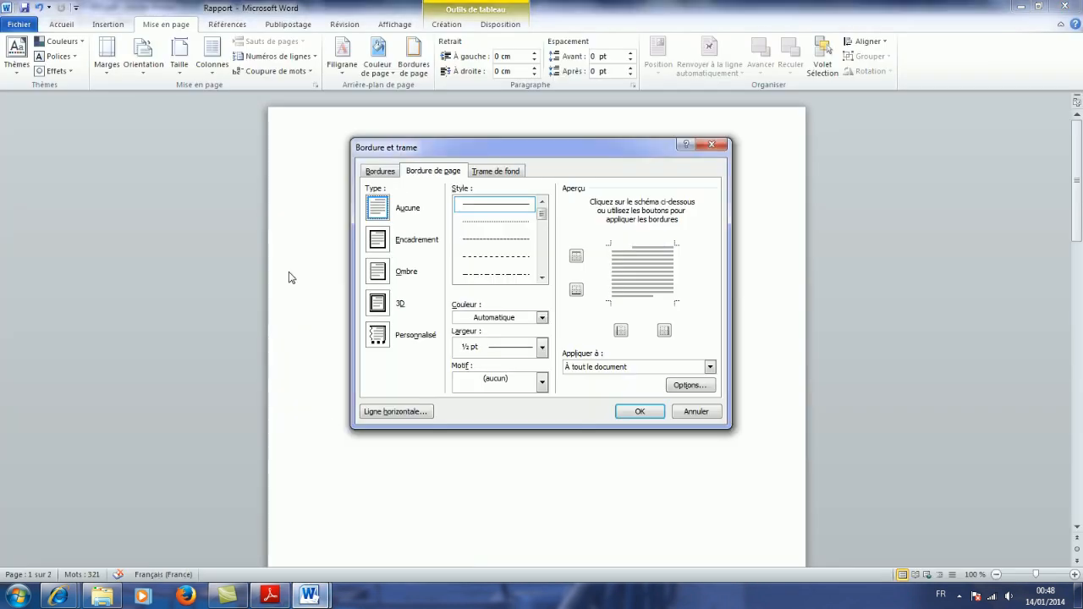
{"action": "left_click", "coordinate": [377, 243]}
- Confirm the border width in Q11.2 in Adobe Reader and set the page border width to 1 pt in Word
{"action": "left_click", "coordinate": [270, 596]}
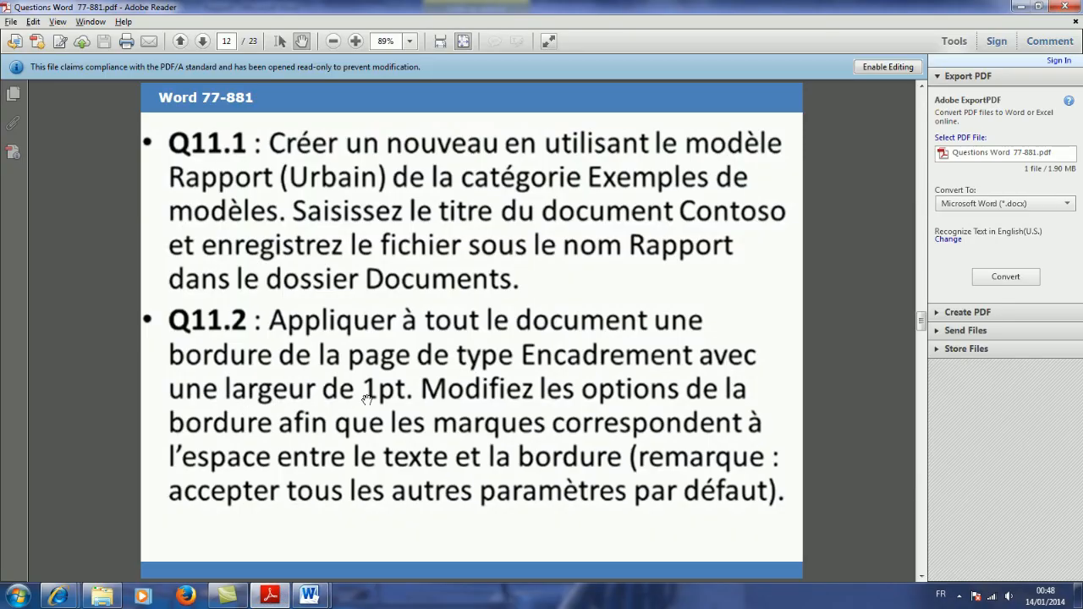
{"action": "mouse_move", "coordinate": [310, 594]}
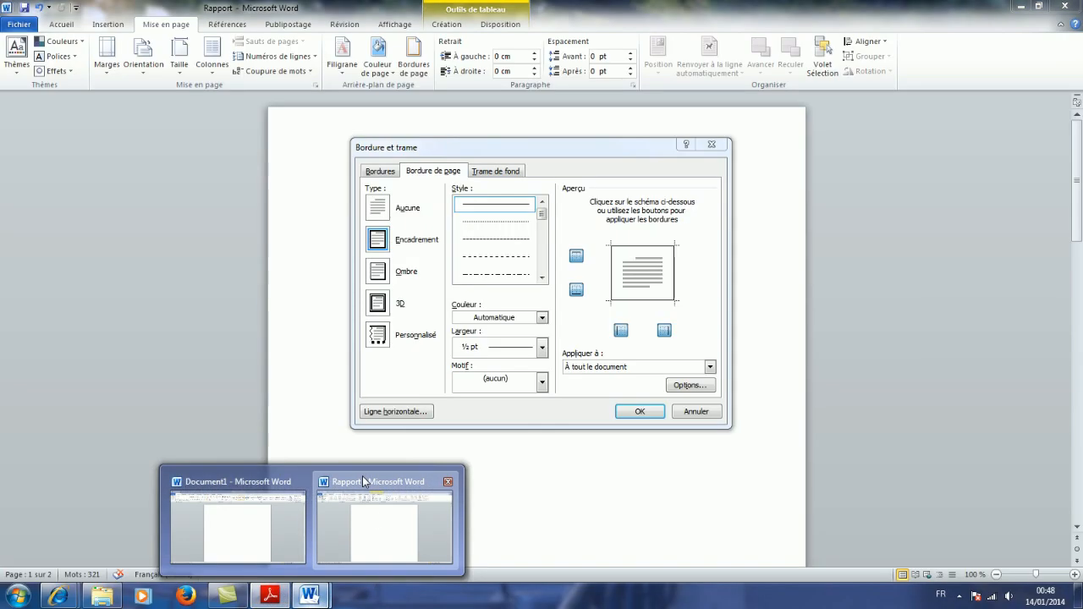
{"action": "left_click", "coordinate": [363, 481]}
{"action": "left_click", "coordinate": [492, 350]}
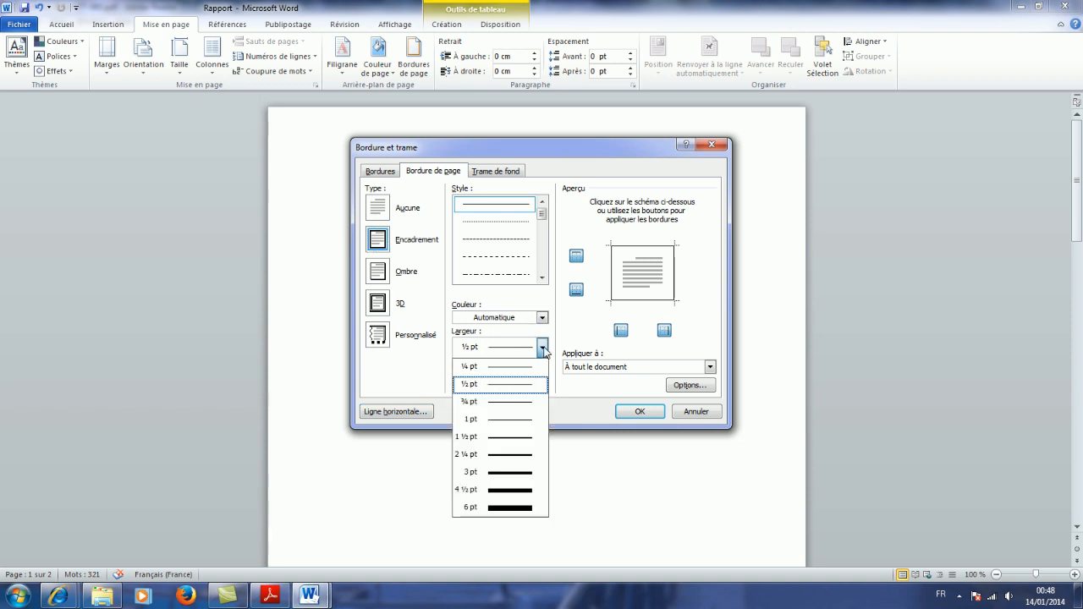
{"action": "left_click", "coordinate": [504, 425]}
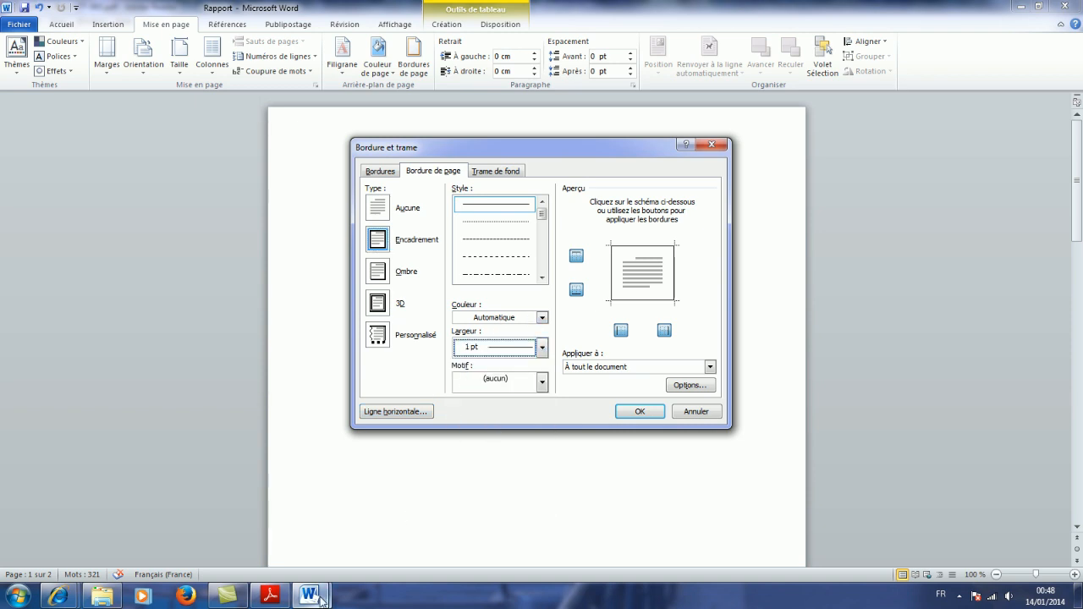
- Recheck the border options in Q11.2 in Adobe Reader, then measure the page border margins from Texte in Word and apply the border to the whole document
{"action": "left_click", "coordinate": [270, 597]}
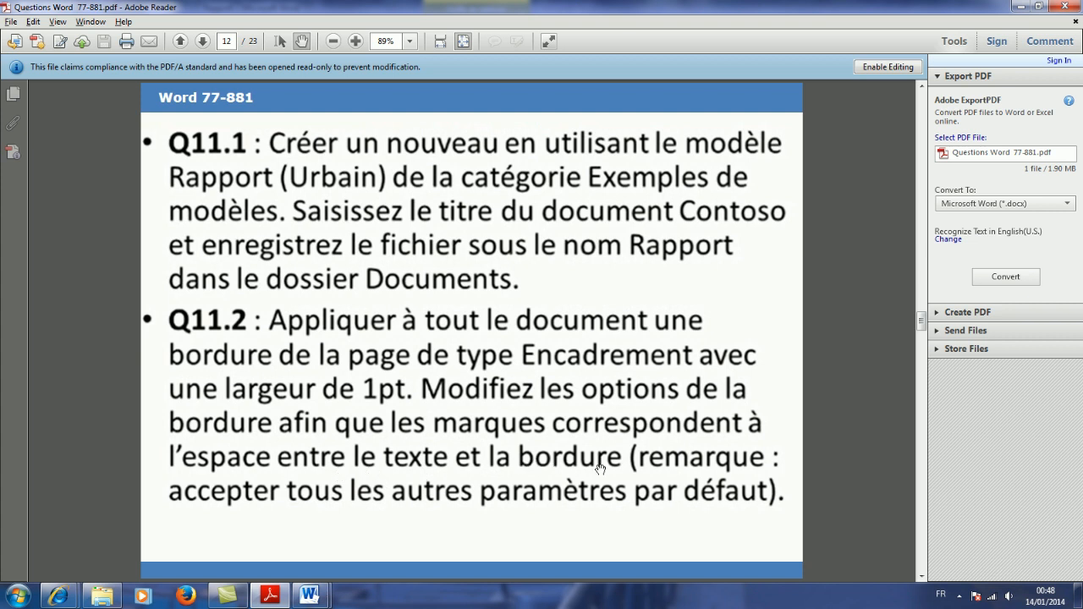
{"action": "mouse_move", "coordinate": [315, 594]}
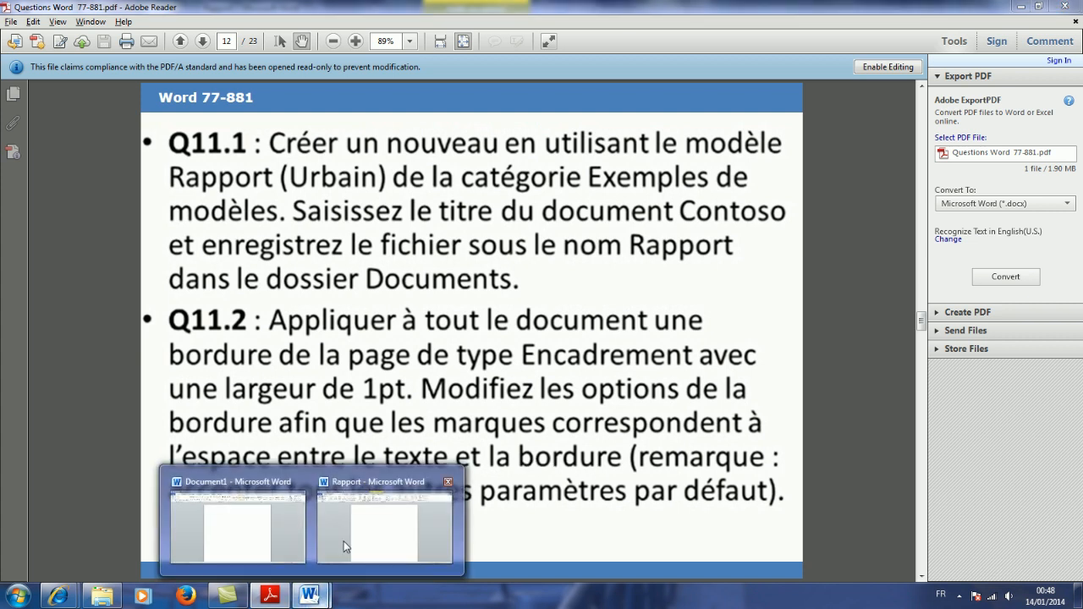
{"action": "left_click", "coordinate": [358, 489]}
{"action": "left_click", "coordinate": [689, 386]}
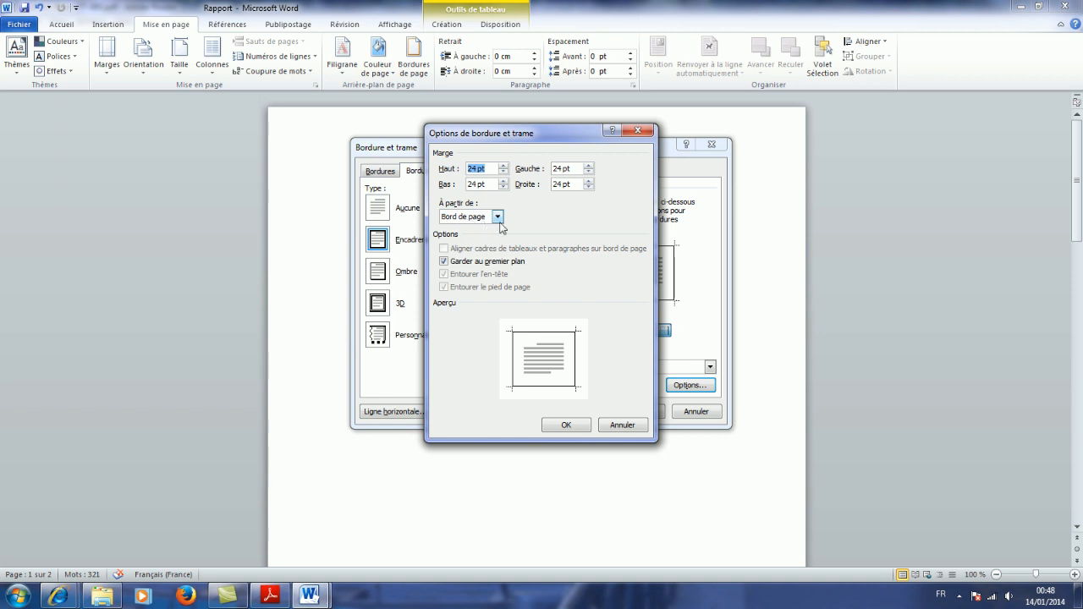
{"action": "left_click", "coordinate": [496, 217]}
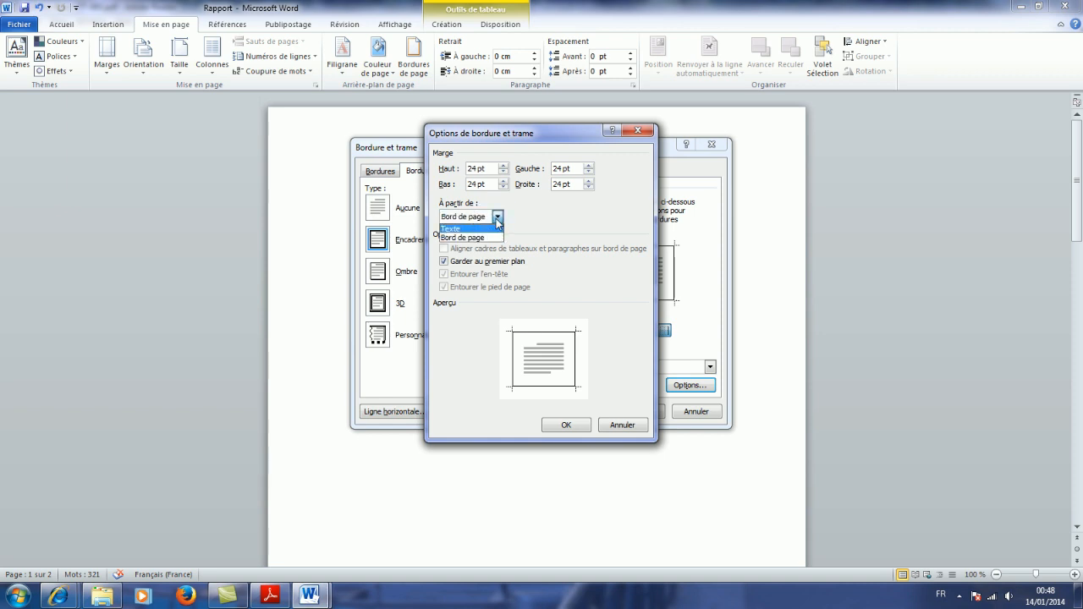
{"action": "left_click", "coordinate": [449, 229]}
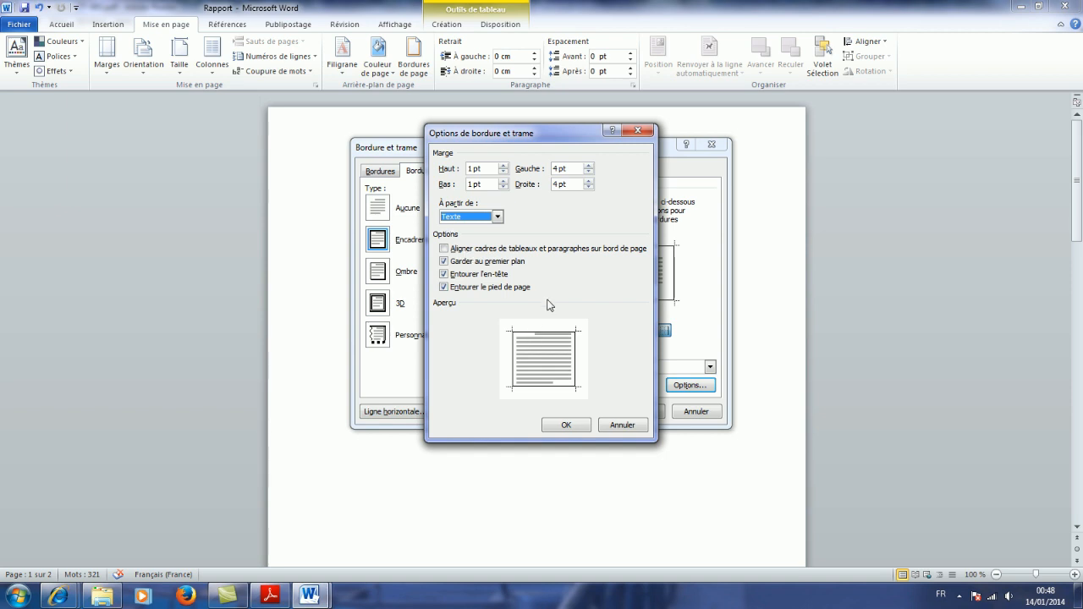
{"action": "left_click", "coordinate": [566, 425]}
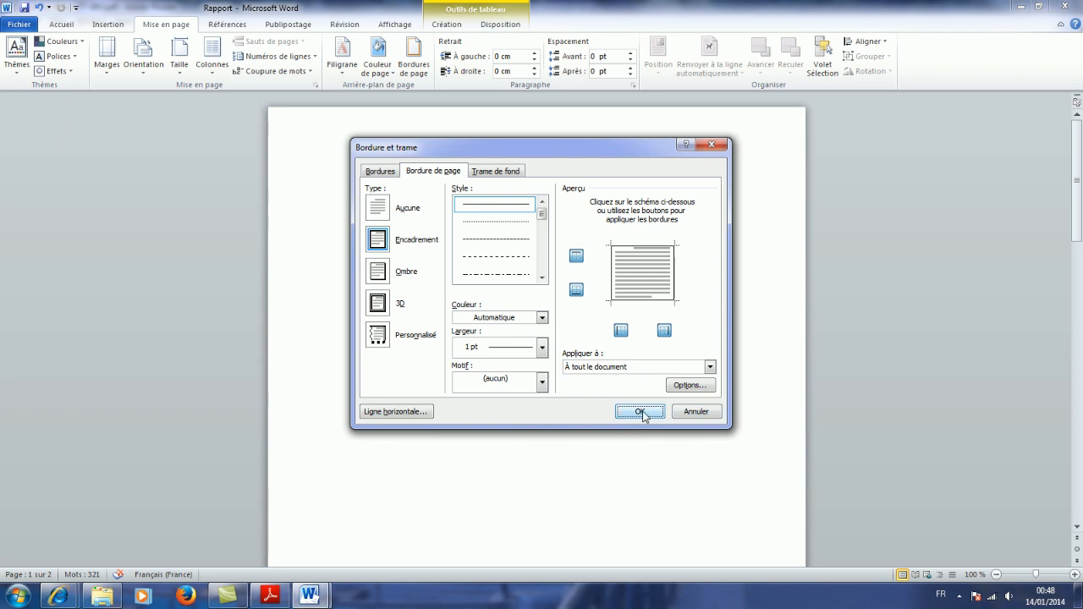
{"action": "left_click", "coordinate": [643, 411]}
{"action": "scroll", "coordinate": [520, 505], "scroll_direction": "down", "scroll_amount": 13}
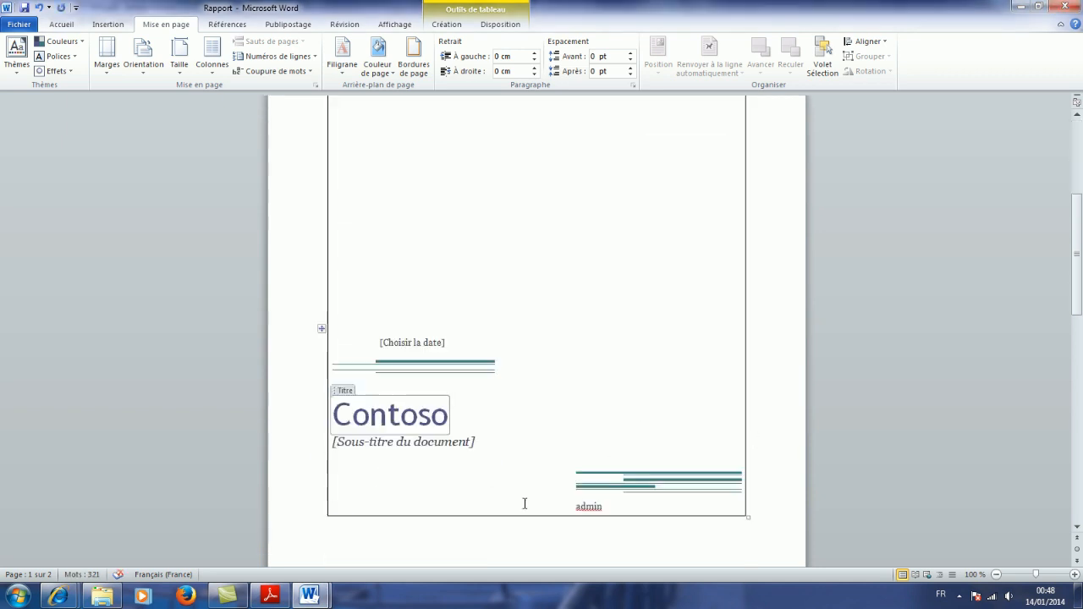
{"action": "scroll", "coordinate": [514, 505], "scroll_direction": "down", "scroll_amount": 6}
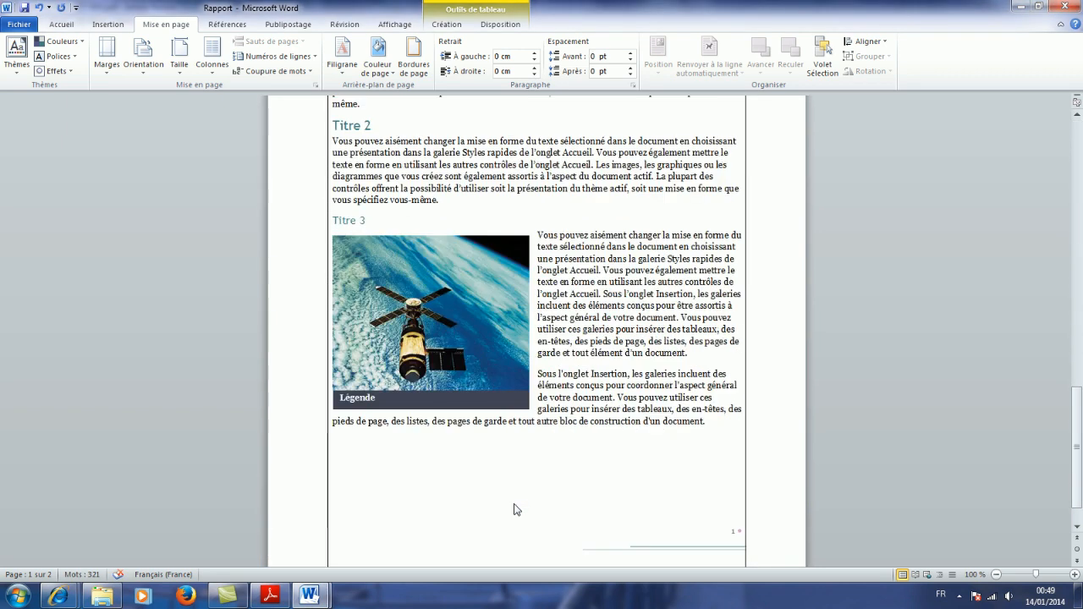
{"action": "scroll", "coordinate": [514, 505], "scroll_direction": "up", "scroll_amount": 7}
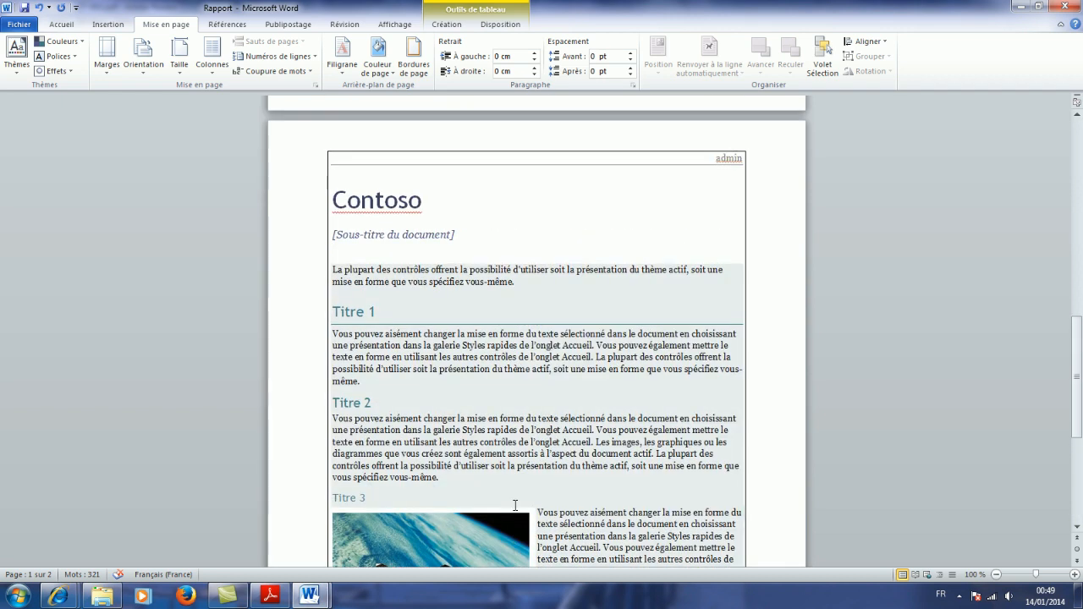
{"action": "left_click", "coordinate": [957, 594]}
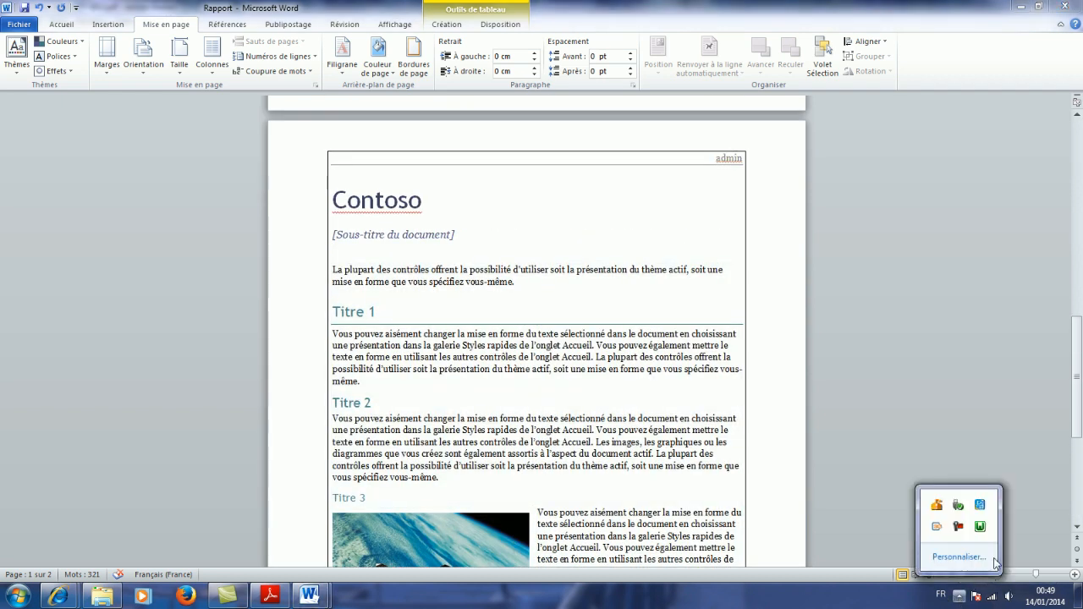
{"action": "left_click", "coordinate": [962, 530]}
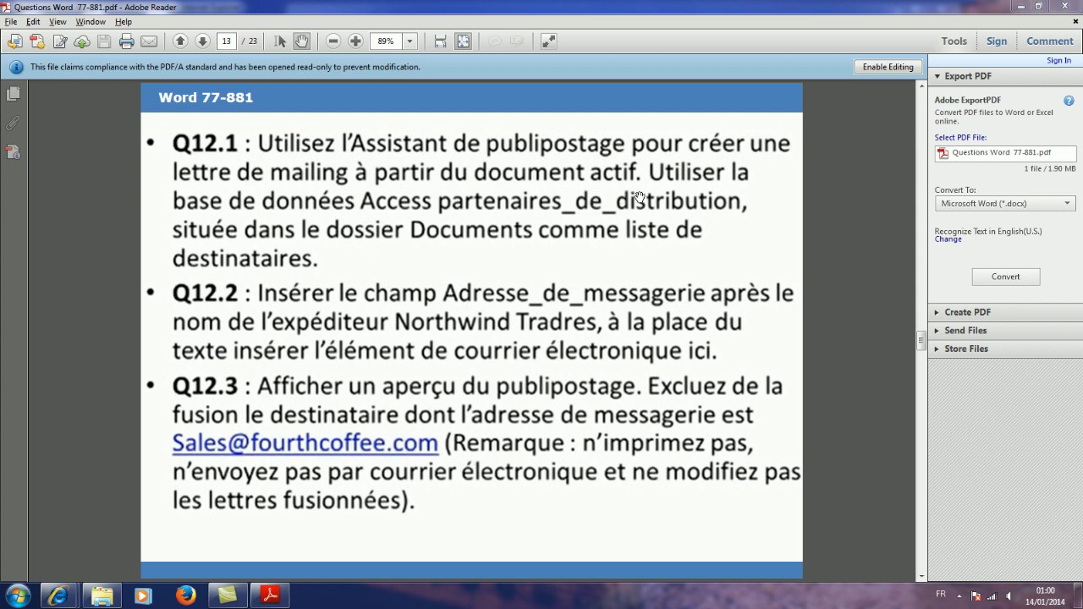
- Open the Question12 document in Word and bring up the mail merge commands, checking Q12.1 in Adobe Reader
{"action": "left_click", "coordinate": [102, 596]}
{"action": "double_click", "coordinate": [455, 254]}
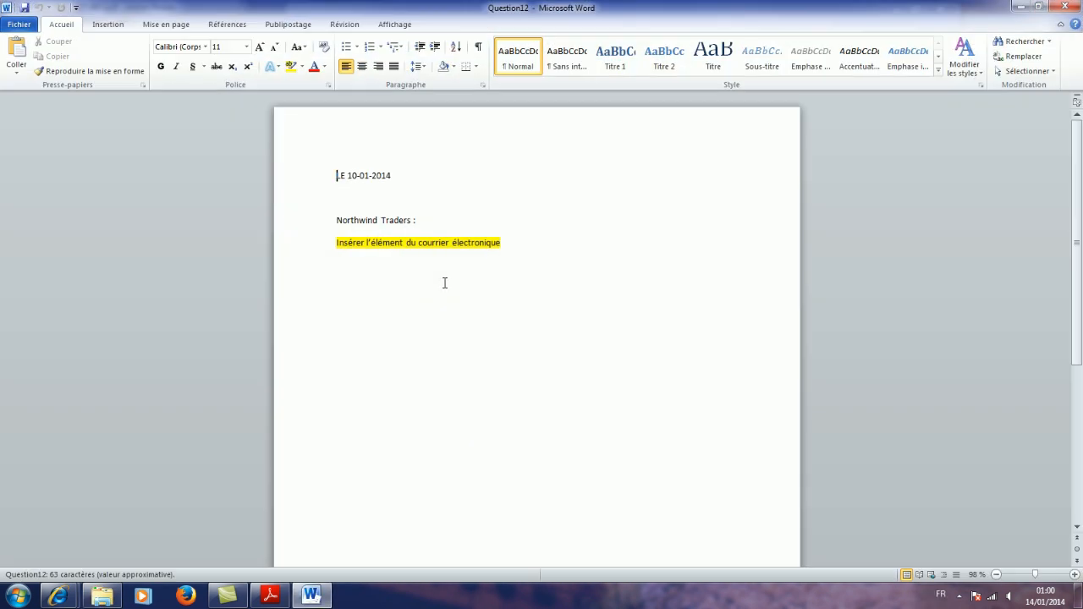
{"action": "left_click", "coordinate": [269, 597]}
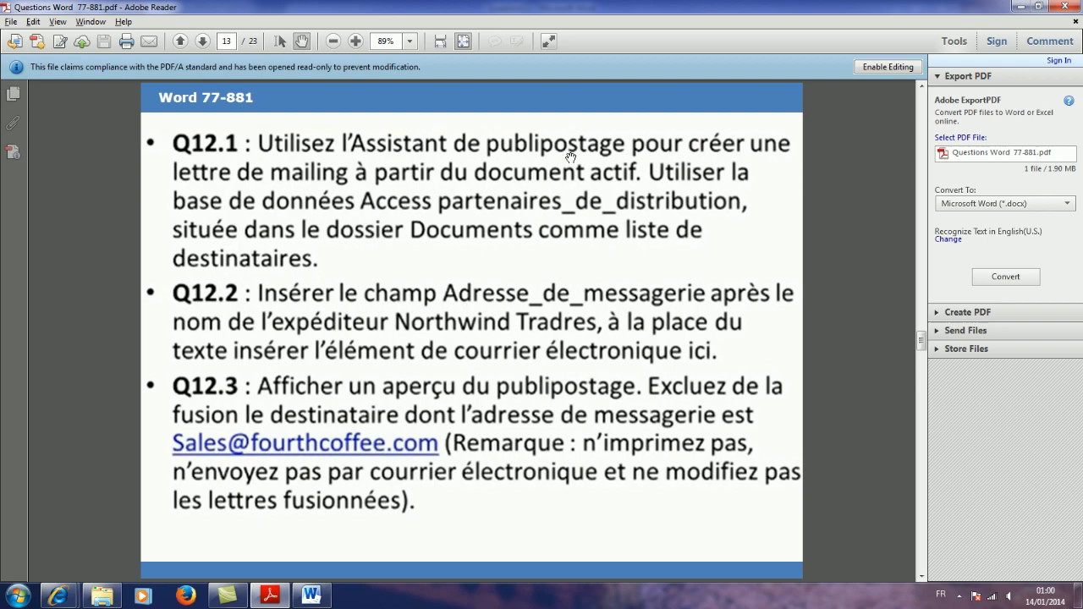
{"action": "left_click", "coordinate": [311, 598]}
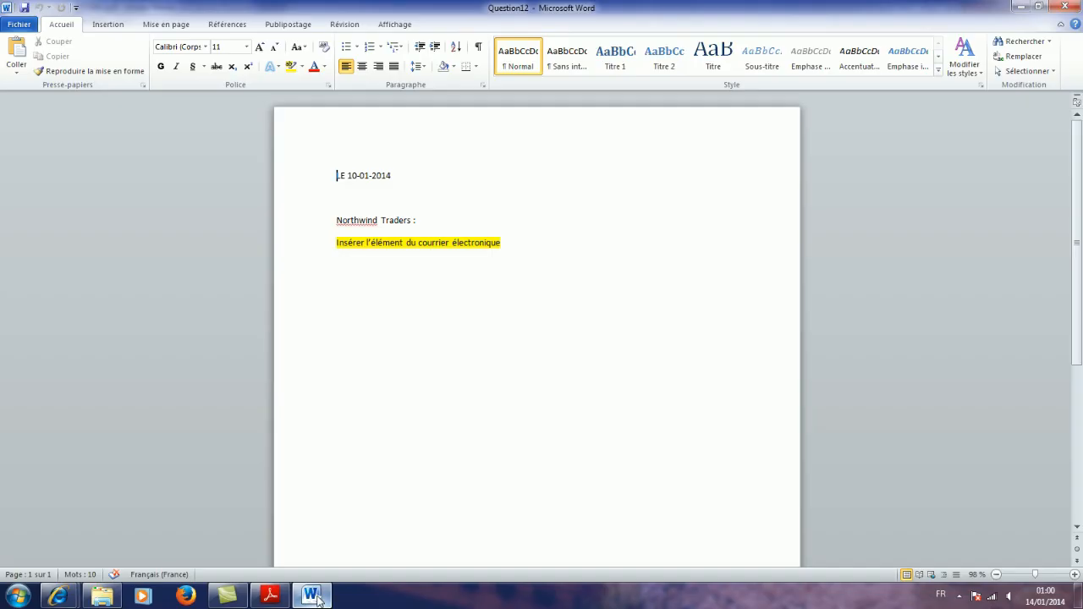
{"action": "left_click", "coordinate": [286, 26]}
{"action": "left_click", "coordinate": [270, 598]}
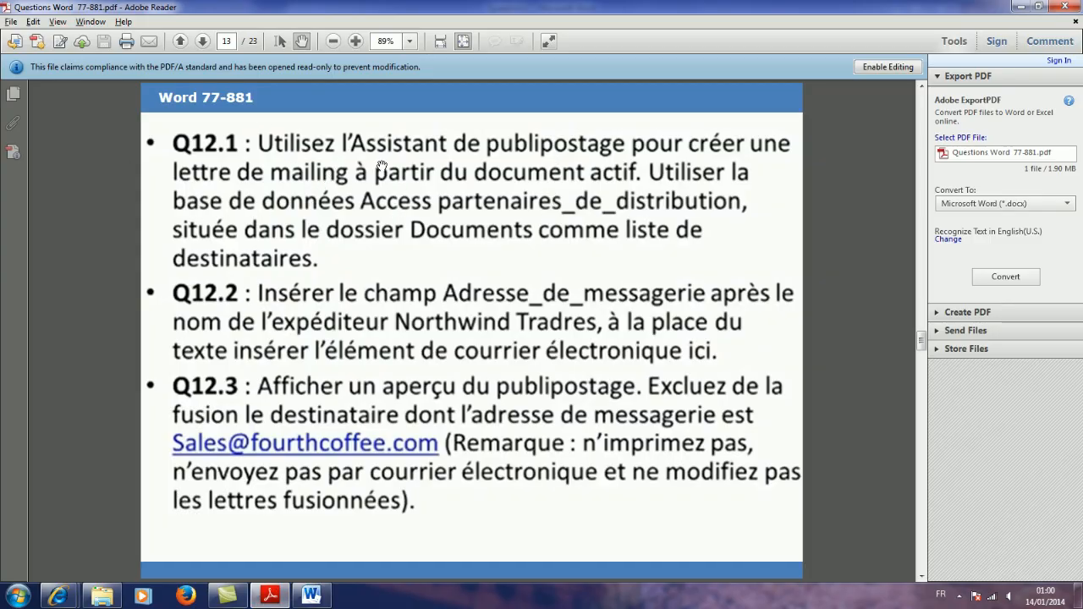
{"action": "left_click", "coordinate": [312, 597]}
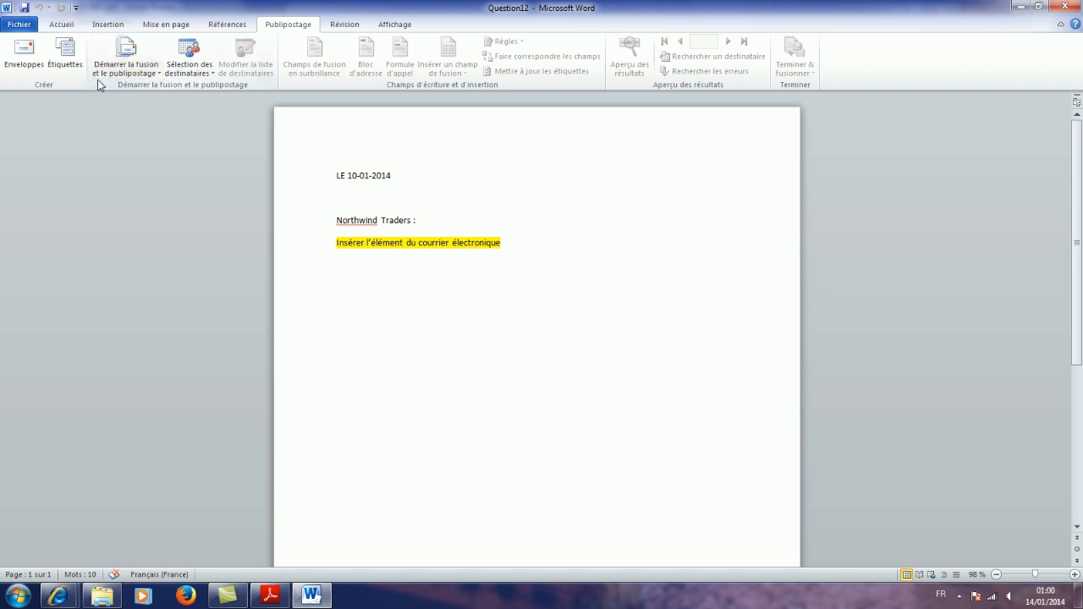
- Start the step-by-step mail merge wizard for letters, using the current document, and advance to recipient selection
{"action": "left_click", "coordinate": [160, 75]}
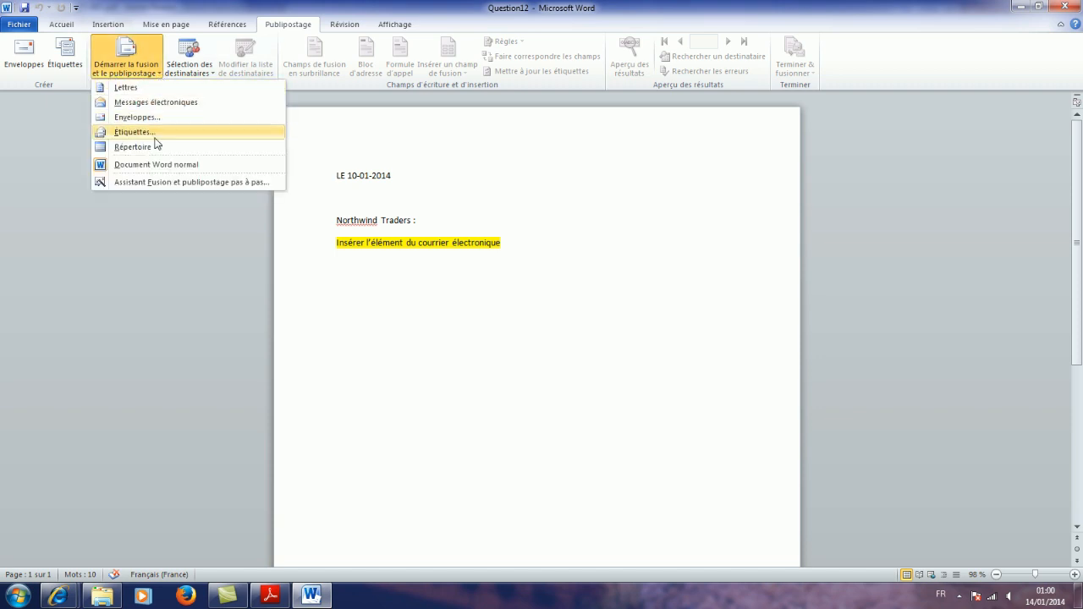
{"action": "left_click", "coordinate": [149, 183]}
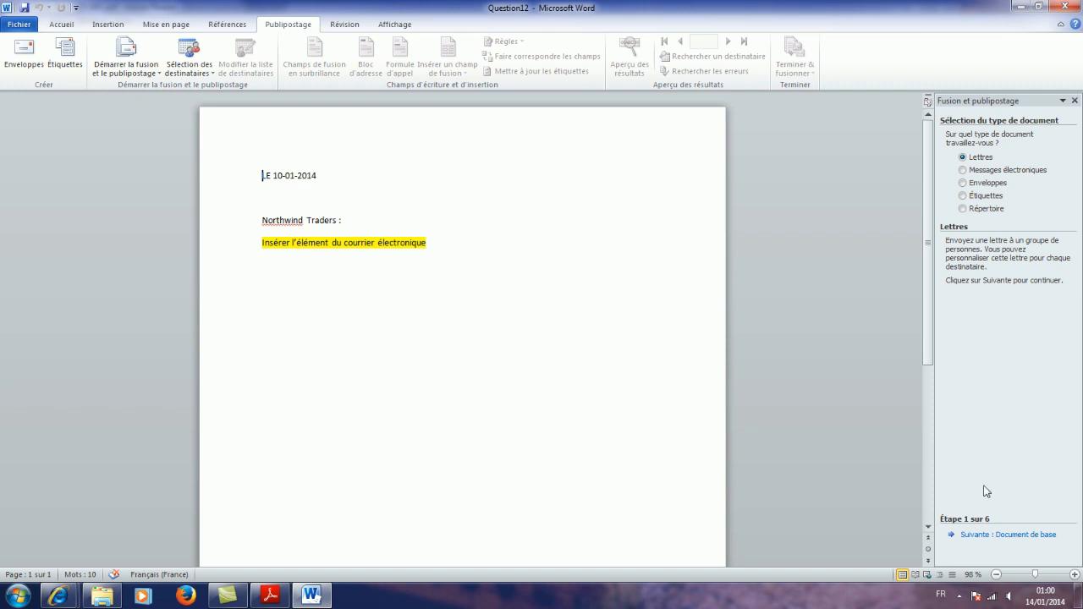
{"action": "left_click", "coordinate": [270, 595]}
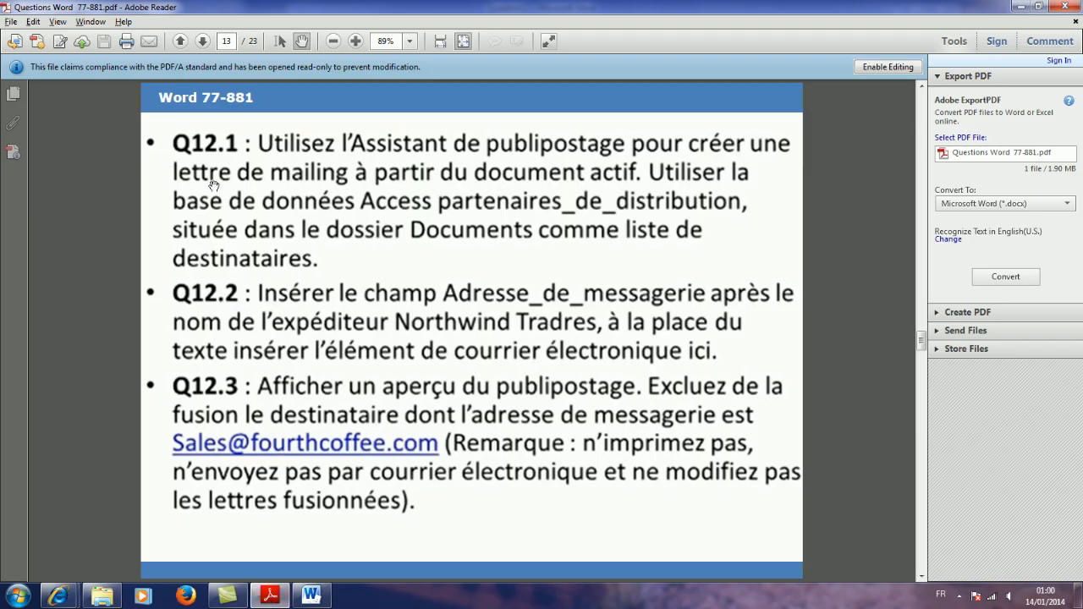
{"action": "left_click", "coordinate": [311, 596]}
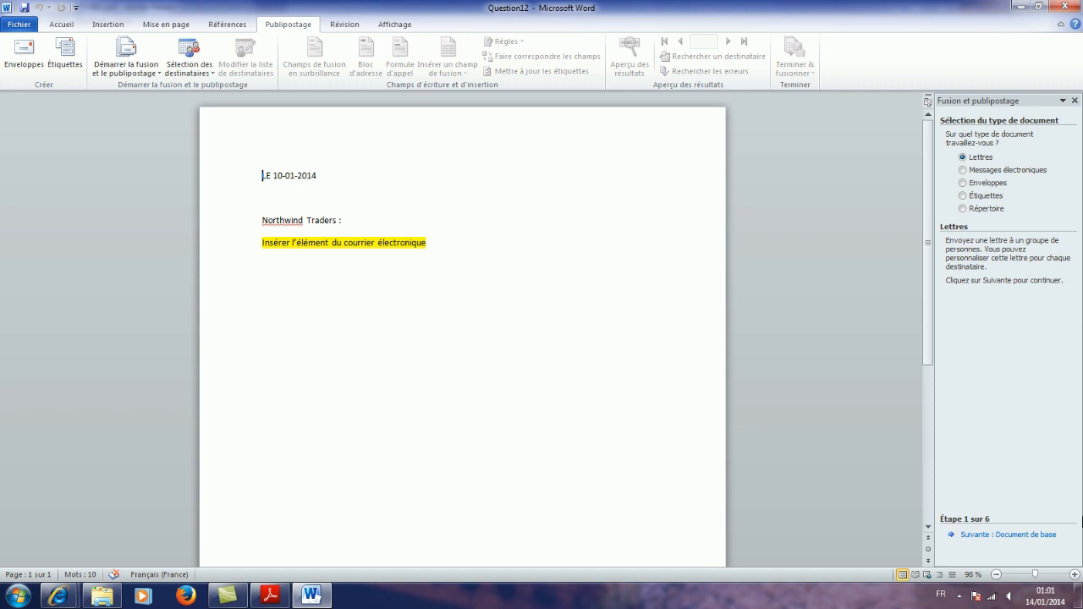
{"action": "left_click", "coordinate": [1000, 535]}
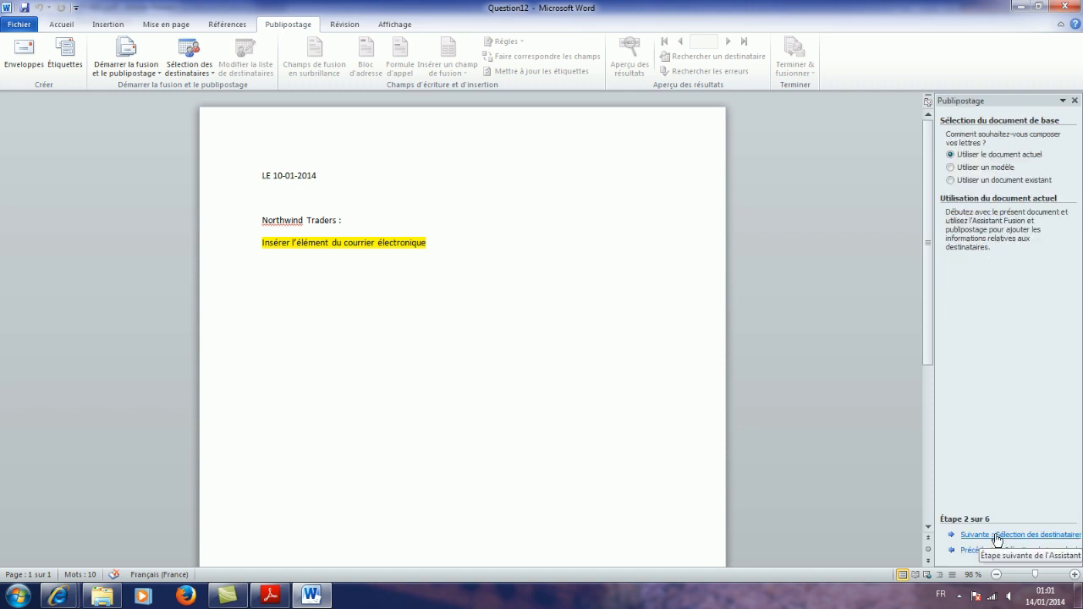
{"action": "left_click", "coordinate": [998, 537]}
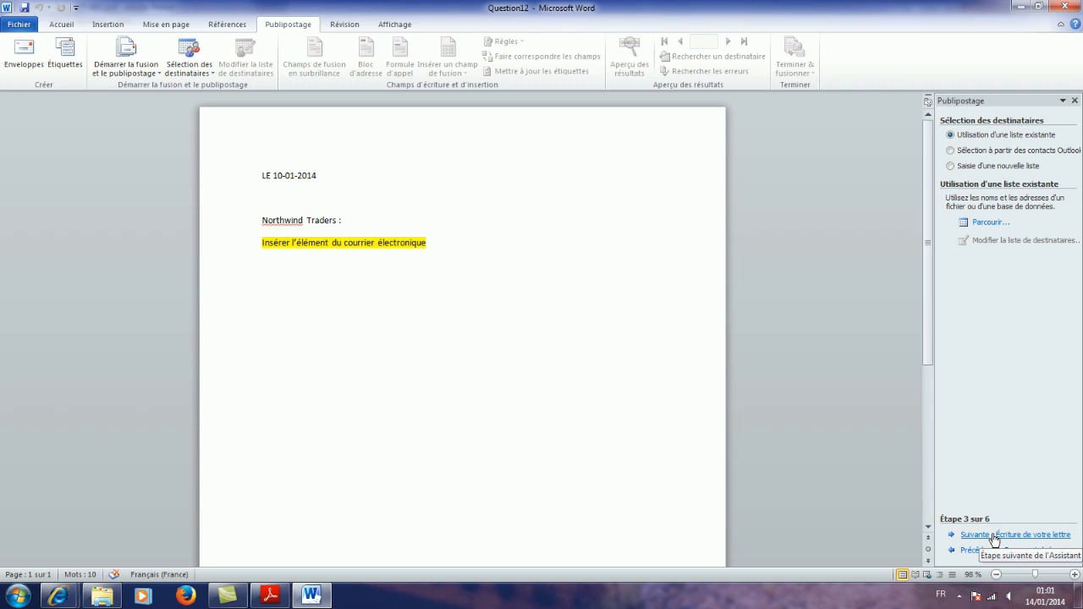
- Use the Access database partenaires_de_distribution from the Documents library as the existing recipient list, keeping all recipients included
{"action": "left_click", "coordinate": [269, 597]}
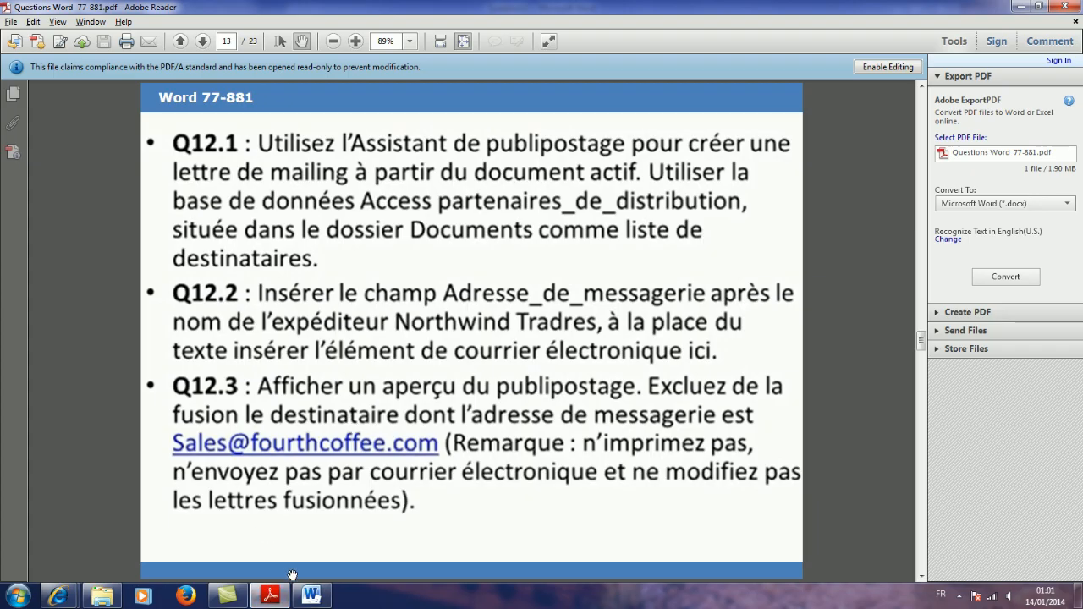
{"action": "left_click", "coordinate": [310, 597]}
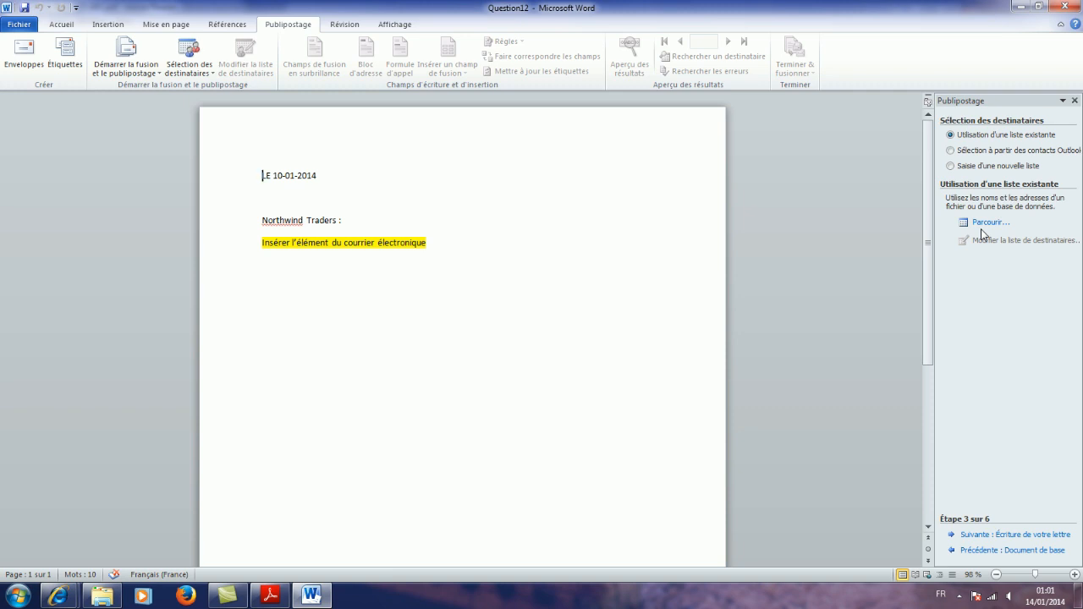
{"action": "left_click", "coordinate": [269, 596]}
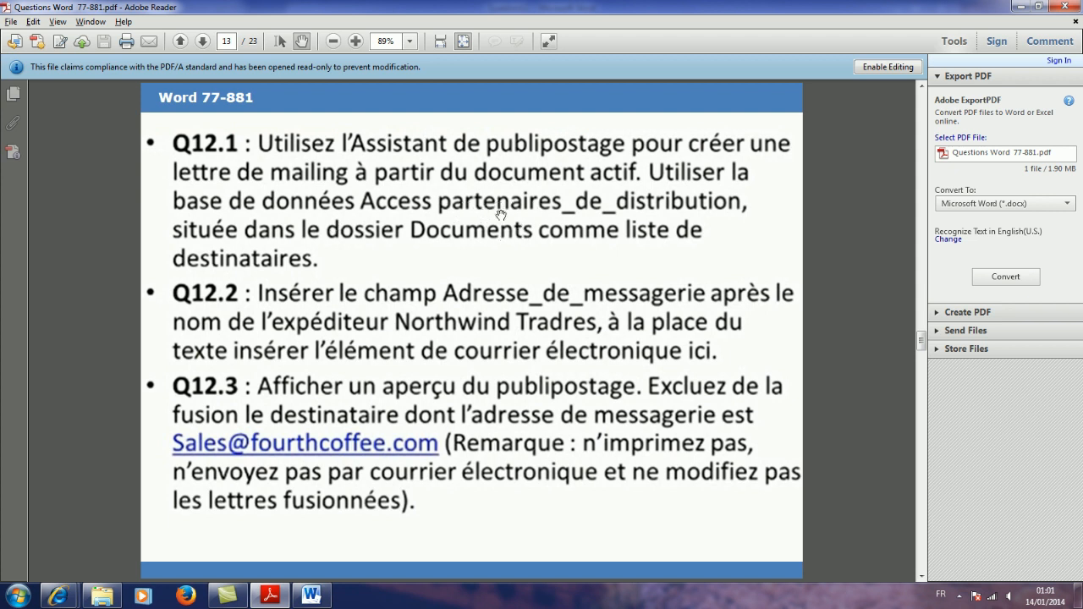
{"action": "left_click", "coordinate": [311, 597]}
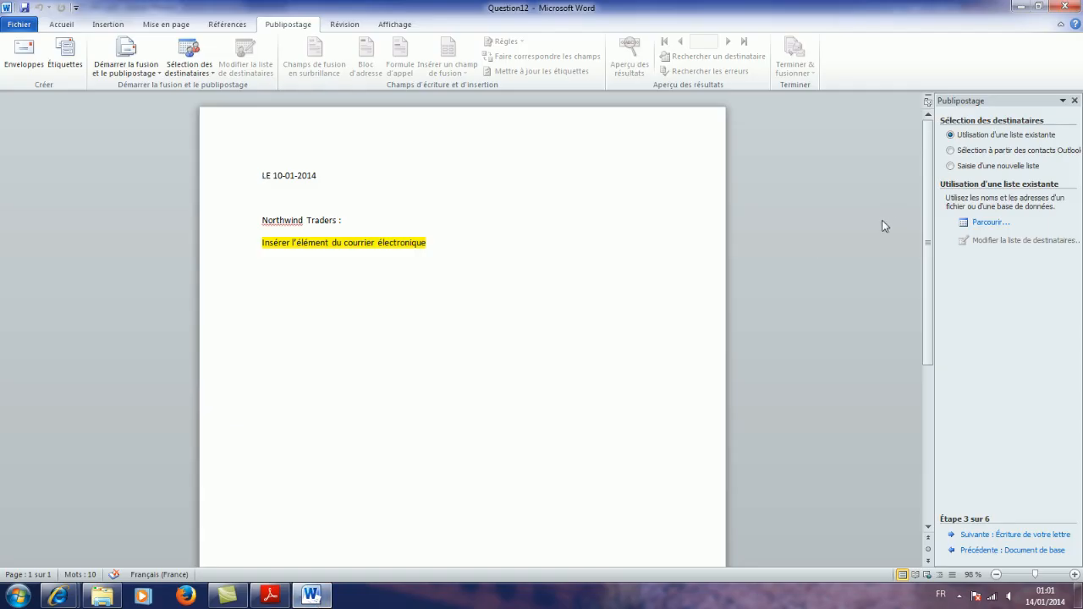
{"action": "left_click", "coordinate": [991, 224]}
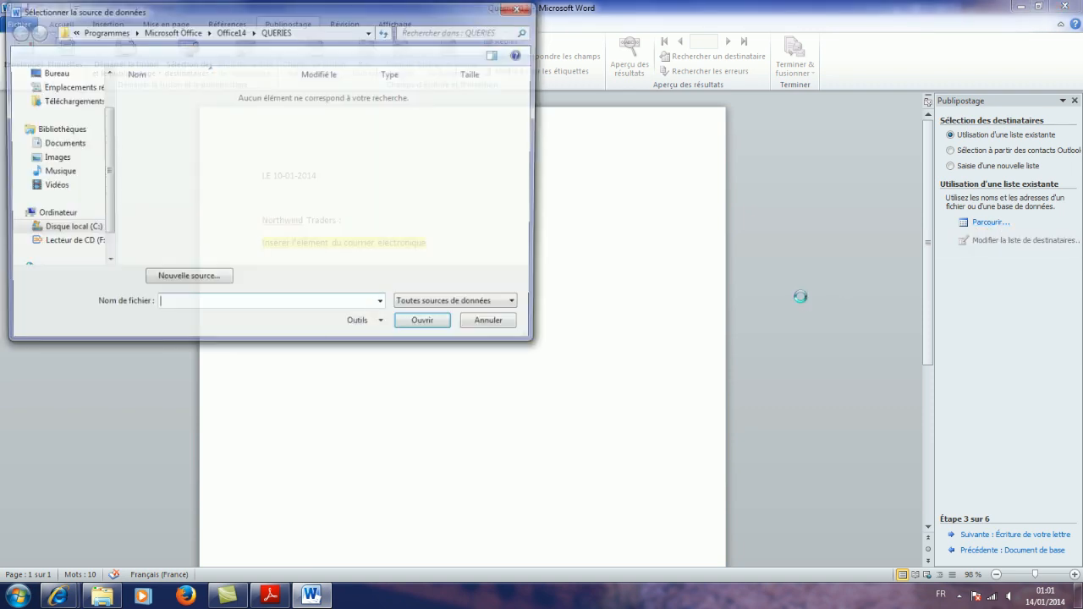
{"action": "left_click", "coordinate": [70, 149]}
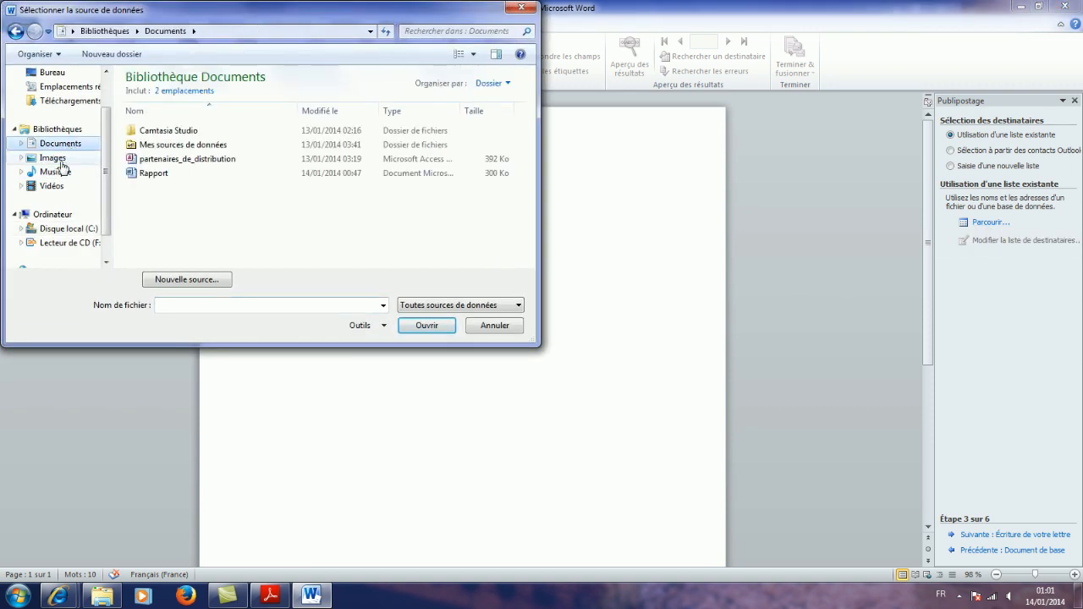
{"action": "left_click", "coordinate": [188, 161]}
{"action": "left_click", "coordinate": [423, 326]}
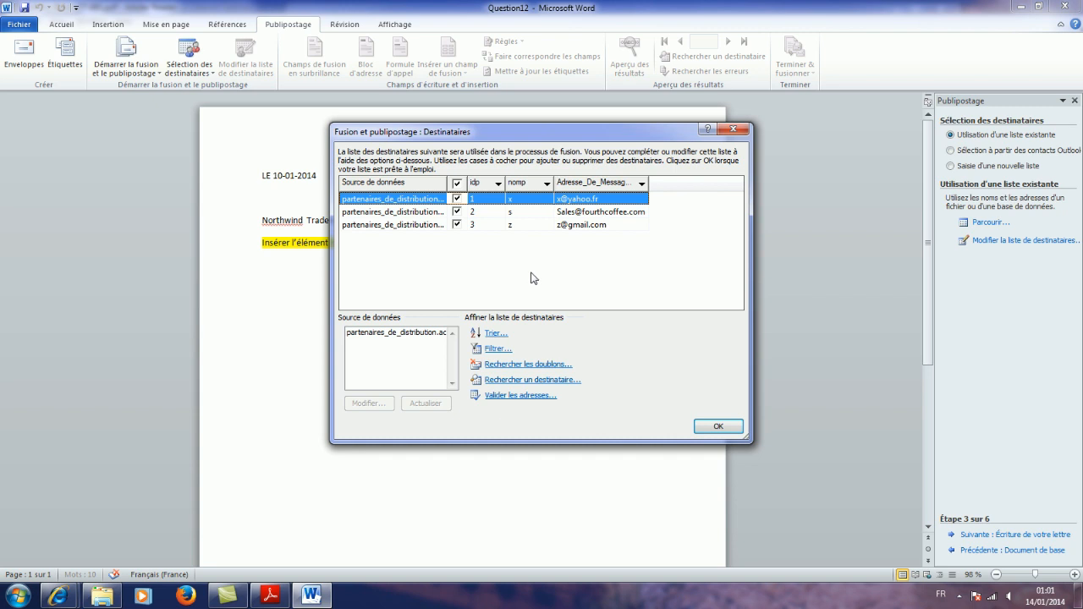
{"action": "left_click", "coordinate": [717, 428]}
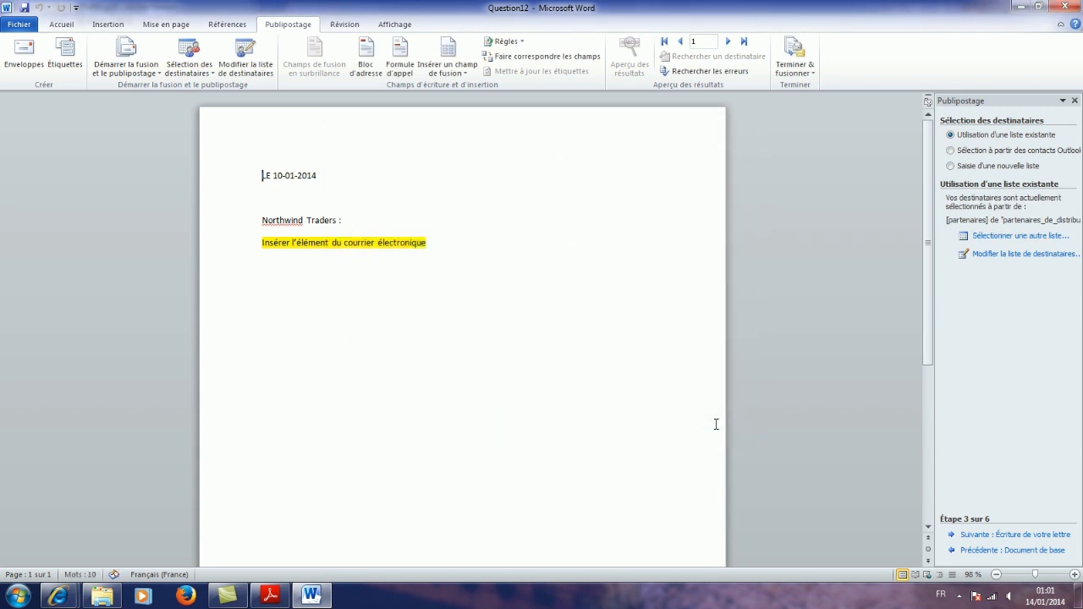
- Replace the highlighted placeholder text below "Northwind Traders :" with the Adresse_De_Messagerie merge field
{"action": "left_click", "coordinate": [269, 596]}
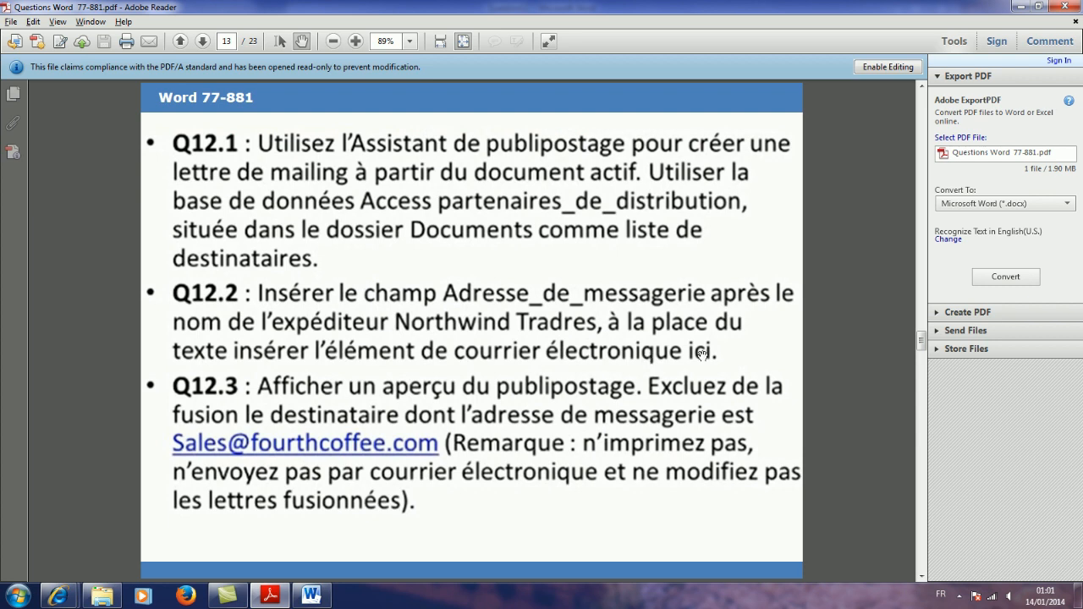
{"action": "left_click", "coordinate": [312, 595]}
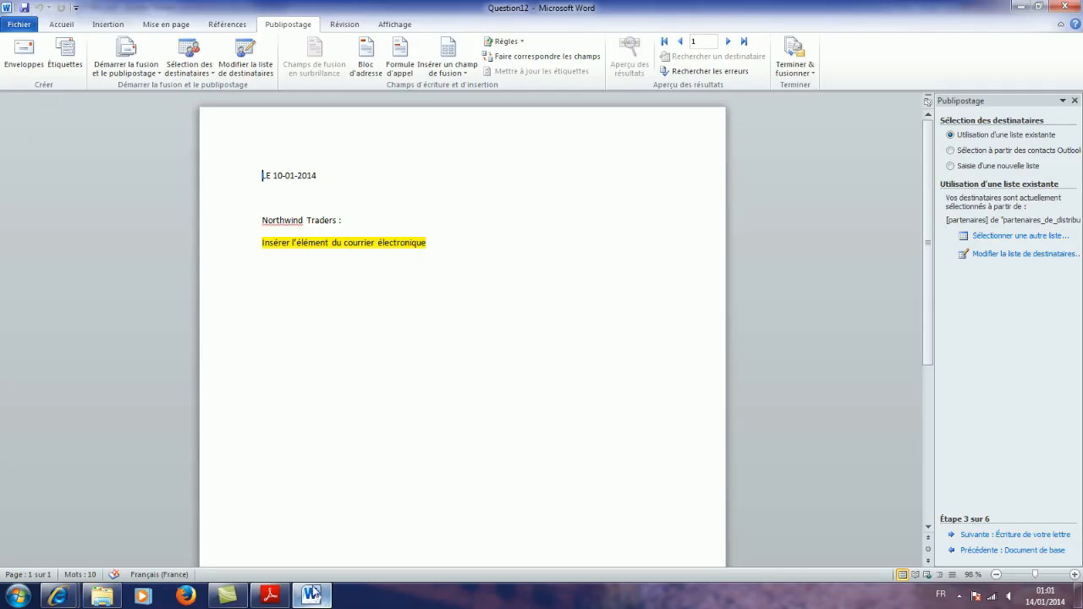
{"action": "left_click_drag", "start_coordinate": [259, 241], "coordinate": [400, 247]}
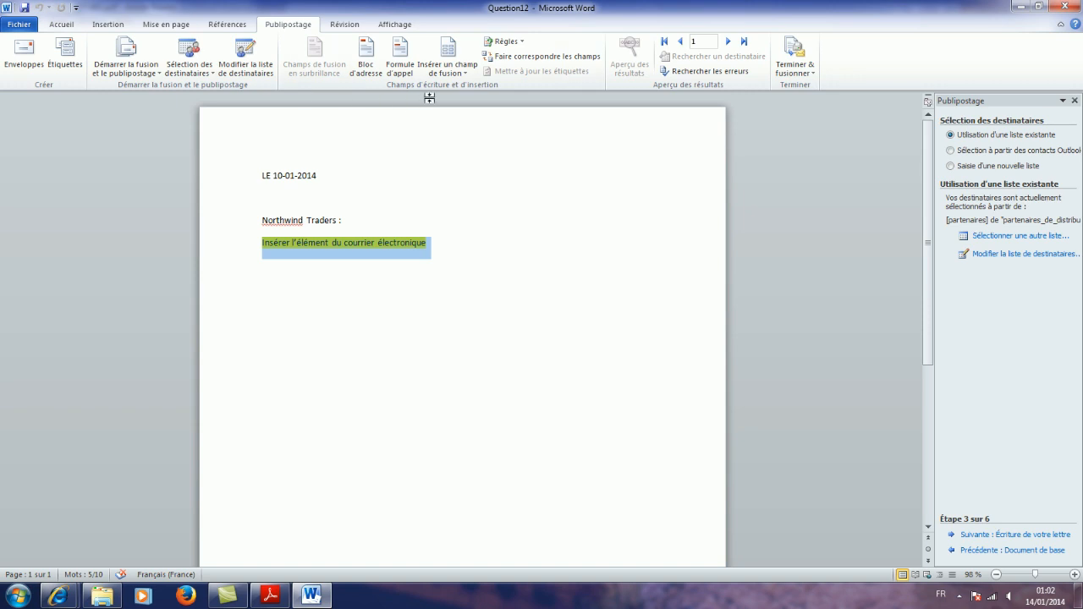
{"action": "left_click", "coordinate": [467, 74]}
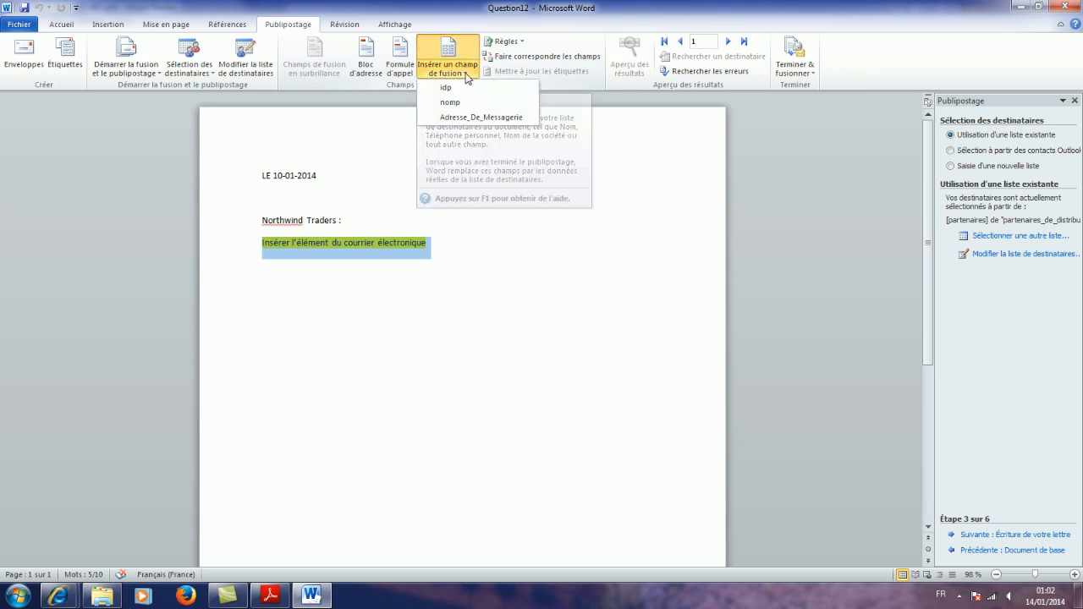
{"action": "left_click", "coordinate": [474, 118]}
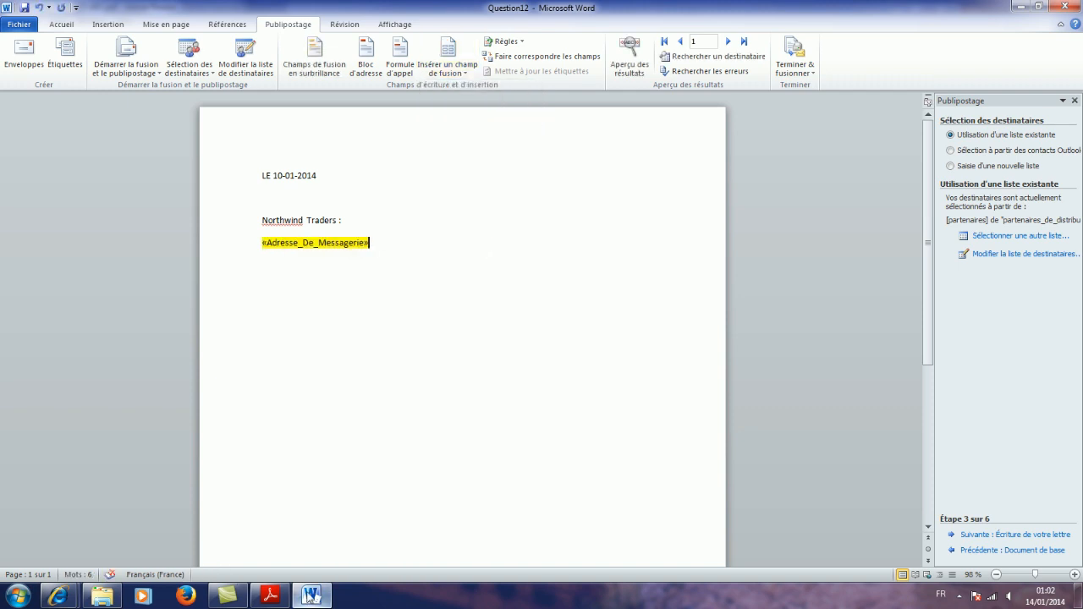
- Check question Q12.3 in the PDF and turn on the preview of the merge results in the letter
{"action": "mouse_move", "coordinate": [310, 596]}
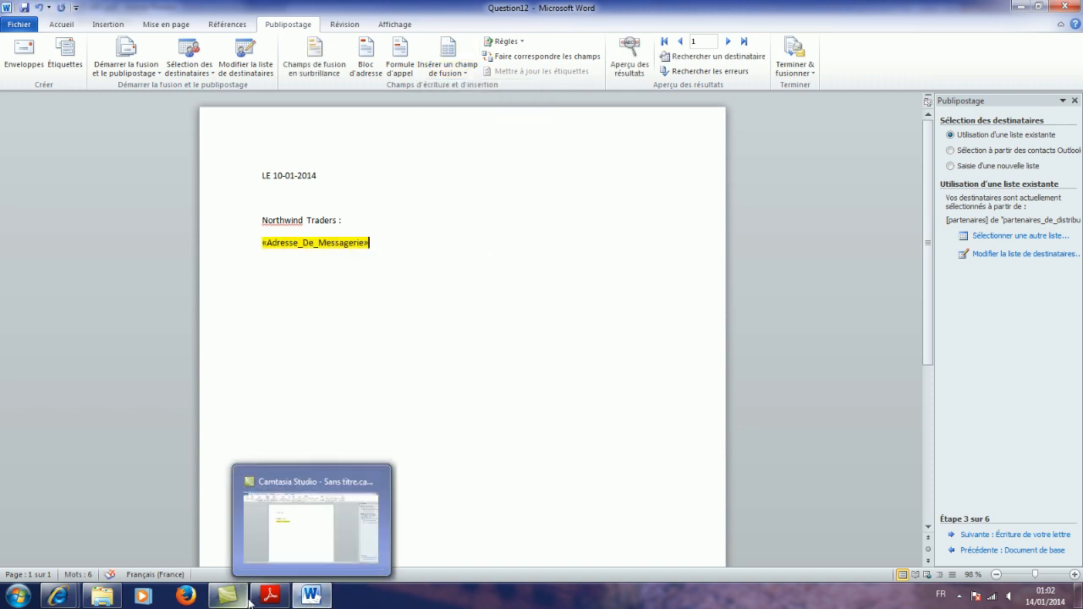
{"action": "left_click", "coordinate": [270, 597]}
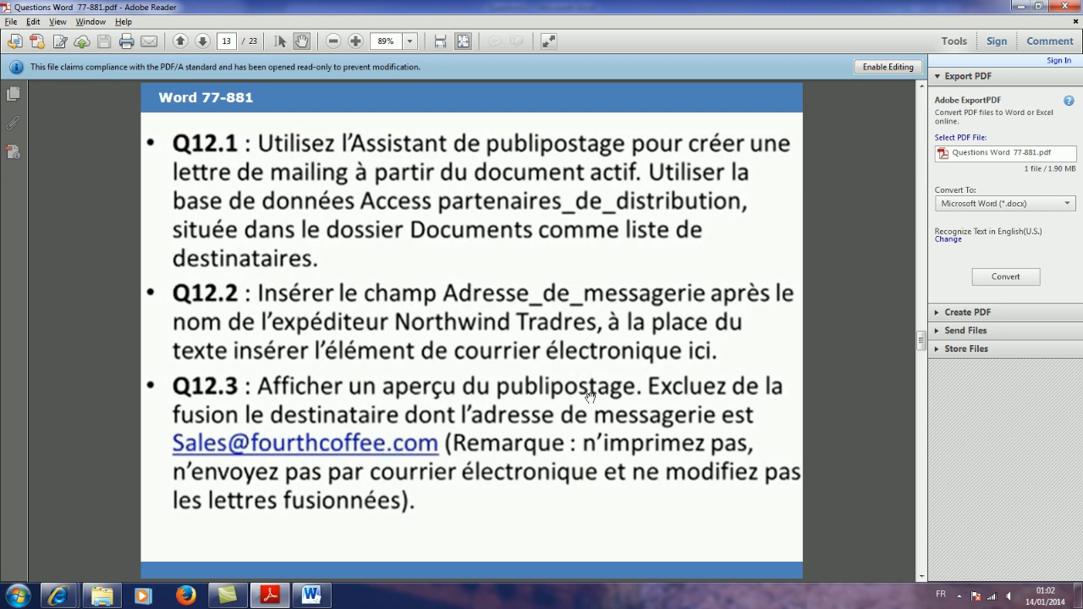
{"action": "left_click", "coordinate": [307, 597]}
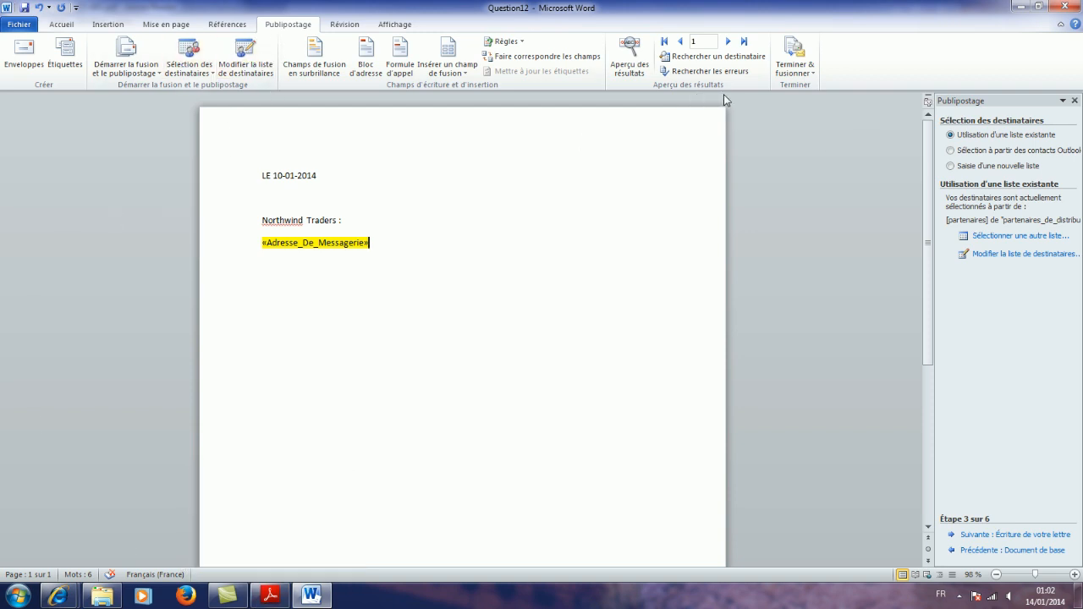
{"action": "left_click", "coordinate": [629, 65]}
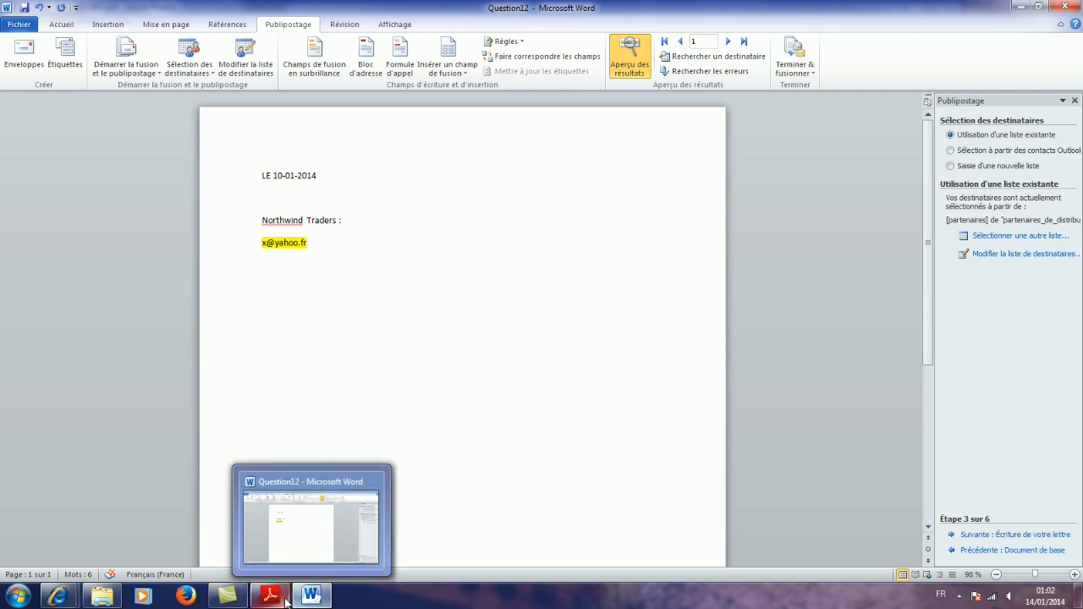
- Reread the exclusion instruction in the PDF and advance the merge wizard to the letter preview stage
{"action": "mouse_move", "coordinate": [272, 597]}
{"action": "left_click", "coordinate": [269, 526]}
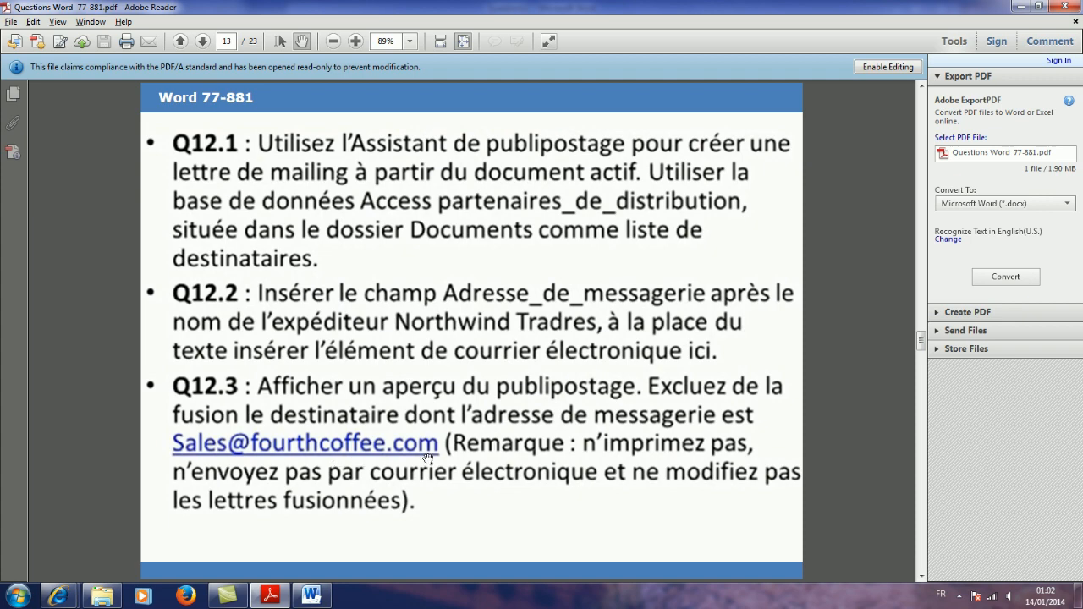
{"action": "left_click", "coordinate": [313, 596]}
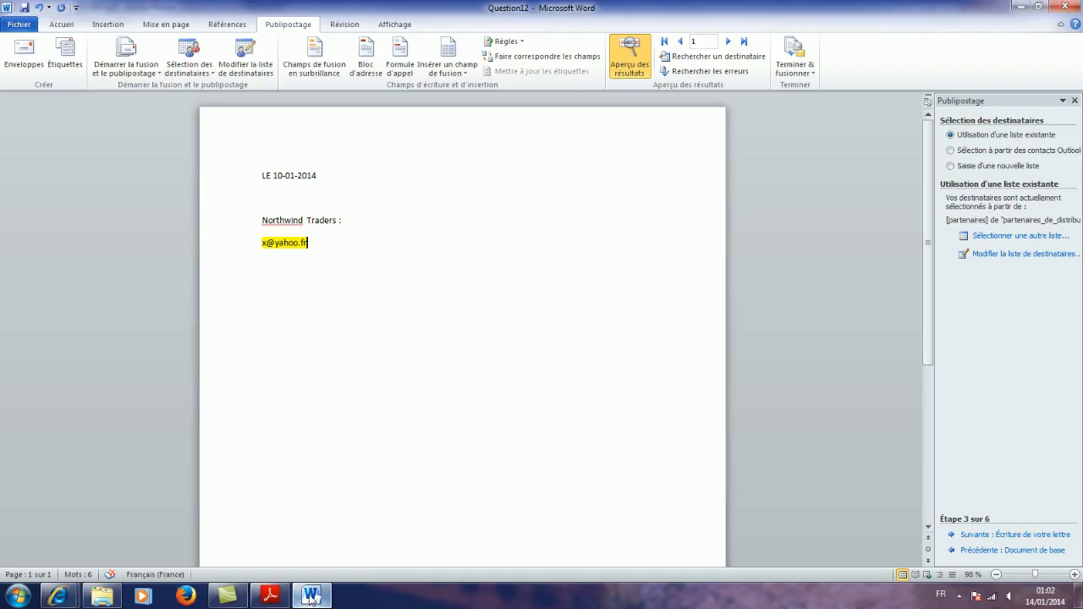
{"action": "left_click", "coordinate": [997, 536]}
{"action": "left_click", "coordinate": [996, 535]}
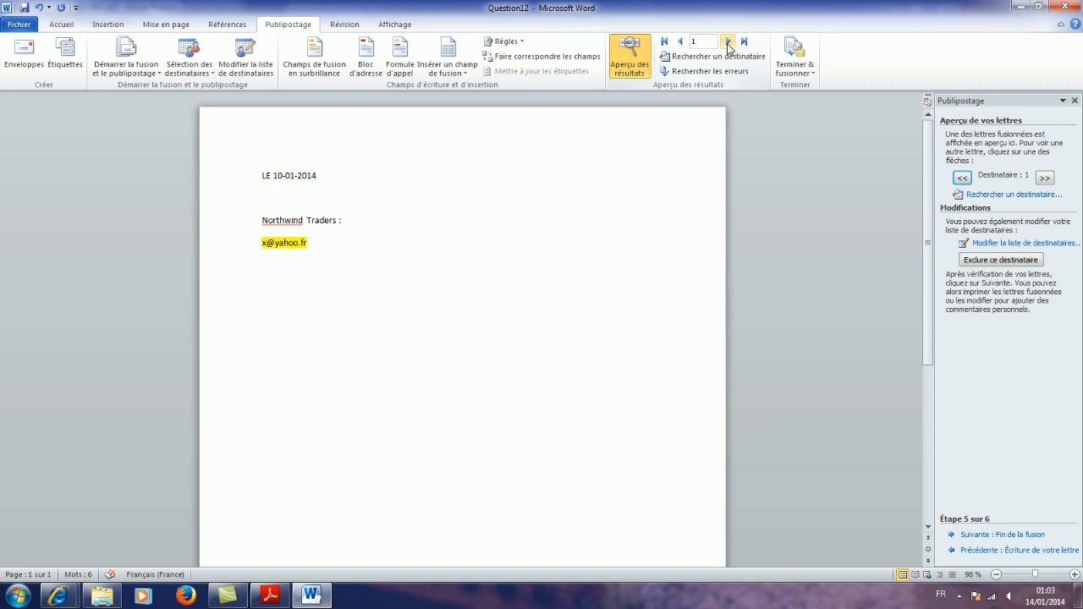
- Go to the second recipient, whose e-mail address is given in Q12.3, and exclude it from the merge
{"action": "left_click", "coordinate": [270, 595]}
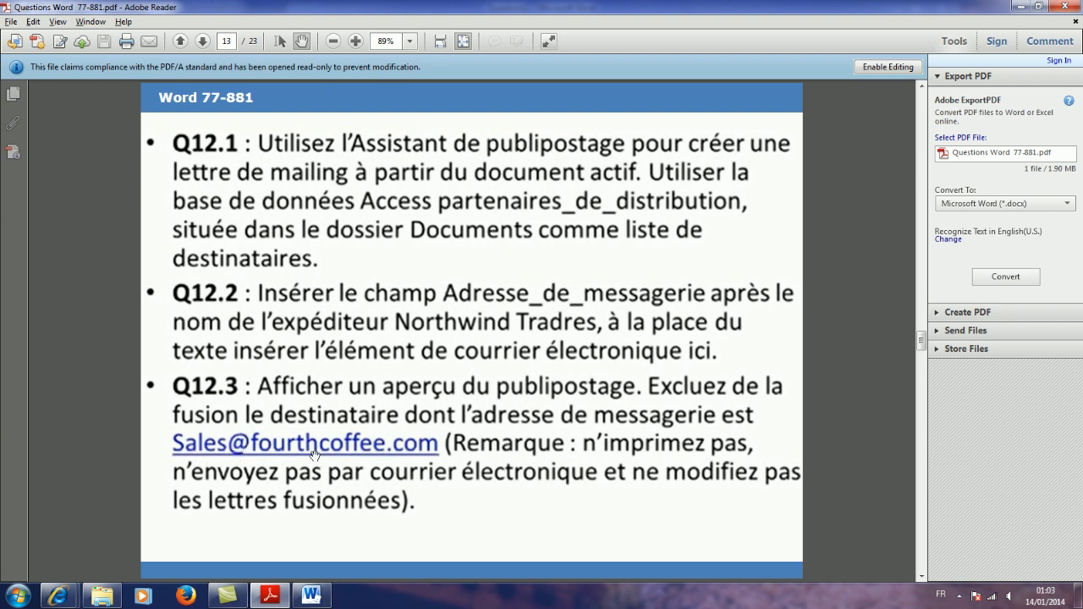
{"action": "left_click", "coordinate": [311, 598]}
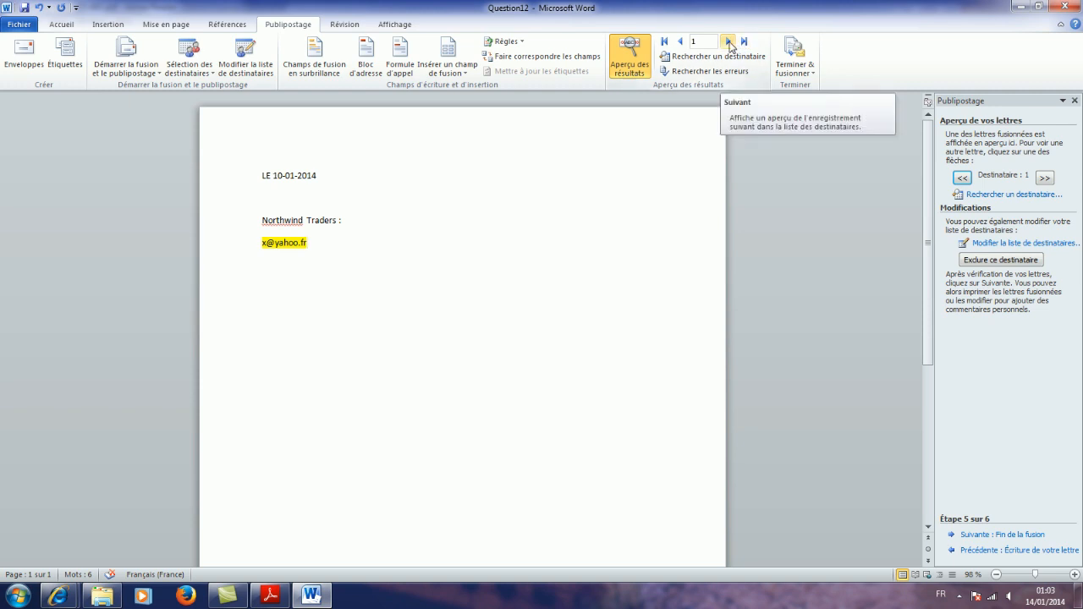
{"action": "left_click", "coordinate": [731, 43]}
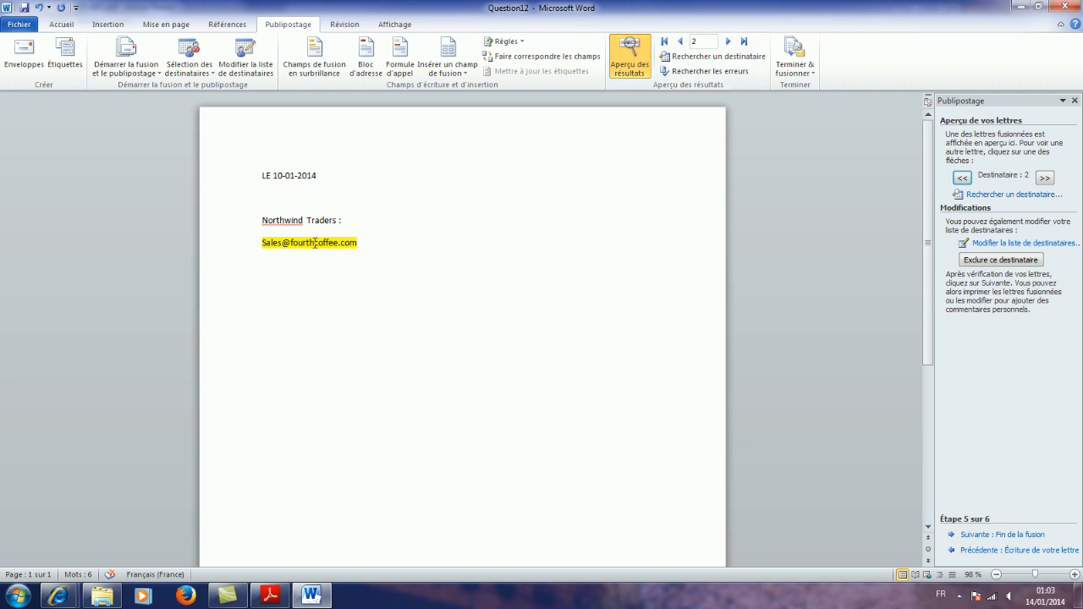
{"action": "left_click", "coordinate": [997, 262]}
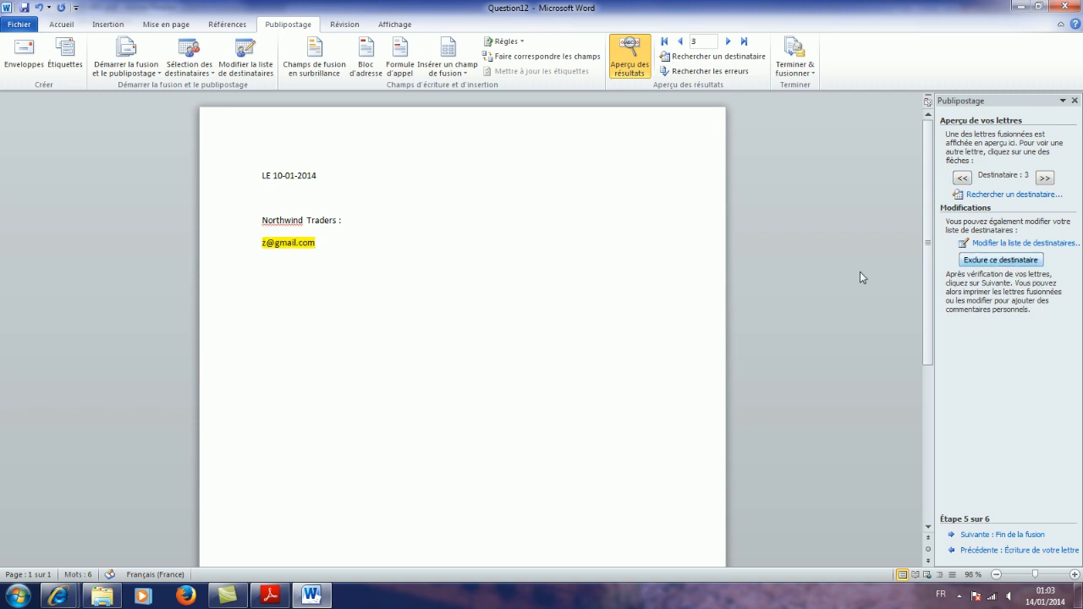
- Recheck the question in the PDF and advance the merge wizard to its final stage, Fin de la fusion
{"action": "left_click", "coordinate": [269, 597]}
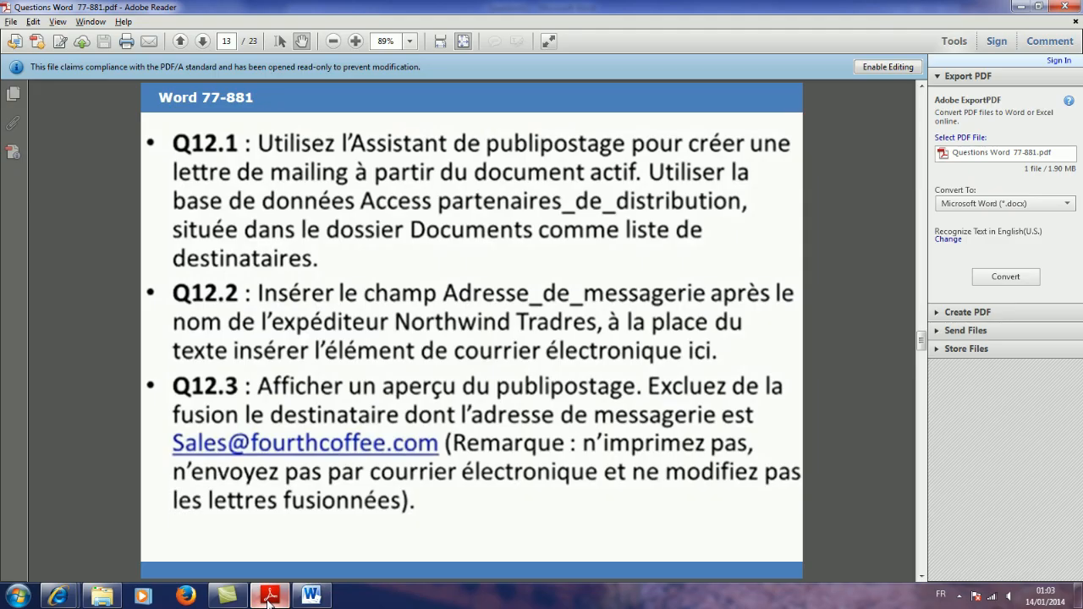
{"action": "left_click", "coordinate": [269, 601]}
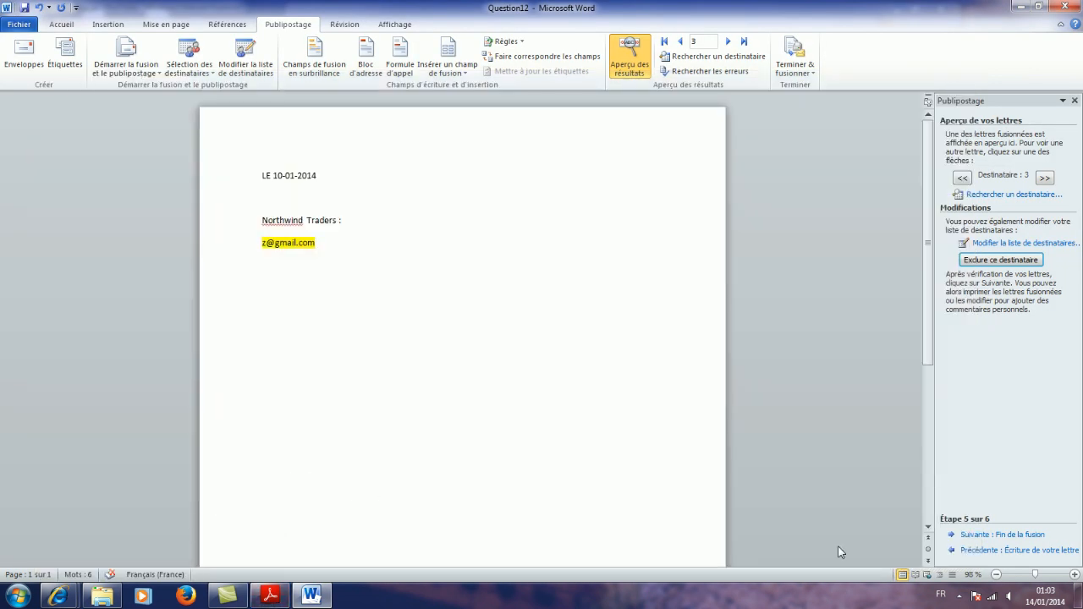
{"action": "left_click", "coordinate": [996, 536]}
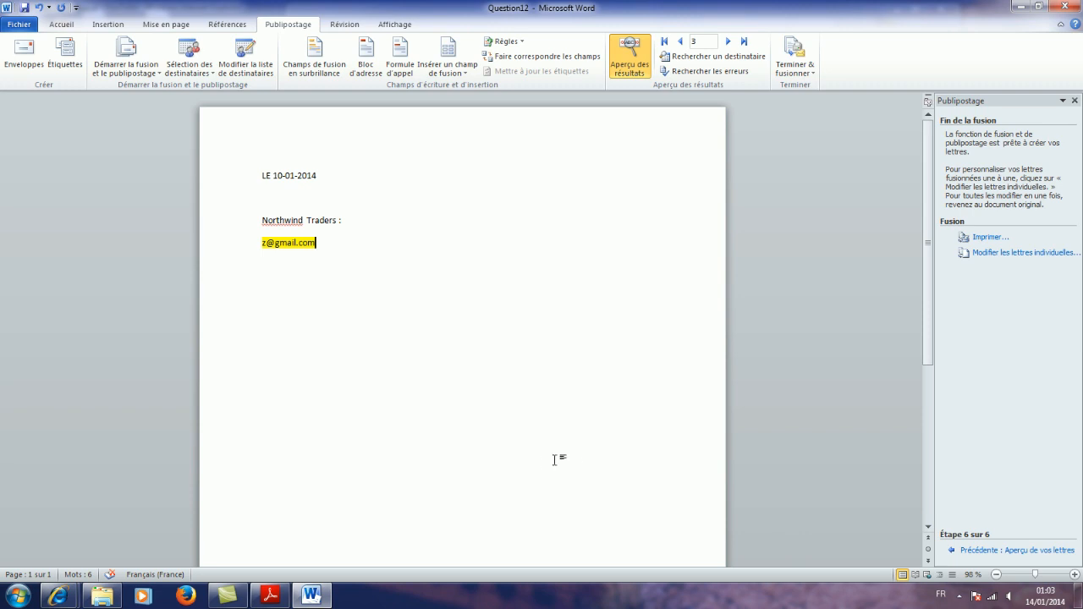
{"action": "left_click", "coordinate": [959, 596]}
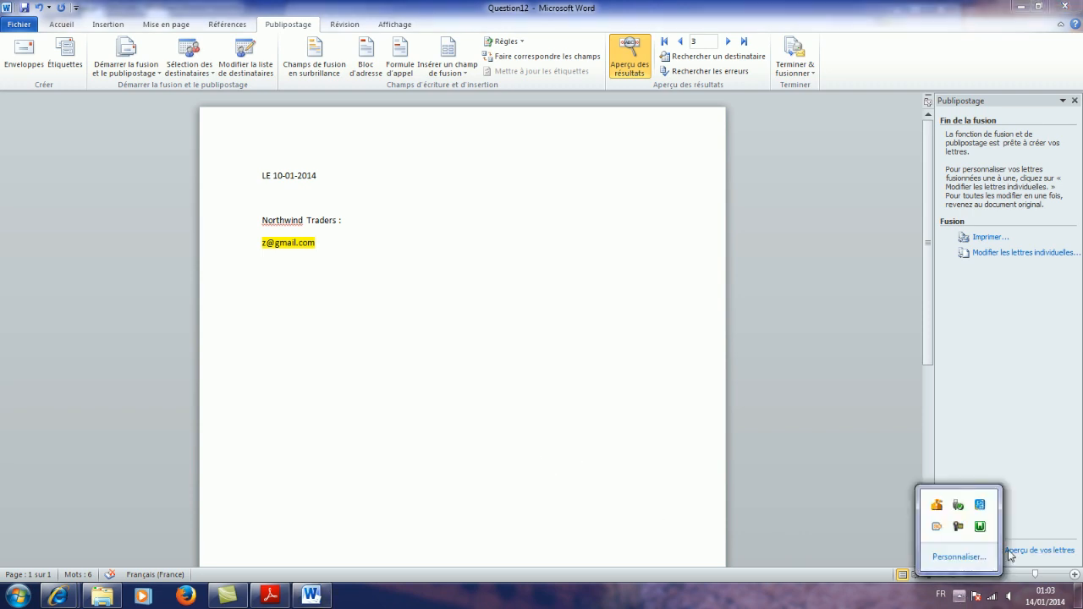
{"action": "left_click", "coordinate": [959, 528]}
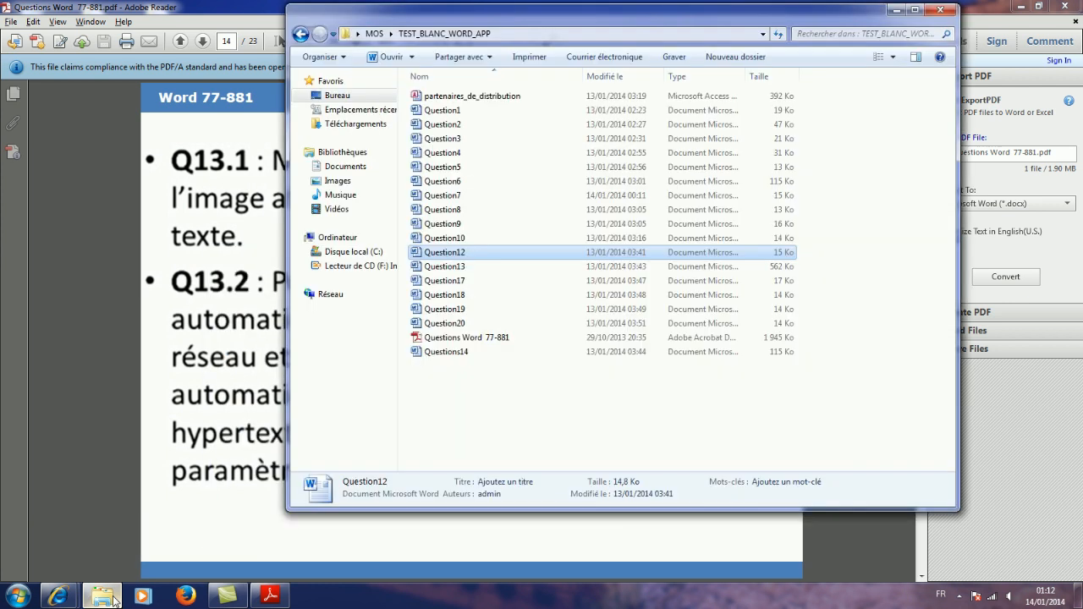
- Open the Question13 document from the TEST_BLANC_WORD_APP folder and read Q13.1 and Q13.2 in the PDF
{"action": "left_click", "coordinate": [101, 596]}
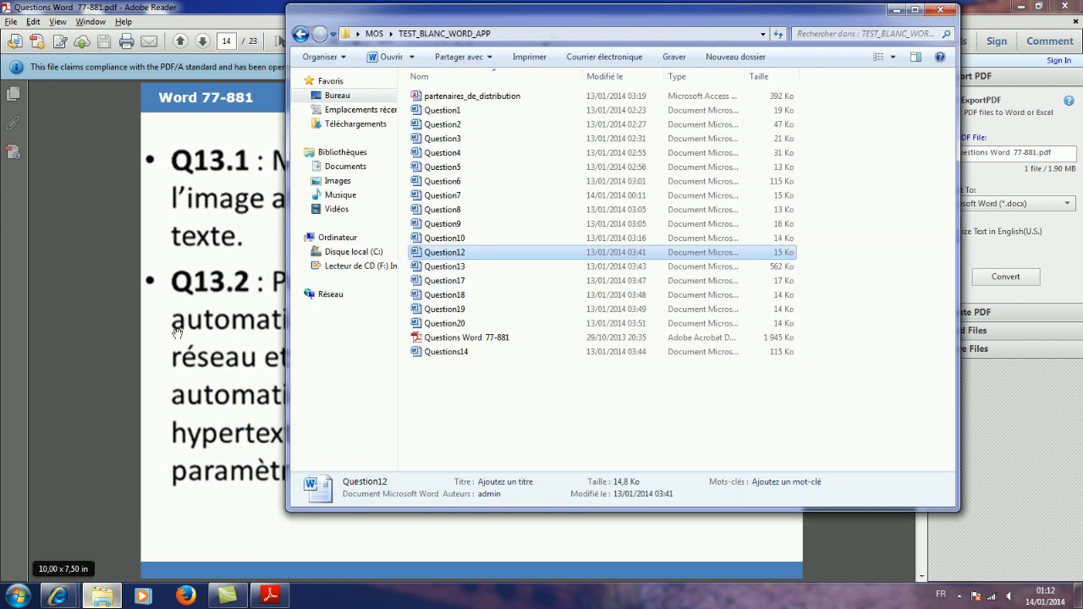
{"action": "double_click", "coordinate": [442, 269]}
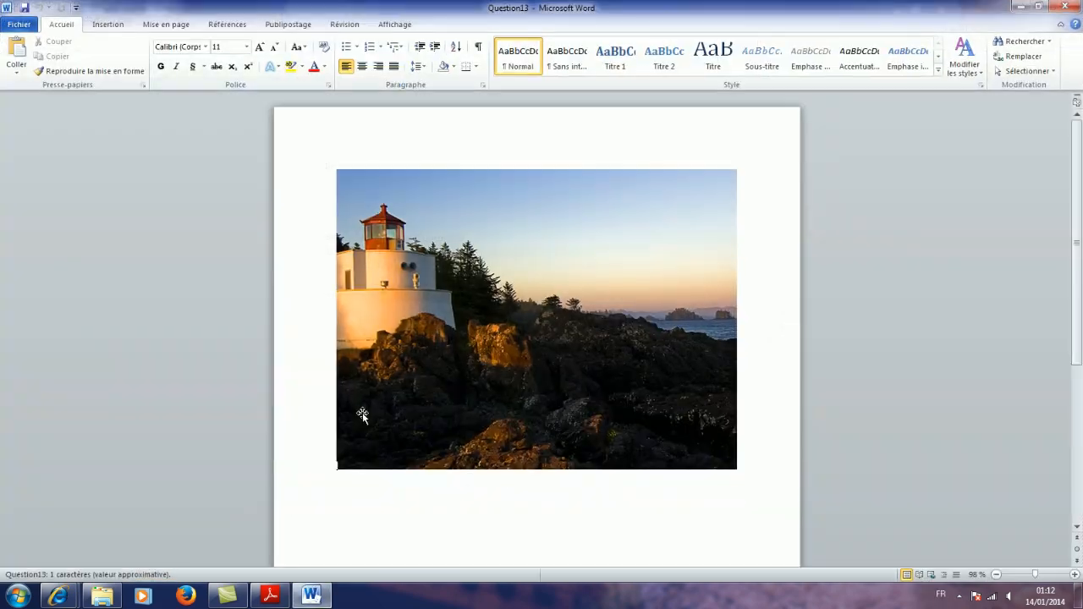
{"action": "left_click", "coordinate": [270, 595]}
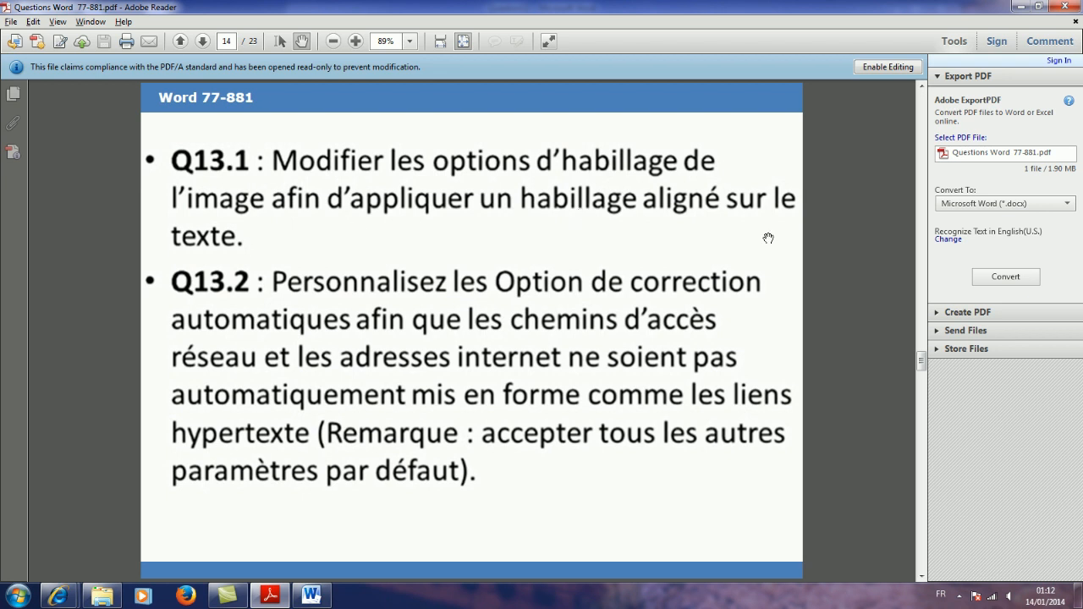
{"action": "left_click", "coordinate": [311, 596]}
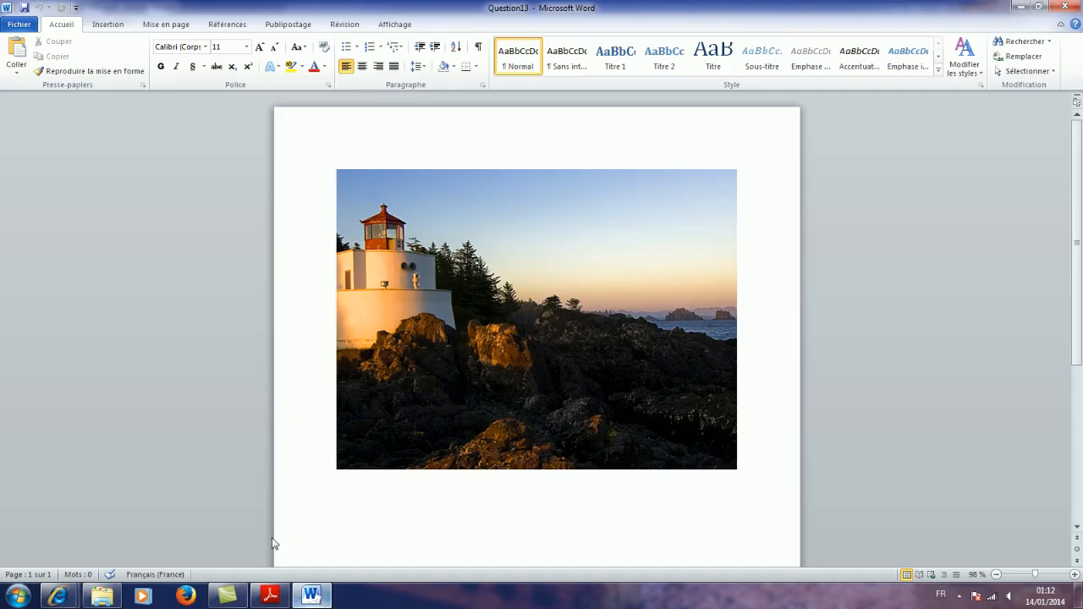
- Set the text wrapping of the lighthouse picture to Aligné sur le texte
{"action": "left_click", "coordinate": [543, 285]}
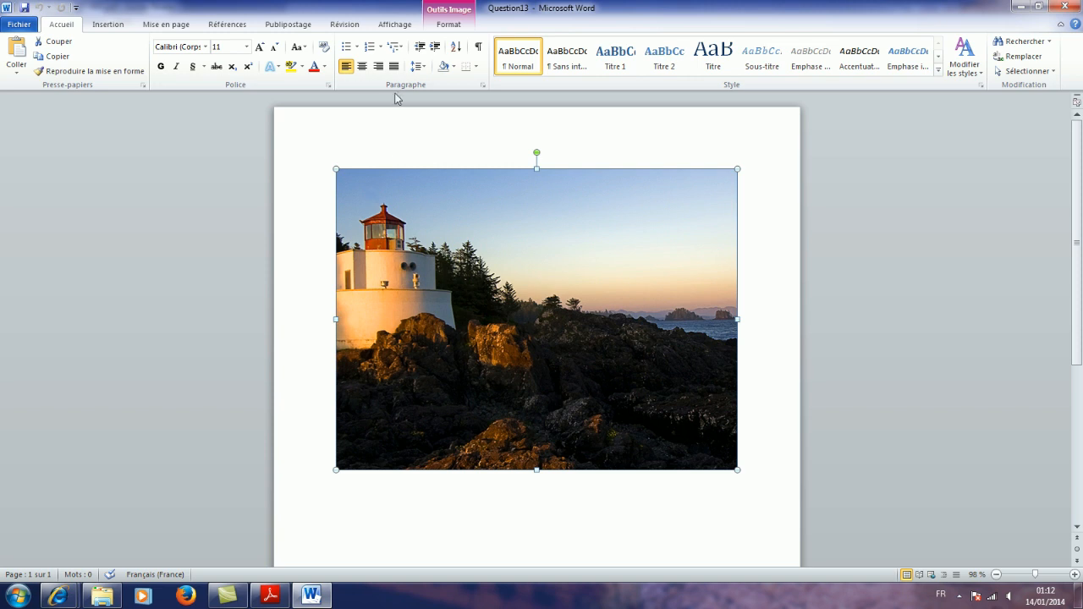
{"action": "left_click", "coordinate": [447, 24]}
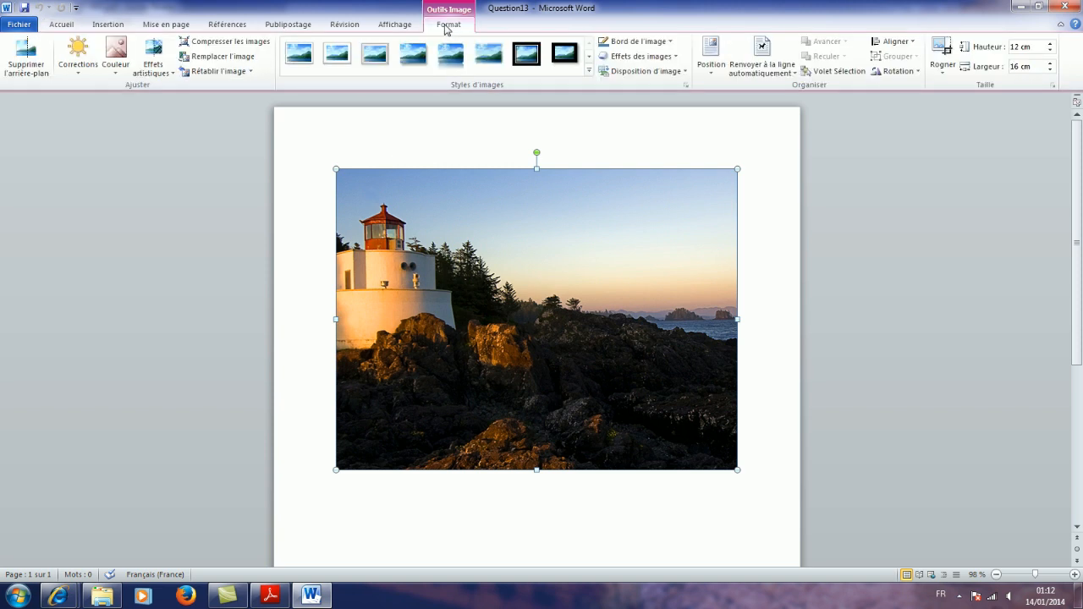
{"action": "left_click", "coordinate": [797, 77]}
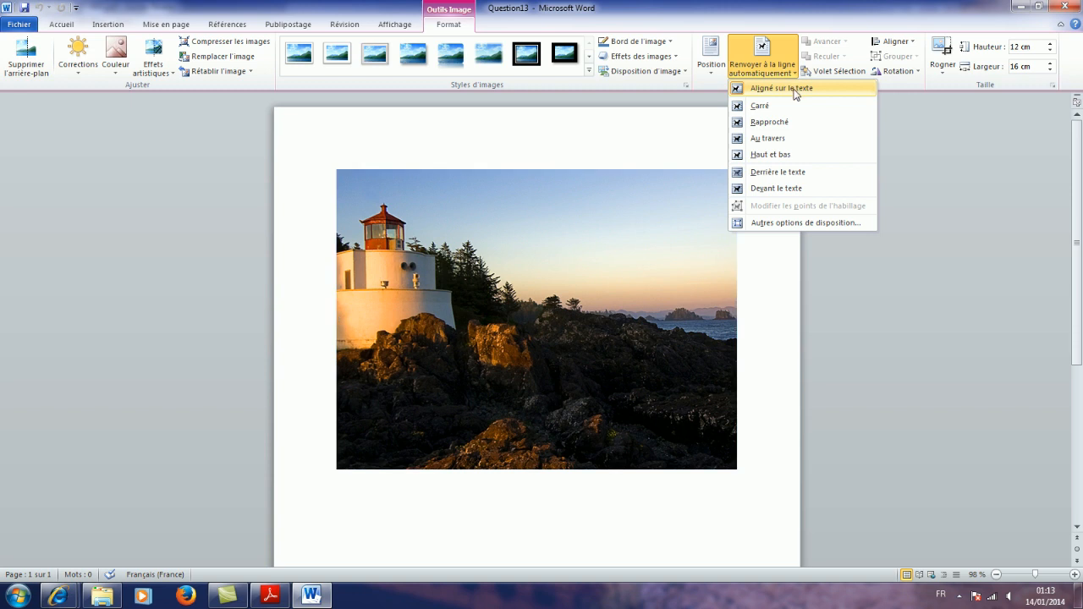
{"action": "left_click", "coordinate": [780, 88]}
{"action": "left_click", "coordinate": [311, 596]}
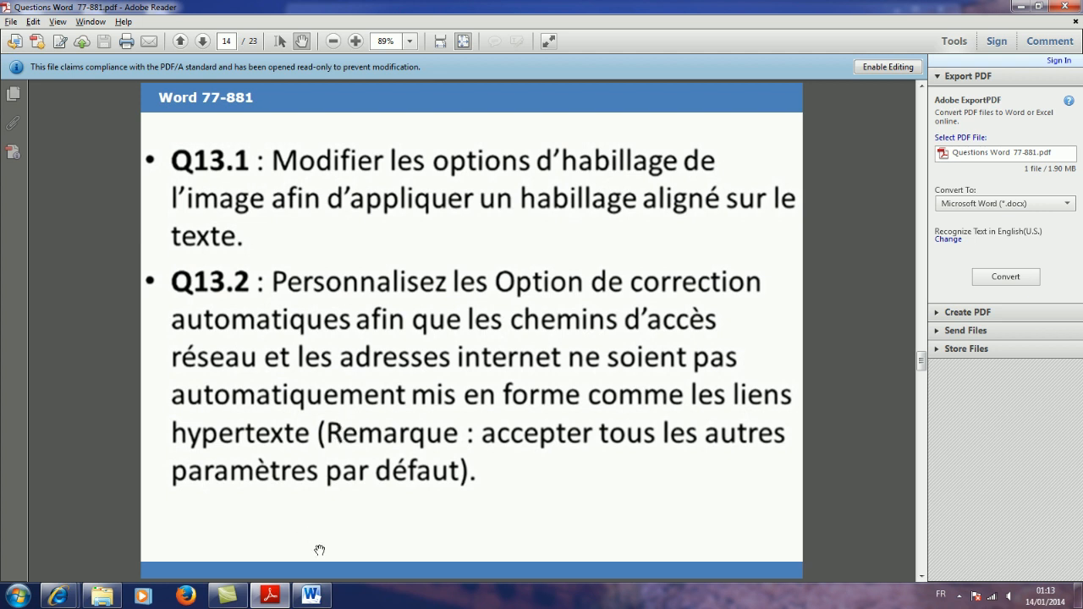
{"action": "left_click", "coordinate": [312, 597]}
{"action": "scroll", "coordinate": [368, 479], "scroll_direction": "down", "scroll_amount": 2}
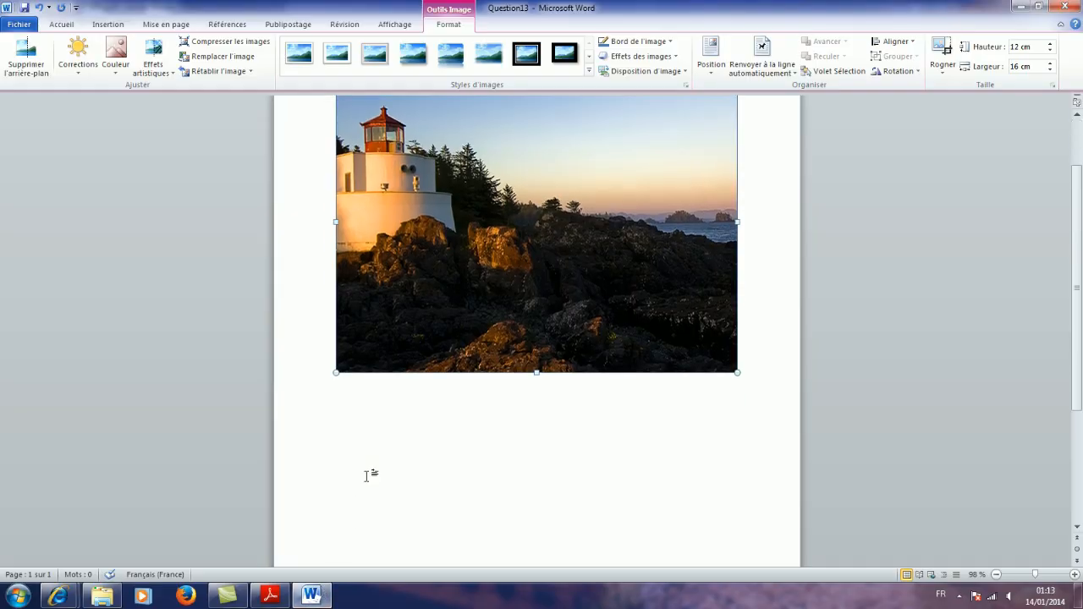
{"action": "left_click", "coordinate": [363, 435]}
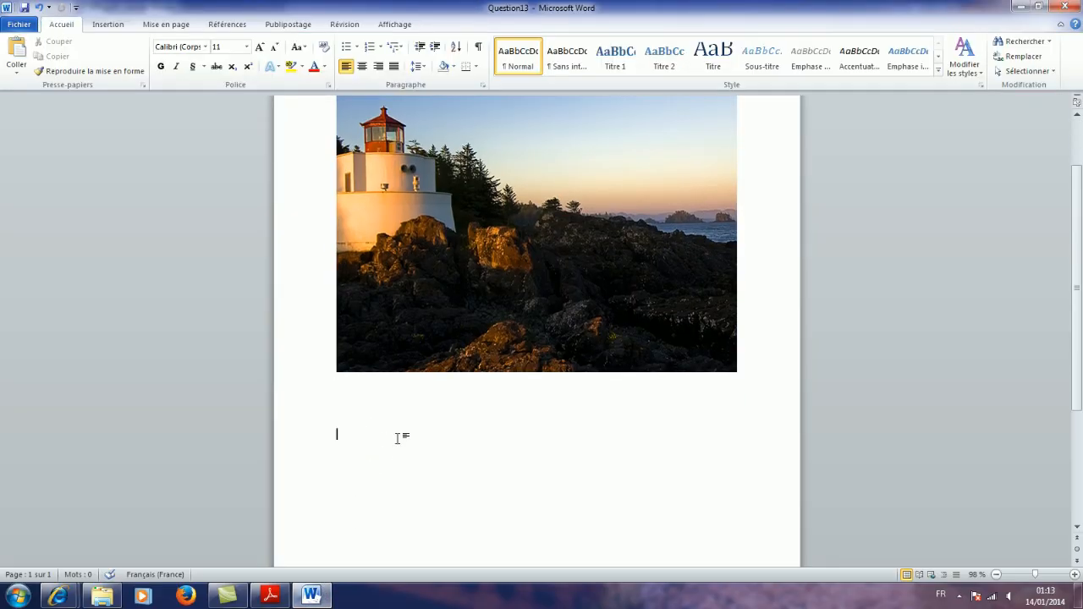
{"action": "type", "text": "www.google.com"}
{"action": "key", "text": "Return"}
- Recheck Q13.2 in the PDF and disable replacing Internet and network addresses with hyperlinks in Word's Lors de la frappe AutoCorrect options
{"action": "left_click", "coordinate": [270, 596]}
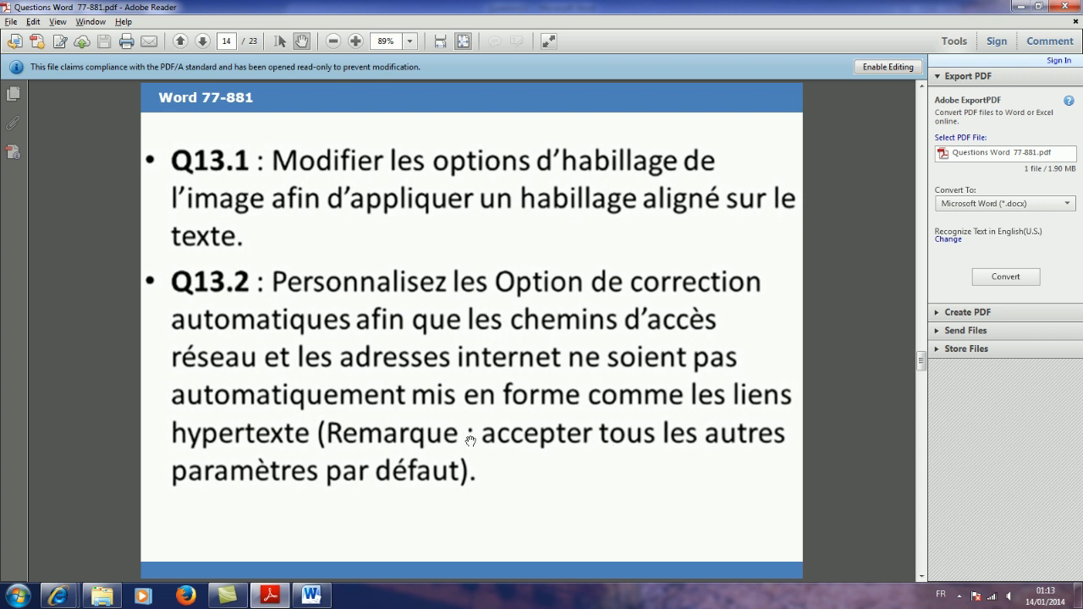
{"action": "left_click", "coordinate": [315, 594]}
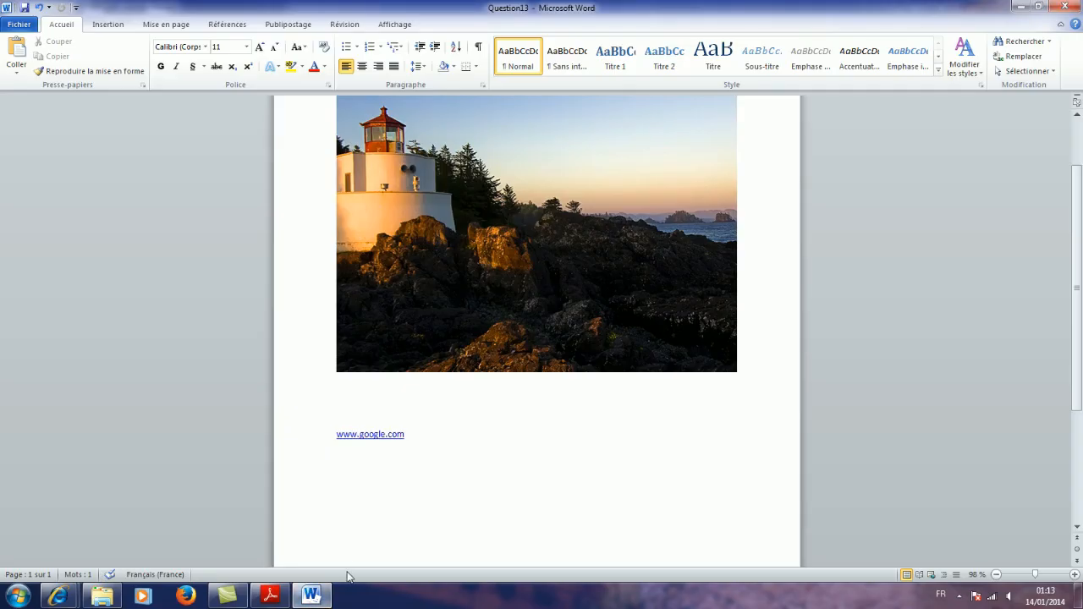
{"action": "left_click", "coordinate": [18, 27]}
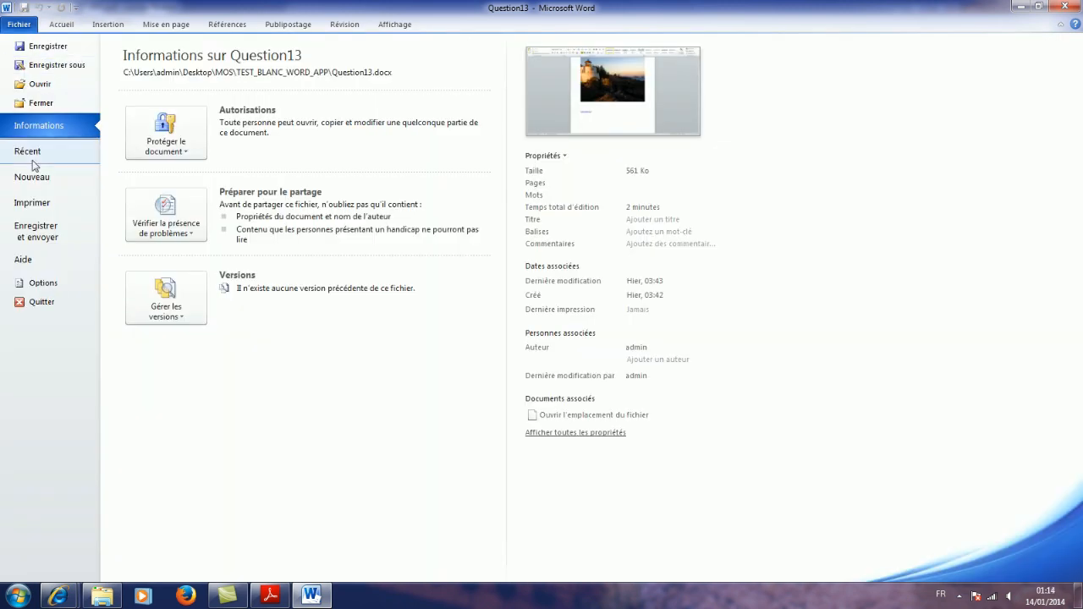
{"action": "left_click", "coordinate": [44, 283]}
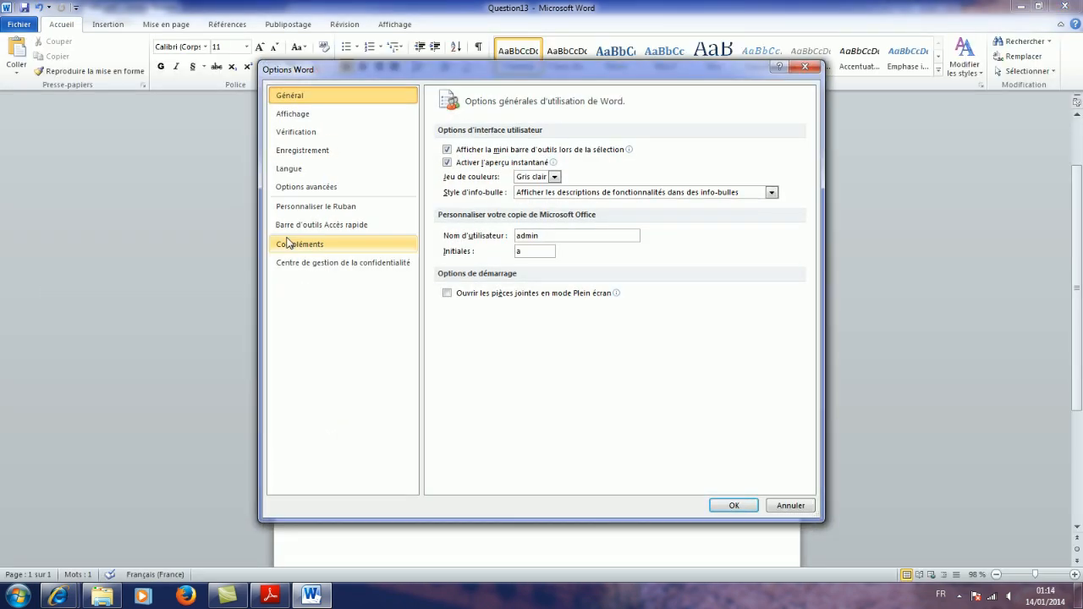
{"action": "left_click", "coordinate": [306, 135]}
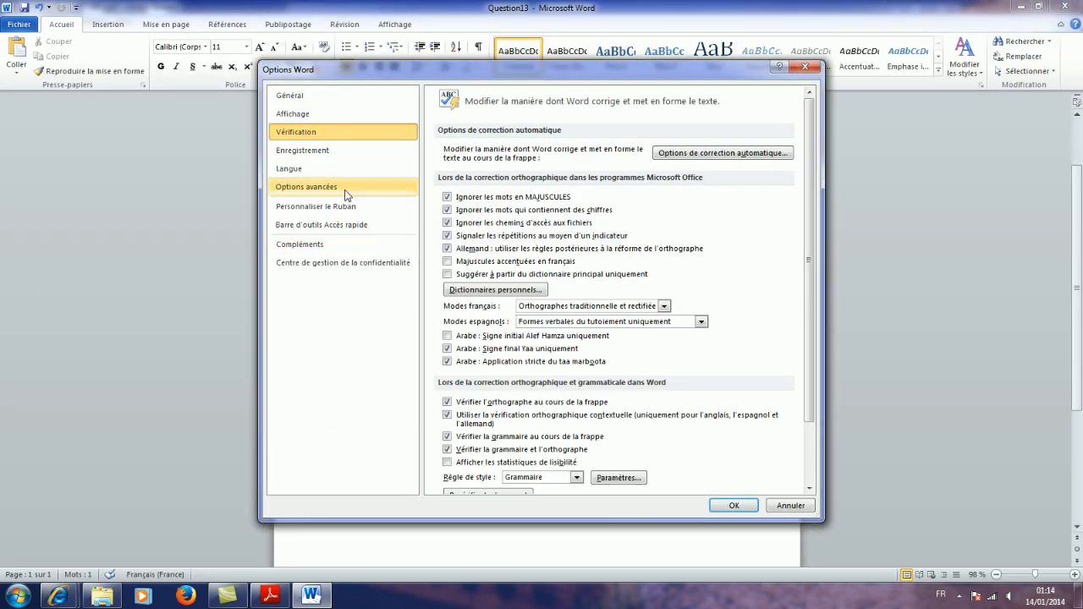
{"action": "left_click", "coordinate": [715, 155]}
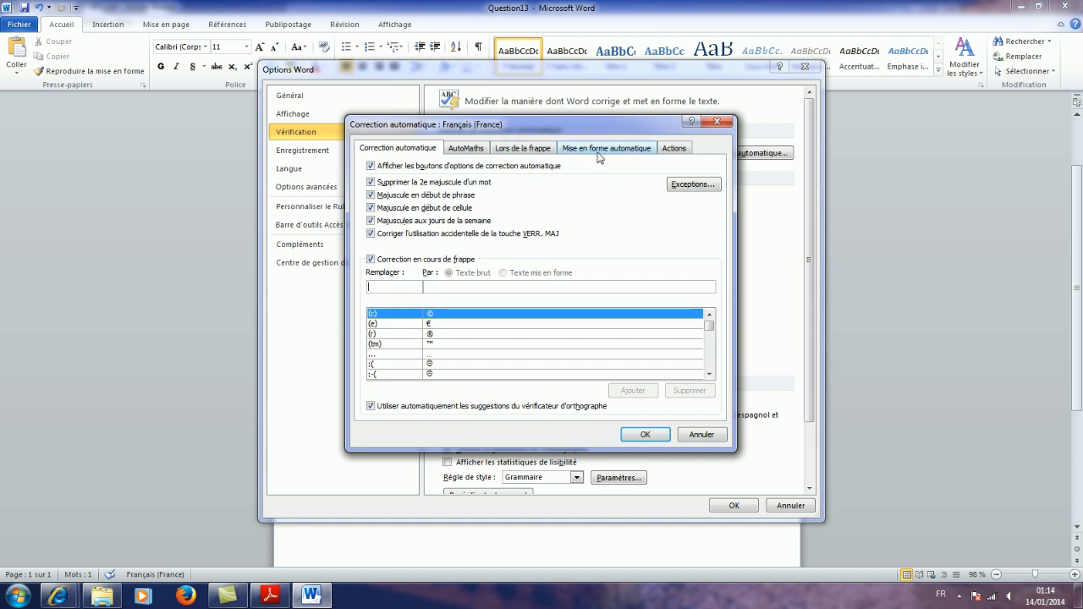
{"action": "left_click", "coordinate": [519, 151]}
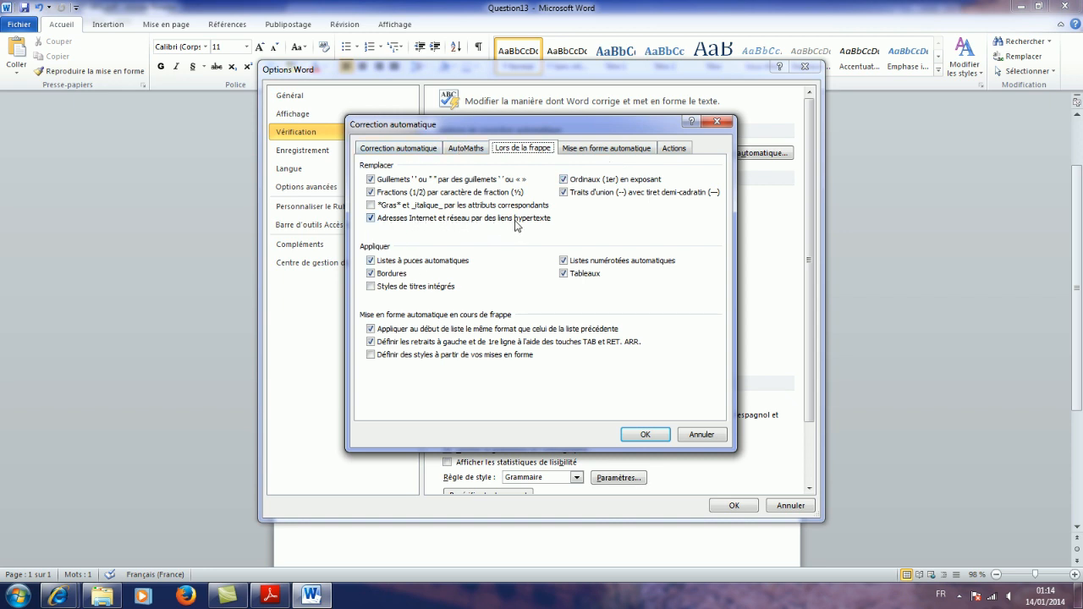
{"action": "left_click", "coordinate": [370, 219]}
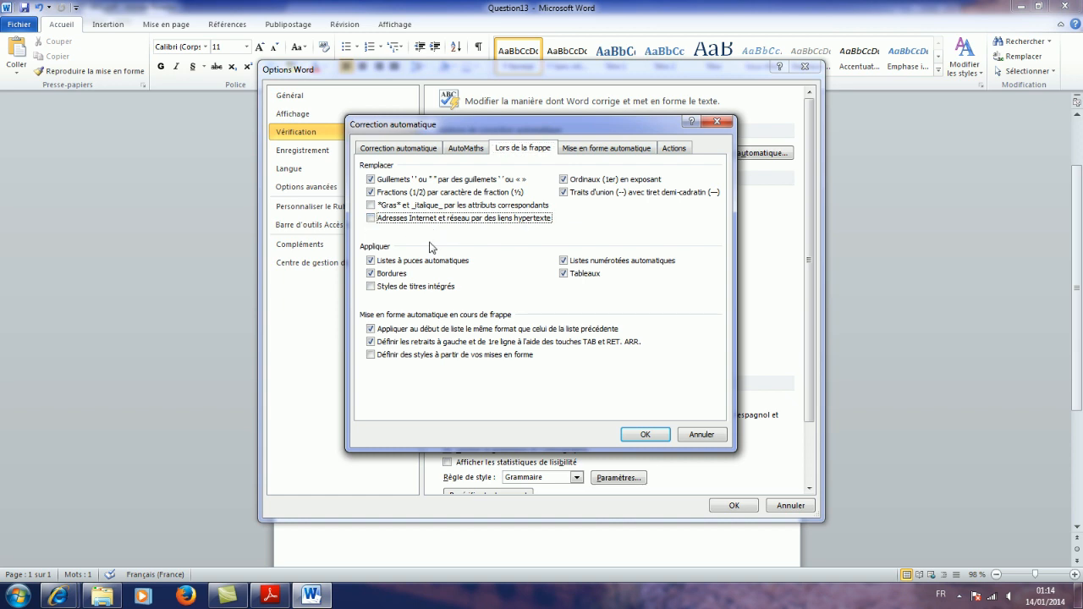
- Disable Adresses Internet et réseau par des liens hypertexte in the Mise en forme automatique options as well and accept the Word options
{"action": "left_click", "coordinate": [582, 151]}
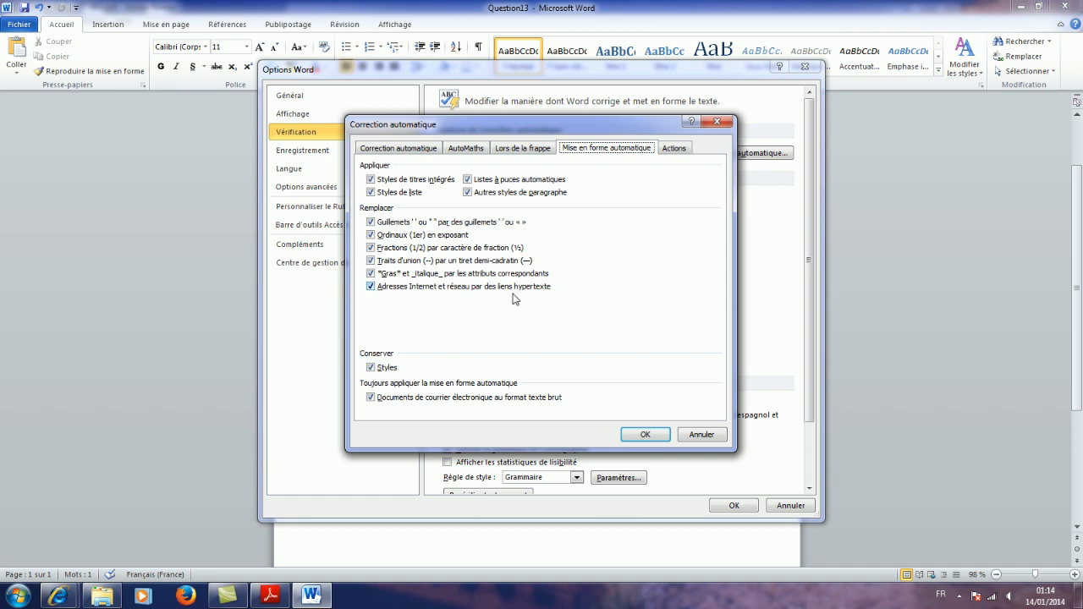
{"action": "left_click", "coordinate": [372, 287]}
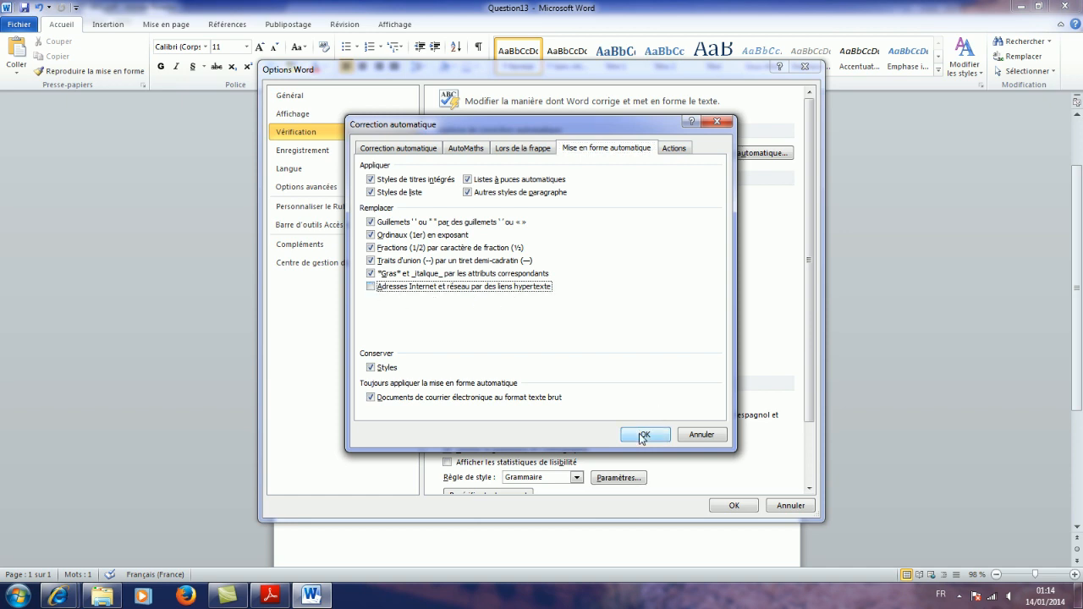
{"action": "left_click", "coordinate": [643, 436]}
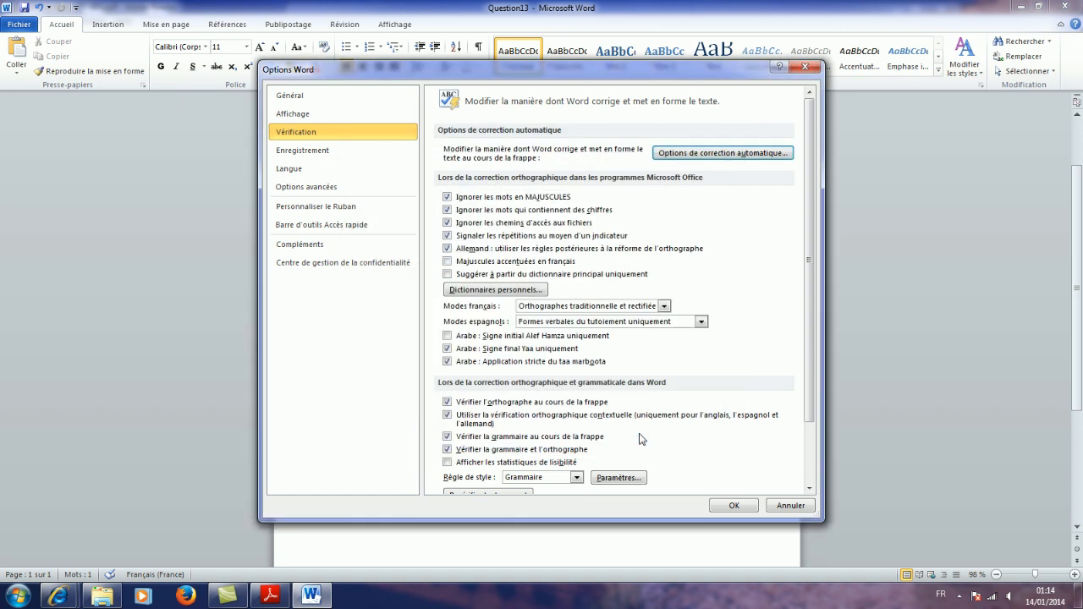
{"action": "left_click", "coordinate": [731, 506]}
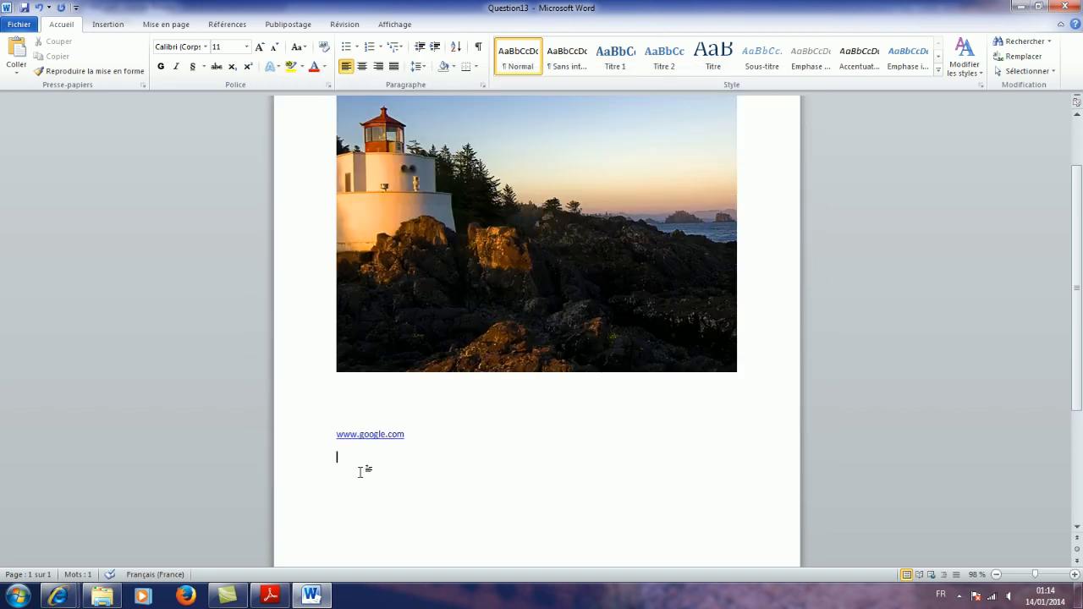
{"action": "type", "text": "www.google.com"}
{"action": "left_click", "coordinate": [281, 596]}
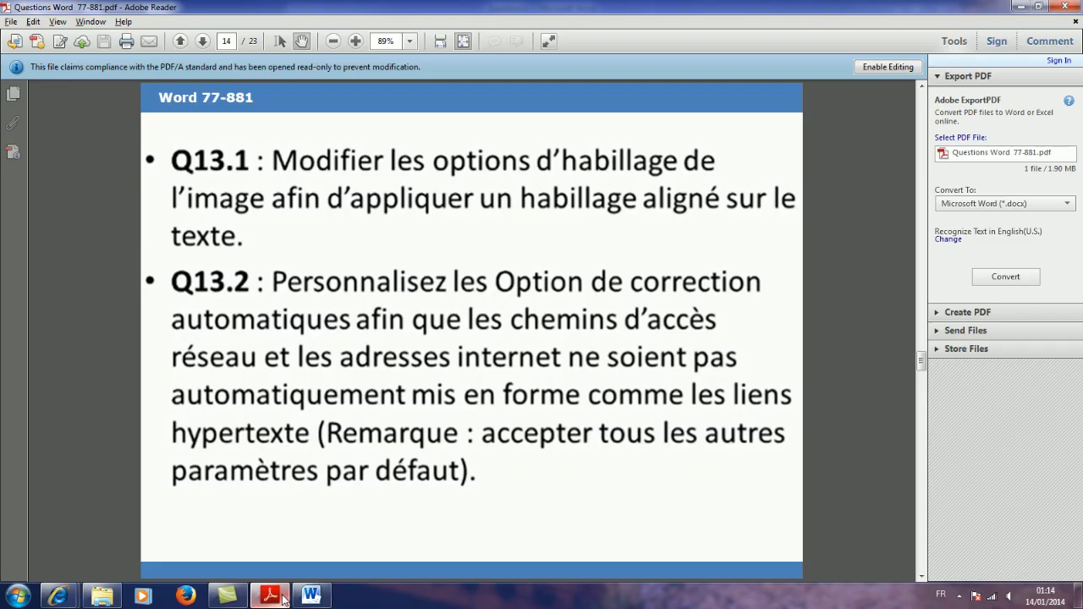
{"action": "left_click", "coordinate": [284, 597]}
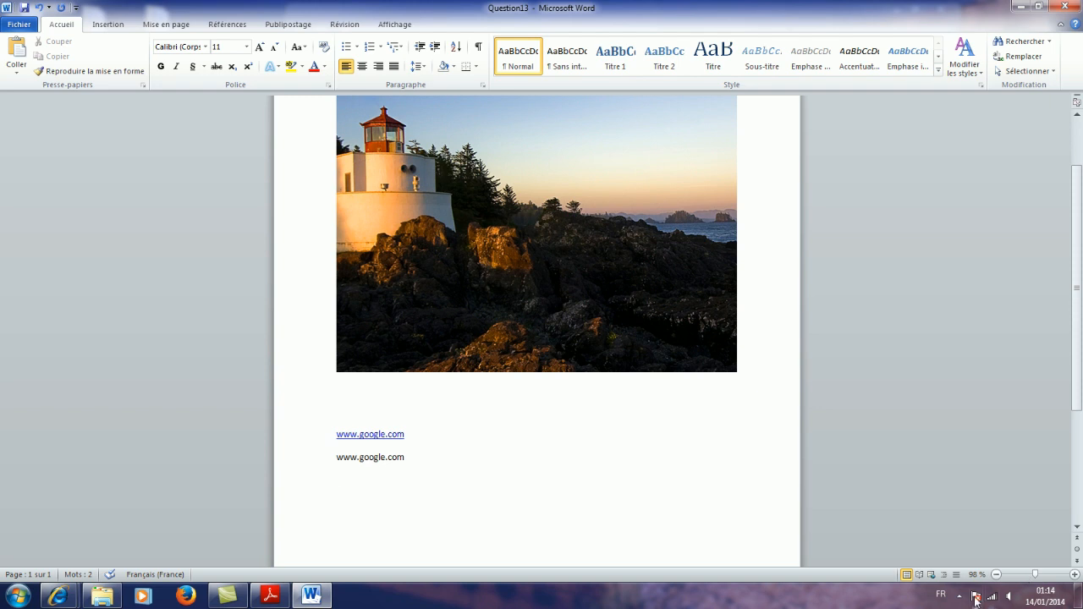
{"action": "left_click", "coordinate": [959, 601]}
{"action": "left_click", "coordinate": [962, 522]}
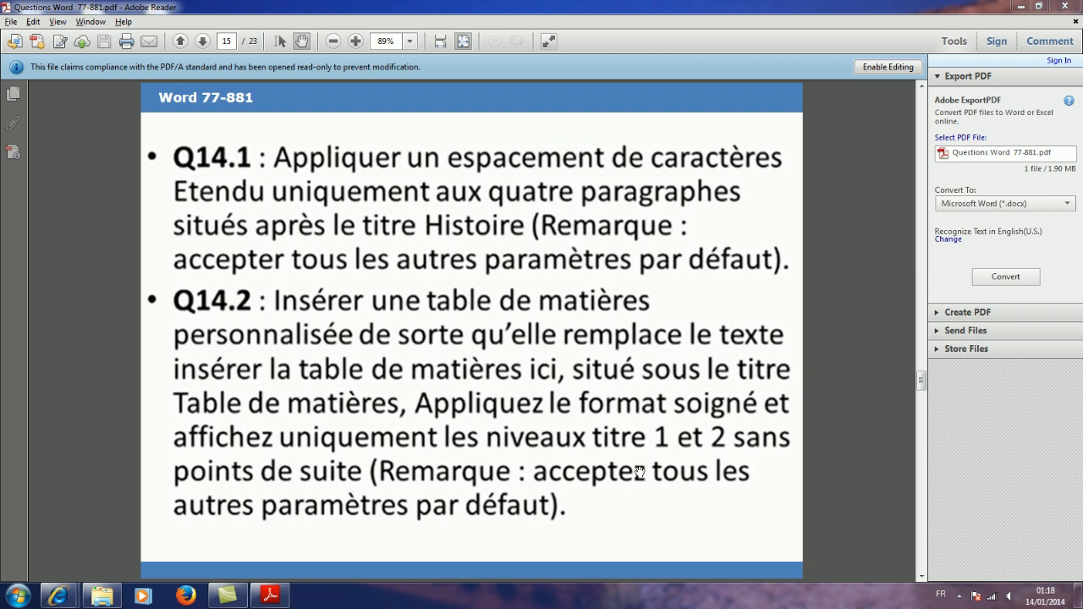
- Open the Question14 document from the test folder and read the character spacing instruction Q14.1 in the PDF
{"action": "left_click", "coordinate": [102, 596]}
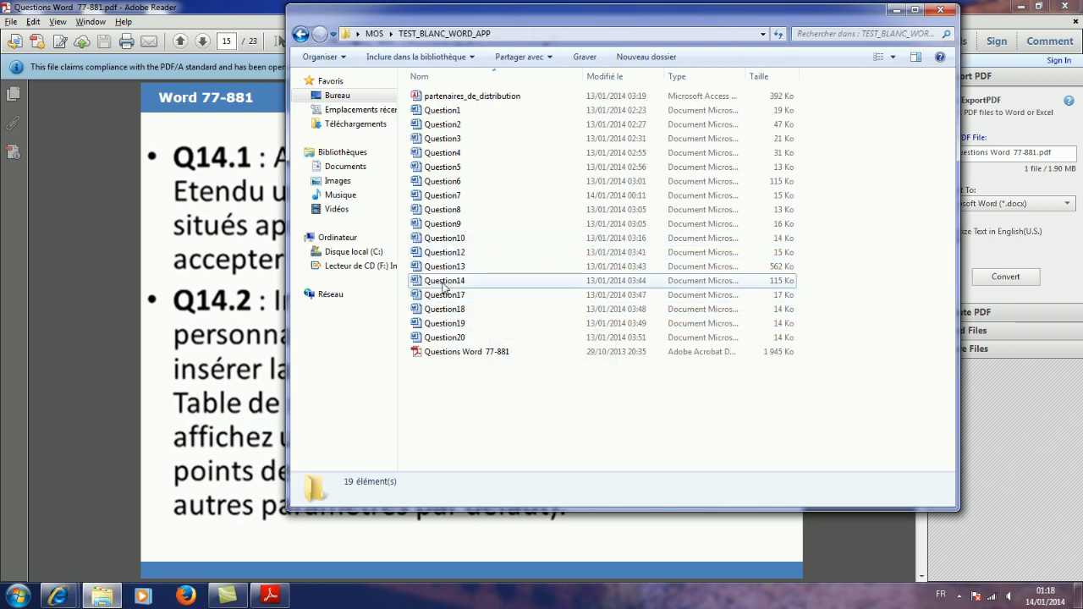
{"action": "double_click", "coordinate": [443, 280]}
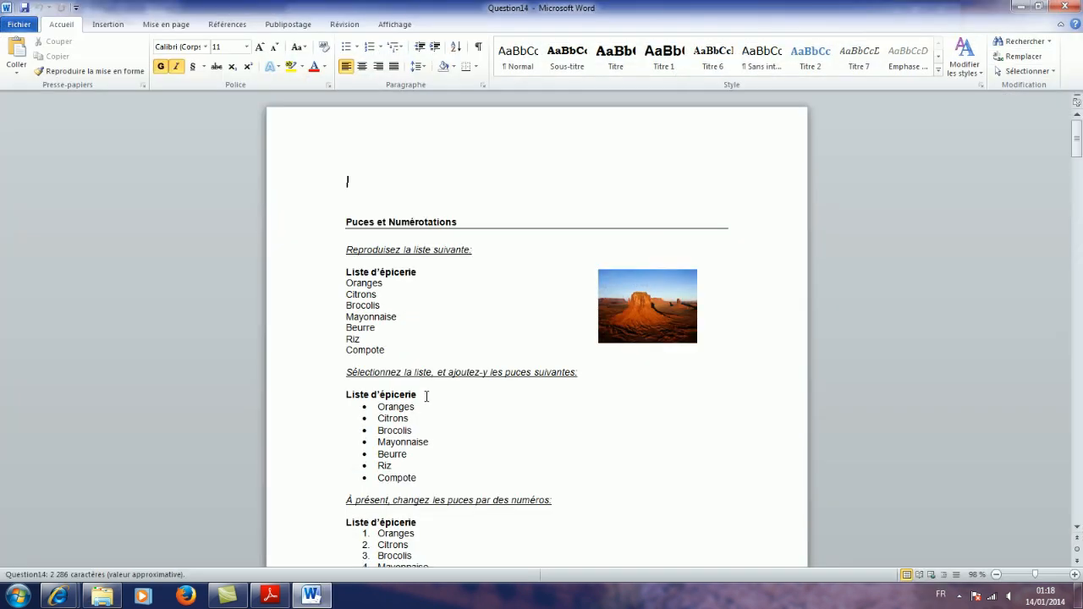
{"action": "left_click", "coordinate": [270, 596]}
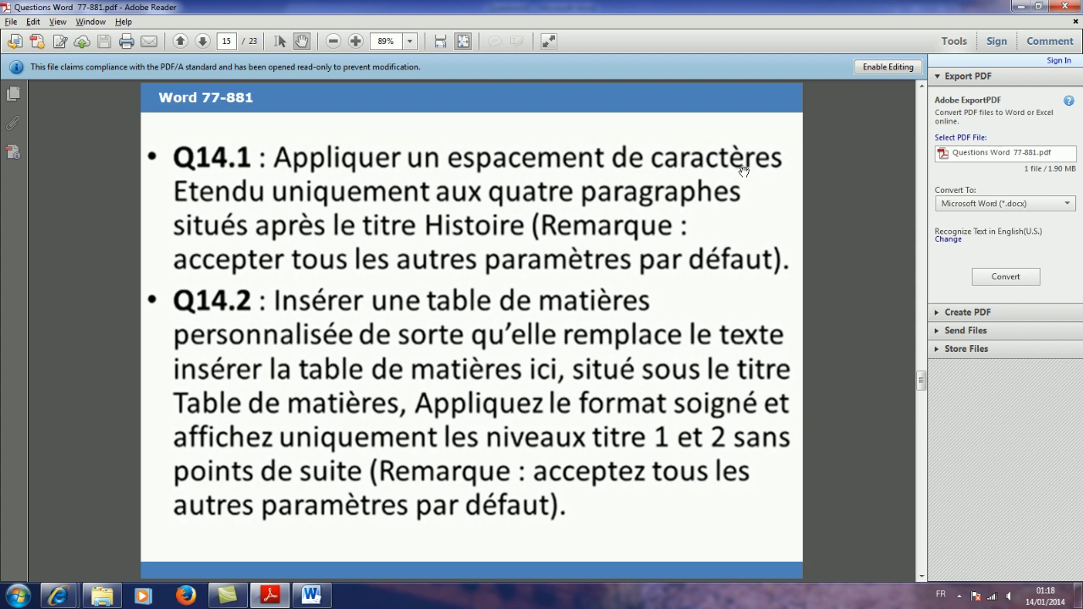
{"action": "left_click", "coordinate": [311, 595]}
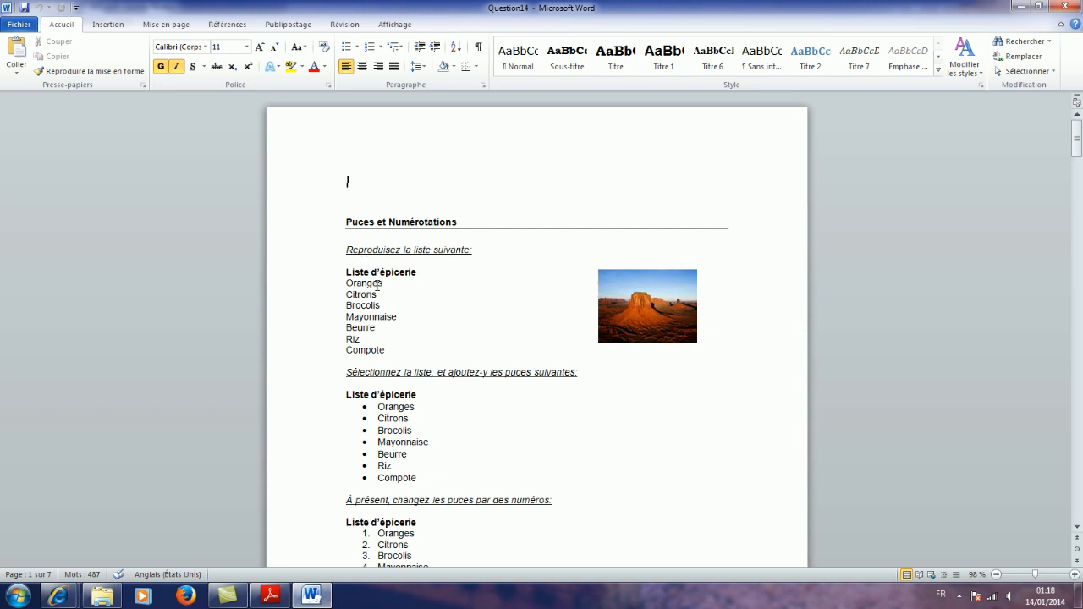
- Apply Étendu character spacing to the first page's text from Reproduisez la liste suivante through the last checkmarked grocery list
{"action": "scroll", "coordinate": [402, 386], "scroll_direction": "down", "scroll_amount": 5}
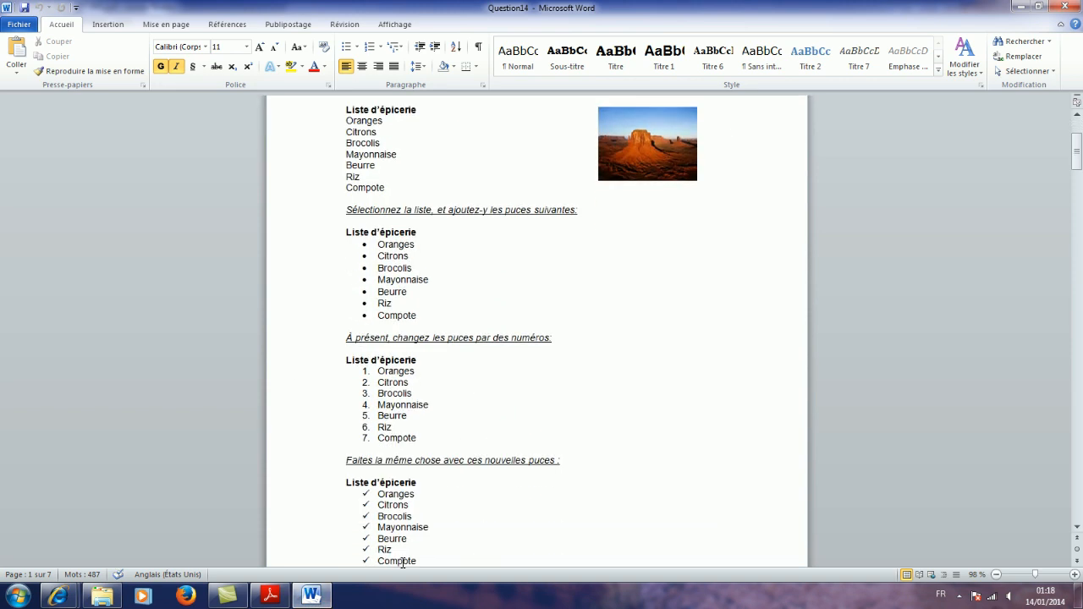
{"action": "scroll", "coordinate": [403, 561], "scroll_direction": "up", "scroll_amount": 4}
{"action": "left_click_drag", "start_coordinate": [341, 217], "coordinate": [459, 479]}
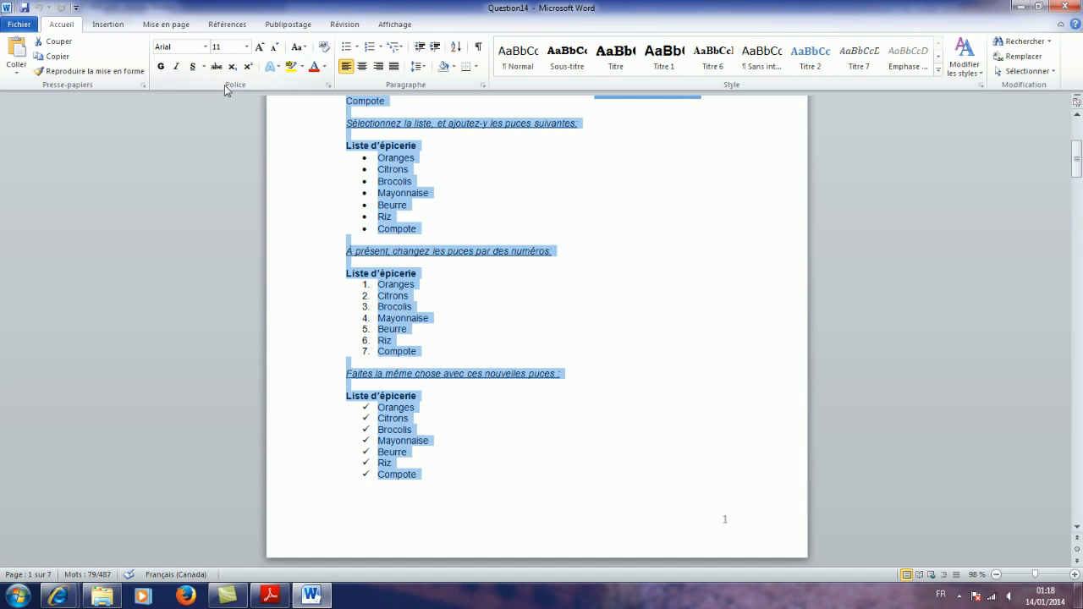
{"action": "left_click", "coordinate": [330, 88]}
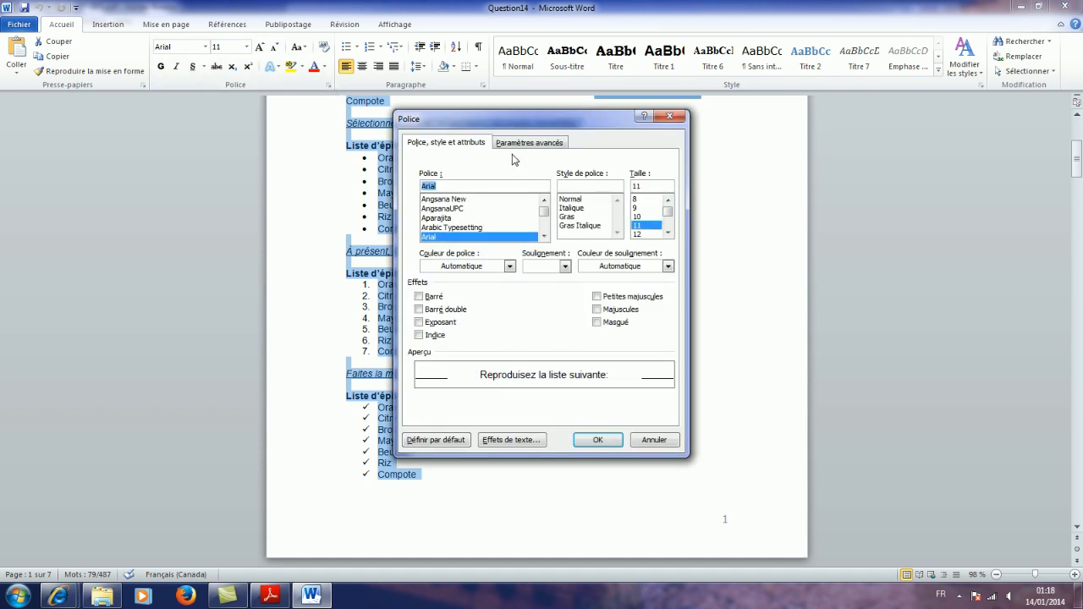
{"action": "left_click", "coordinate": [517, 144]}
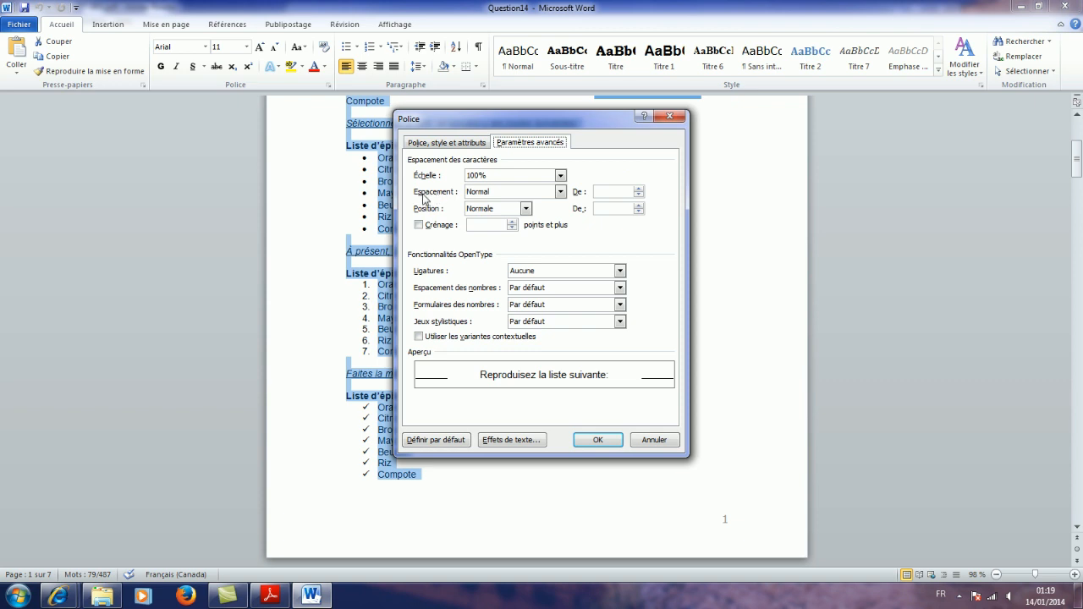
{"action": "left_click", "coordinate": [560, 192]}
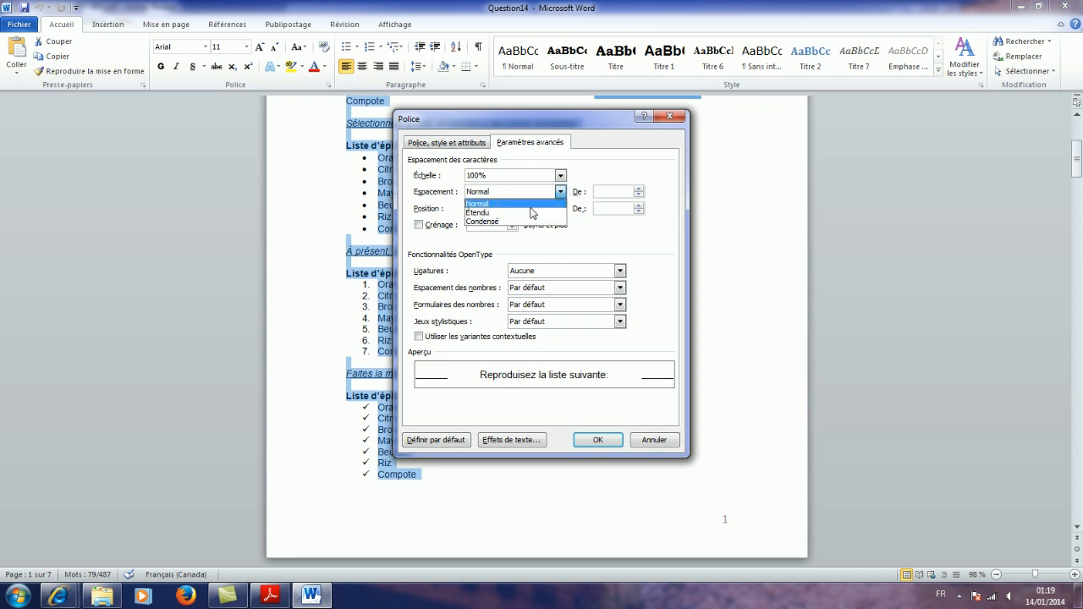
{"action": "left_click", "coordinate": [526, 212]}
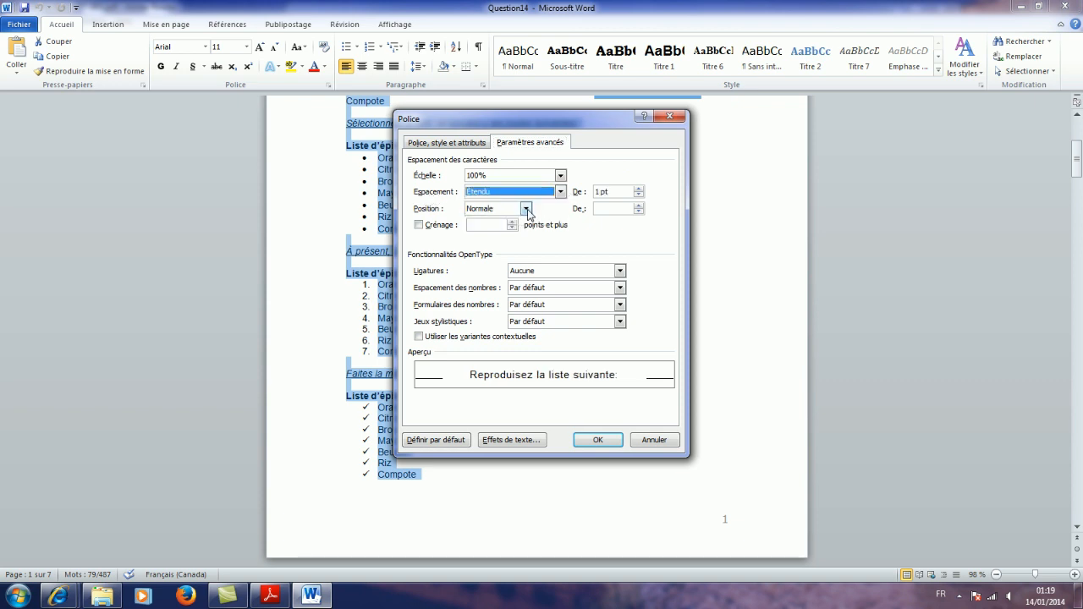
{"action": "left_click", "coordinate": [598, 441]}
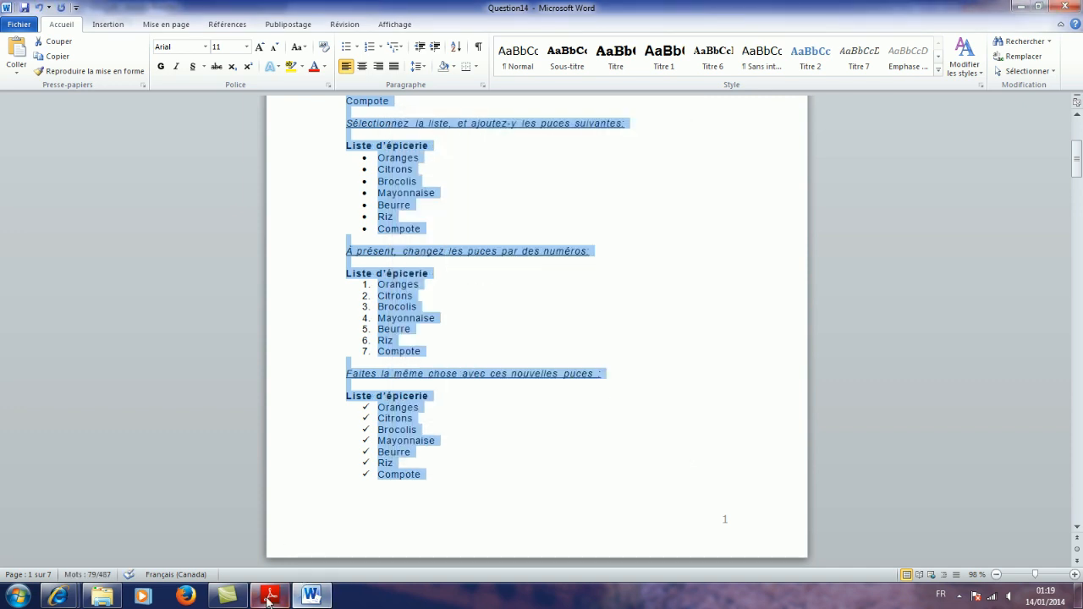
- Read the table of contents instruction Q14.2 in the PDF and look through the Question14 document for the placeholder text to replace
{"action": "left_click", "coordinate": [287, 599]}
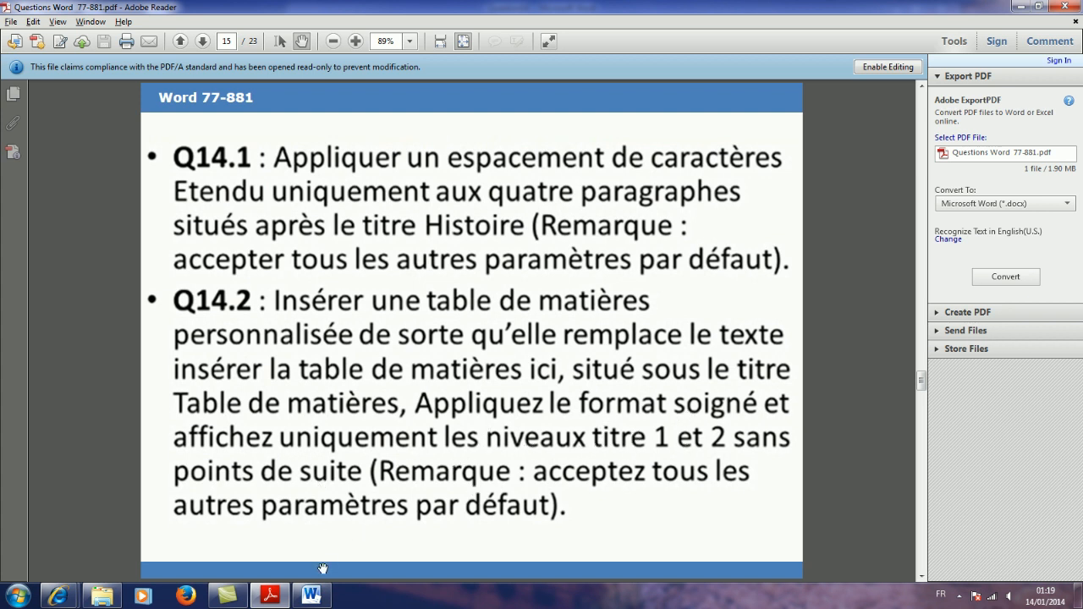
{"action": "left_click", "coordinate": [312, 596]}
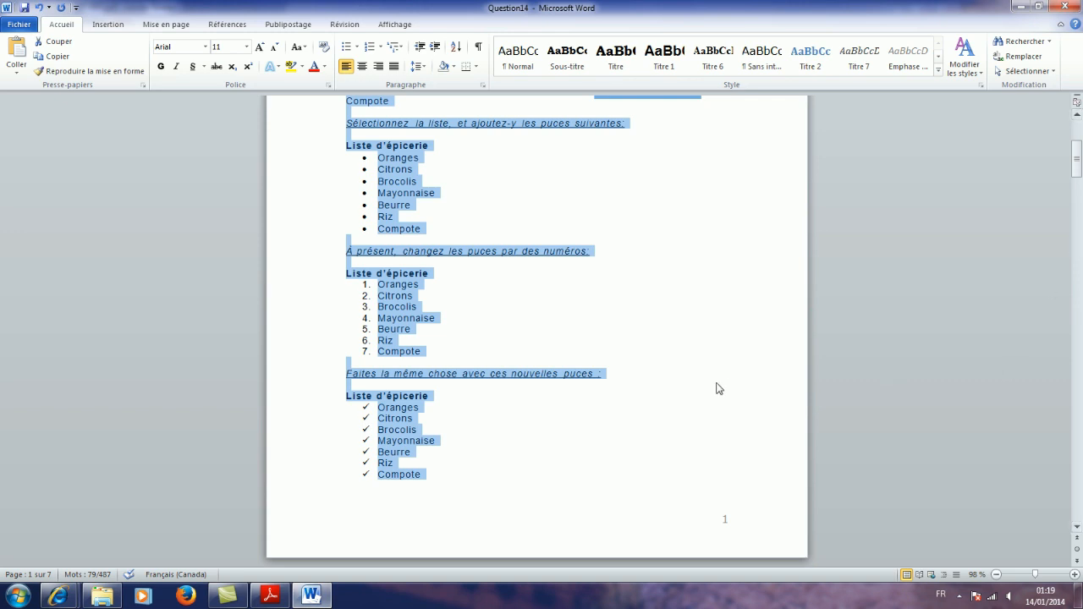
{"action": "scroll", "coordinate": [717, 388], "scroll_direction": "up", "scroll_amount": 5}
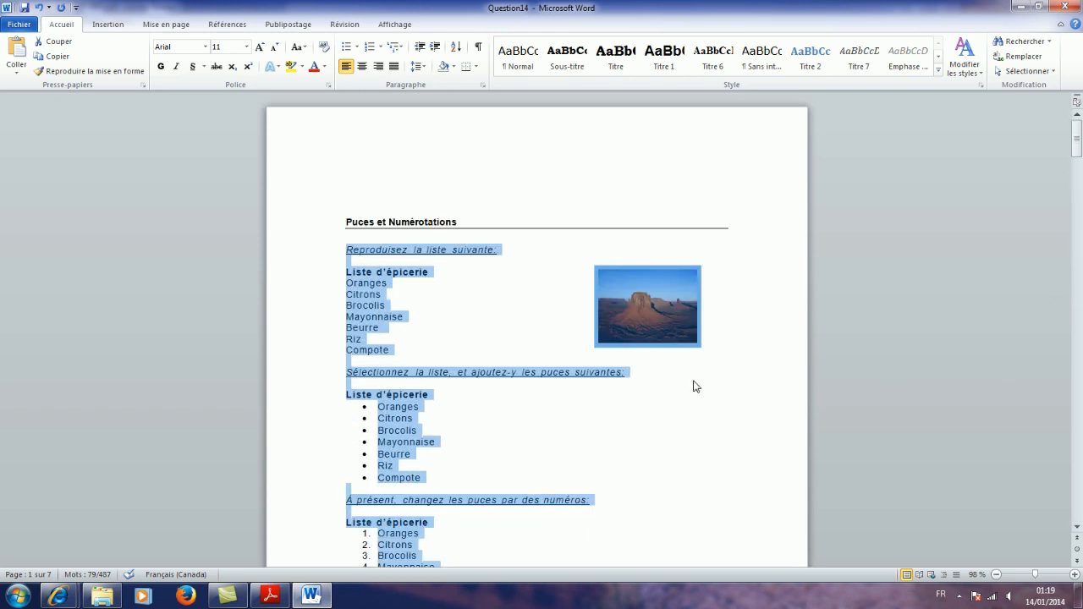
{"action": "scroll", "coordinate": [693, 387], "scroll_direction": "down", "scroll_amount": 13}
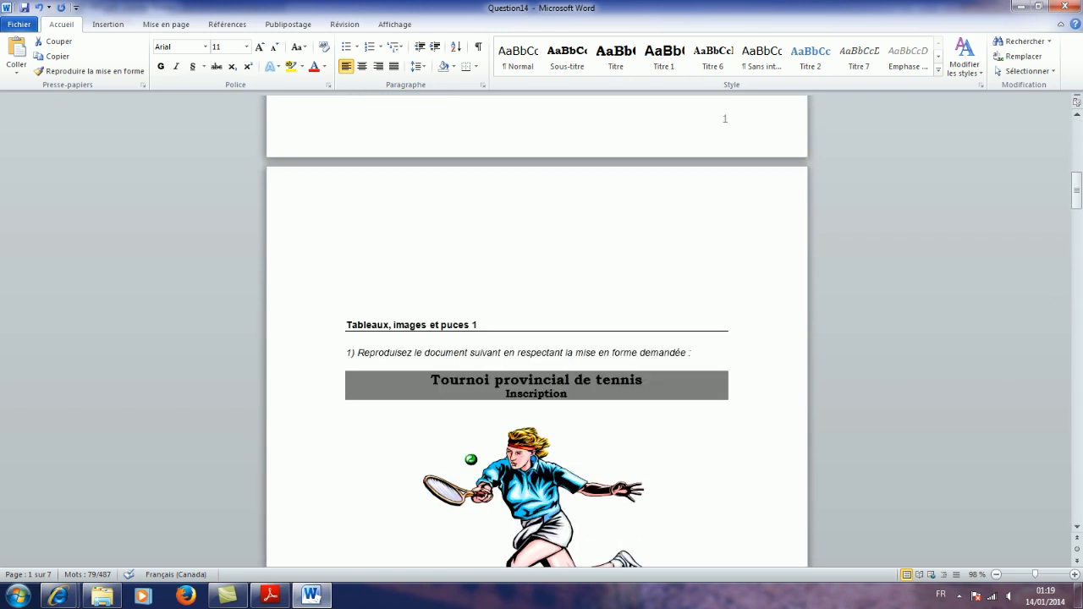
{"action": "scroll", "coordinate": [690, 382], "scroll_direction": "down", "scroll_amount": 1}
{"action": "scroll", "coordinate": [690, 382], "scroll_direction": "down", "scroll_amount": 11}
{"action": "scroll", "coordinate": [689, 381], "scroll_direction": "up", "scroll_amount": 17}
{"action": "left_click", "coordinate": [311, 596]}
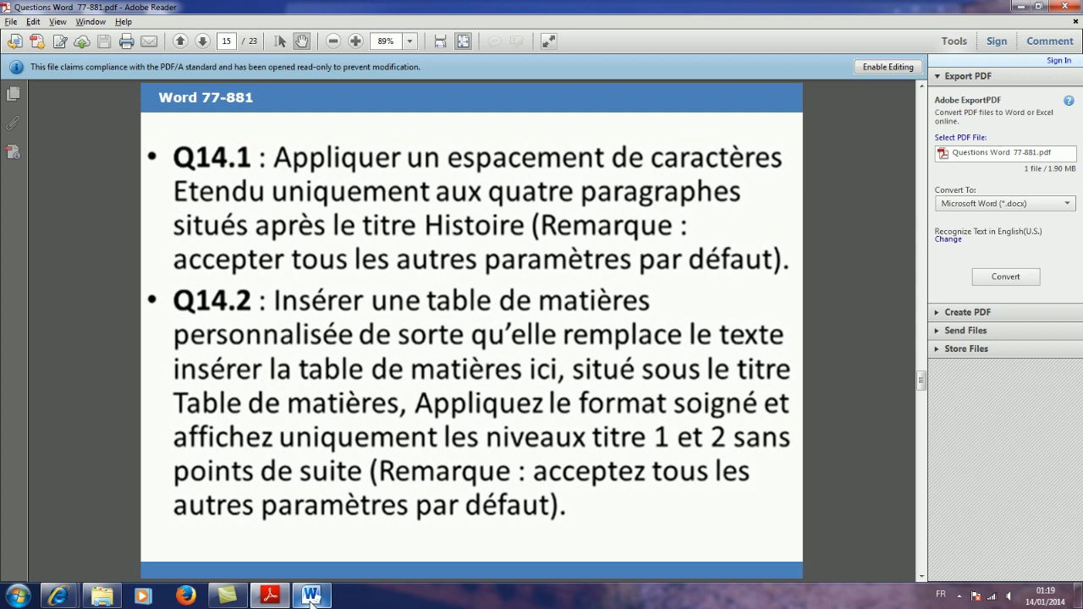
{"action": "left_click", "coordinate": [311, 597]}
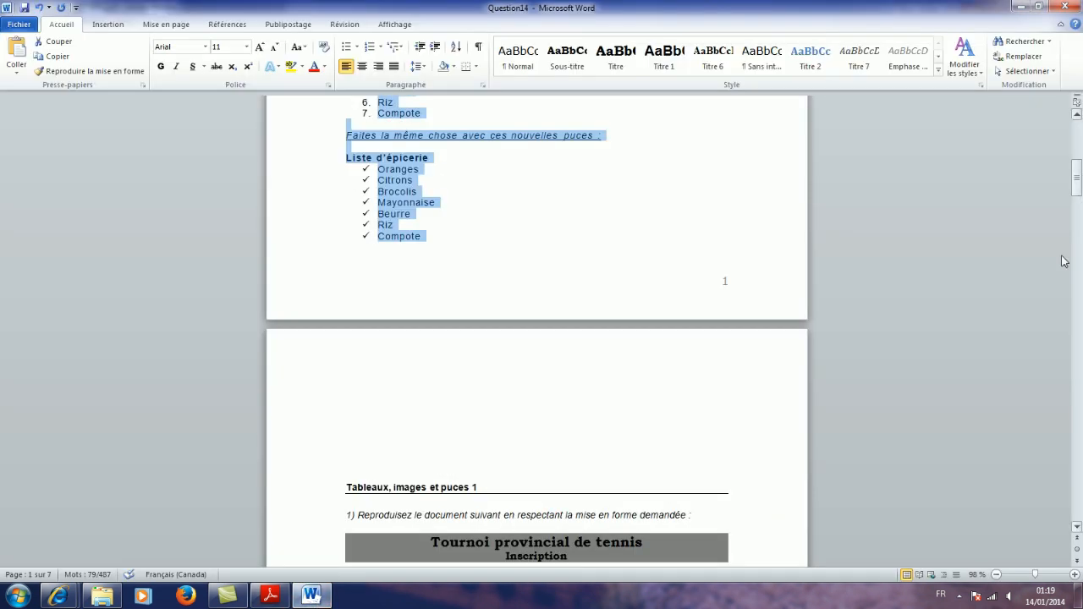
{"action": "left_click_drag", "start_coordinate": [1077, 174], "coordinate": [1068, 136]}
{"action": "left_click", "coordinate": [959, 595]}
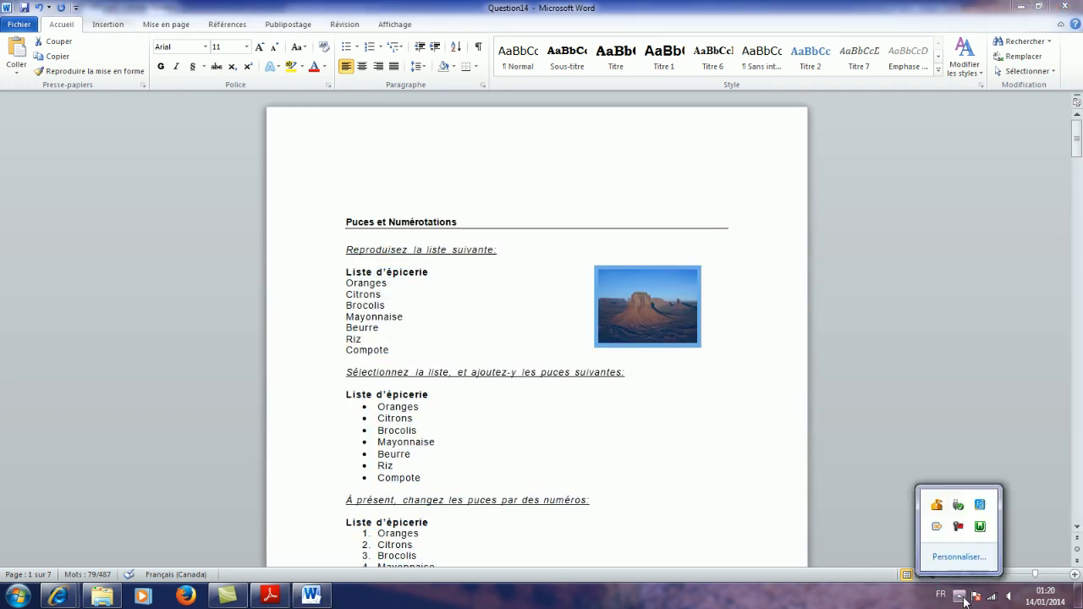
{"action": "left_click", "coordinate": [961, 526]}
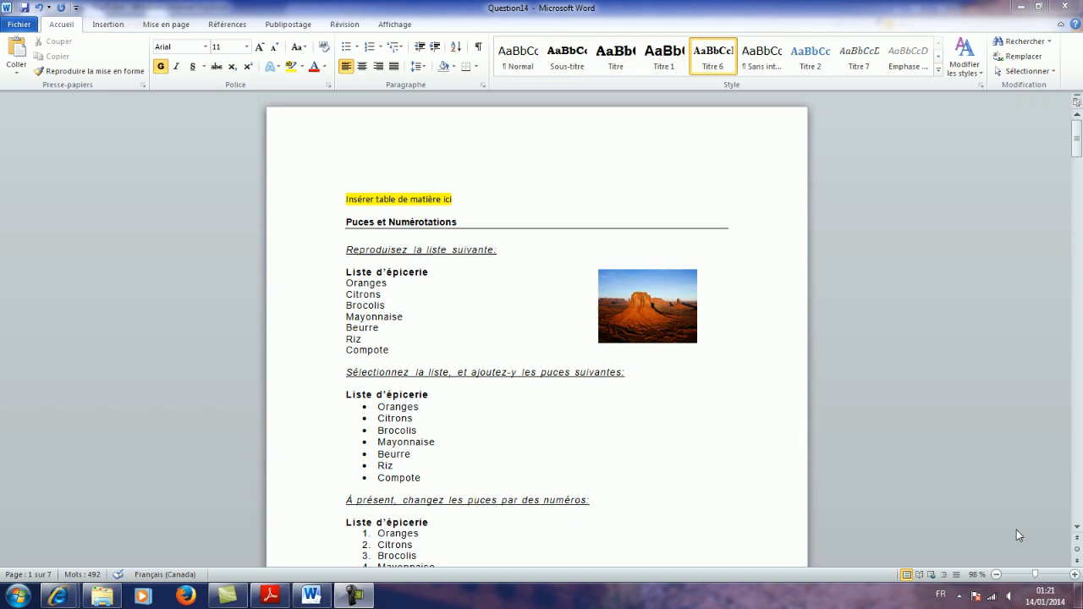
- Open the custom table of contents settings for the highlighted text Insérer table de matière ici and recheck Q14.2 in the PDF
{"action": "left_click_drag", "start_coordinate": [343, 199], "coordinate": [456, 201]}
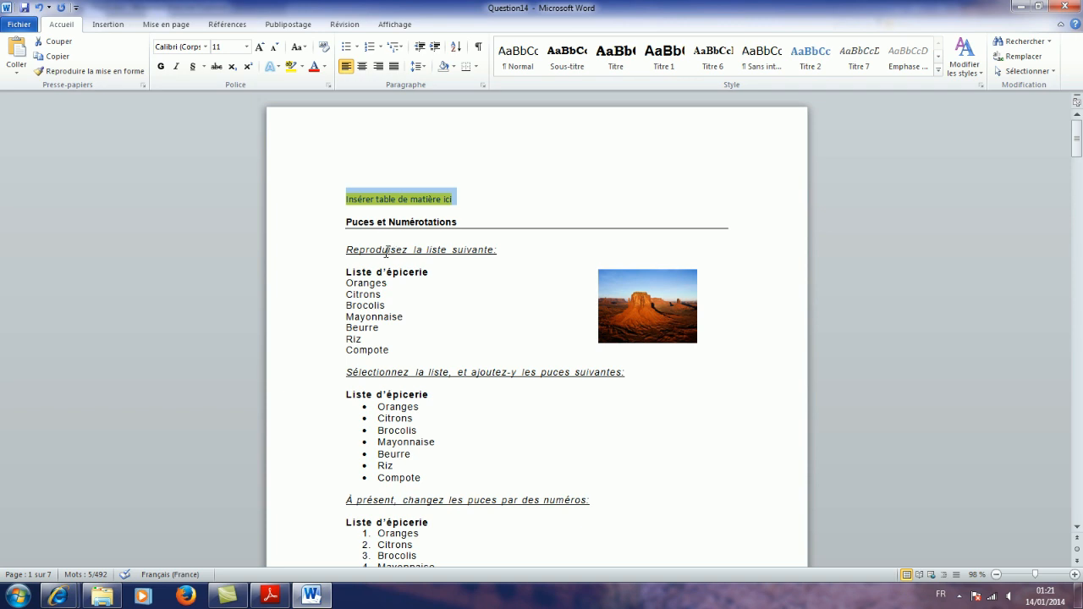
{"action": "left_click", "coordinate": [228, 23]}
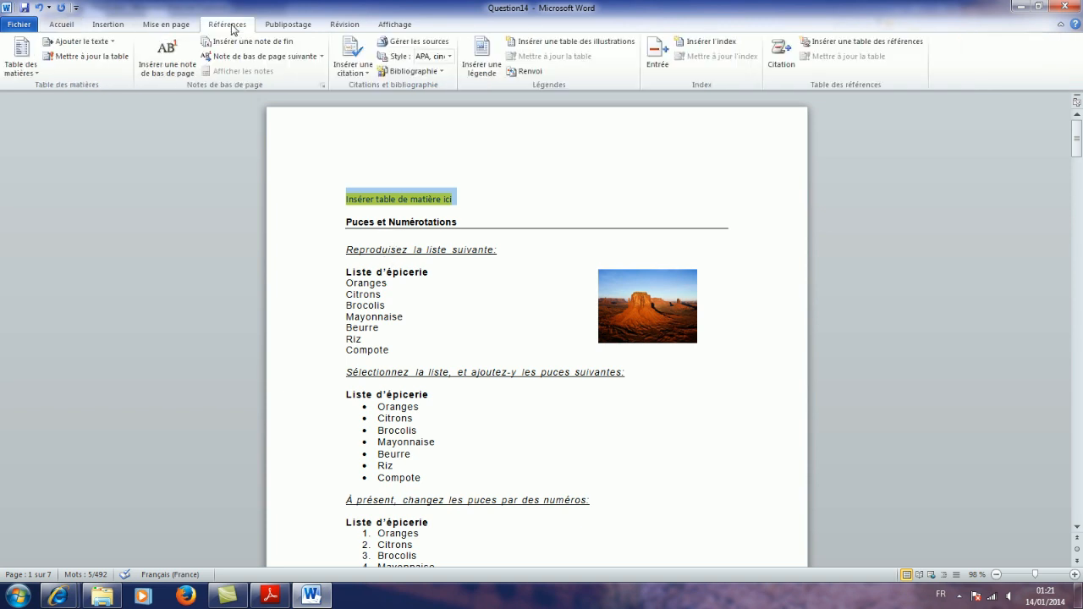
{"action": "left_click", "coordinate": [36, 73]}
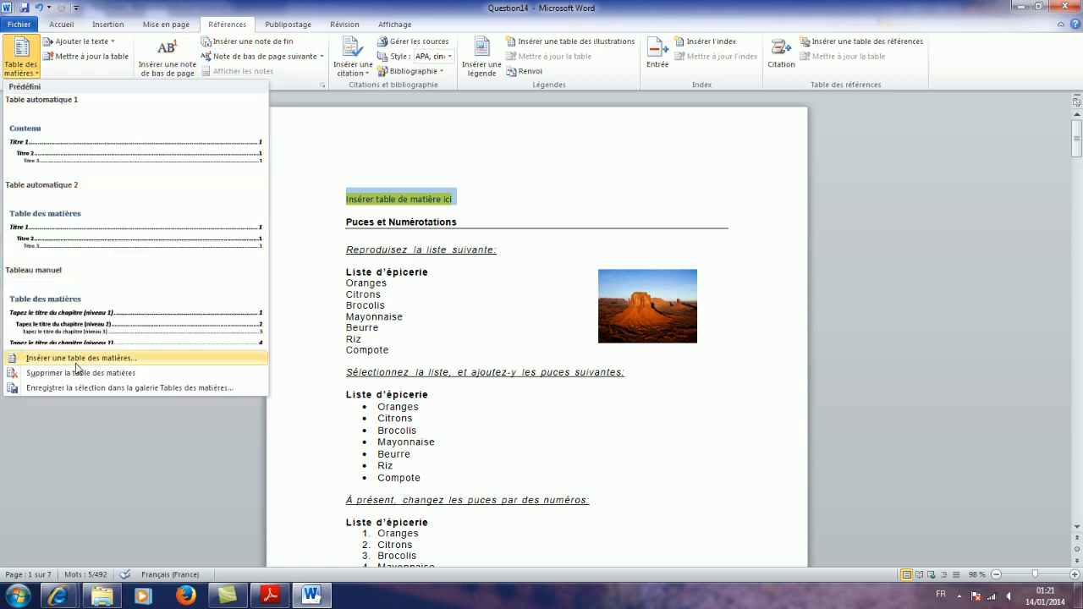
{"action": "left_click", "coordinate": [76, 413]}
{"action": "left_click", "coordinate": [270, 597]}
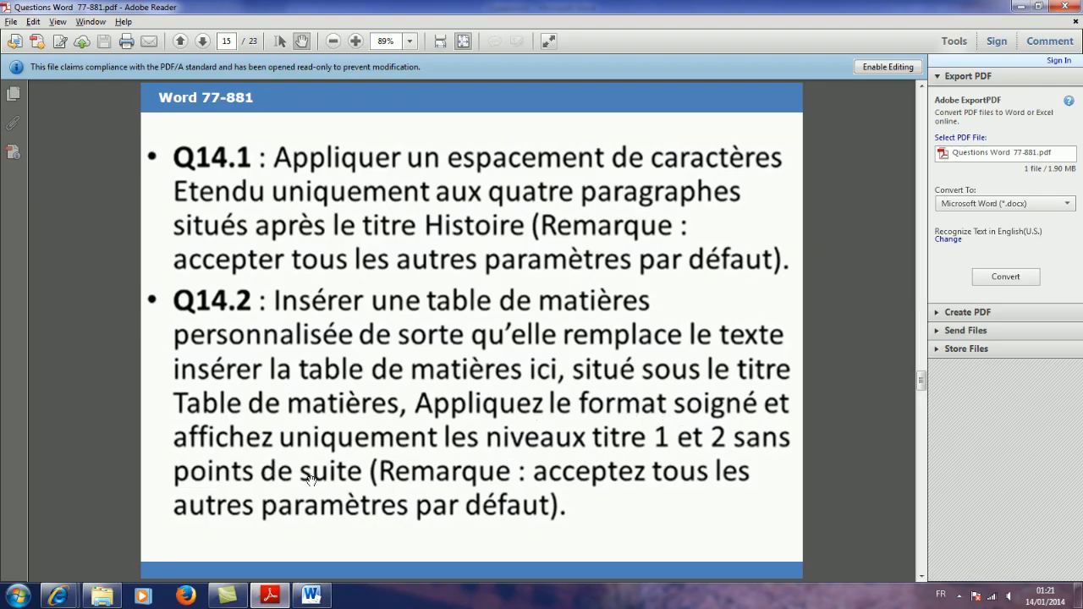
{"action": "left_click", "coordinate": [320, 597]}
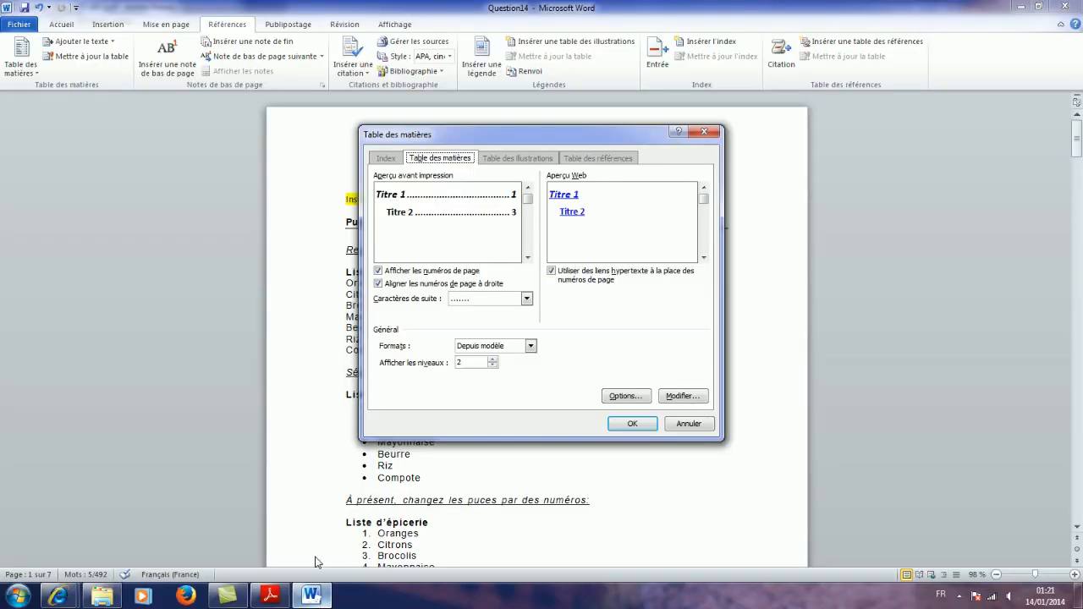
- Insert the table of contents in the Soigné format with no leader characters, agreeing to replace the selected table
{"action": "left_click", "coordinate": [531, 347]}
{"action": "left_click", "coordinate": [469, 376]}
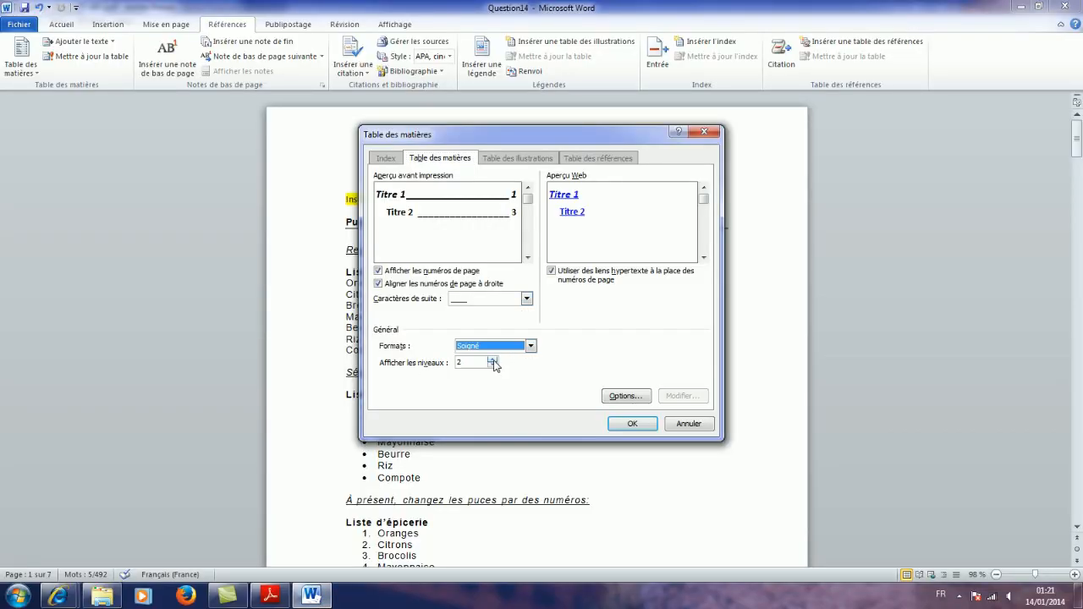
{"action": "left_click", "coordinate": [526, 299]}
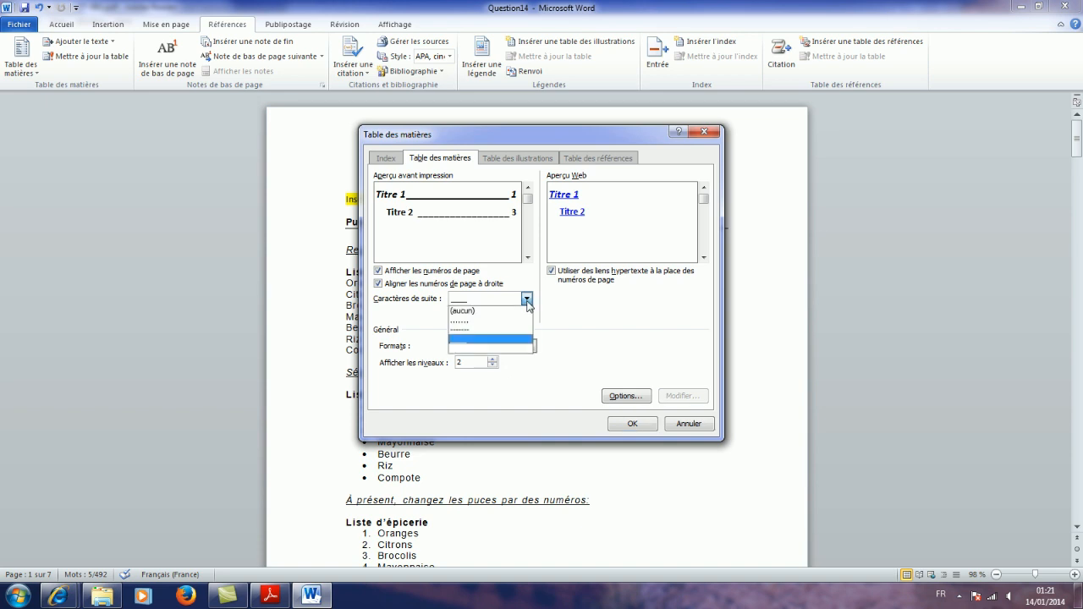
{"action": "left_click", "coordinate": [509, 322]}
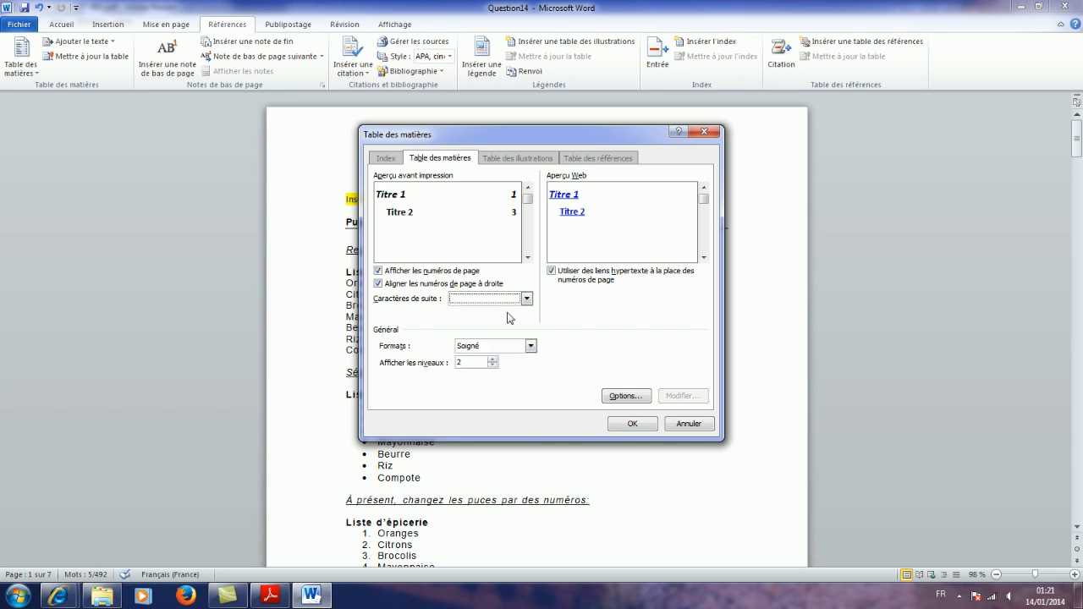
{"action": "left_click", "coordinate": [626, 427]}
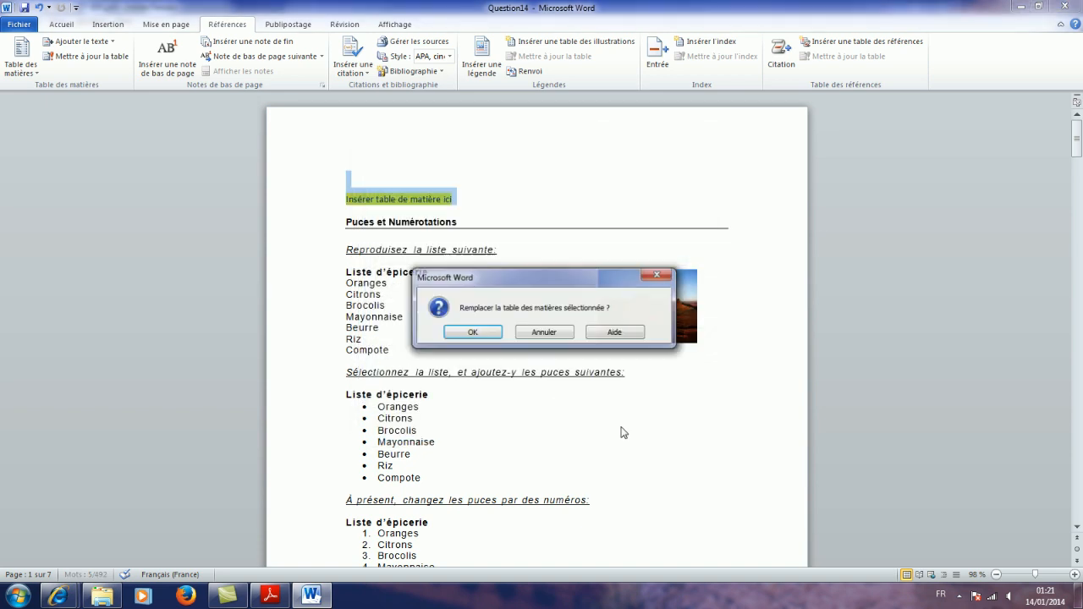
{"action": "left_click", "coordinate": [471, 333]}
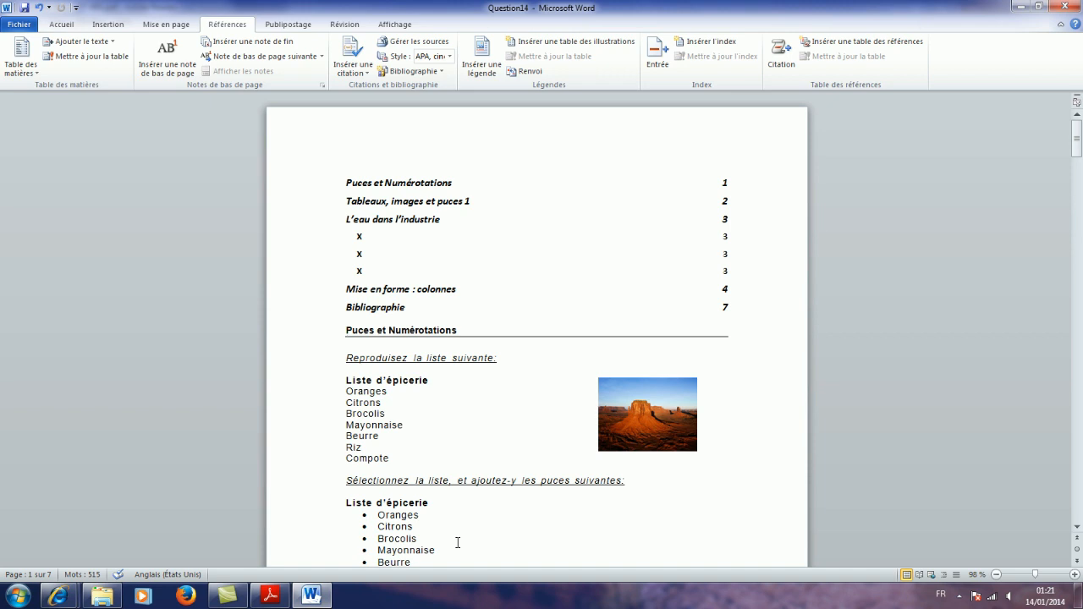
{"action": "left_click", "coordinate": [960, 596]}
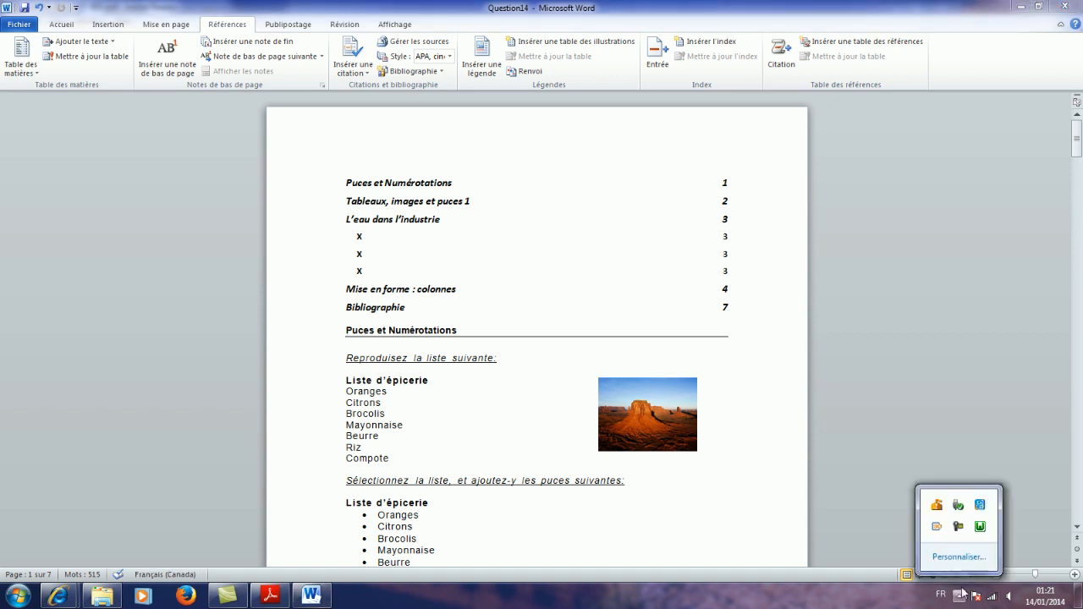
{"action": "left_click", "coordinate": [960, 533]}
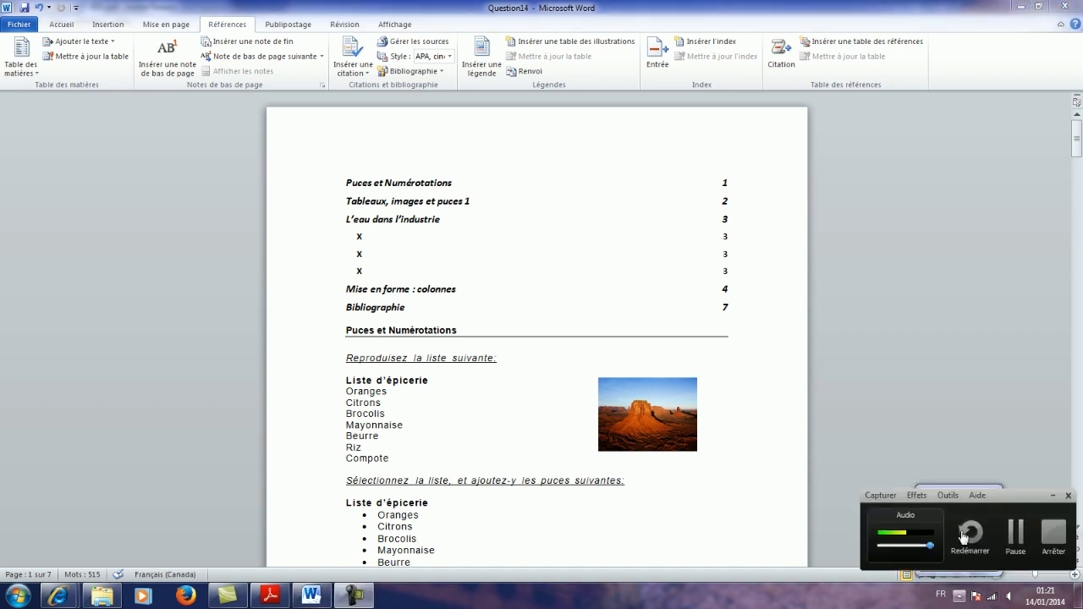
{"action": "left_click", "coordinate": [1060, 543]}
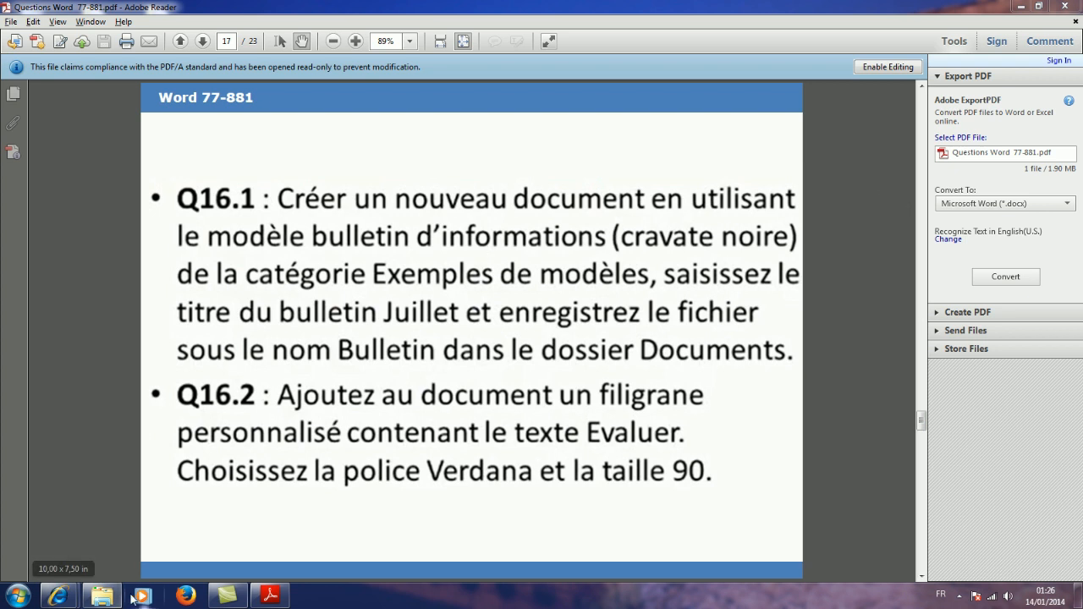
- Minimize the PDF reader, start Word from the desktop and browse the Exemples de modèles category for a new document
{"action": "left_click", "coordinate": [1020, 7]}
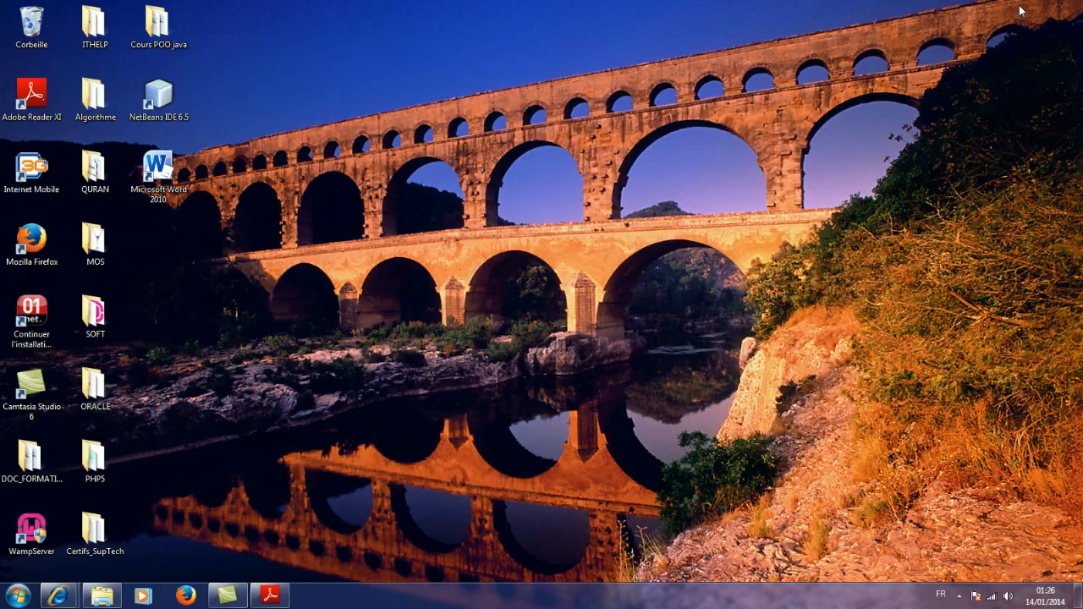
{"action": "double_click", "coordinate": [158, 169]}
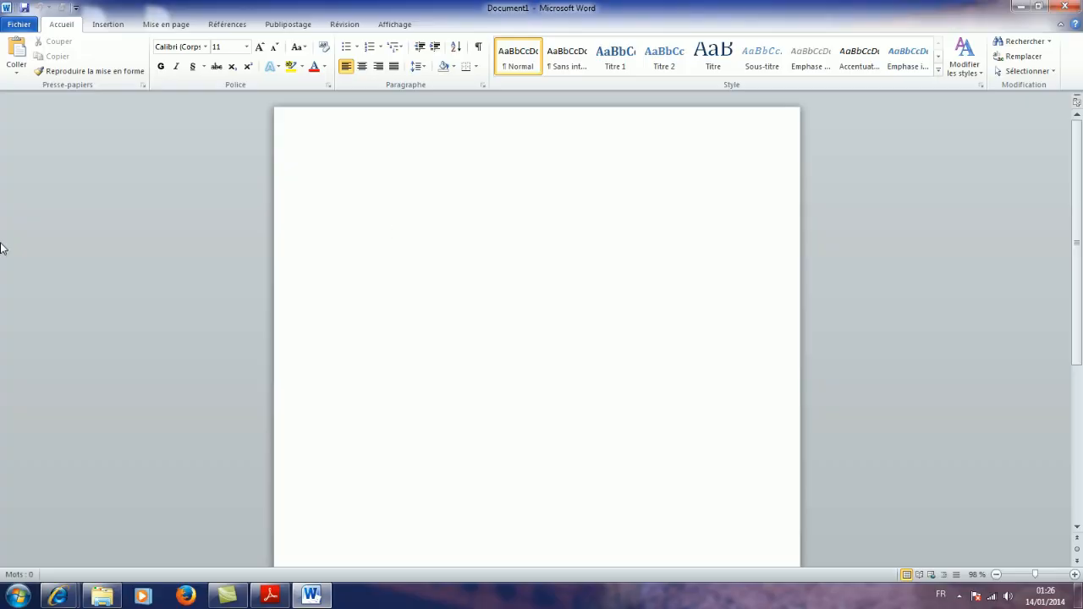
{"action": "left_click", "coordinate": [18, 25]}
{"action": "left_click", "coordinate": [45, 185]}
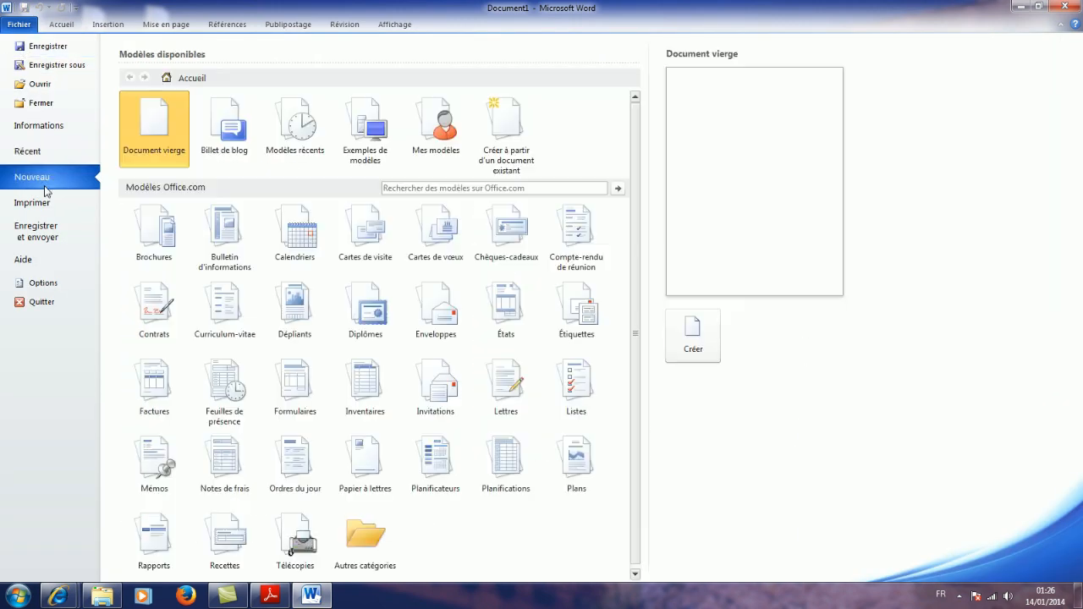
{"action": "left_click", "coordinate": [367, 134]}
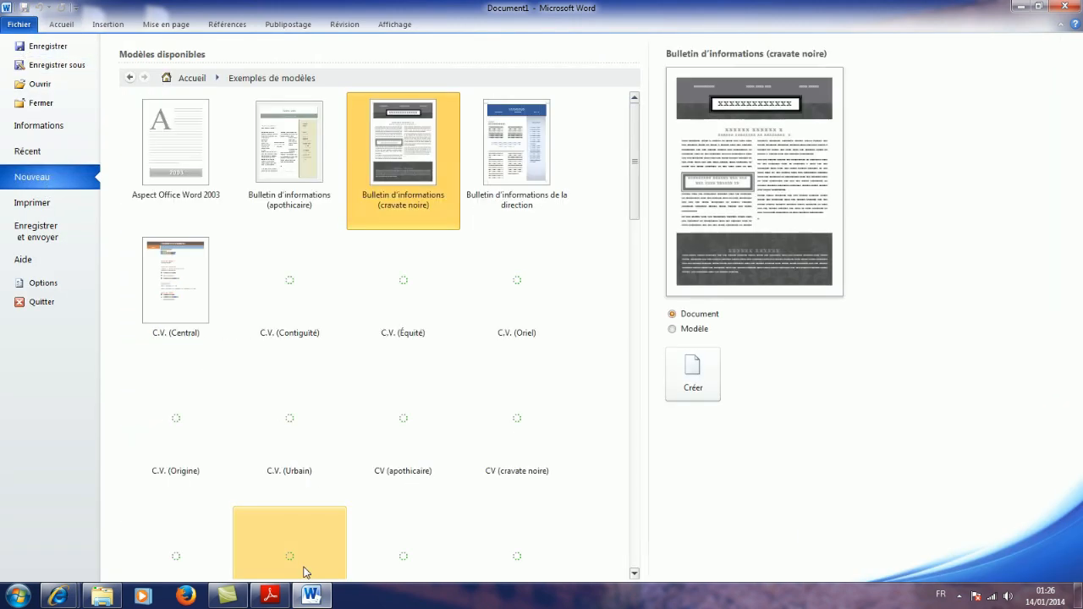
- Recheck Q16.1 in the PDF and create a new Word document from the Bulletin d'informations (cravate noire) template
{"action": "left_click", "coordinate": [270, 597]}
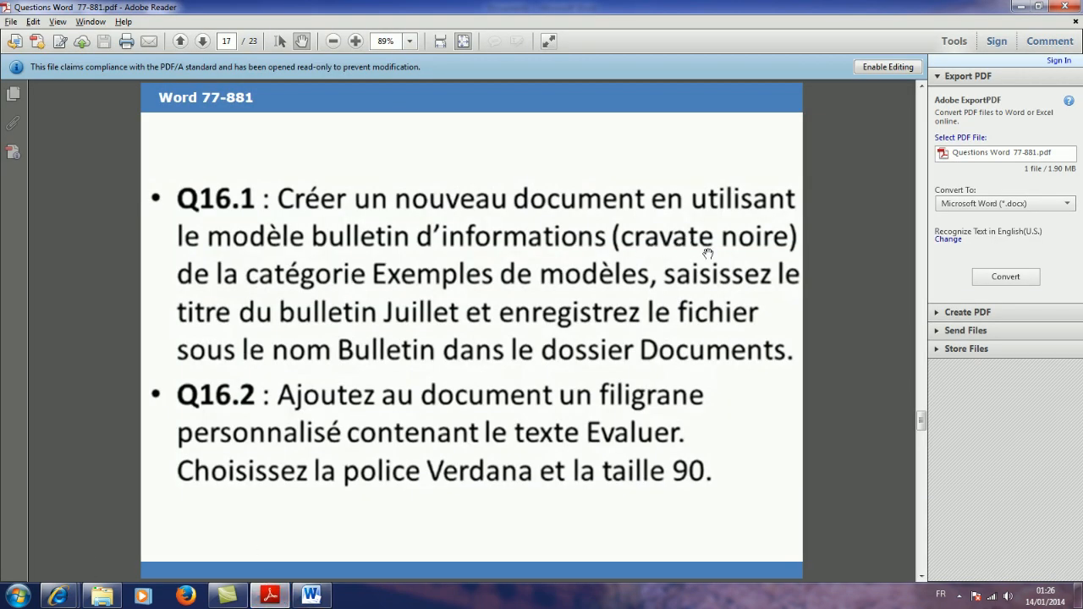
{"action": "left_click", "coordinate": [311, 596]}
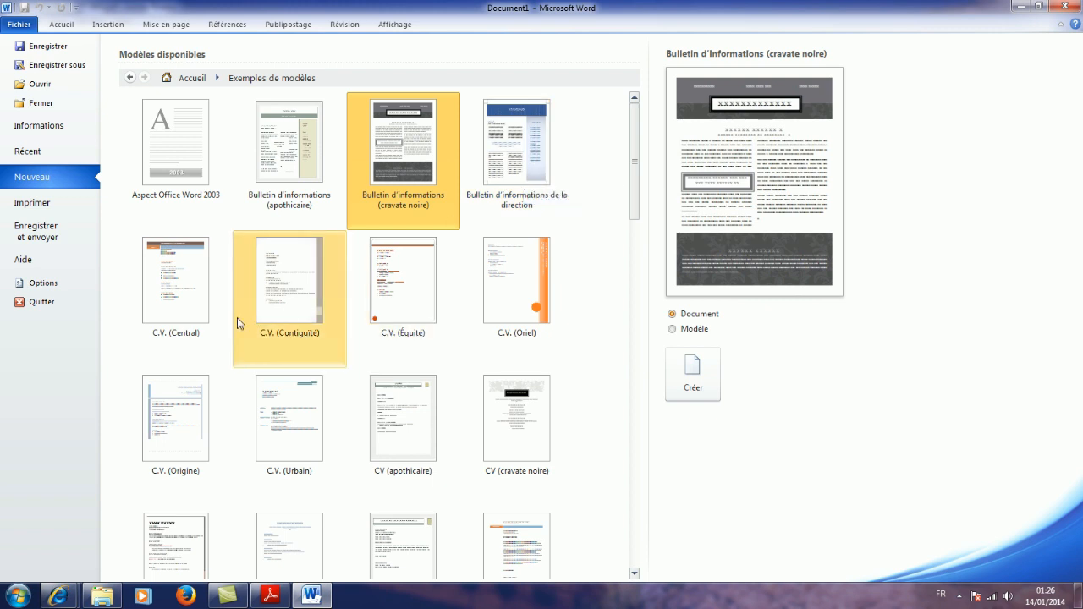
{"action": "double_click", "coordinate": [401, 159]}
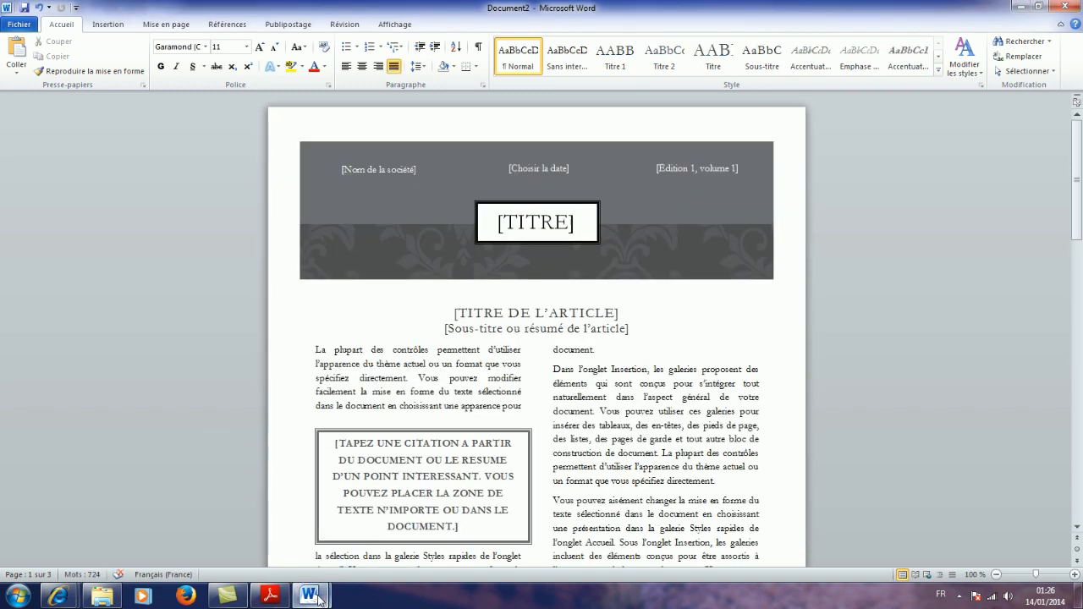
- Recheck Q16.1 in the PDF and replace the newsletter's title placeholder with BULLETIN DE JUILLET
{"action": "left_click", "coordinate": [270, 597]}
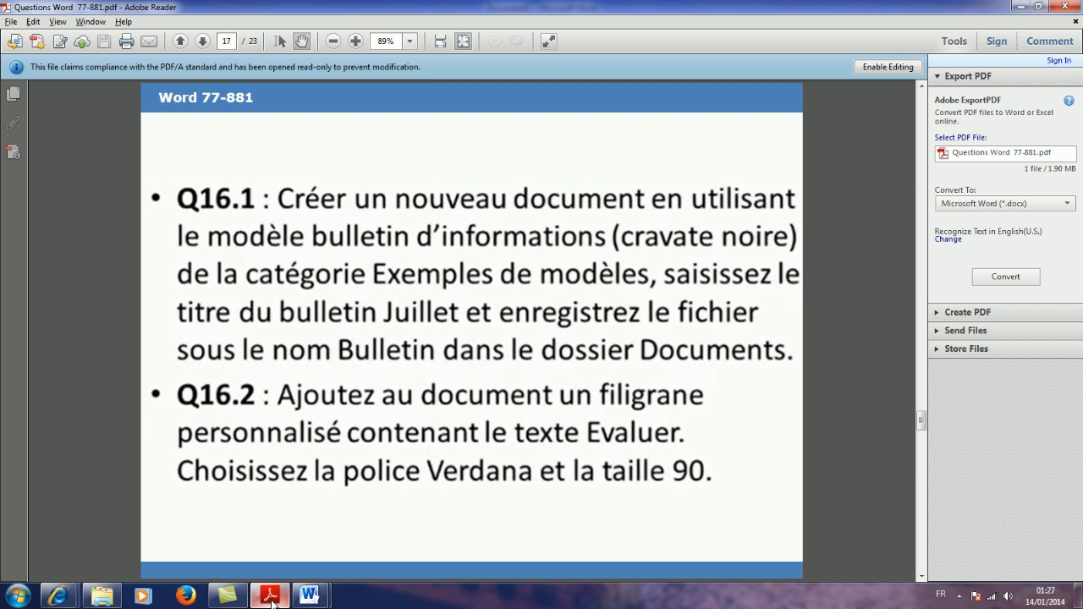
{"action": "mouse_move", "coordinate": [309, 597]}
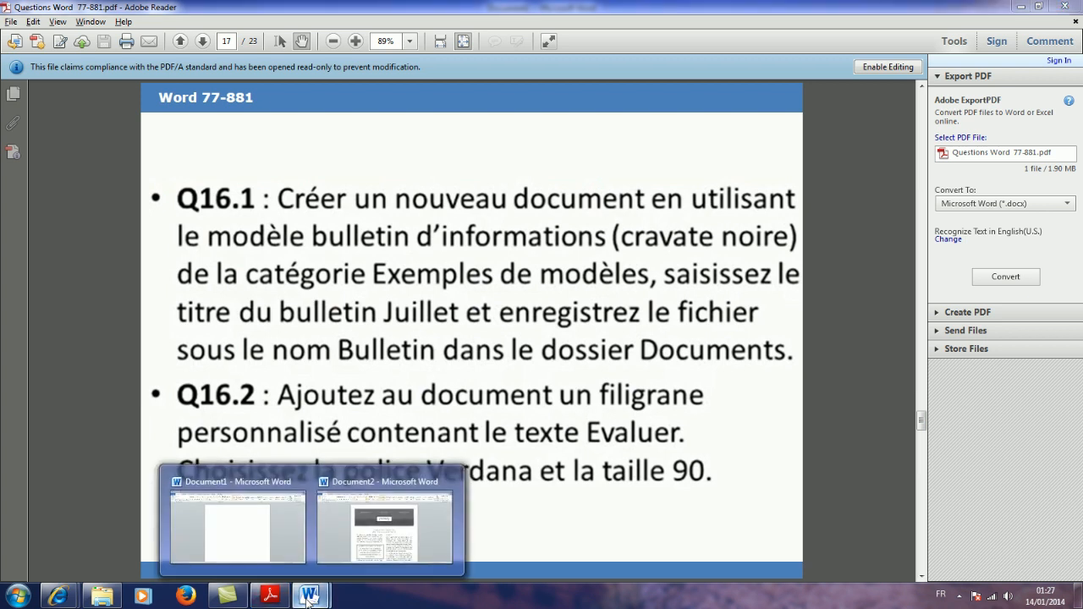
{"action": "left_click", "coordinate": [353, 563]}
{"action": "left_click", "coordinate": [520, 224]}
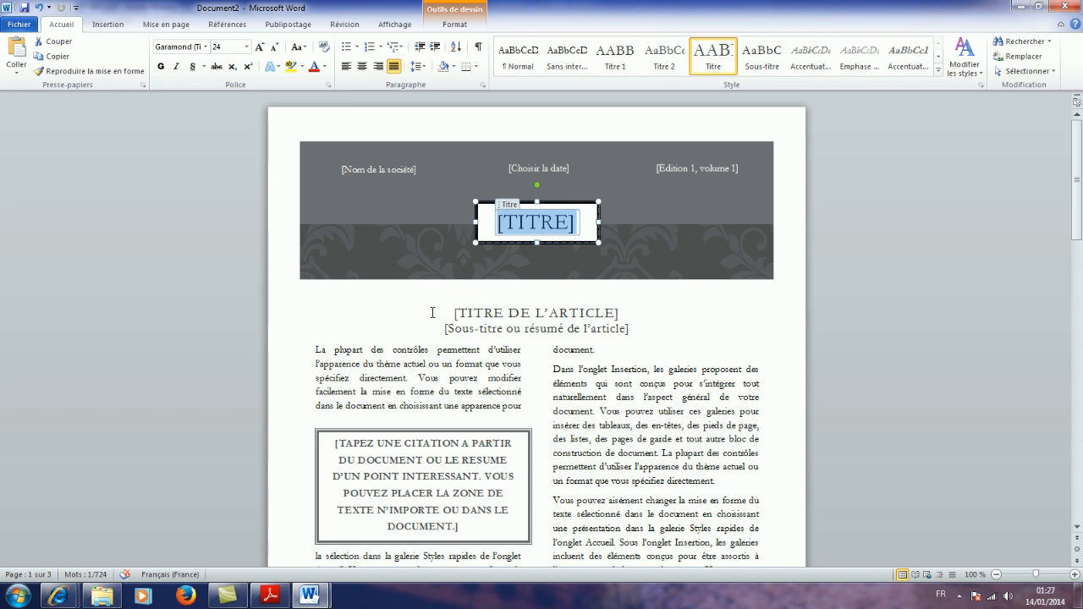
{"action": "type", "text": "BU"}
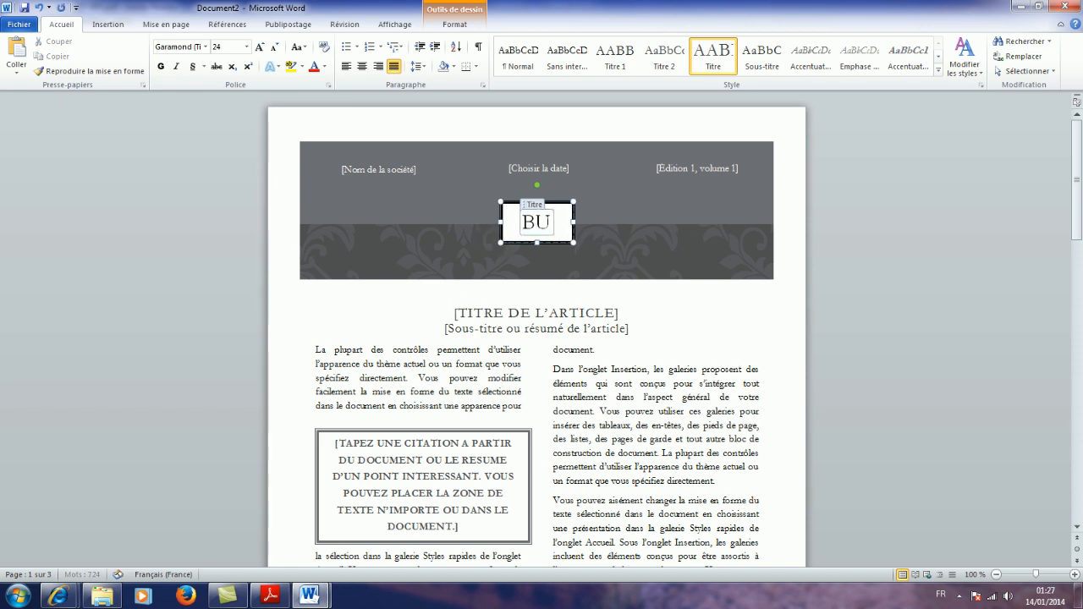
{"action": "type", "text": "LLETIN"}
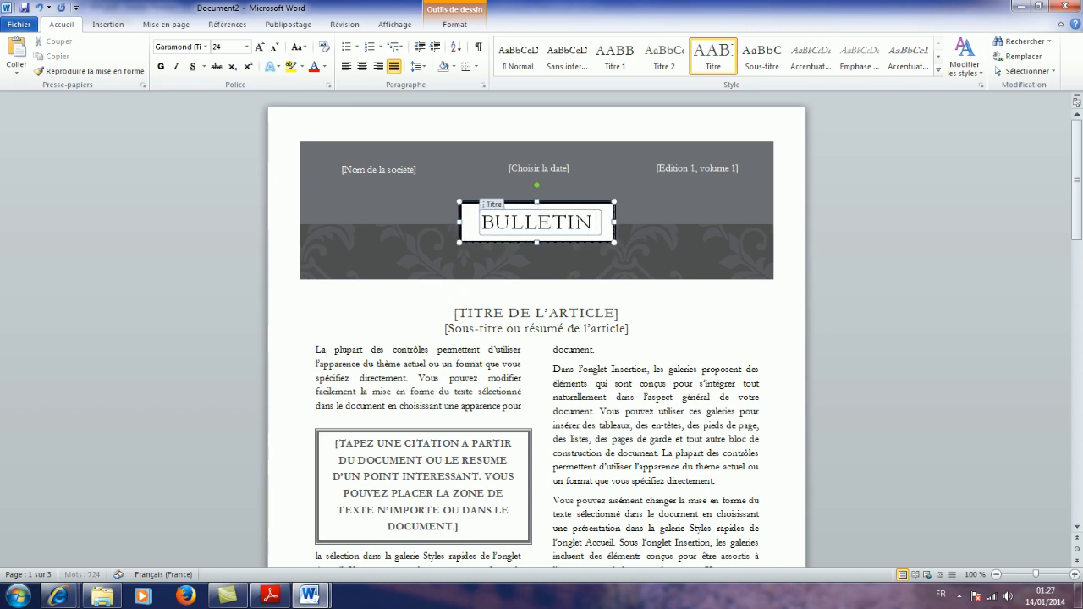
{"action": "type", "text": " DE JUILLET"}
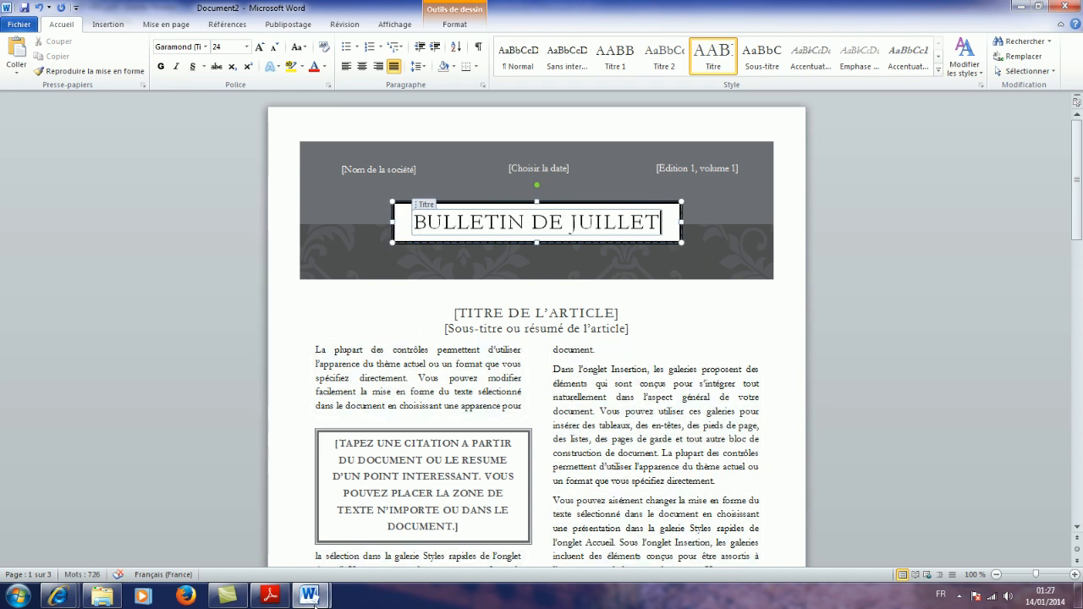
- Recheck the file name and folder required by Q16.1 in the PDF and open the newsletter's file management view
{"action": "left_click", "coordinate": [280, 597]}
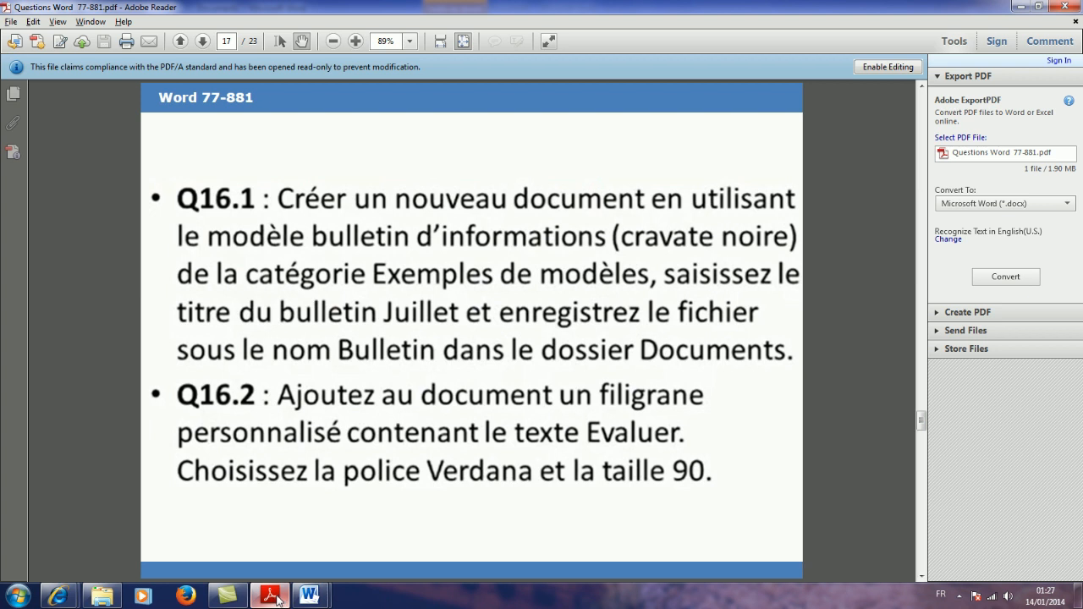
{"action": "mouse_move", "coordinate": [309, 596]}
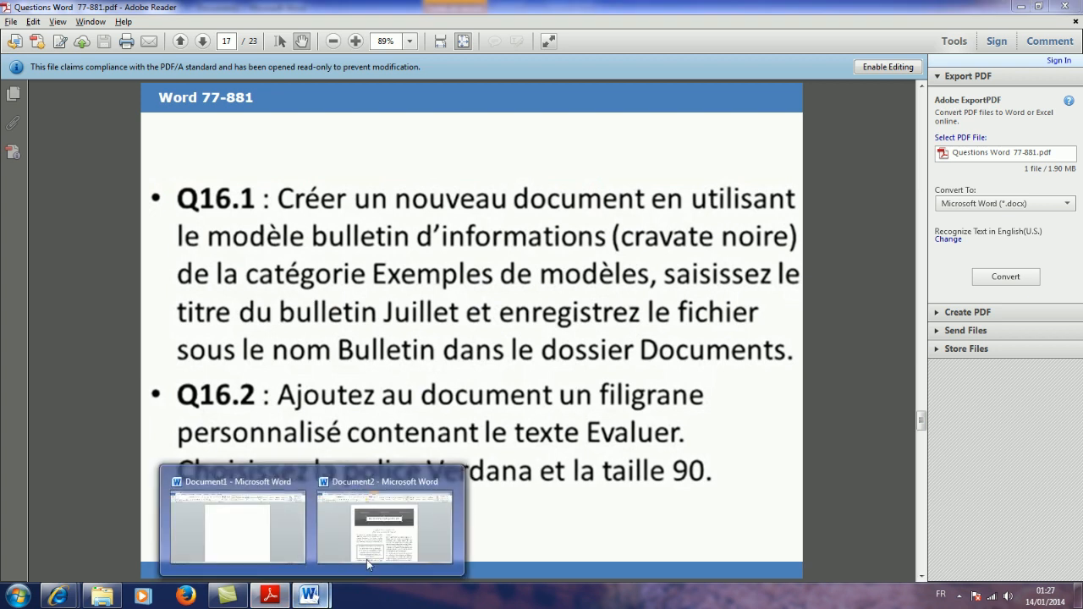
{"action": "left_click", "coordinate": [367, 482]}
{"action": "left_click", "coordinate": [19, 23]}
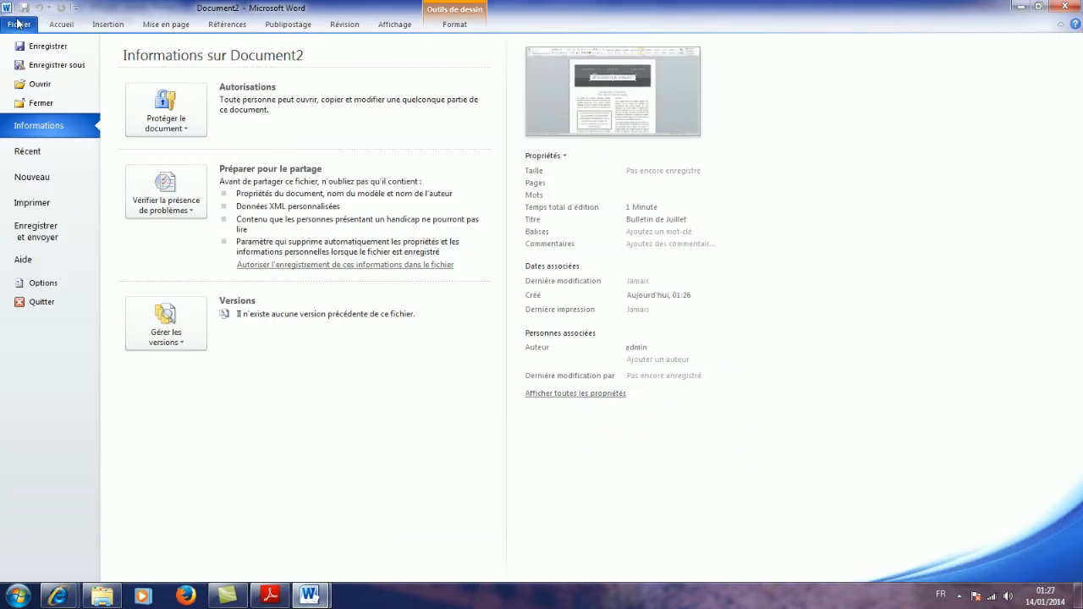
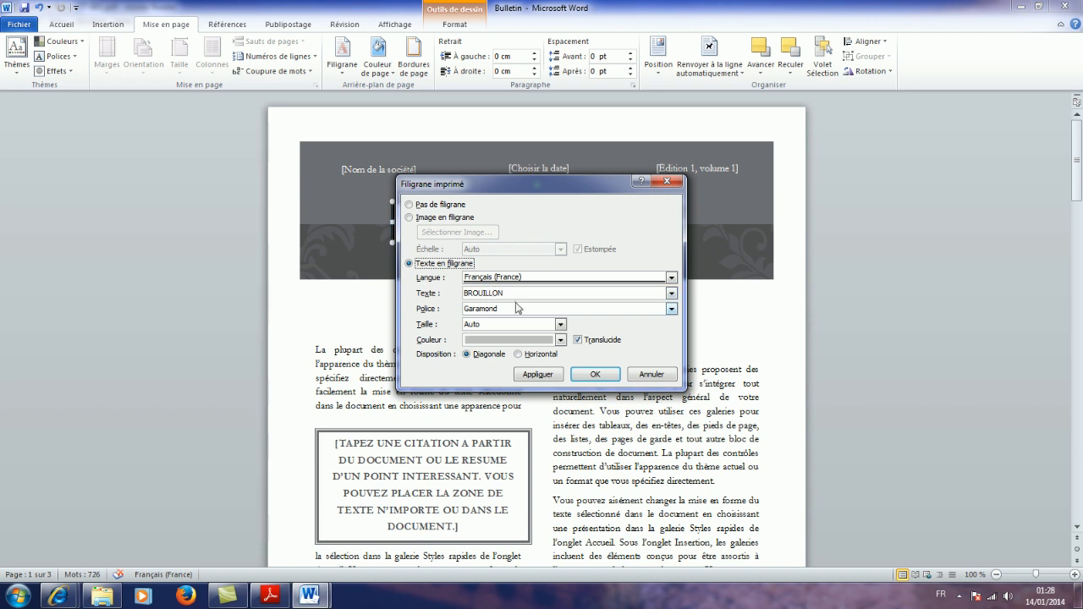
- Recheck Q16.2 in the PDF and set the custom text watermark to Evaluer in the Verdana font
{"action": "left_click", "coordinate": [284, 602]}
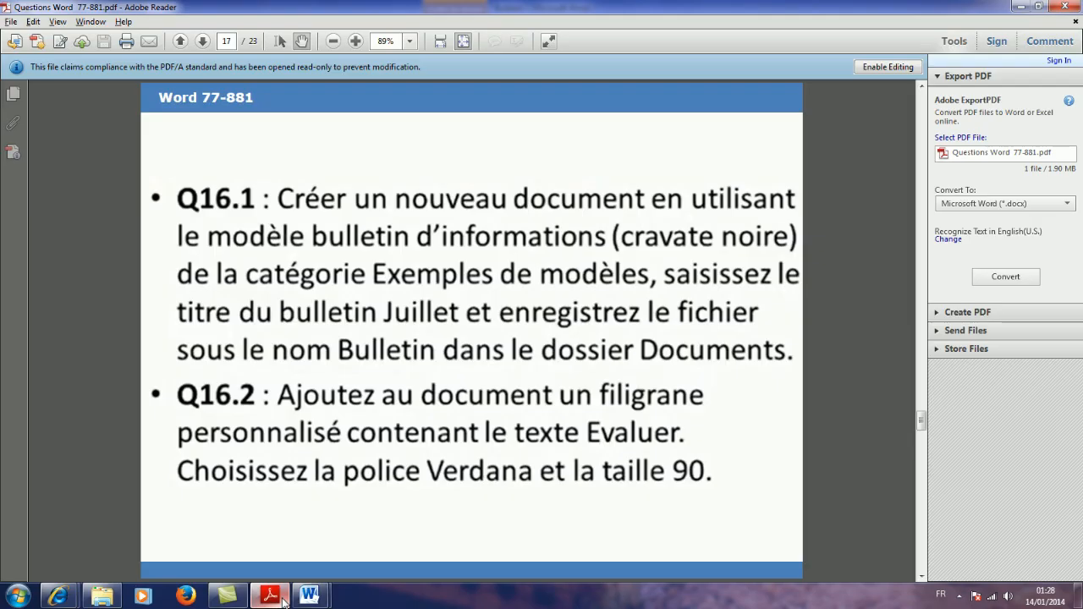
{"action": "left_click", "coordinate": [283, 603]}
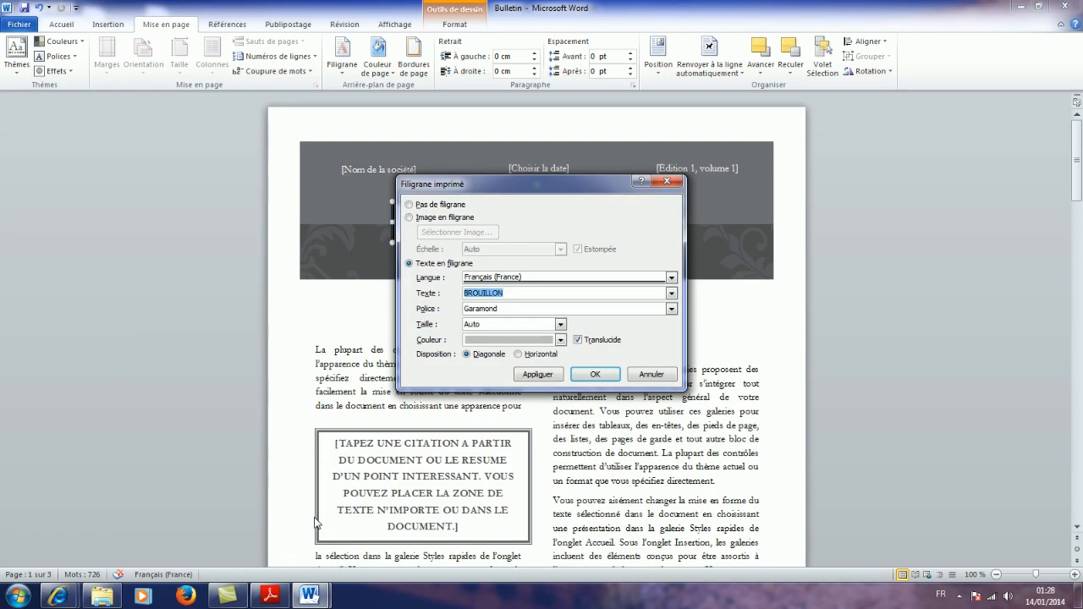
{"action": "type", "text": "Evaluer"}
{"action": "left_click", "coordinate": [671, 309]}
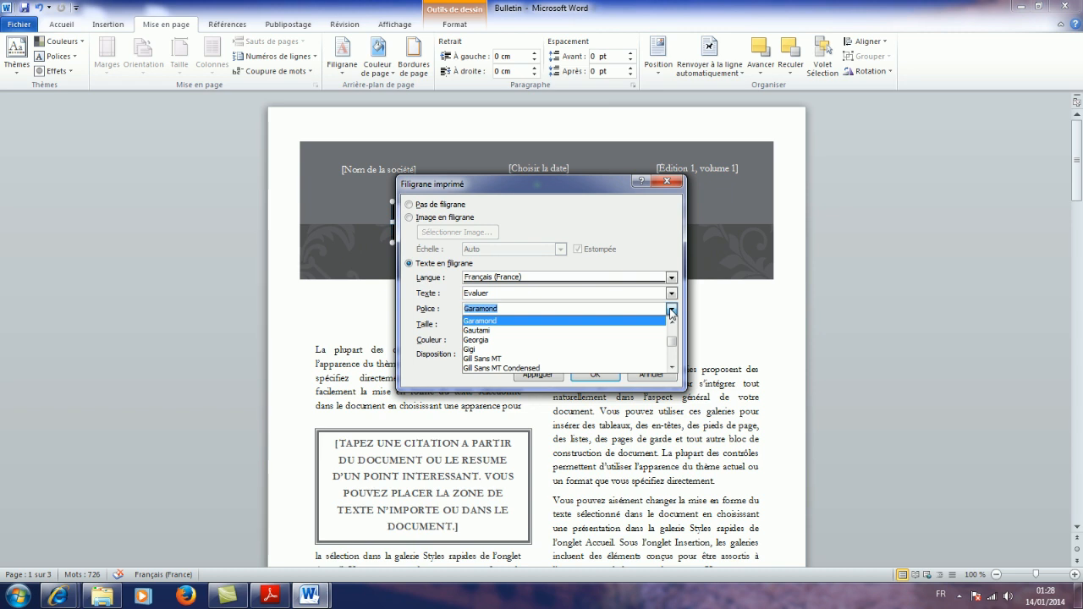
{"action": "type", "text": "V"}
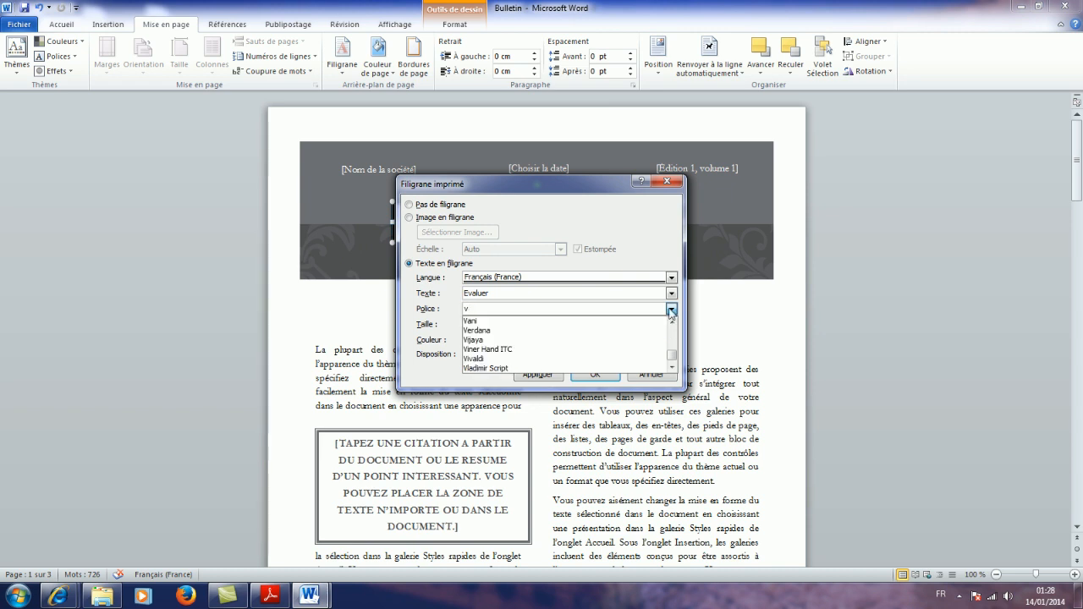
{"action": "type", "text": "erdana"}
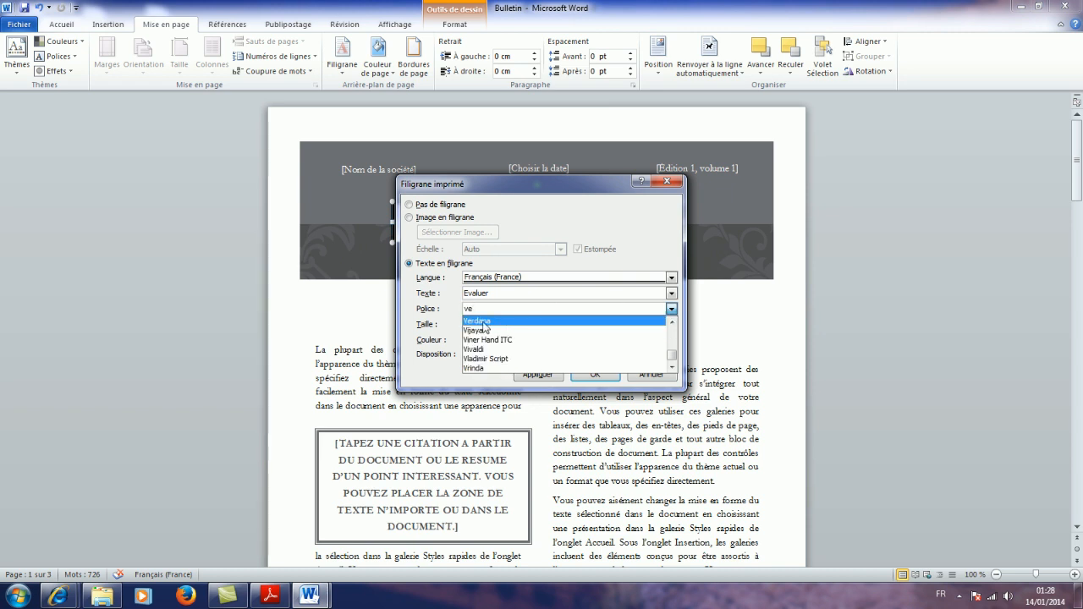
{"action": "left_click", "coordinate": [485, 322]}
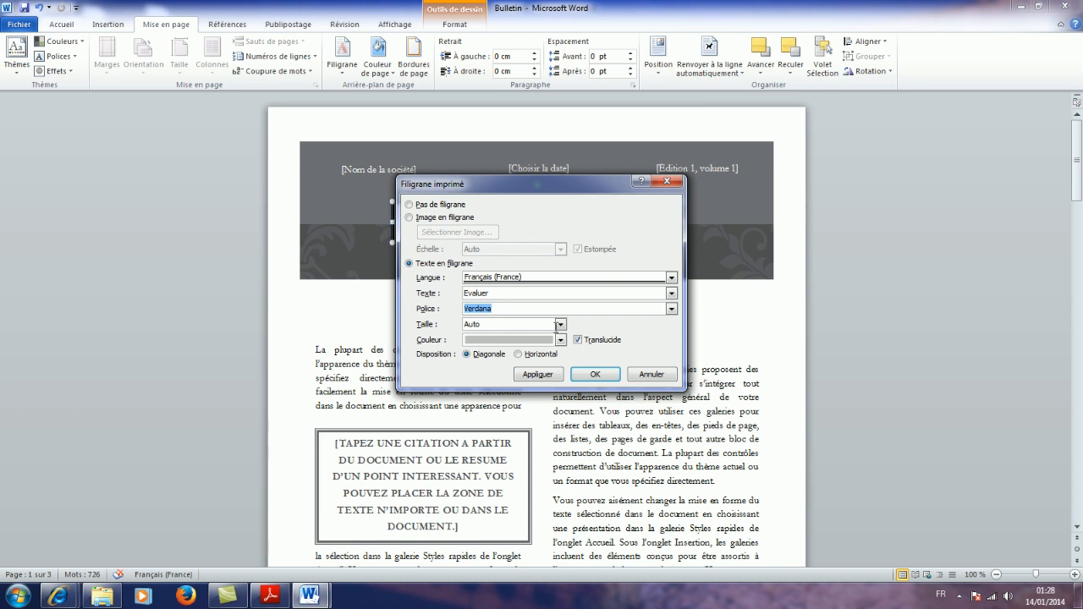
- Set the watermark's size to 90, apply it to the newsletter and check how it looks on the pages
{"action": "left_click", "coordinate": [559, 324]}
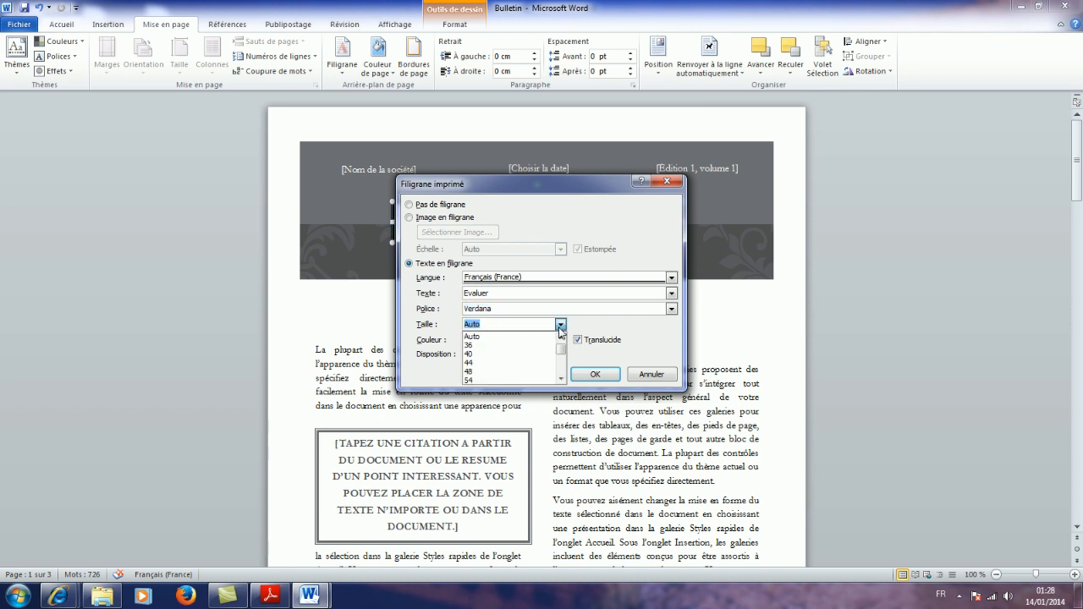
{"action": "left_click", "coordinate": [270, 597]}
{"action": "left_click", "coordinate": [270, 597]}
{"action": "left_click", "coordinate": [560, 326]}
{"action": "left_click_drag", "start_coordinate": [561, 348], "coordinate": [561, 368]}
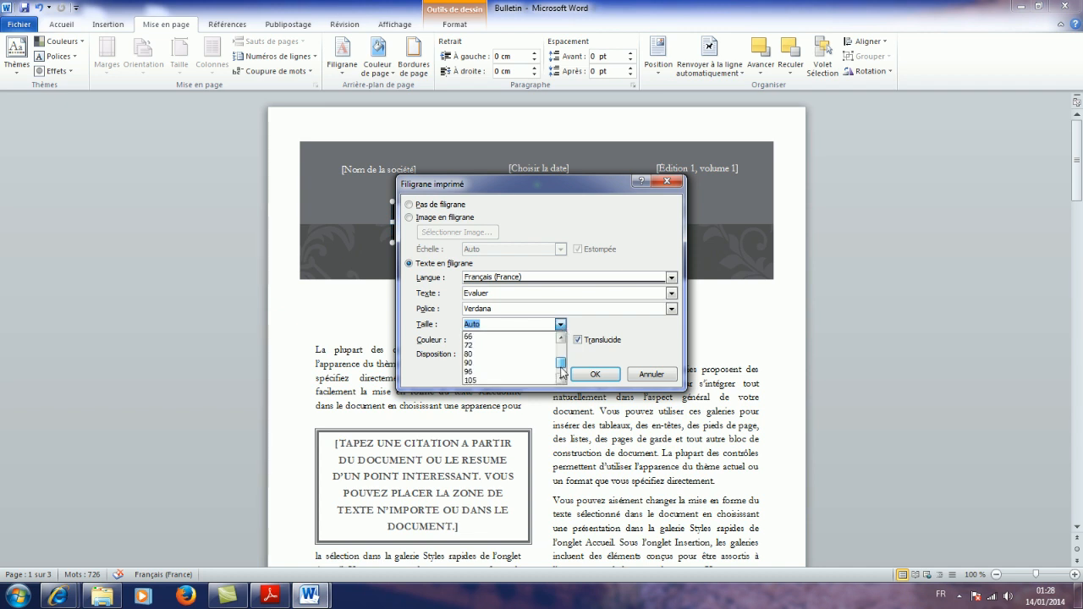
{"action": "left_click", "coordinate": [501, 362]}
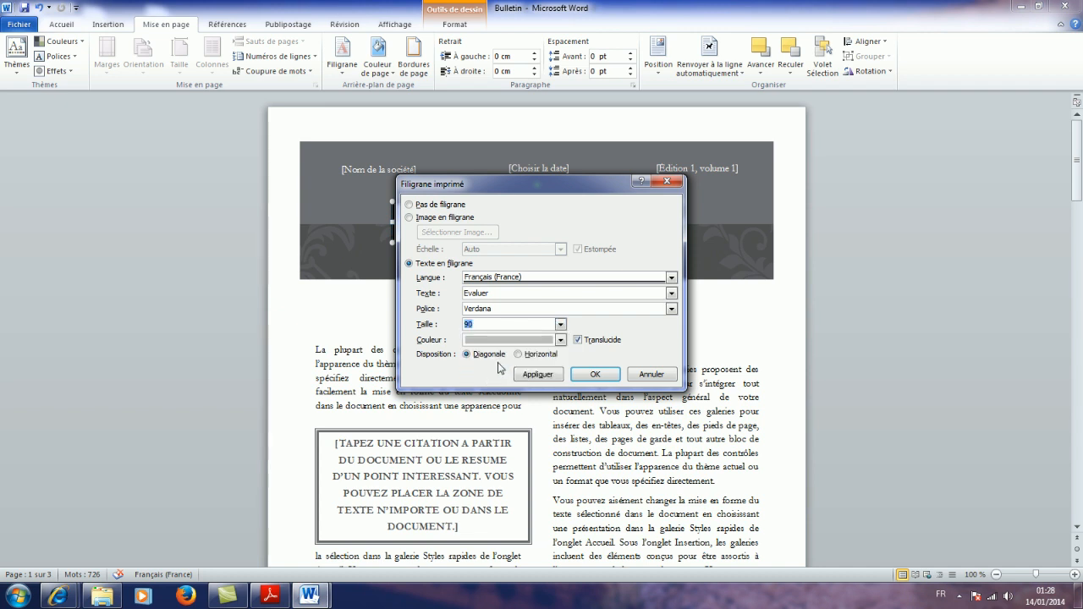
{"action": "left_click", "coordinate": [592, 375]}
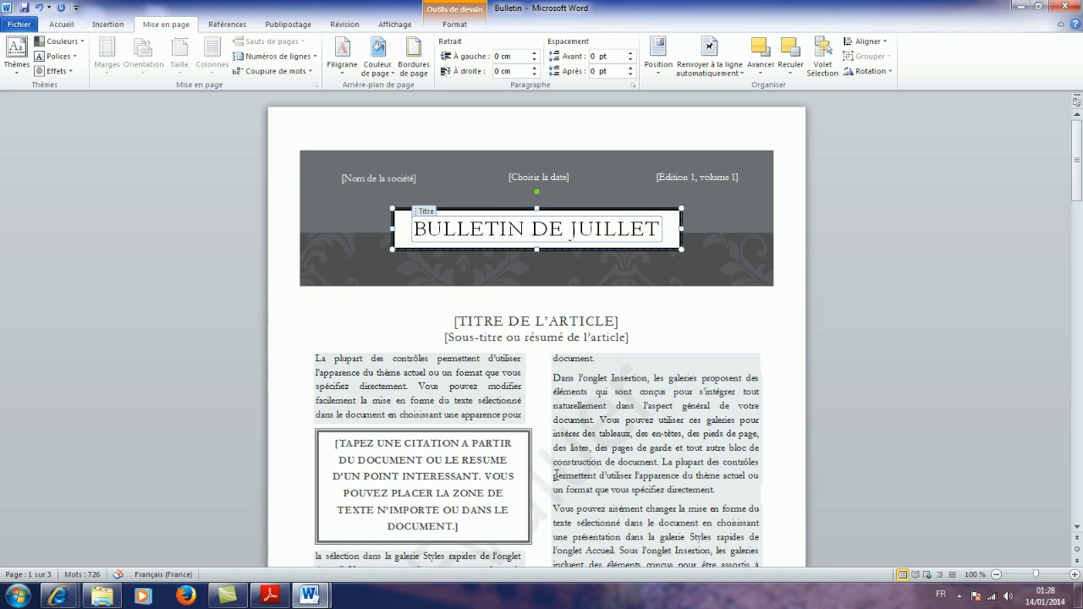
{"action": "scroll", "coordinate": [556, 475], "scroll_direction": "down", "scroll_amount": 12}
{"action": "scroll", "coordinate": [544, 482], "scroll_direction": "down", "scroll_amount": 5}
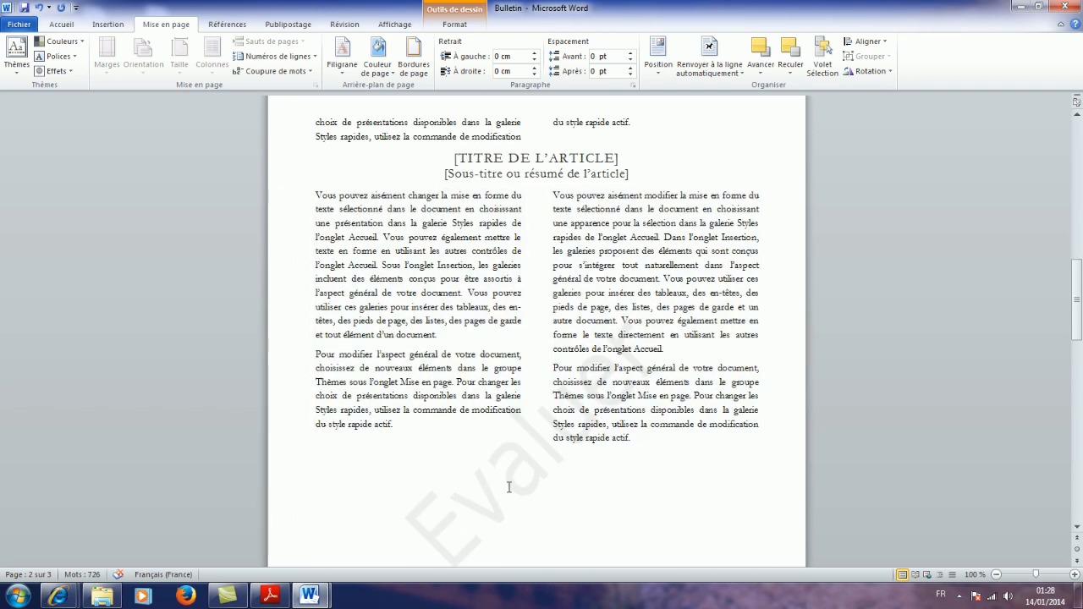
{"action": "scroll", "coordinate": [508, 491], "scroll_direction": "down", "scroll_amount": 3}
{"action": "scroll", "coordinate": [506, 498], "scroll_direction": "up", "scroll_amount": 10}
{"action": "scroll", "coordinate": [506, 497], "scroll_direction": "up", "scroll_amount": 15}
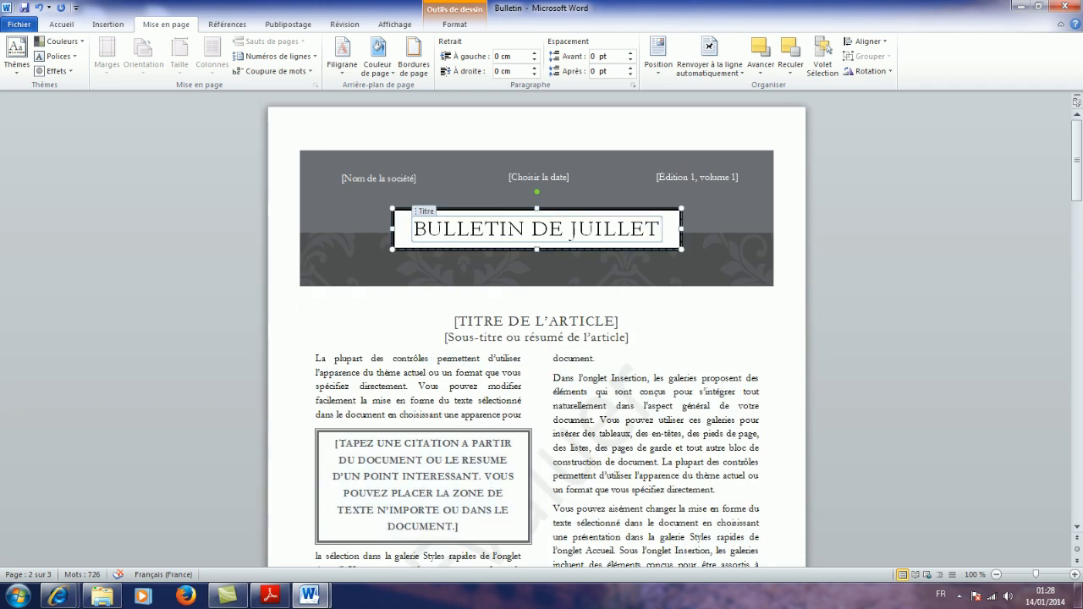
- Read Q17.1 in the PDF, minimize the reader and start Word from the desktop
{"action": "left_click", "coordinate": [272, 598]}
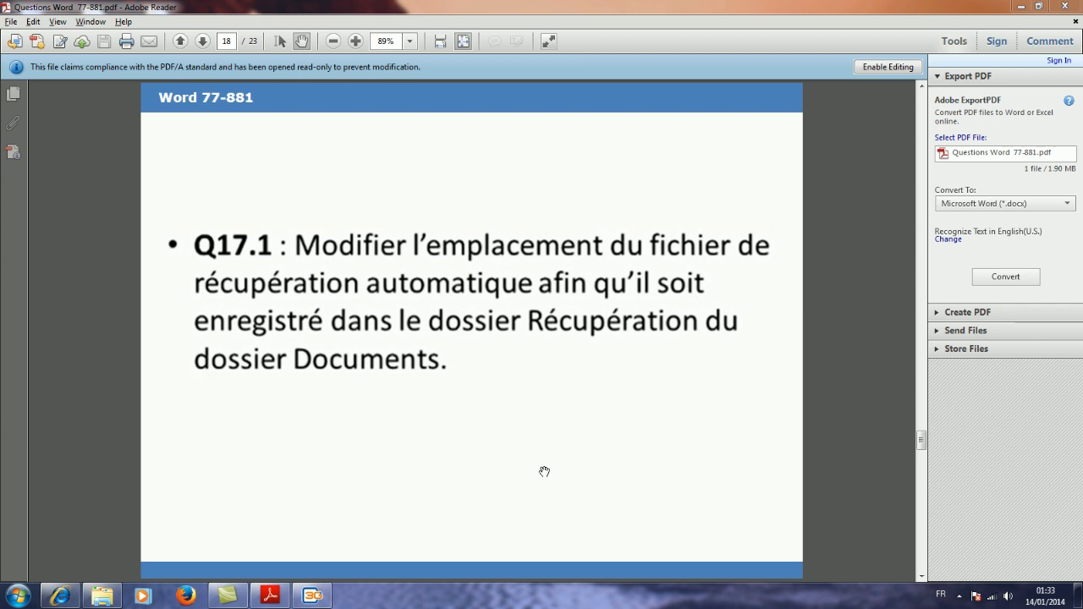
{"action": "left_click", "coordinate": [1020, 7]}
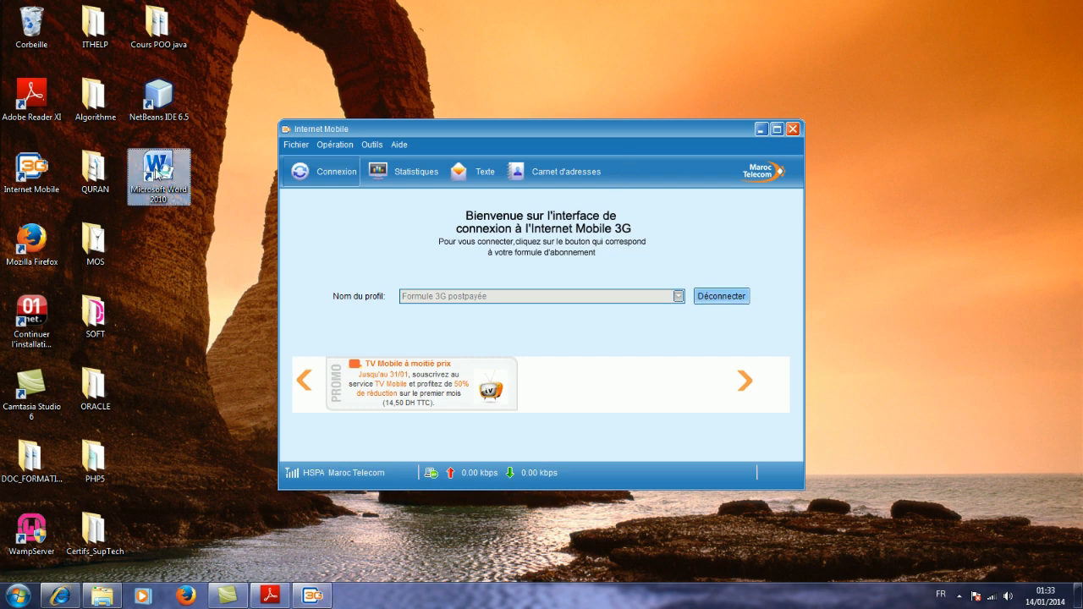
{"action": "double_click", "coordinate": [158, 173]}
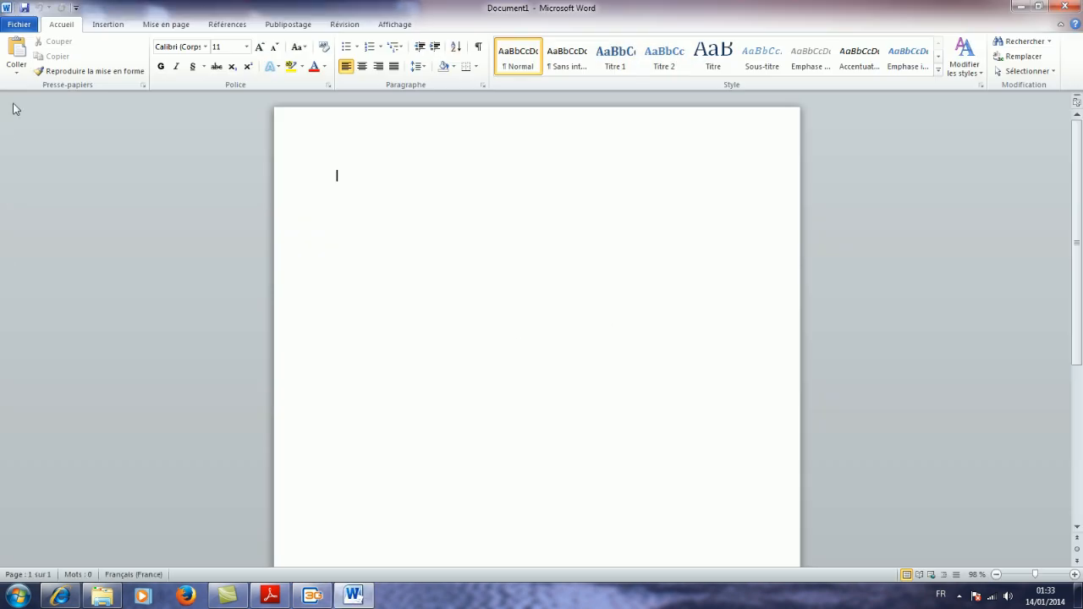
- Change Word's AutoRecover file location to the Récupération folder inside Documents and save the options
{"action": "left_click", "coordinate": [18, 28]}
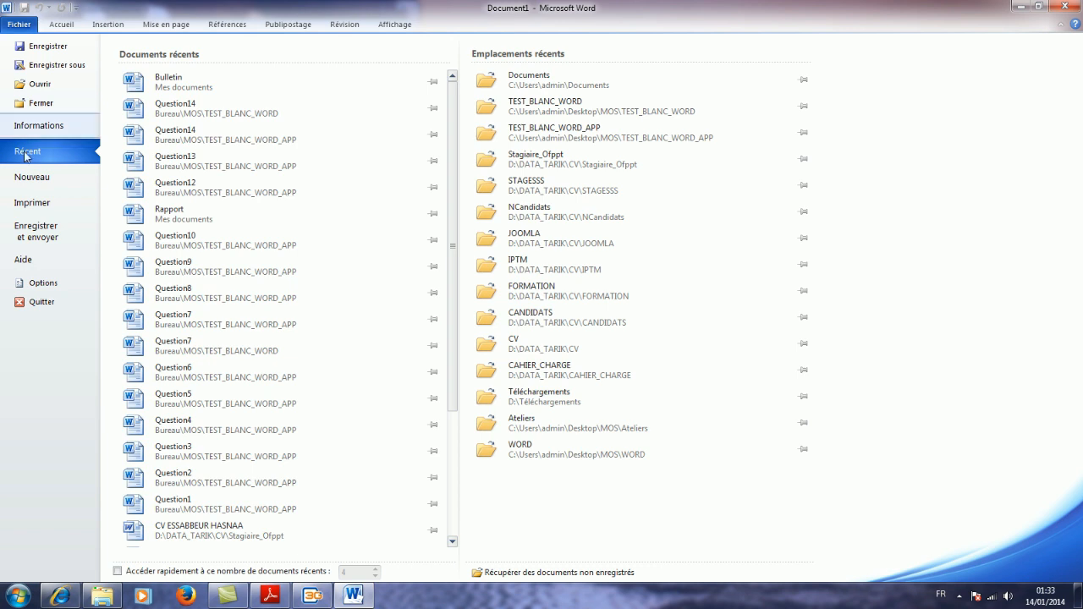
{"action": "left_click", "coordinate": [46, 284]}
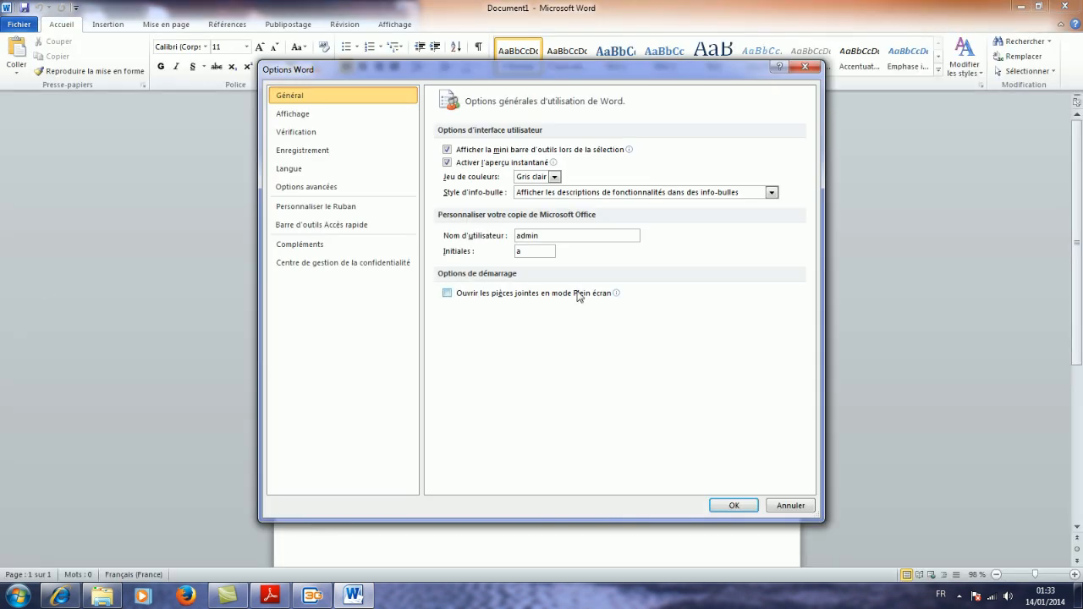
{"action": "left_click", "coordinate": [298, 154]}
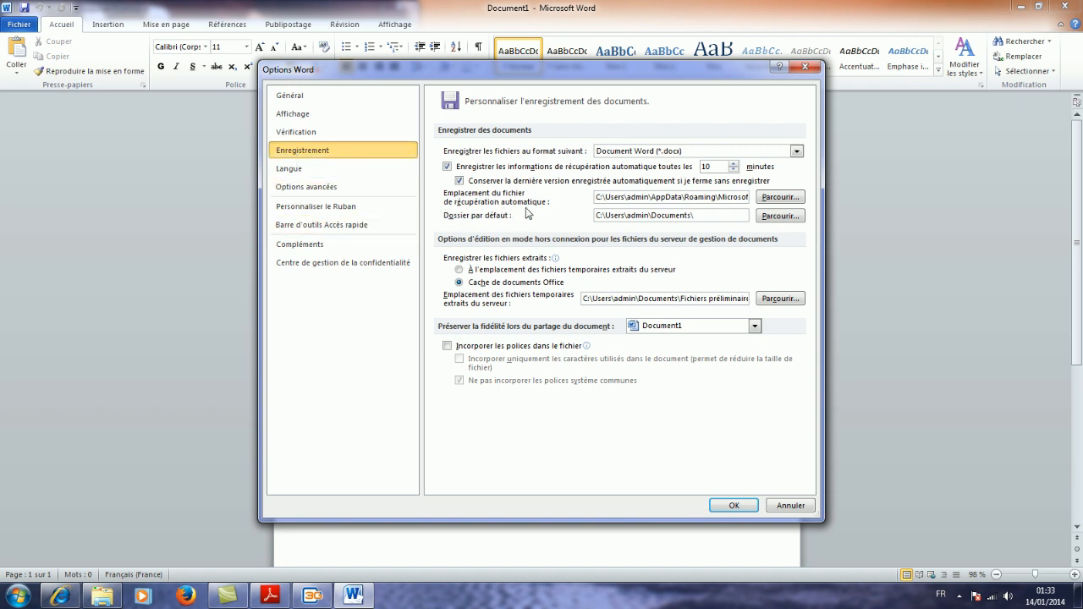
{"action": "left_click", "coordinate": [770, 197]}
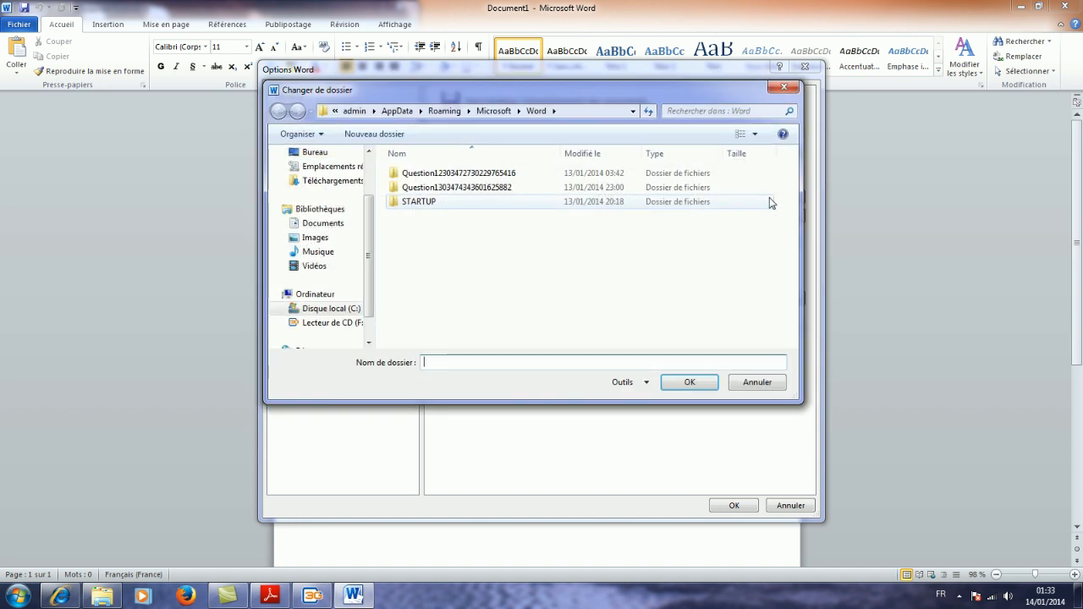
{"action": "left_click", "coordinate": [323, 223]}
{"action": "double_click", "coordinate": [425, 202]}
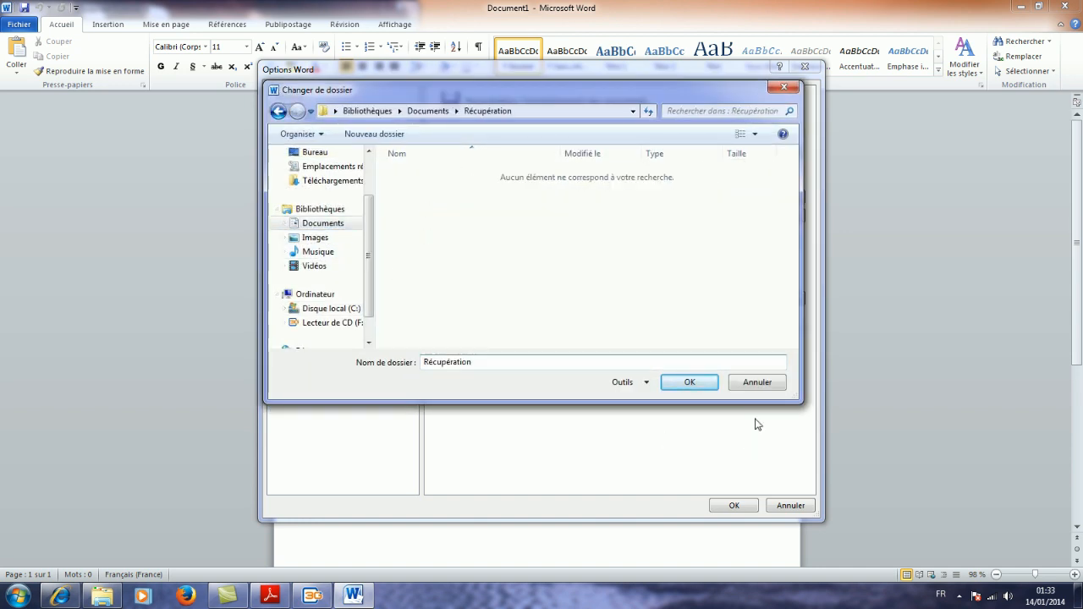
{"action": "left_click", "coordinate": [689, 382]}
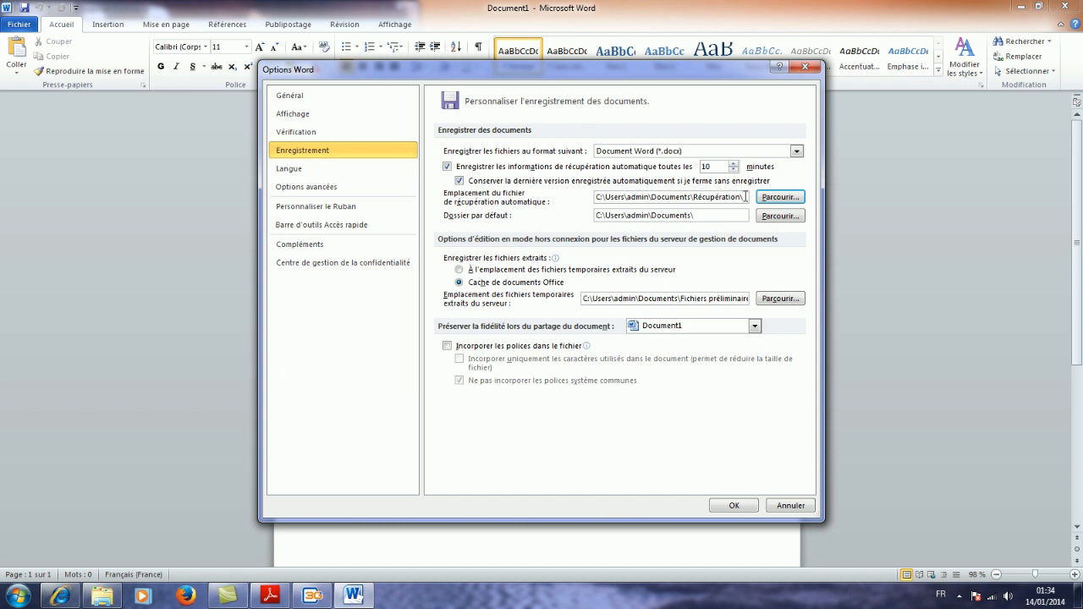
{"action": "left_click", "coordinate": [732, 505]}
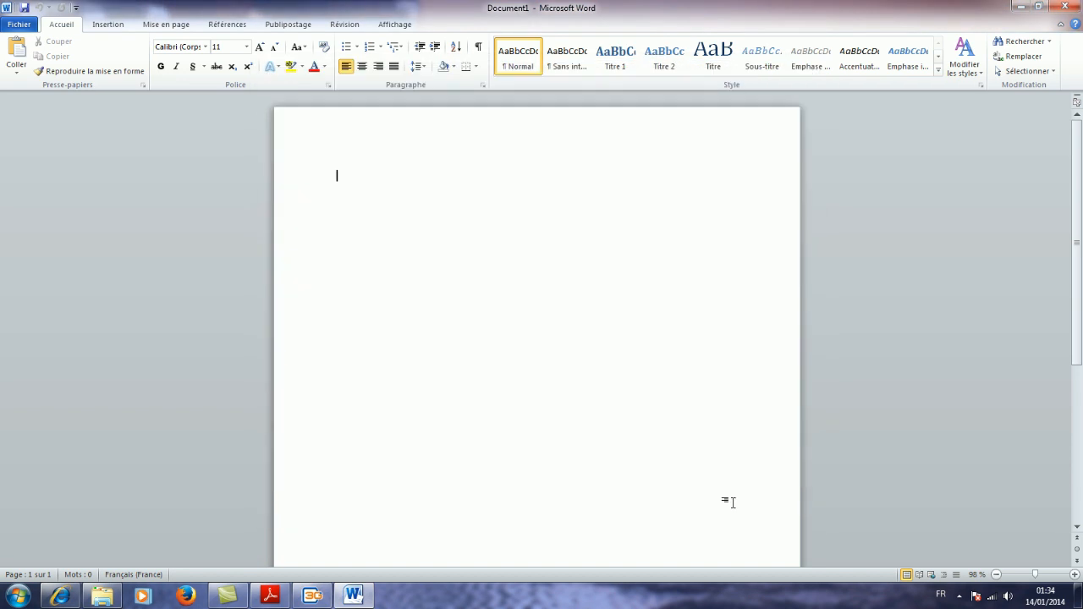
{"action": "left_click", "coordinate": [958, 596]}
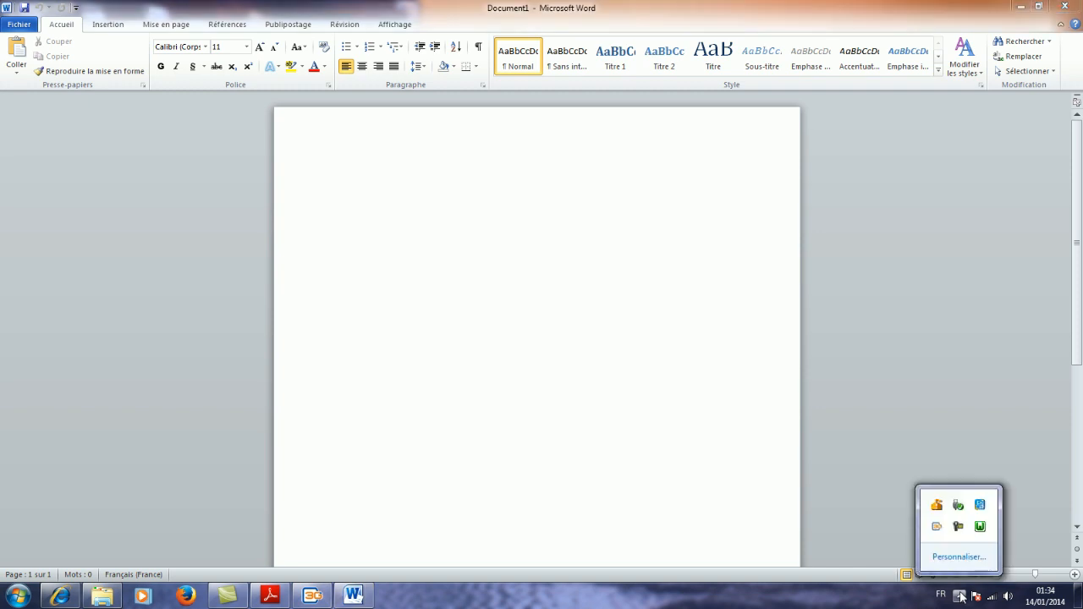
{"action": "left_click", "coordinate": [958, 527]}
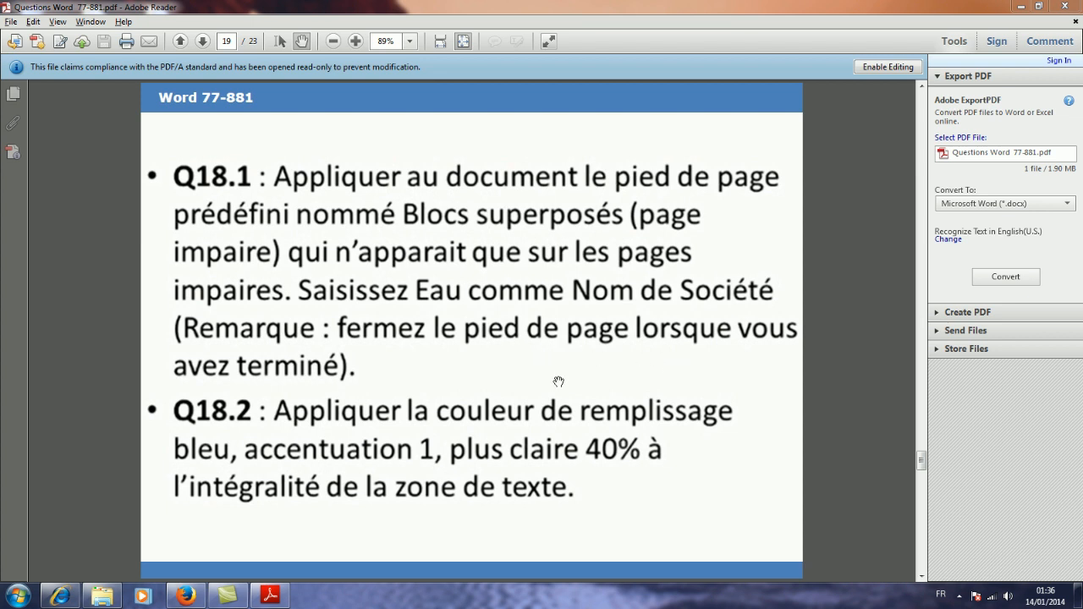
- Open the Question17 document from the TEST_BLANC_WORD_APP folder and reread Q18.1 in the PDF
{"action": "left_click", "coordinate": [100, 597]}
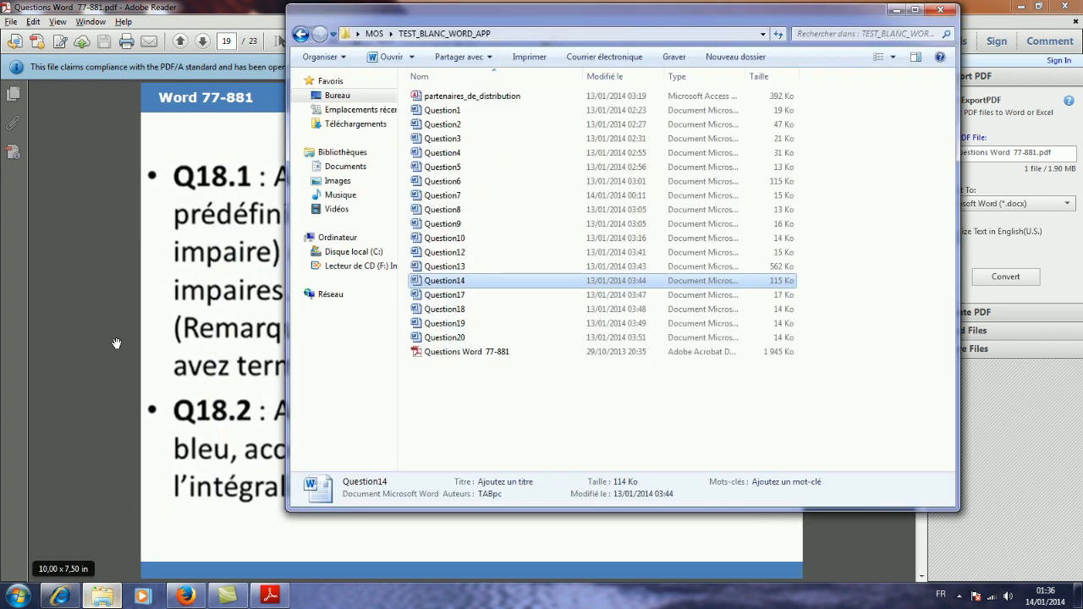
{"action": "double_click", "coordinate": [443, 295]}
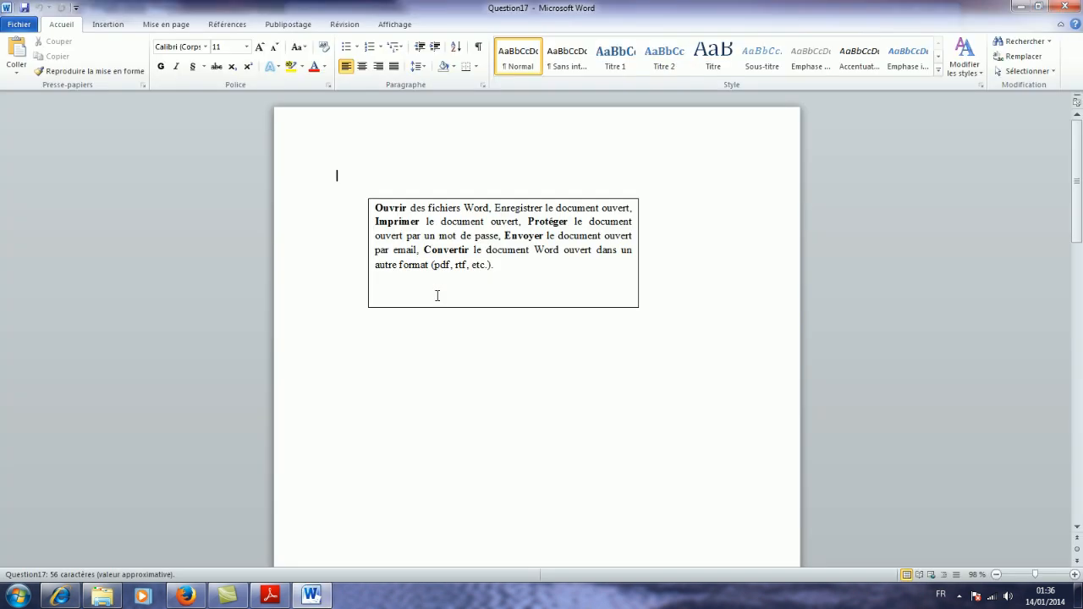
{"action": "left_click", "coordinate": [268, 594]}
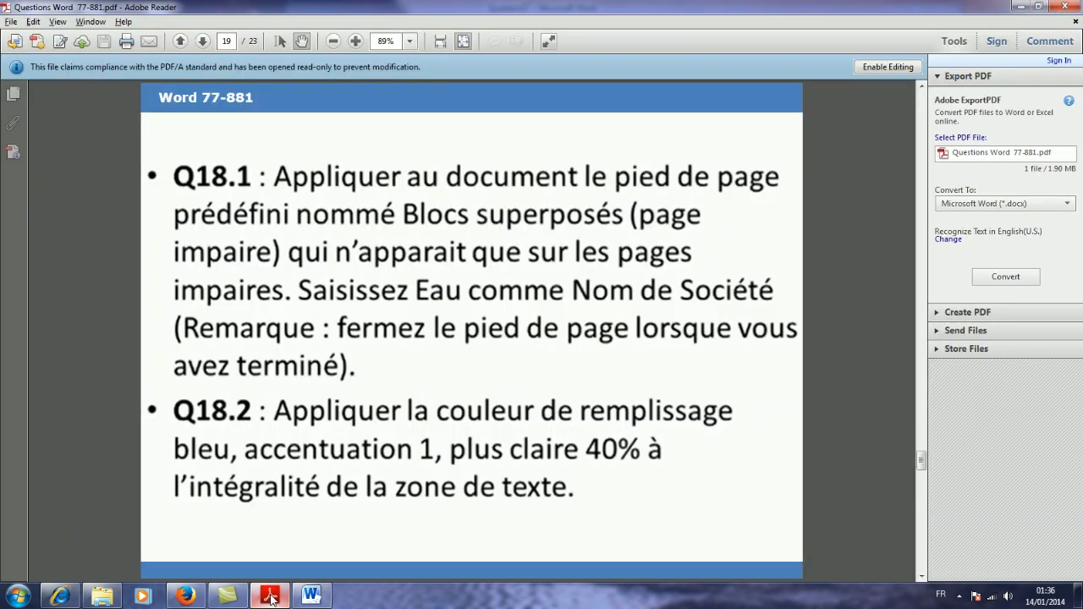
{"action": "left_click", "coordinate": [271, 596]}
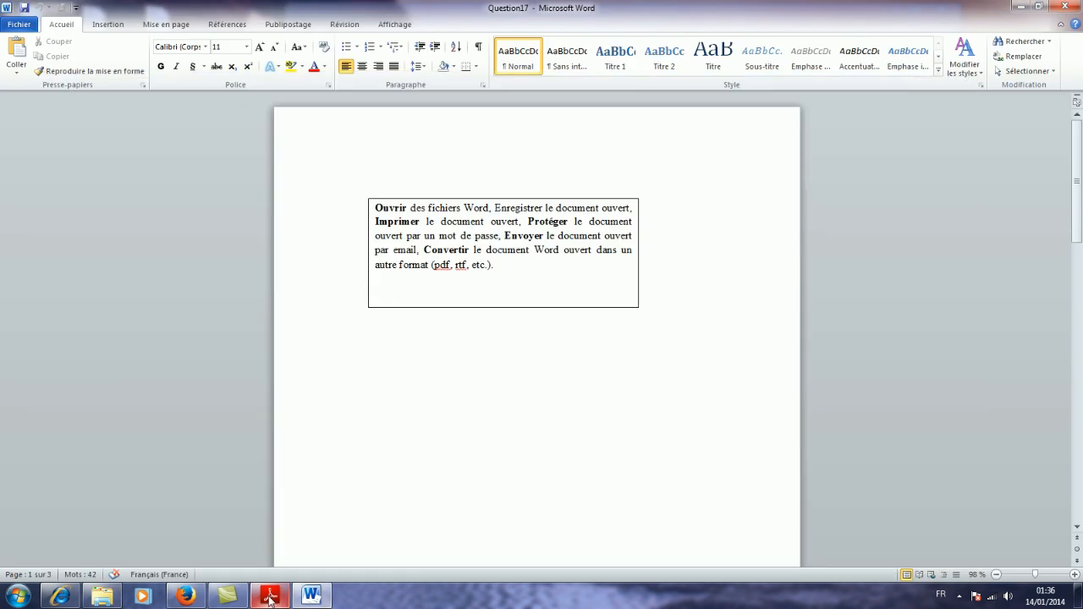
- Insert the predefined footer Blocs superposés (page impaire), rechecking its name in Q18.1 of the PDF
{"action": "left_click", "coordinate": [107, 27]}
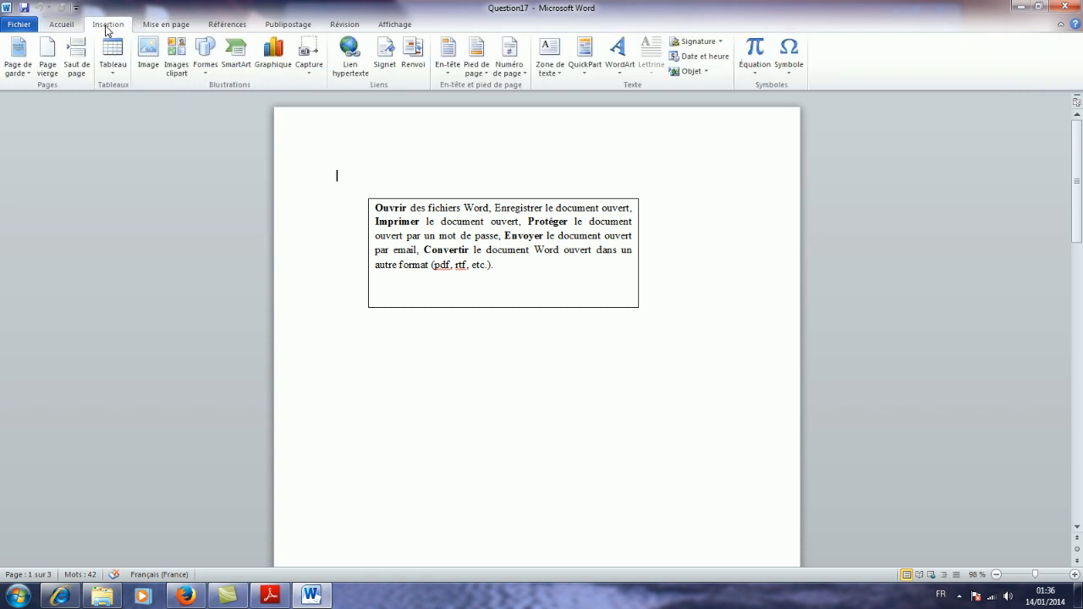
{"action": "left_click", "coordinate": [487, 76]}
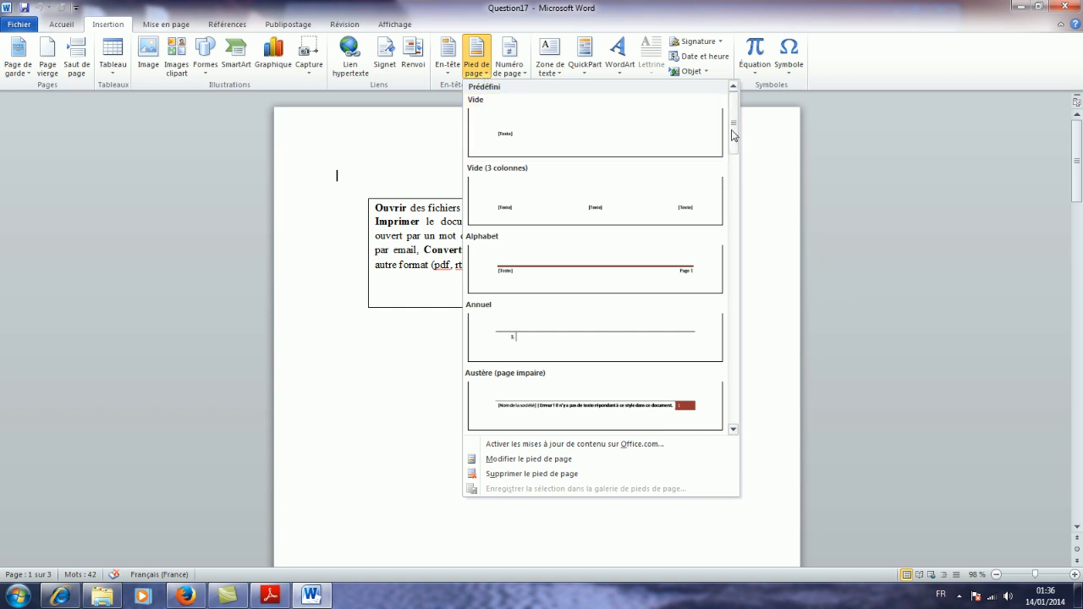
{"action": "left_click_drag", "start_coordinate": [733, 134], "coordinate": [733, 163]}
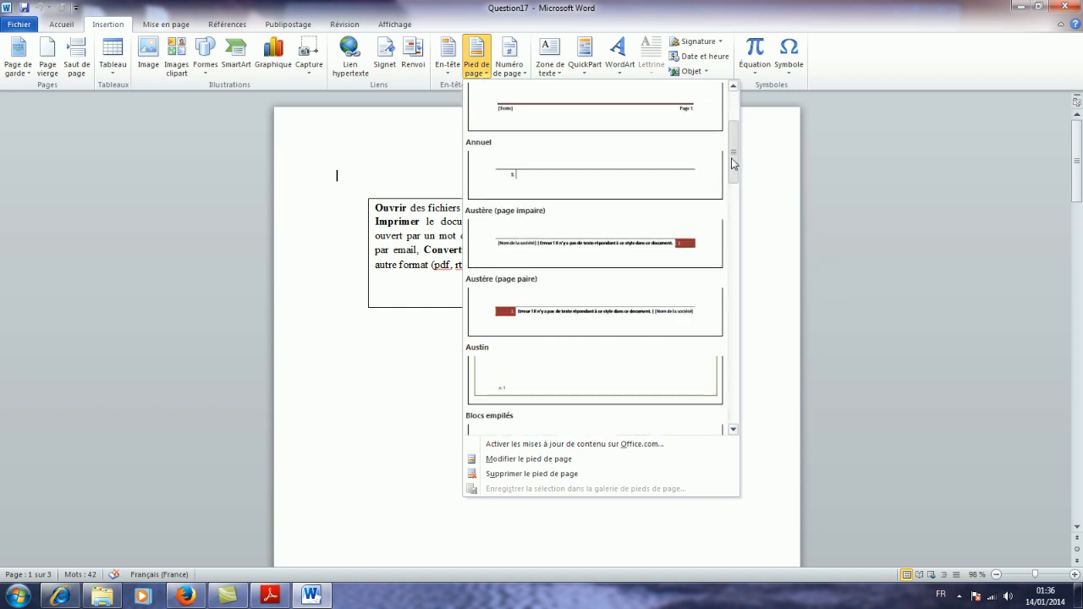
{"action": "left_click", "coordinate": [273, 596]}
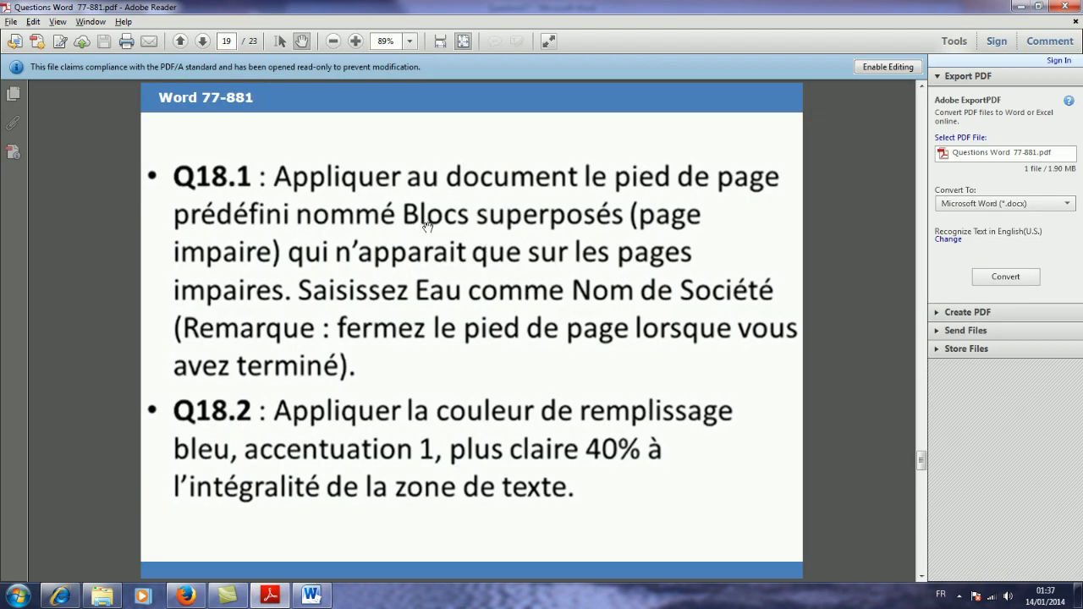
{"action": "left_click", "coordinate": [311, 596]}
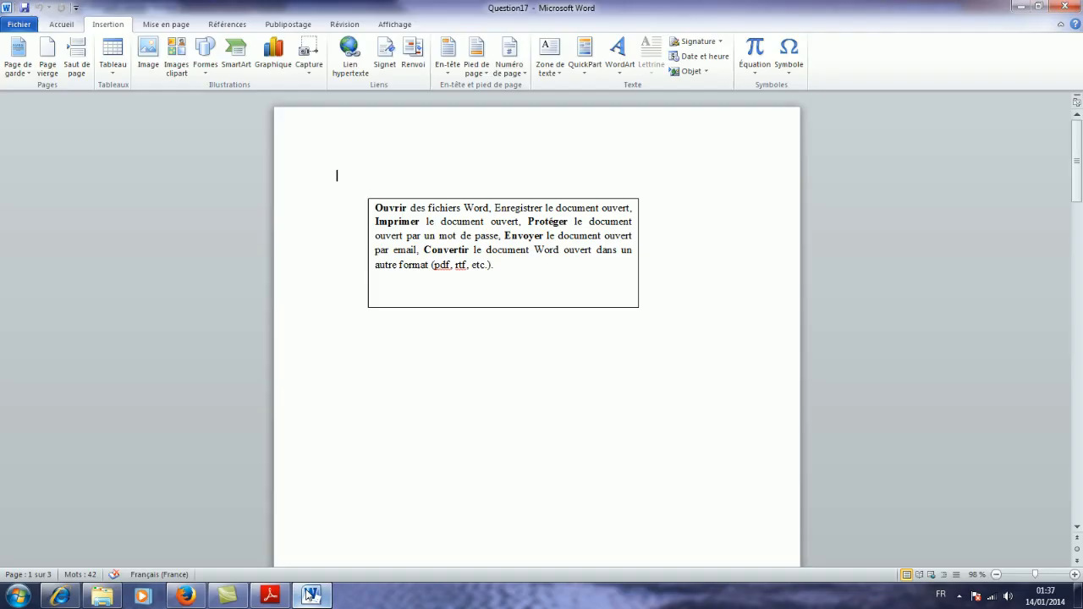
{"action": "left_click", "coordinate": [489, 76]}
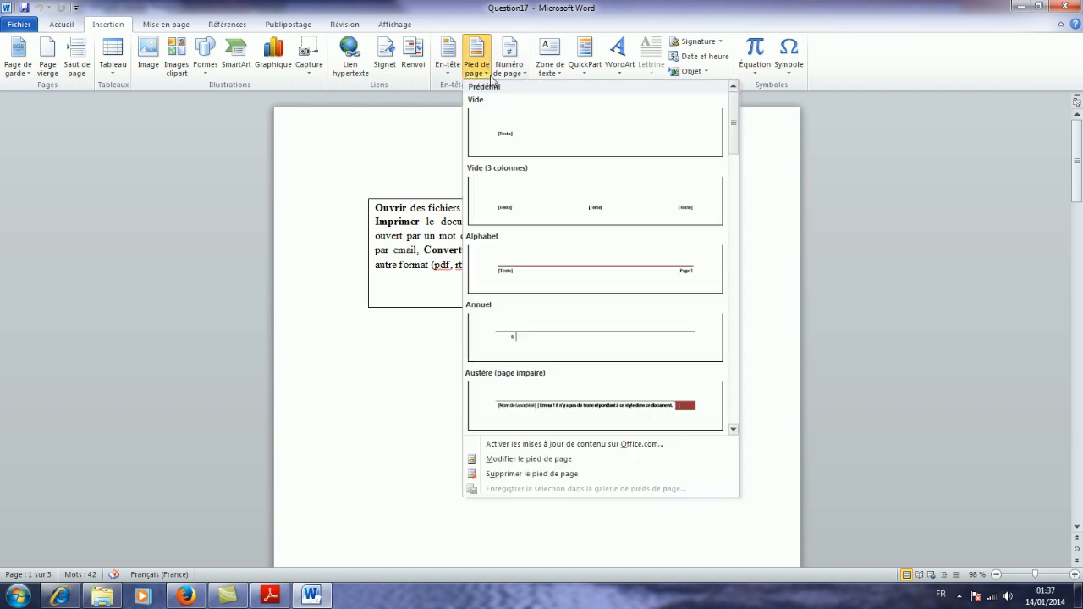
{"action": "left_click", "coordinate": [733, 429]}
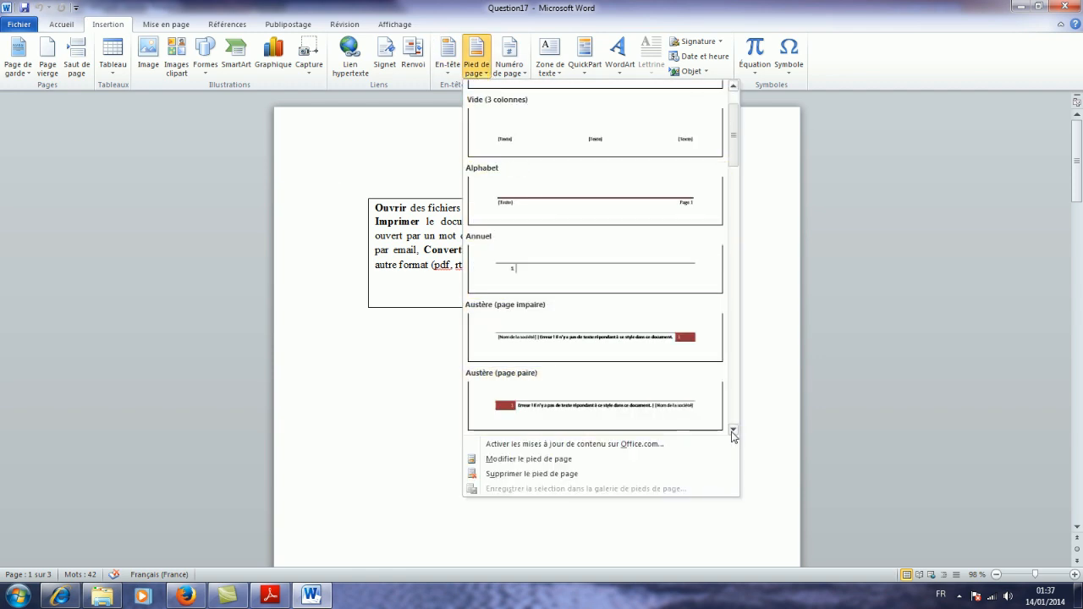
{"action": "left_click", "coordinate": [733, 430]}
{"action": "left_click", "coordinate": [733, 430]}
{"action": "left_click", "coordinate": [733, 430]}
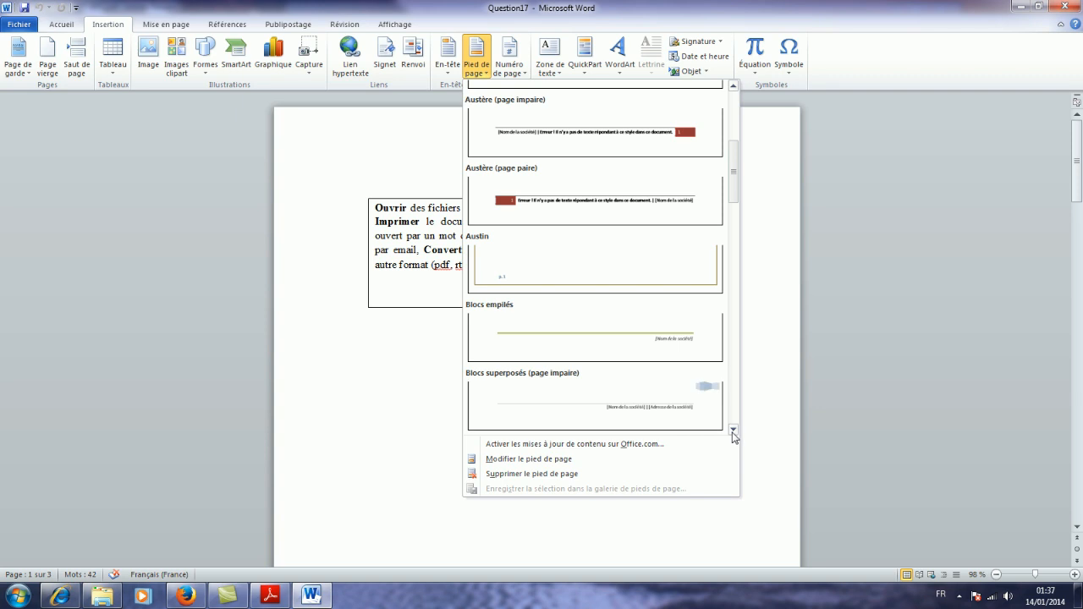
{"action": "left_click", "coordinate": [590, 397]}
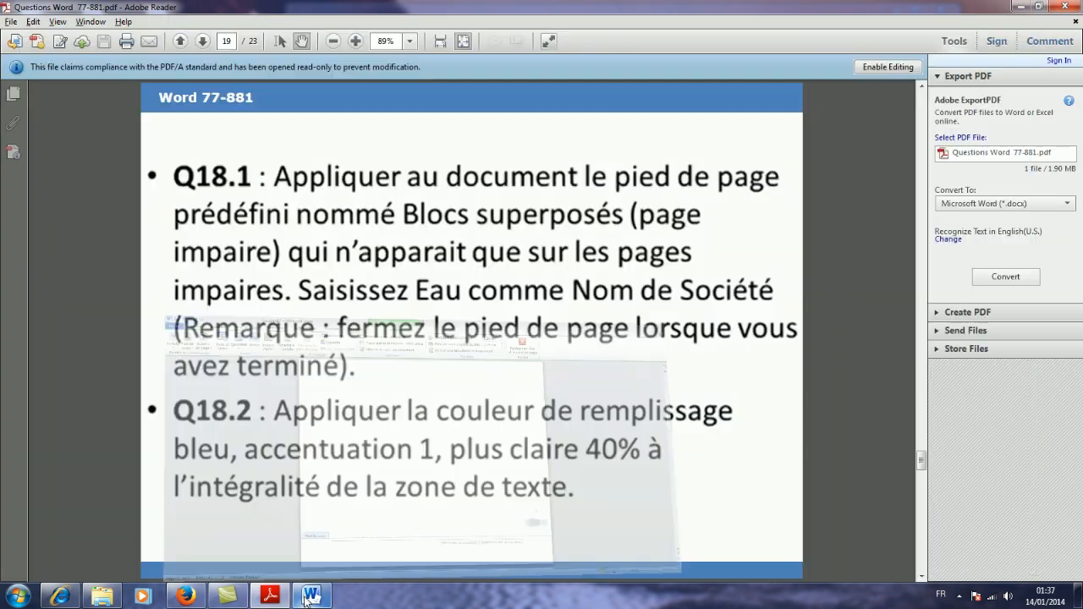
- Return to the document and replace the footer's company name placeholder with Eau
{"action": "left_click", "coordinate": [308, 598]}
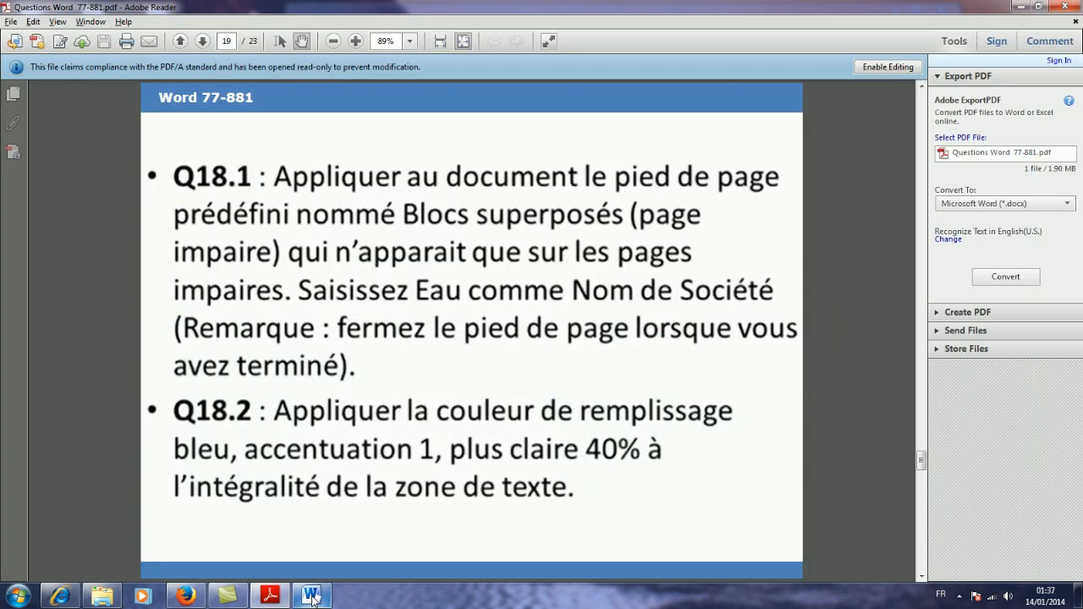
{"action": "left_click", "coordinate": [312, 598]}
{"action": "left_click", "coordinate": [563, 506]}
{"action": "left_click", "coordinate": [563, 506]}
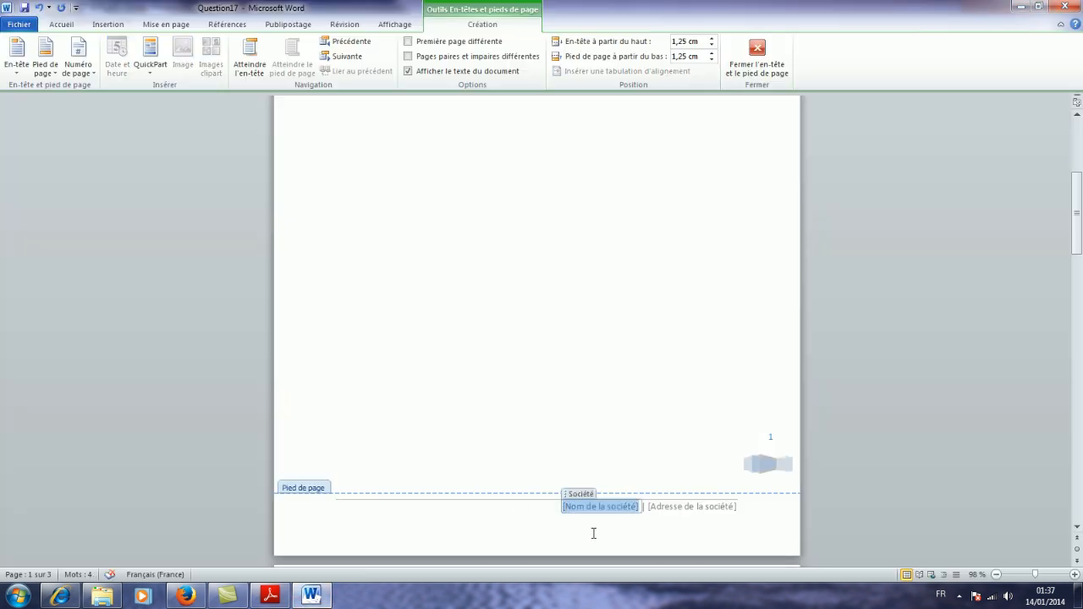
{"action": "type", "text": "Eau"}
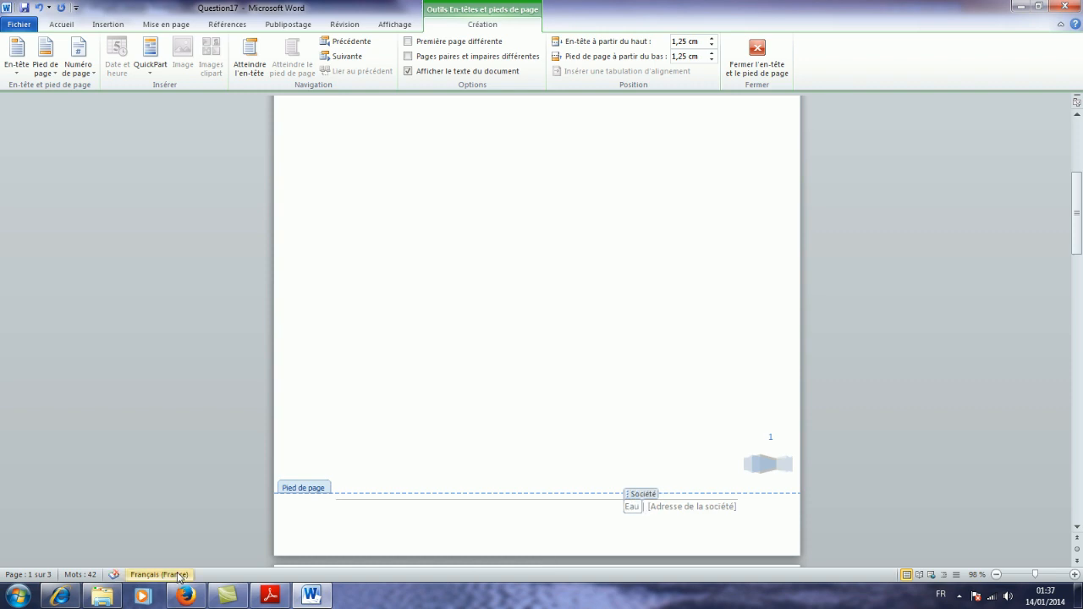
- Reread Q18.1 in the PDF and examine on which pages of the document the footer appears
{"action": "left_click", "coordinate": [269, 597]}
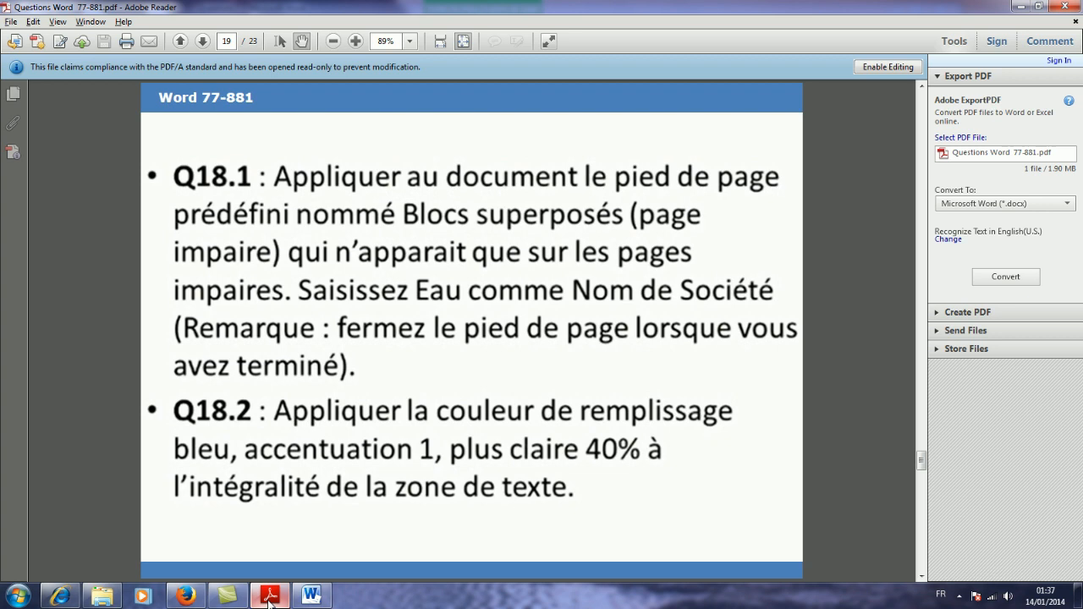
{"action": "left_click", "coordinate": [311, 597]}
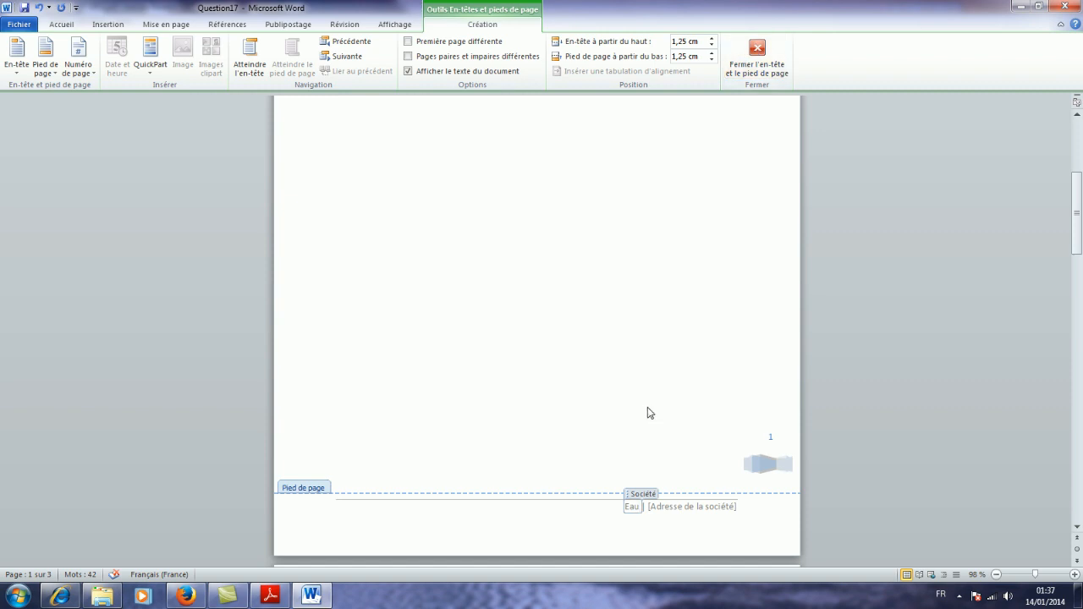
{"action": "scroll", "coordinate": [415, 436], "scroll_direction": "up", "scroll_amount": 3}
{"action": "scroll", "coordinate": [415, 436], "scroll_direction": "down", "scroll_amount": 20}
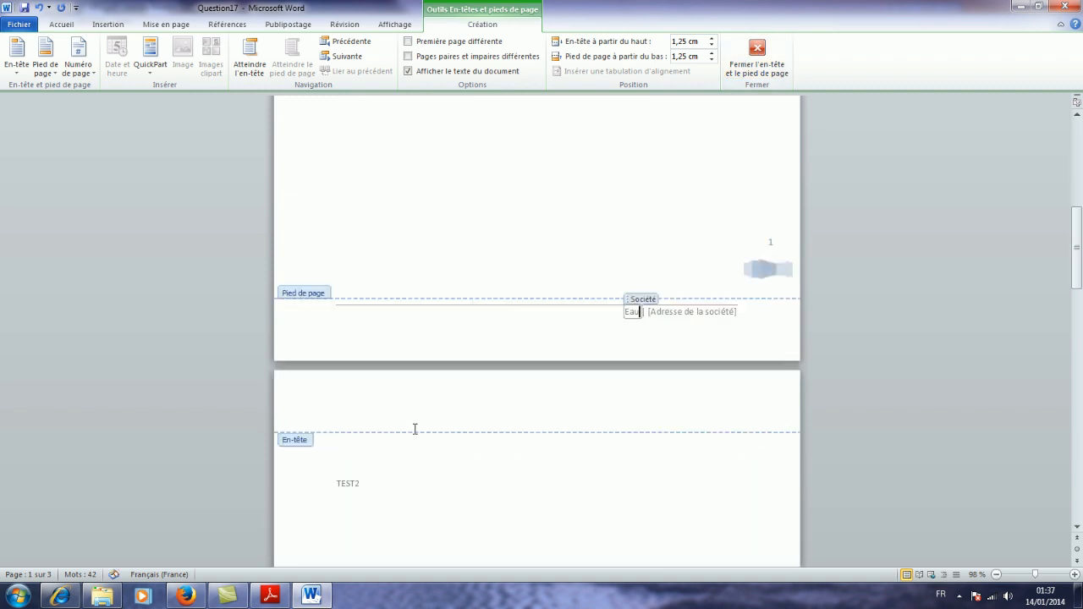
{"action": "scroll", "coordinate": [415, 435], "scroll_direction": "down", "scroll_amount": 8}
{"action": "scroll", "coordinate": [415, 434], "scroll_direction": "up", "scroll_amount": 10}
{"action": "scroll", "coordinate": [419, 427], "scroll_direction": "down", "scroll_amount": 12}
{"action": "scroll", "coordinate": [430, 440], "scroll_direction": "up", "scroll_amount": 20}
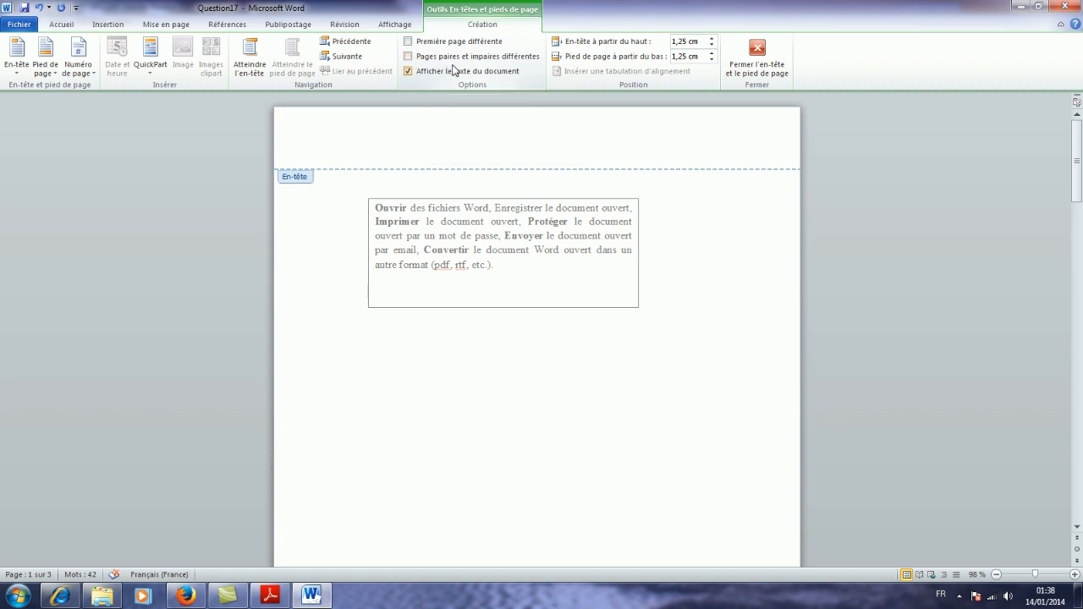
- Make the headers and footers different on odd and even pages, close the footer and check all three pages
{"action": "left_click", "coordinate": [409, 57]}
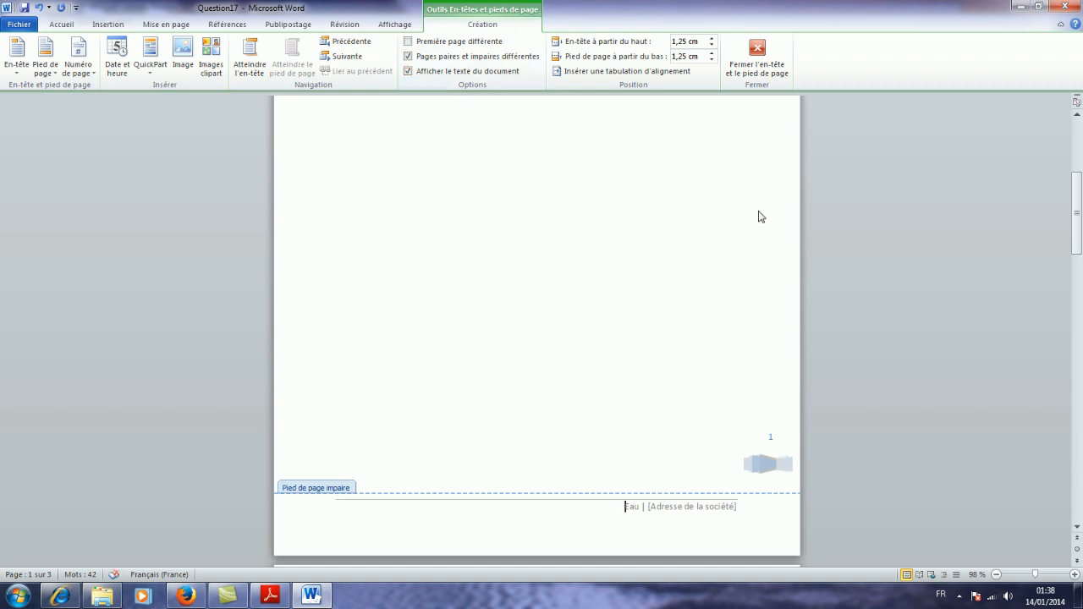
{"action": "left_click", "coordinate": [756, 53]}
{"action": "scroll", "coordinate": [550, 375], "scroll_direction": "down", "scroll_amount": 2}
{"action": "scroll", "coordinate": [551, 377], "scroll_direction": "down", "scroll_amount": 4}
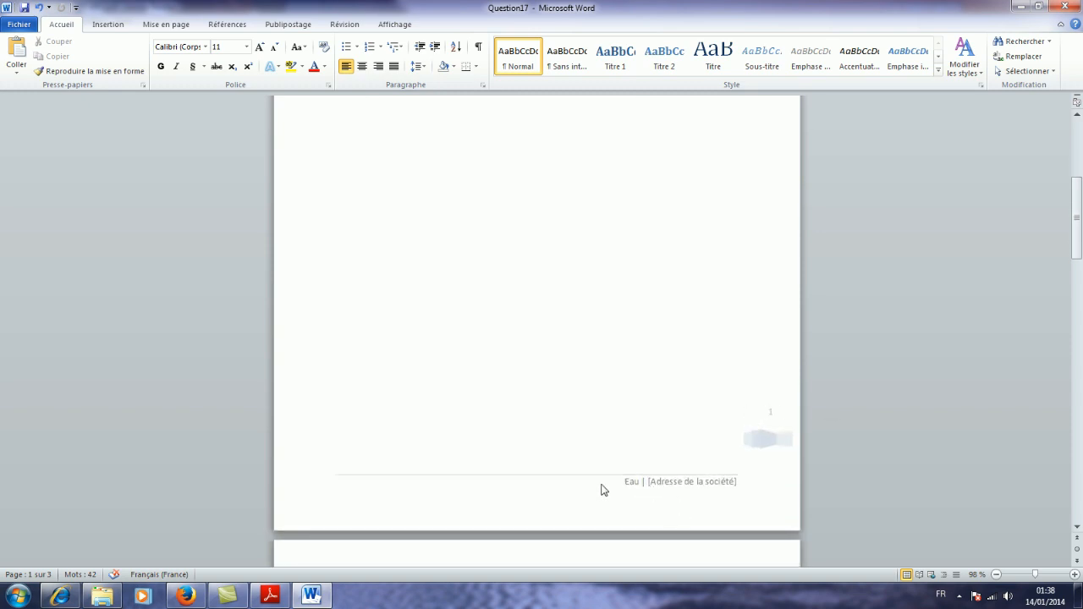
{"action": "scroll", "coordinate": [541, 499], "scroll_direction": "down", "scroll_amount": 3}
{"action": "scroll", "coordinate": [487, 502], "scroll_direction": "down", "scroll_amount": 15}
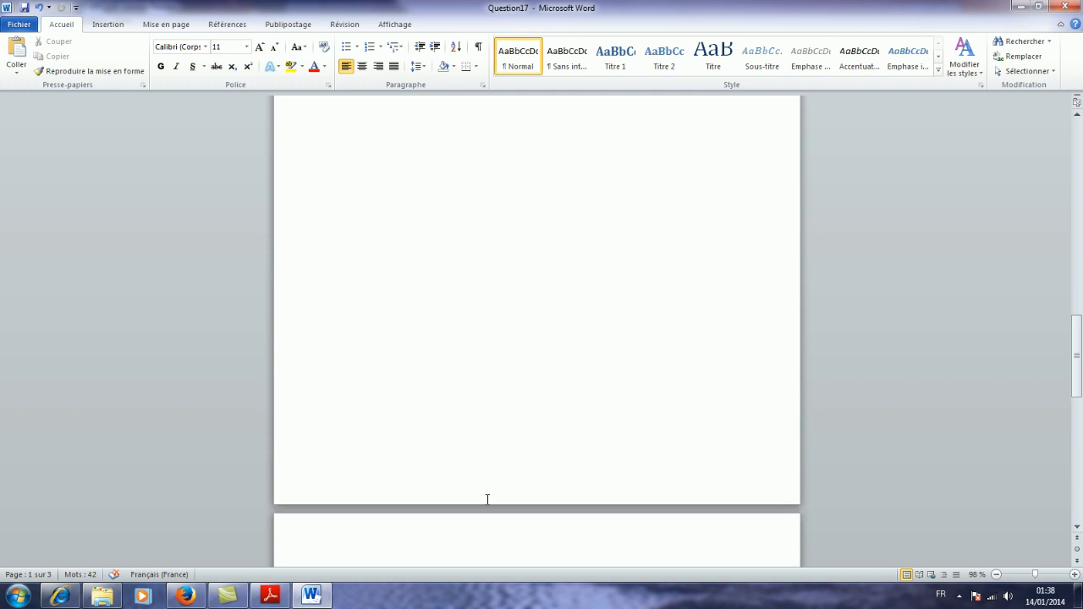
{"action": "scroll", "coordinate": [544, 506], "scroll_direction": "down", "scroll_amount": 16}
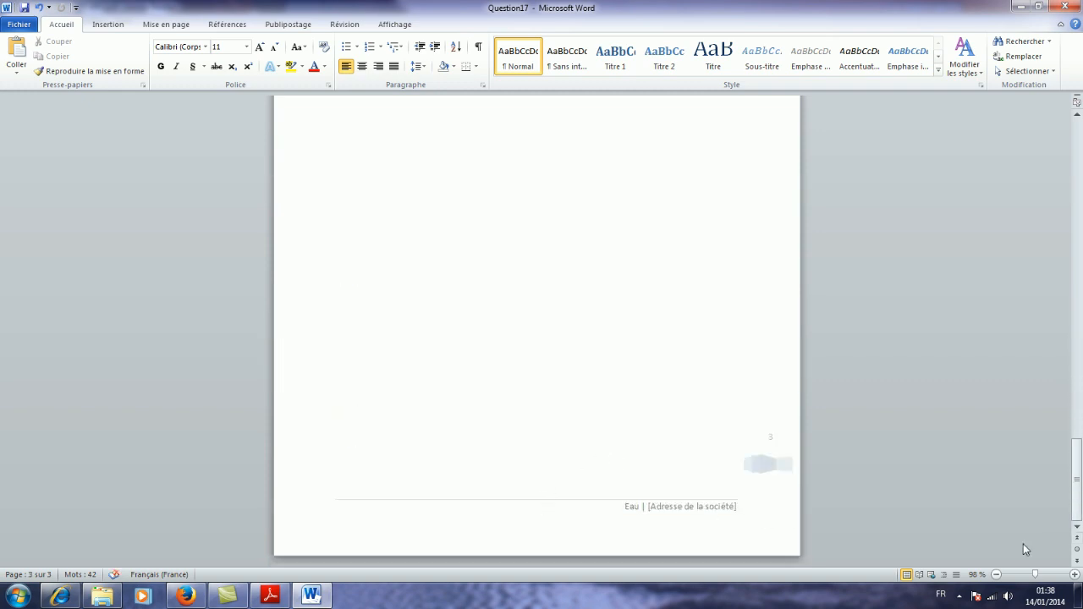
{"action": "left_click", "coordinate": [959, 596]}
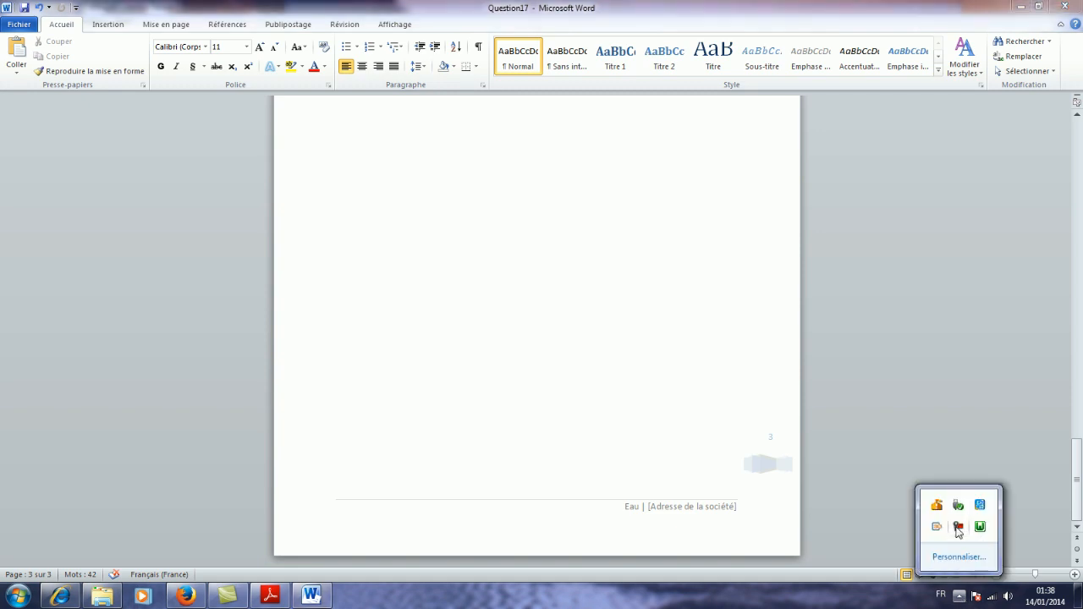
{"action": "left_click", "coordinate": [964, 524]}
{"action": "left_click", "coordinate": [1054, 537]}
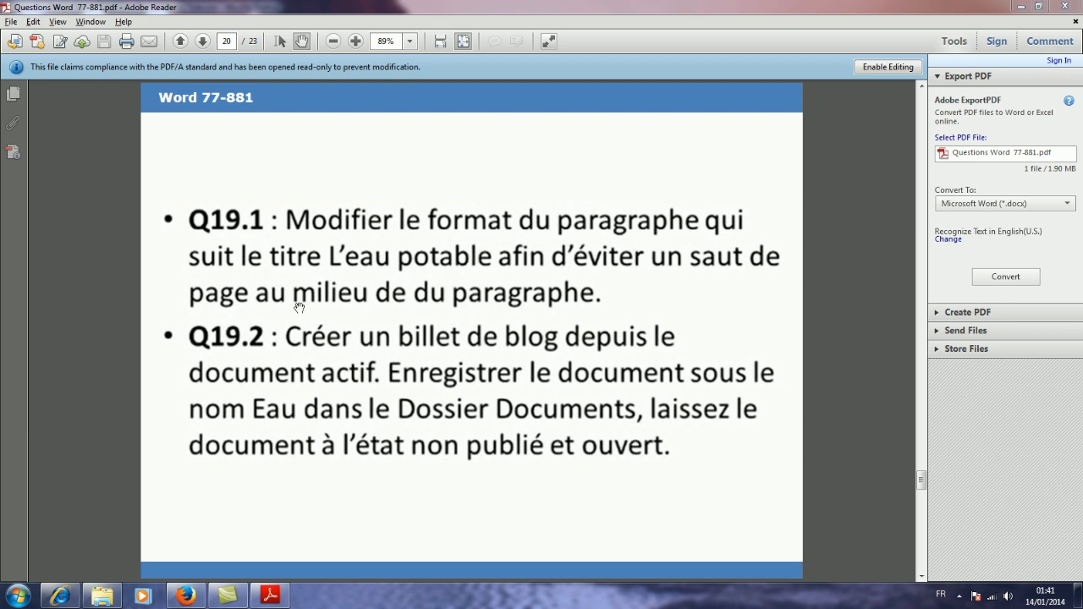
- Open the Question18 document, locate the paragraph split across two pages and reread Q19.1 in the PDF
{"action": "left_click", "coordinate": [103, 598]}
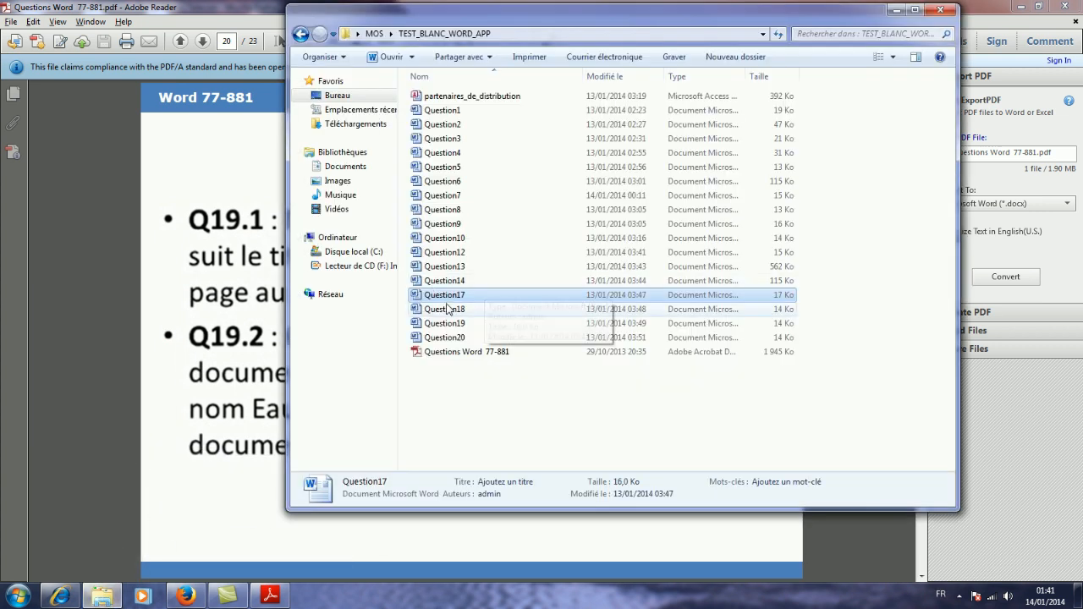
{"action": "double_click", "coordinate": [443, 311]}
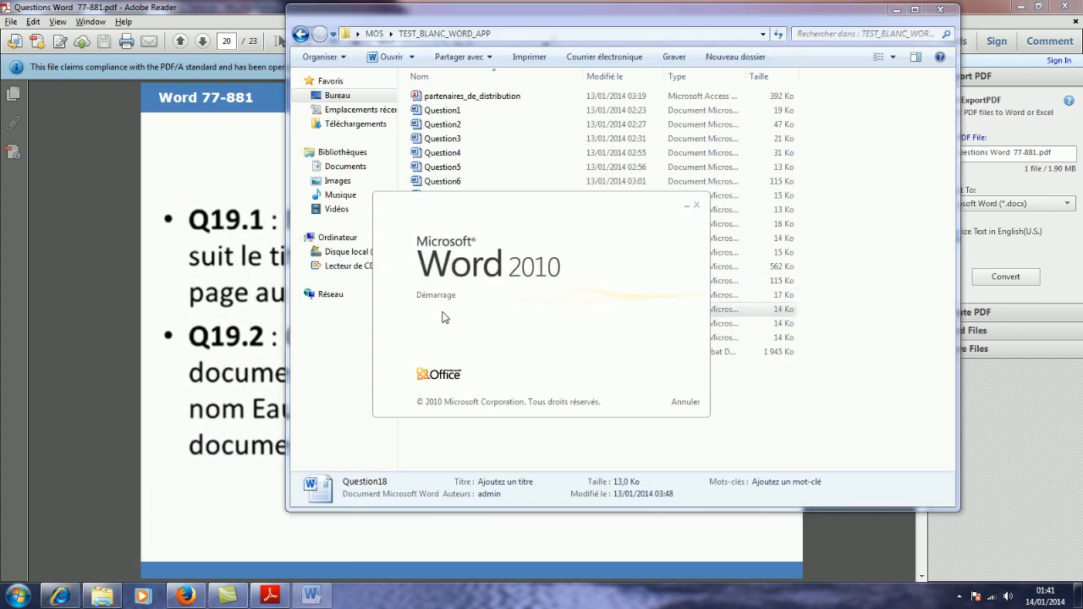
{"action": "scroll", "coordinate": [388, 376], "scroll_direction": "down", "scroll_amount": 10}
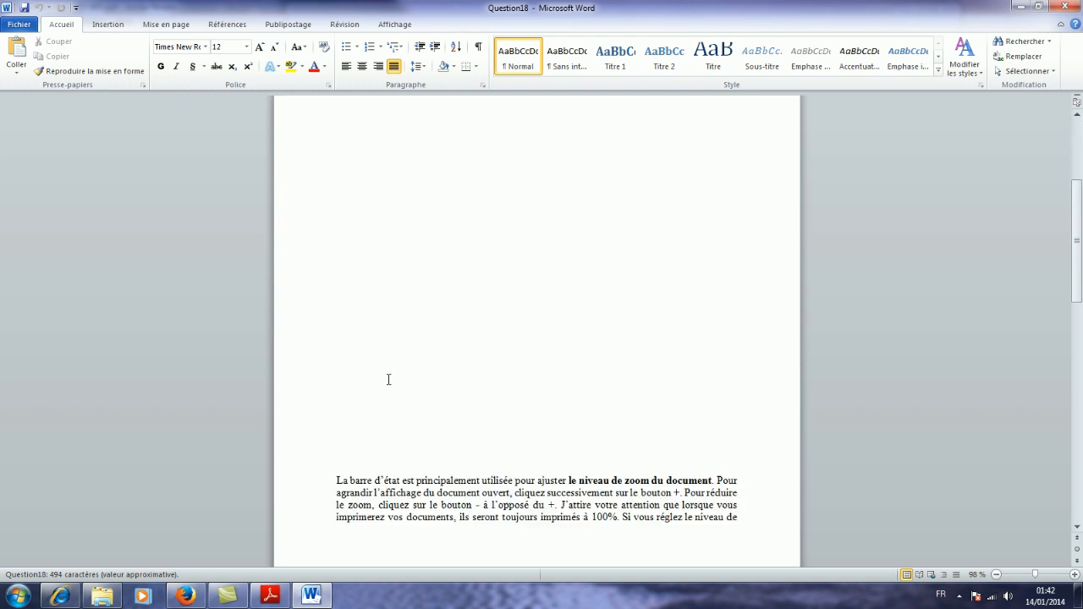
{"action": "scroll", "coordinate": [388, 379], "scroll_direction": "down", "scroll_amount": 3}
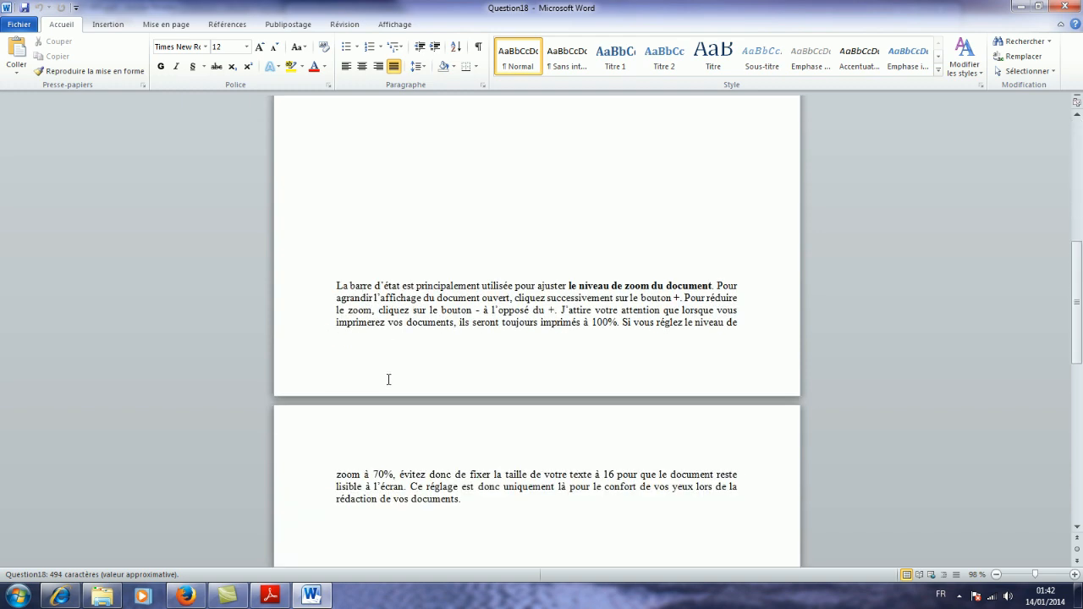
{"action": "left_click", "coordinate": [281, 599]}
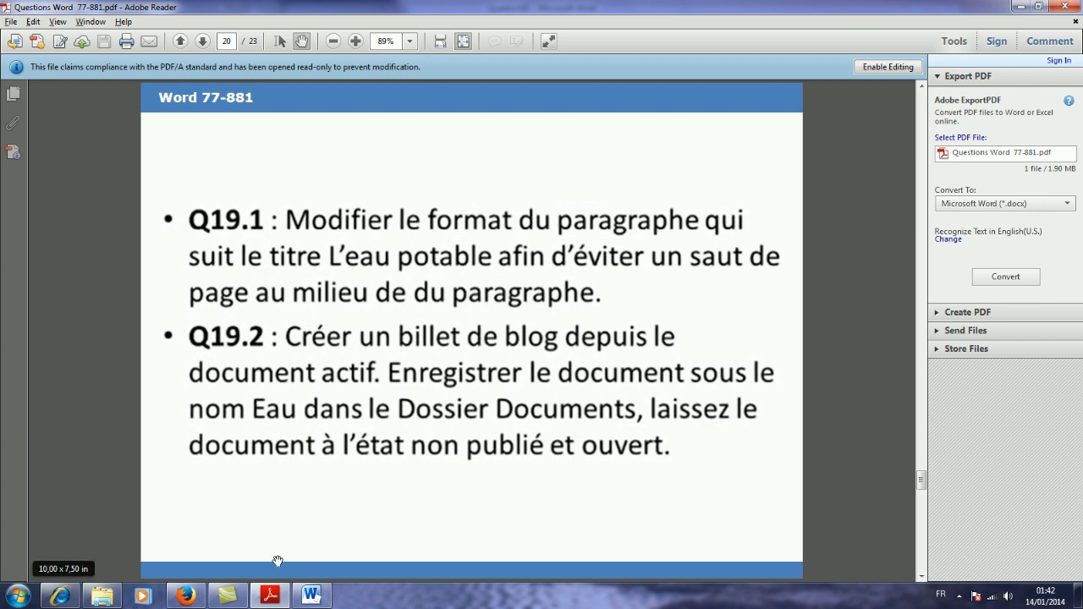
- Turn on Lignes solidaires for the paragraph about the status bar to prevent a page break inside it
{"action": "left_click", "coordinate": [311, 596]}
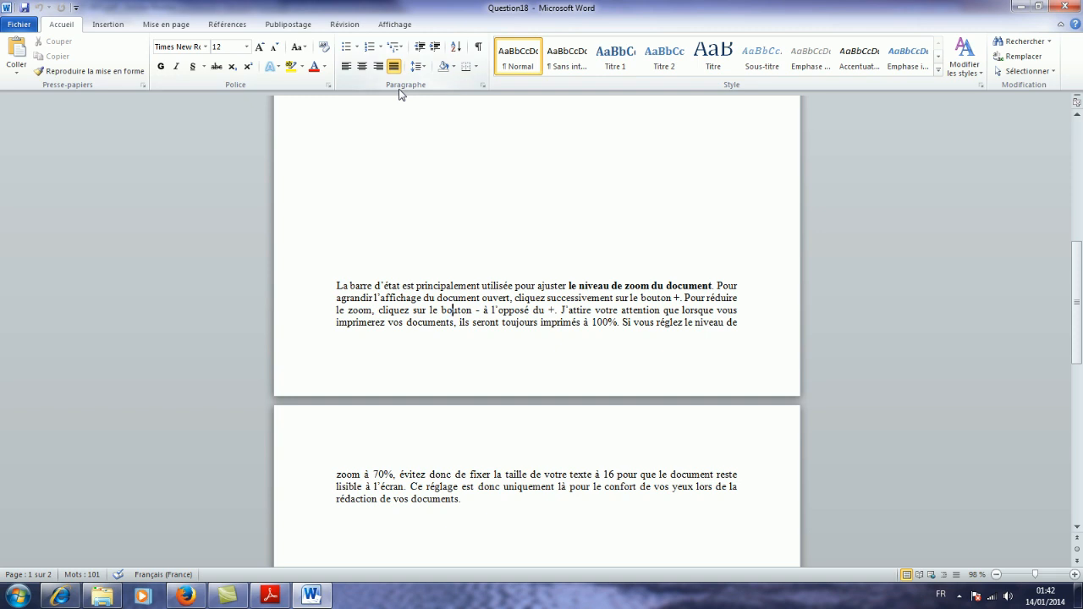
{"action": "left_click", "coordinate": [485, 86]}
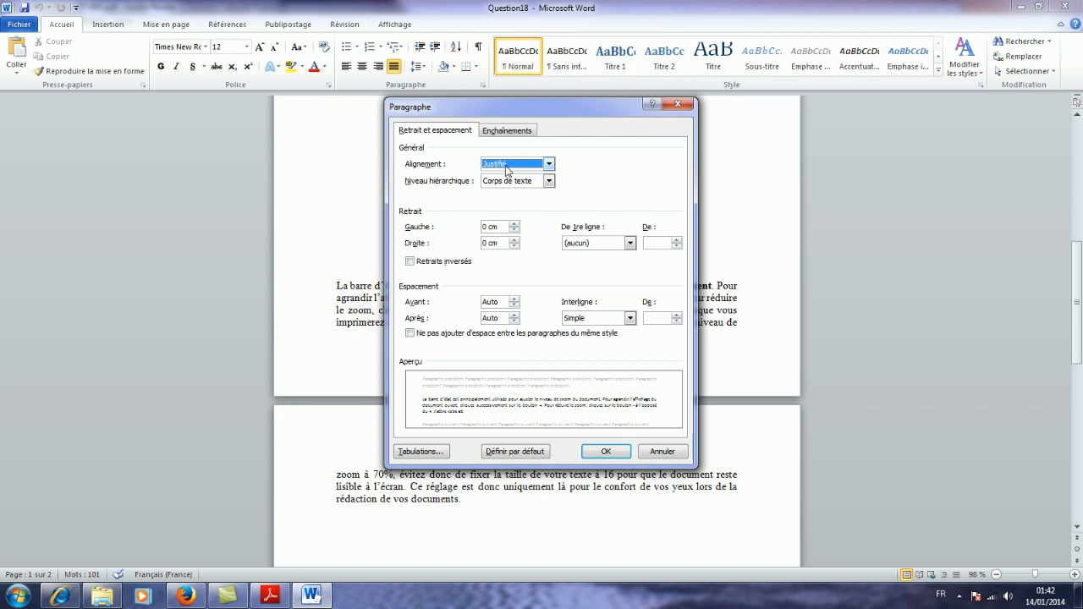
{"action": "left_click", "coordinate": [507, 133]}
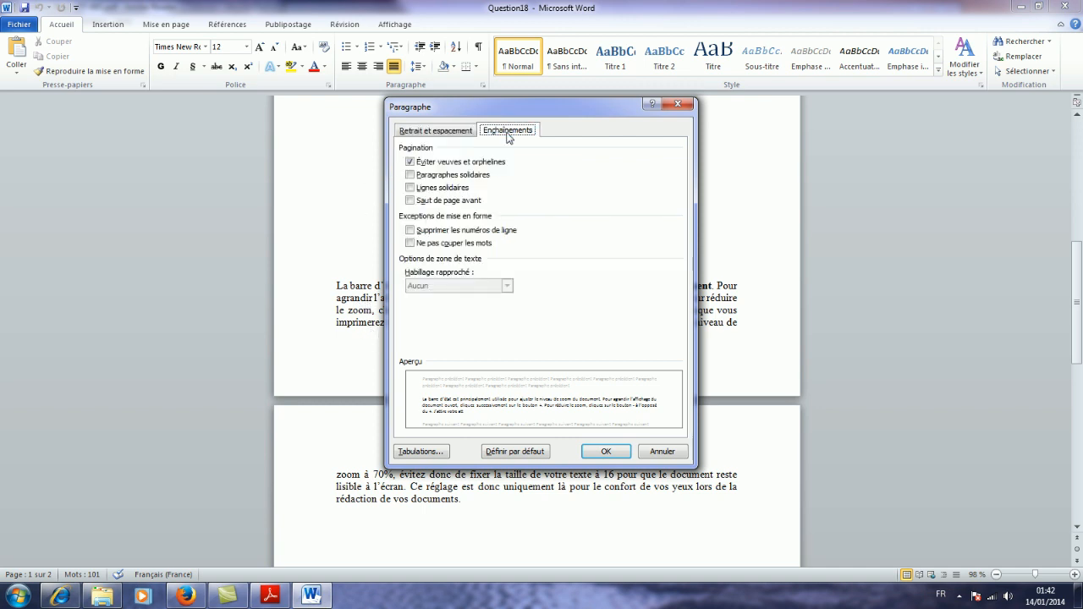
{"action": "left_click", "coordinate": [410, 189]}
{"action": "left_click", "coordinate": [596, 453]}
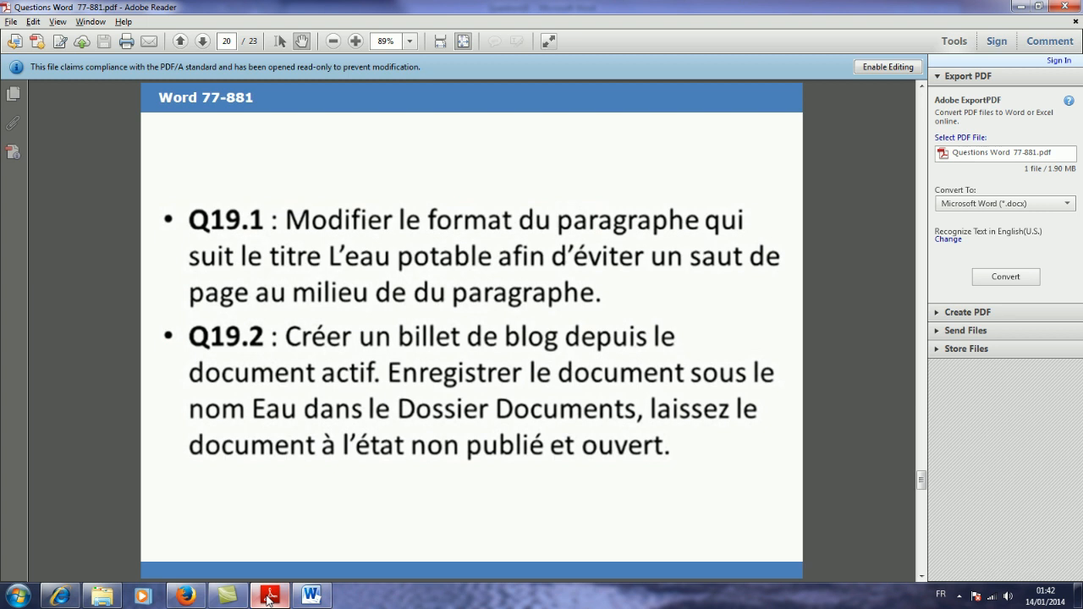
- Create a blog post from the Question18 document and choose Enregistrer plus tard for the blog account
{"action": "left_click", "coordinate": [270, 596]}
{"action": "left_click", "coordinate": [312, 598]}
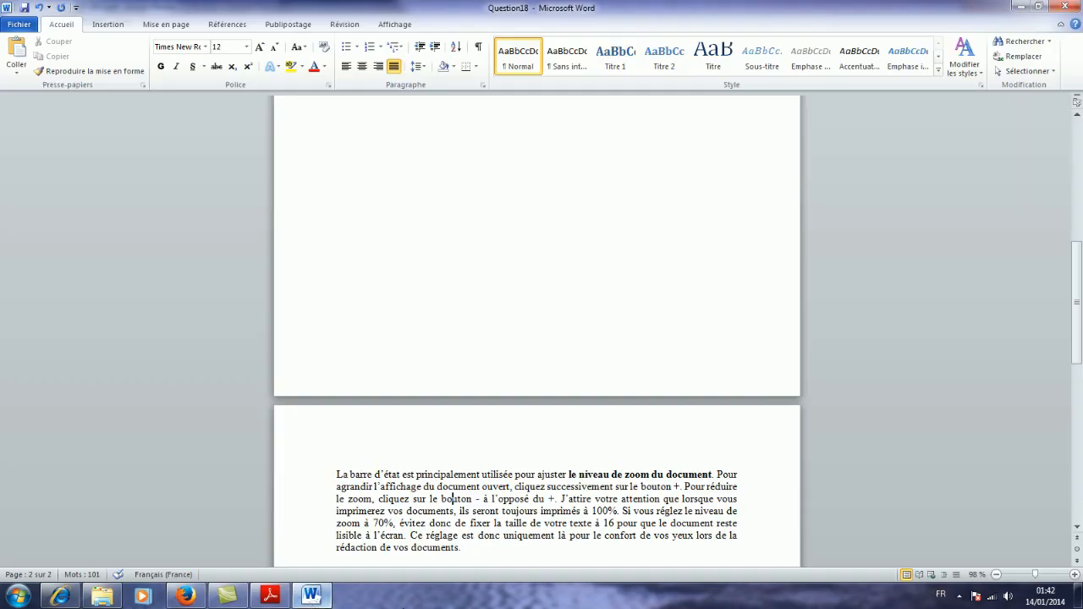
{"action": "left_click", "coordinate": [19, 24]}
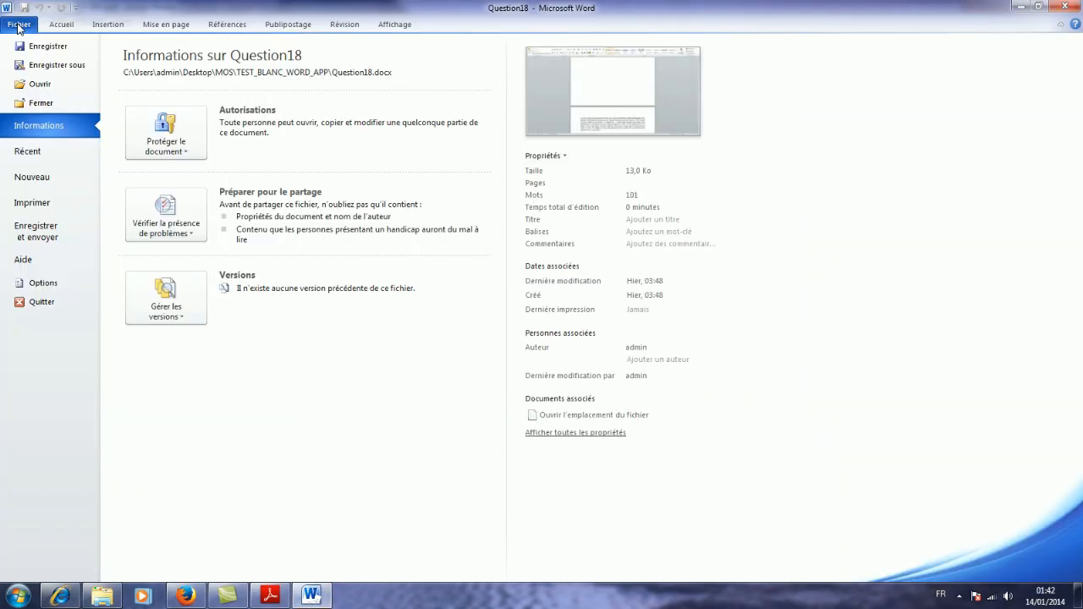
{"action": "left_click", "coordinate": [36, 231]}
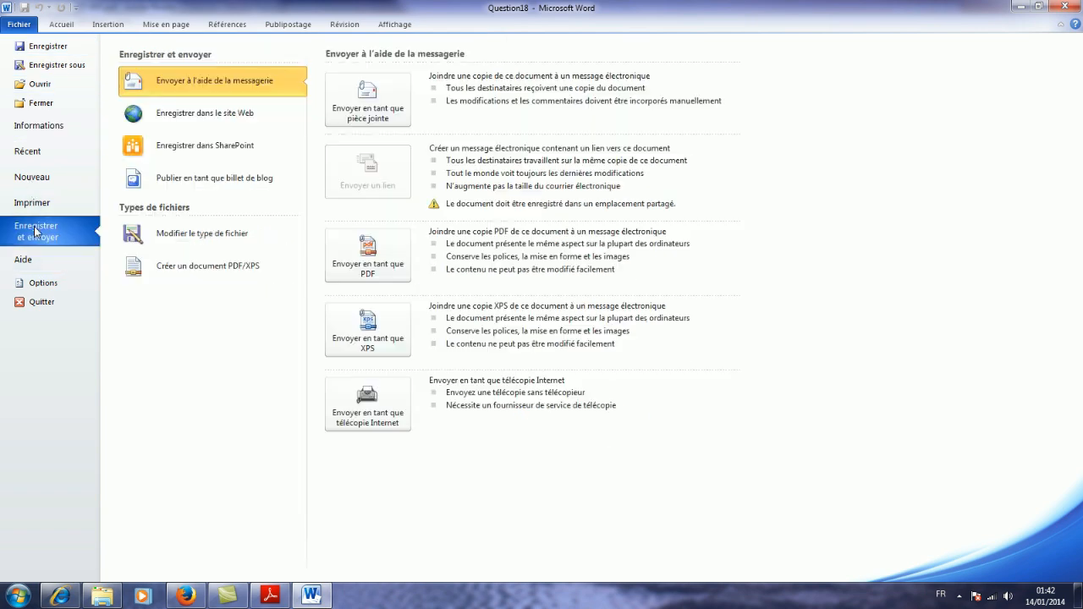
{"action": "left_click", "coordinate": [214, 185]}
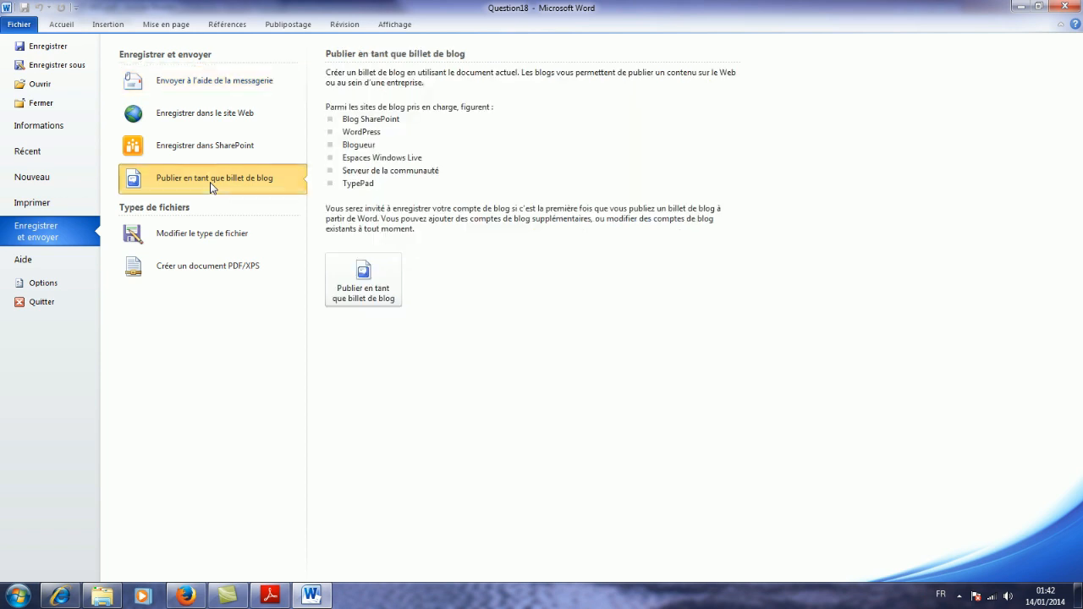
{"action": "left_click", "coordinate": [363, 277]}
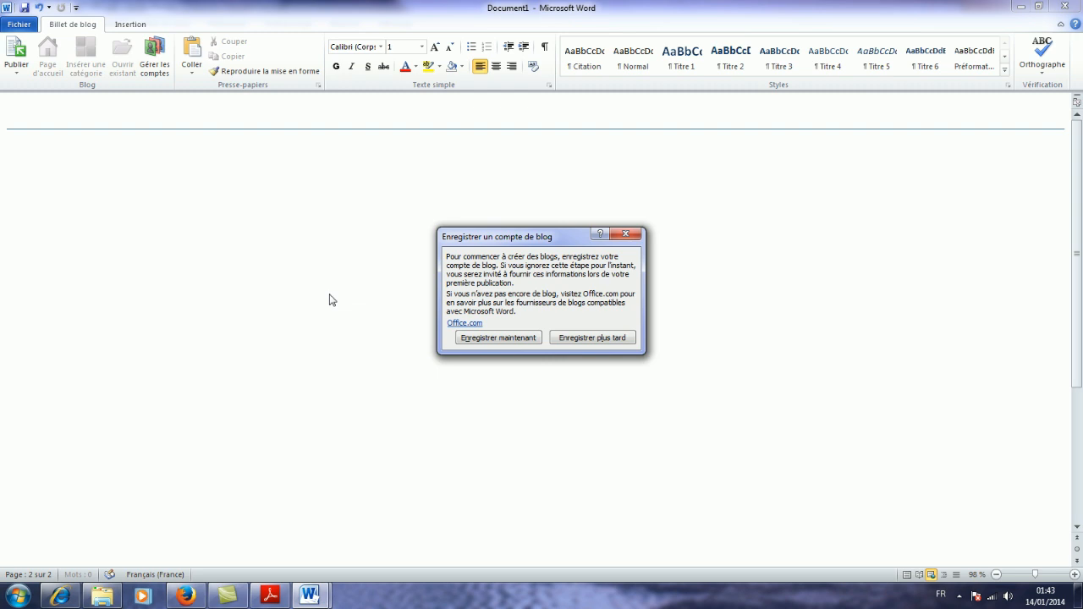
{"action": "left_click", "coordinate": [583, 338]}
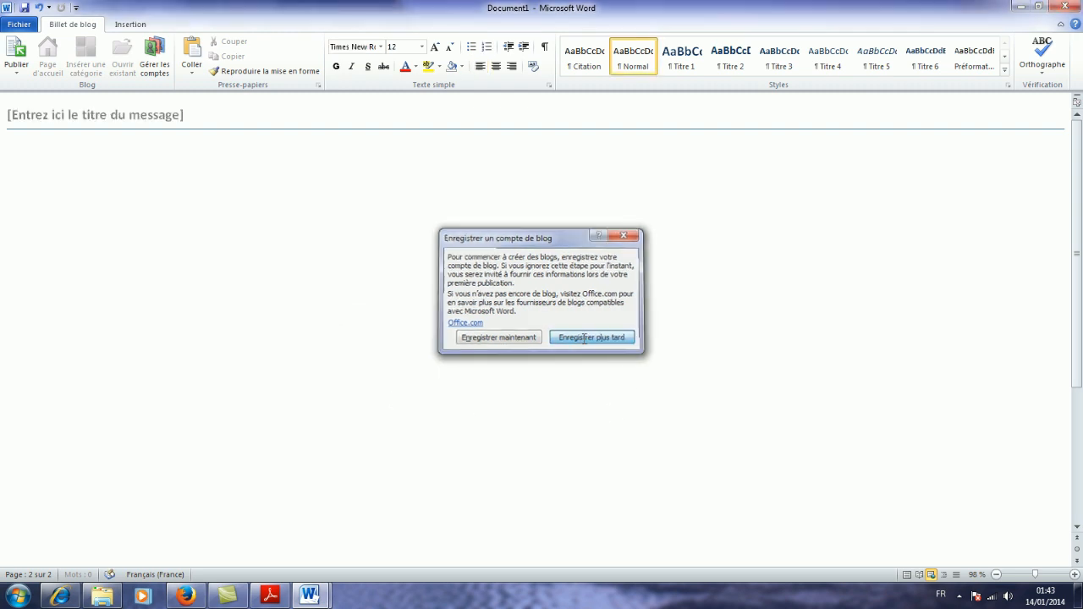
- Reread Q19.2 in the PDF and save the unpublished blog post as Eau in the Documents library
{"action": "left_click", "coordinate": [258, 597]}
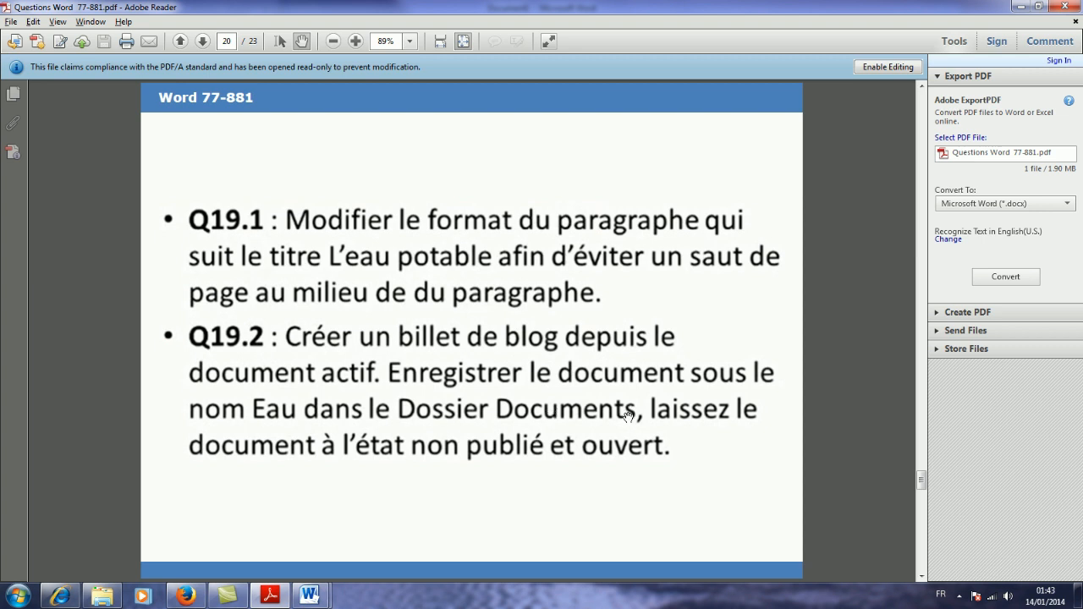
{"action": "left_click", "coordinate": [309, 595]}
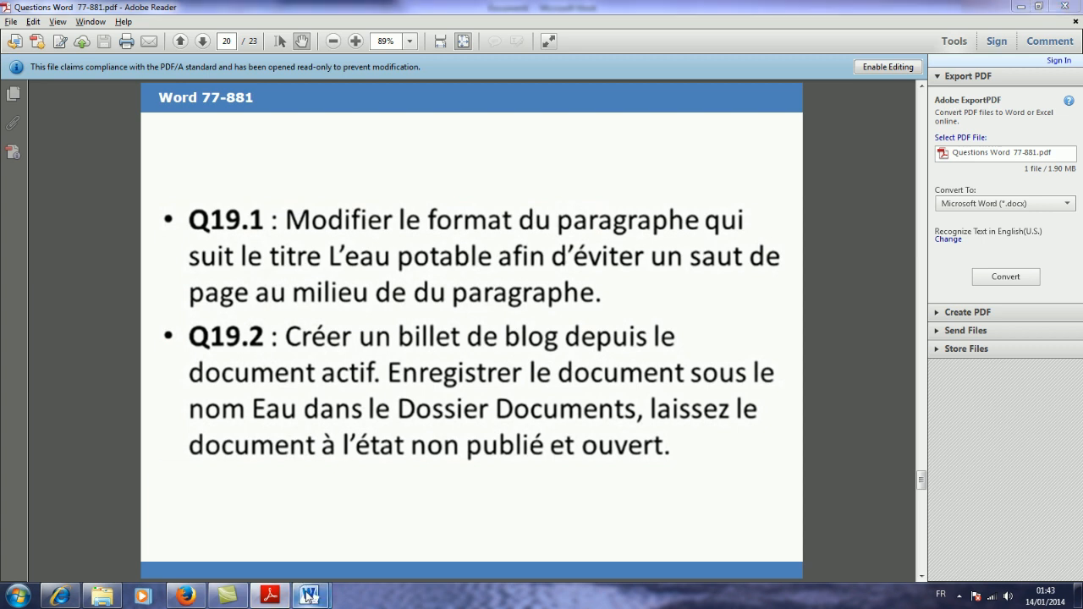
{"action": "left_click", "coordinate": [347, 494]}
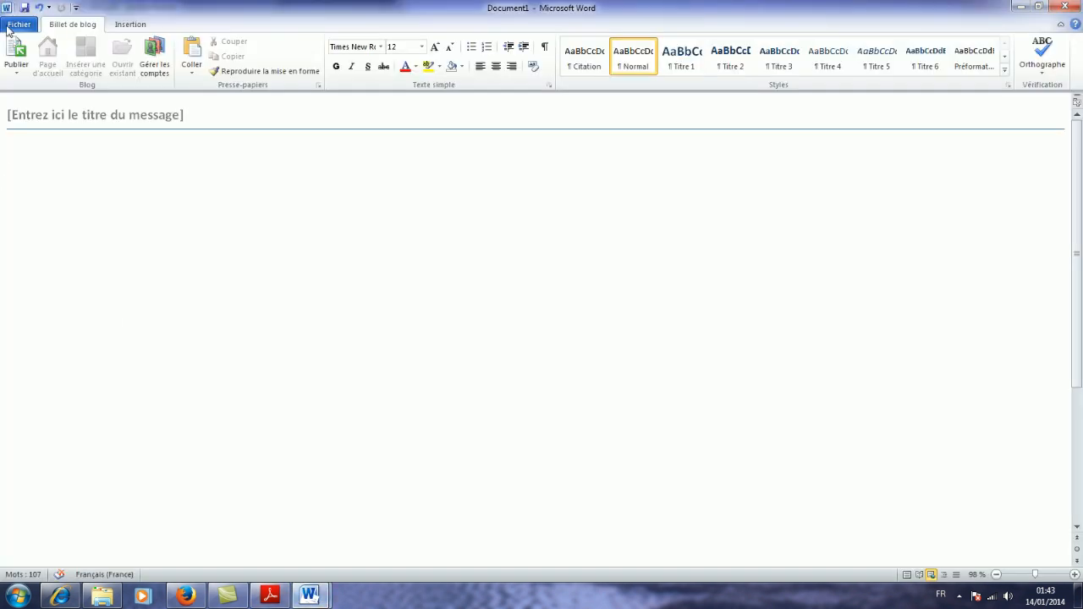
{"action": "left_click", "coordinate": [17, 25]}
{"action": "left_click", "coordinate": [28, 53]}
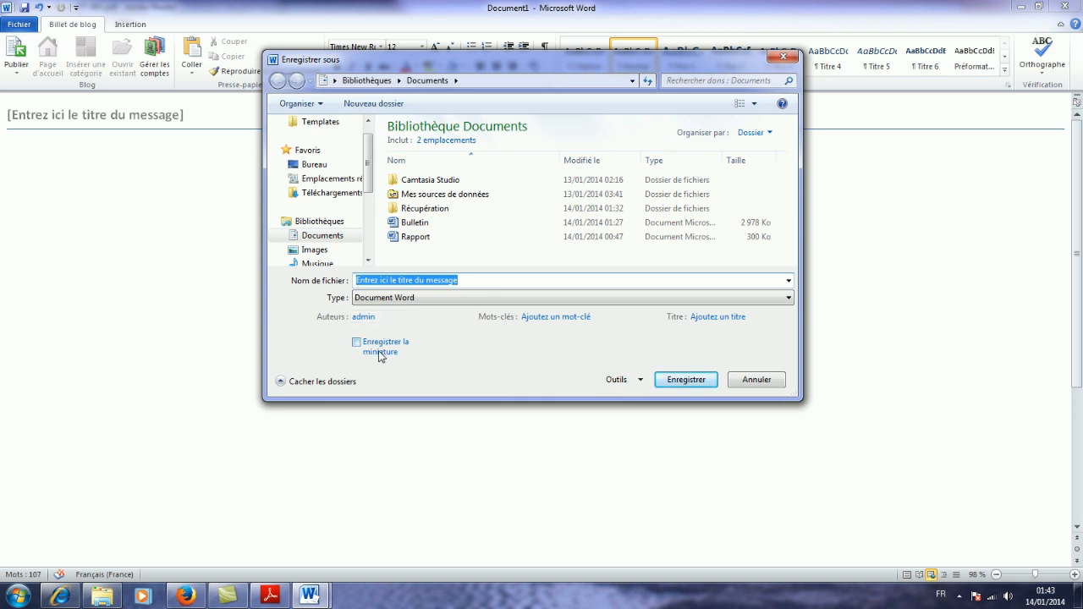
{"action": "type", "text": "Eau"}
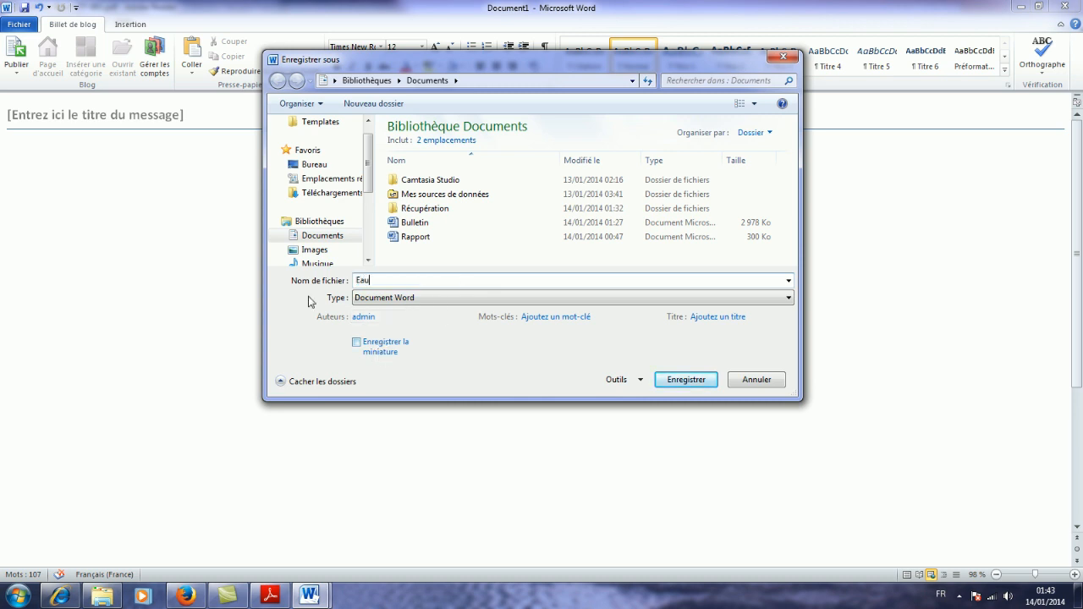
{"action": "left_click", "coordinate": [312, 237]}
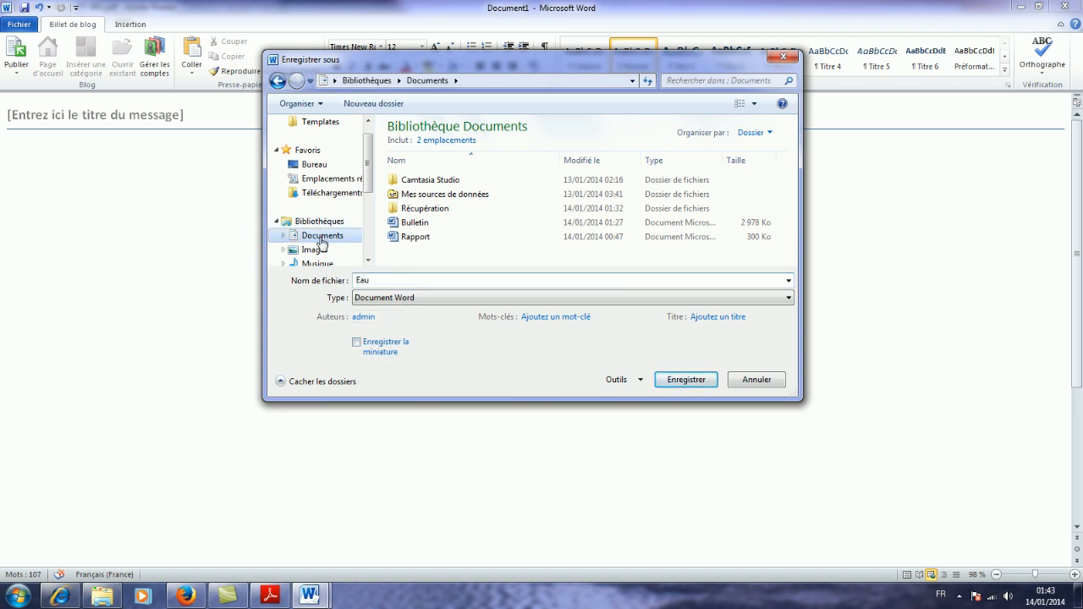
{"action": "left_click", "coordinate": [685, 379]}
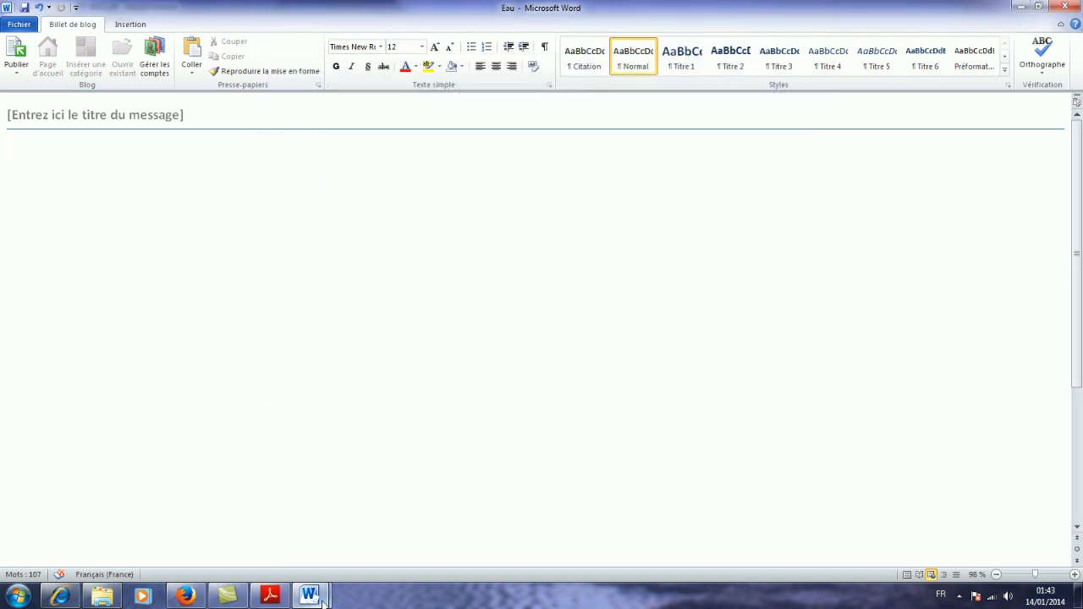
{"action": "left_click", "coordinate": [960, 596]}
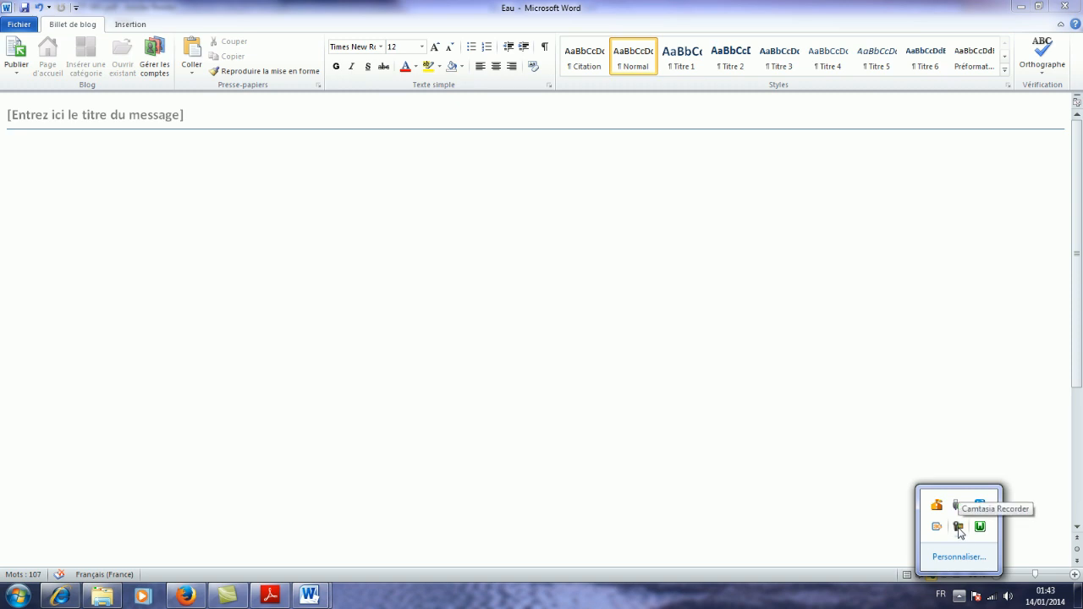
{"action": "left_click", "coordinate": [959, 528]}
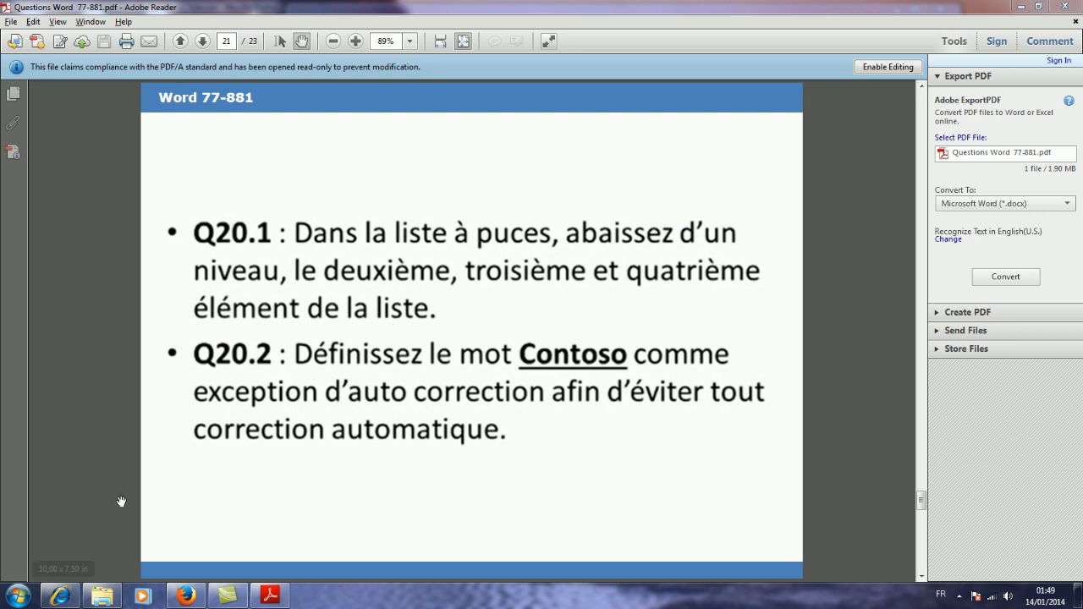
- Open the Question19 document from the TEST_BLANC_WORD_APP folder and reread Q20.1 in the PDF
{"action": "left_click", "coordinate": [102, 596]}
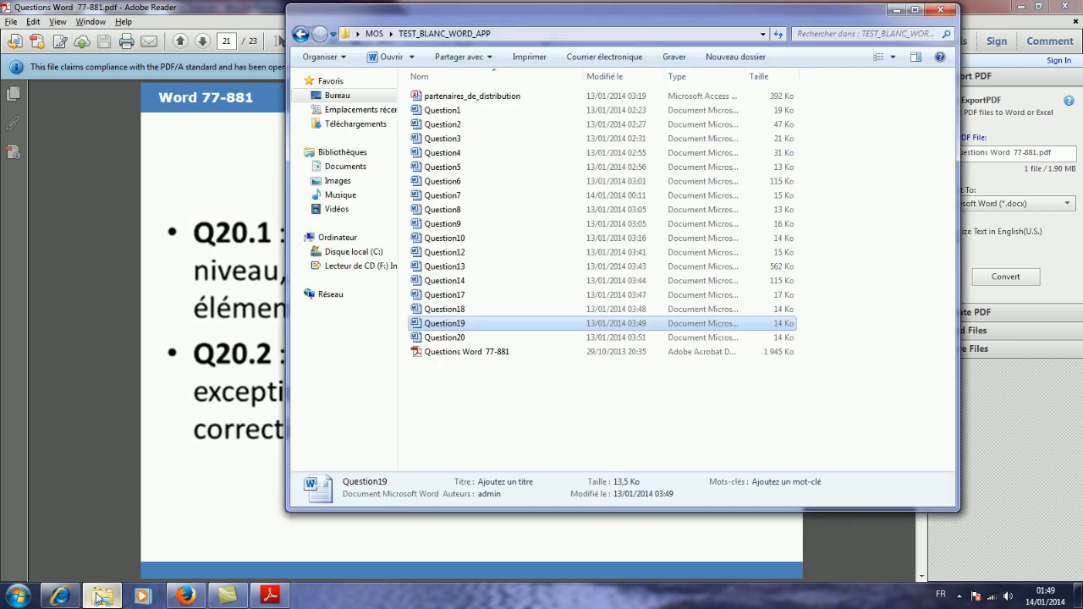
{"action": "double_click", "coordinate": [446, 325]}
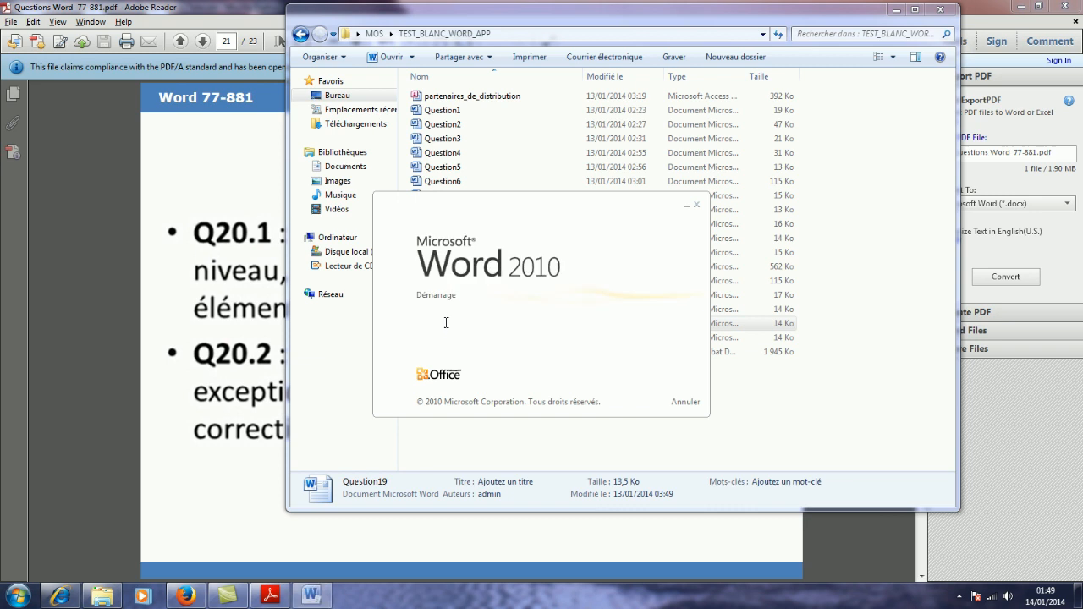
{"action": "left_click", "coordinate": [270, 596]}
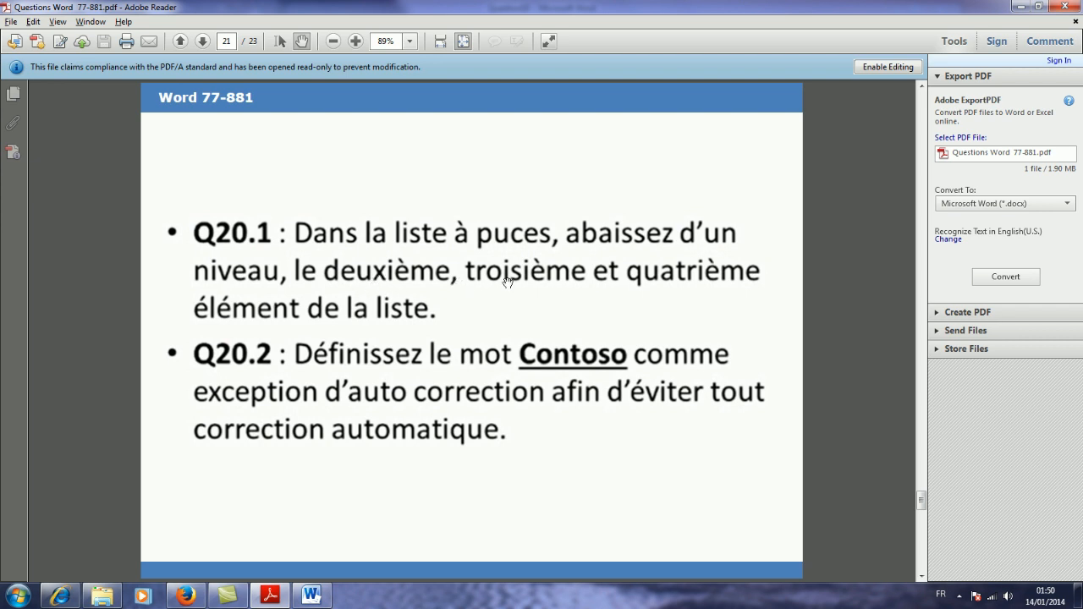
{"action": "left_click", "coordinate": [306, 595]}
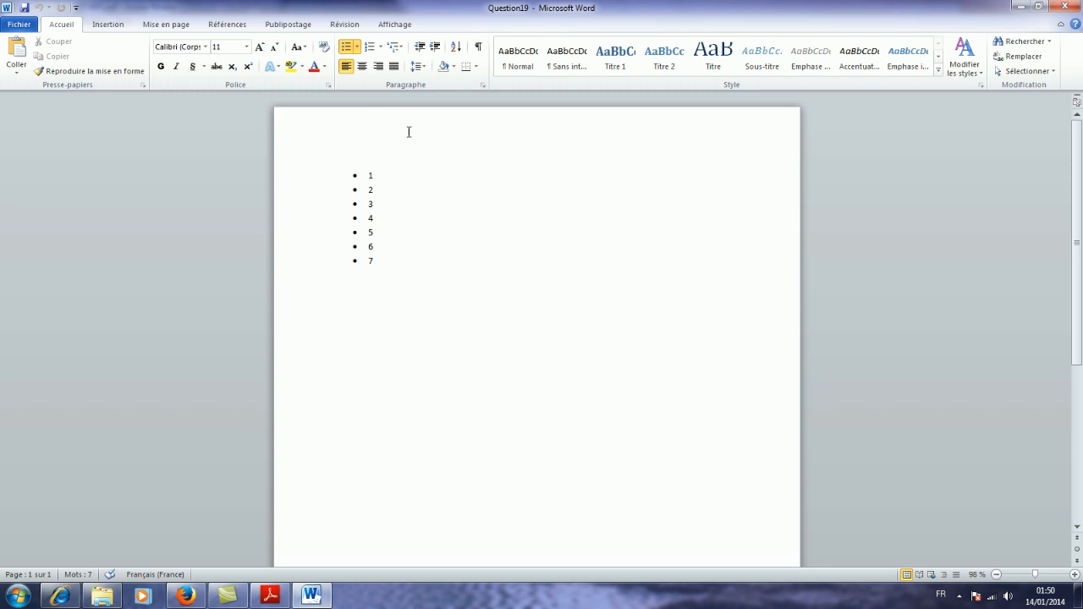
- Demote the second, third and fourth items of the bulleted list to the second list level
{"action": "left_click_drag", "start_coordinate": [368, 189], "coordinate": [382, 227]}
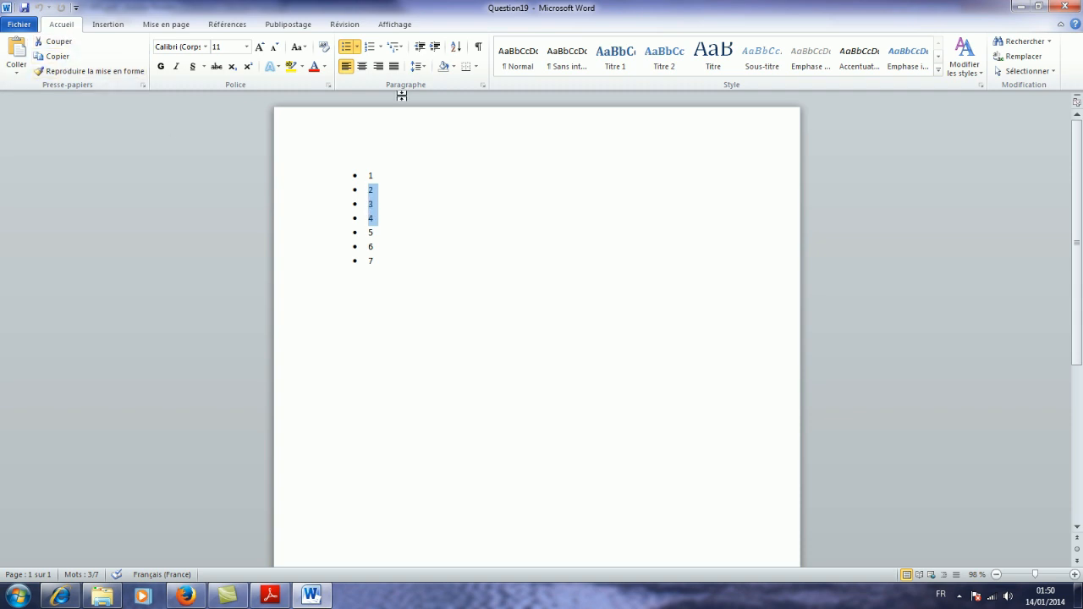
{"action": "left_click", "coordinate": [357, 48]}
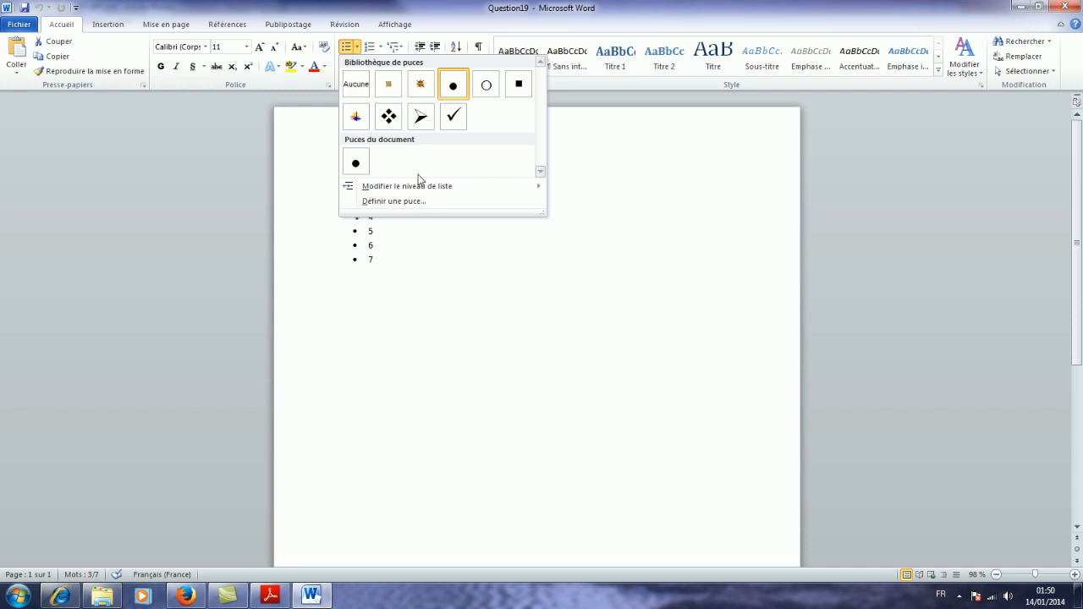
{"action": "mouse_move", "coordinate": [424, 192]}
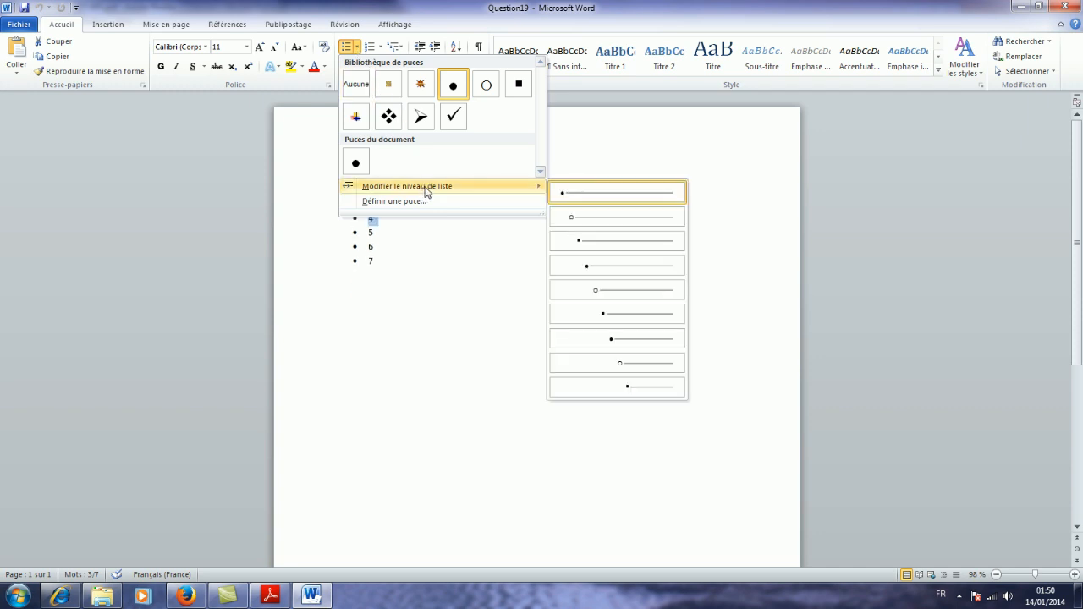
{"action": "left_click", "coordinate": [590, 220]}
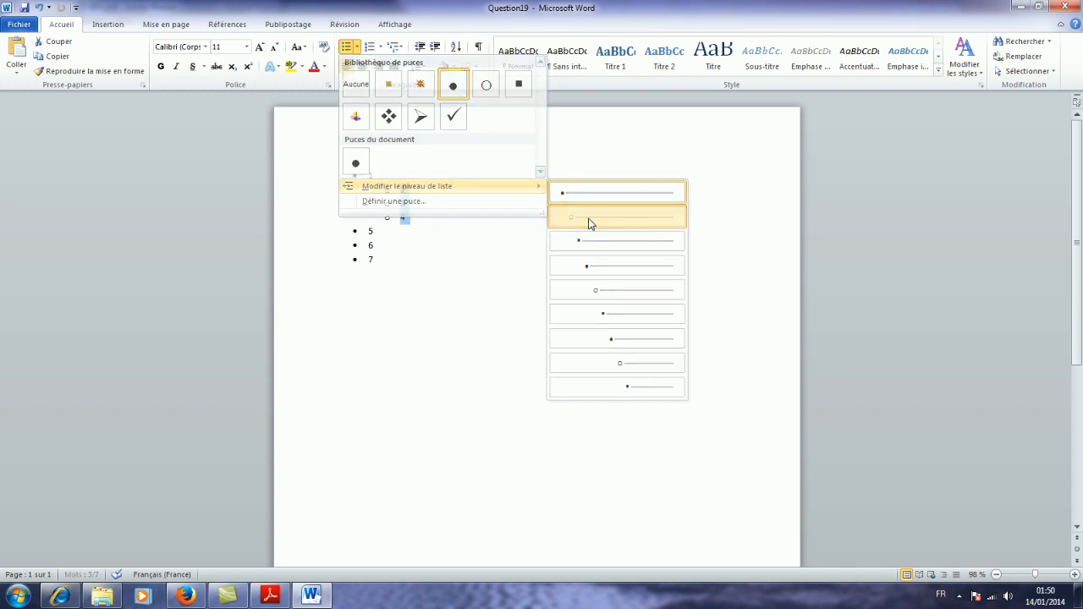
{"action": "left_click", "coordinate": [373, 321]}
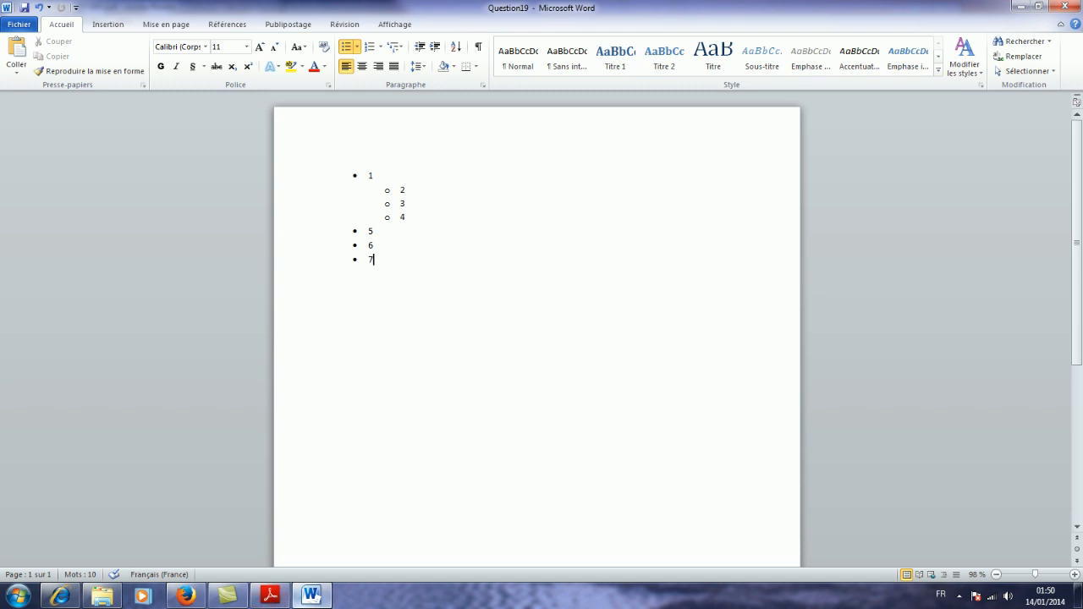
- Reread Q20.2 in the PDF and enter the test word COntoso on its own line below the bulleted list
{"action": "left_click", "coordinate": [279, 596]}
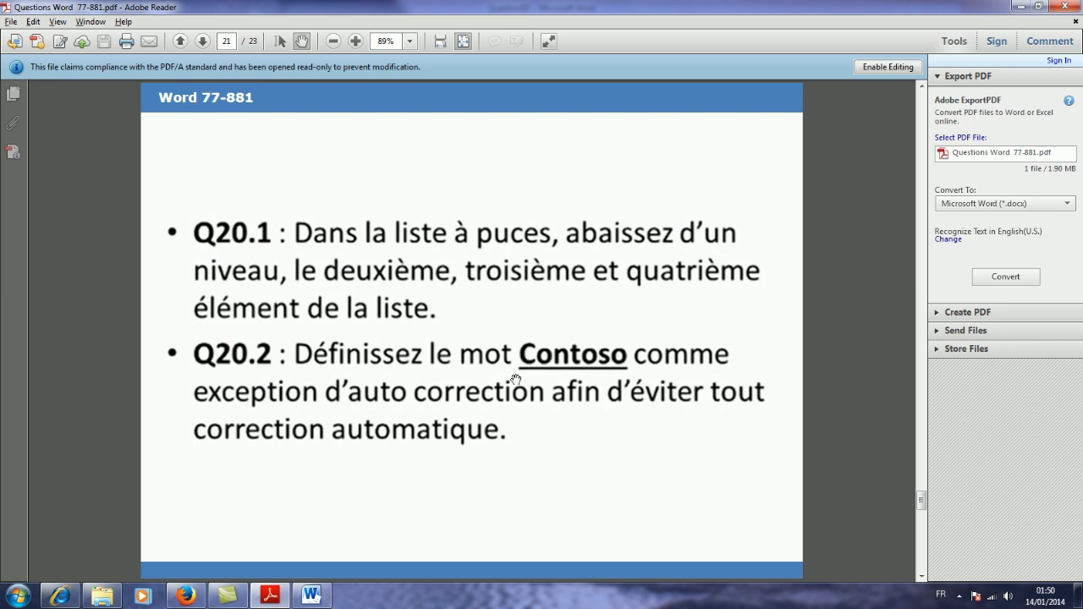
{"action": "left_click", "coordinate": [311, 596]}
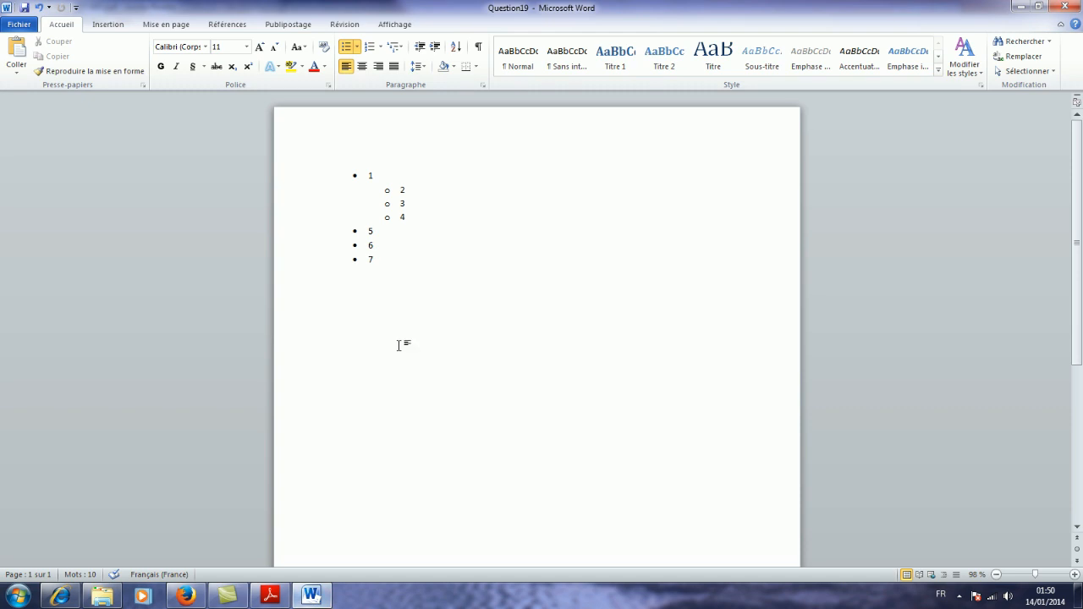
{"action": "double_click", "coordinate": [350, 330]}
{"action": "type", "text": "COntoso"}
{"action": "key", "text": "Return"}
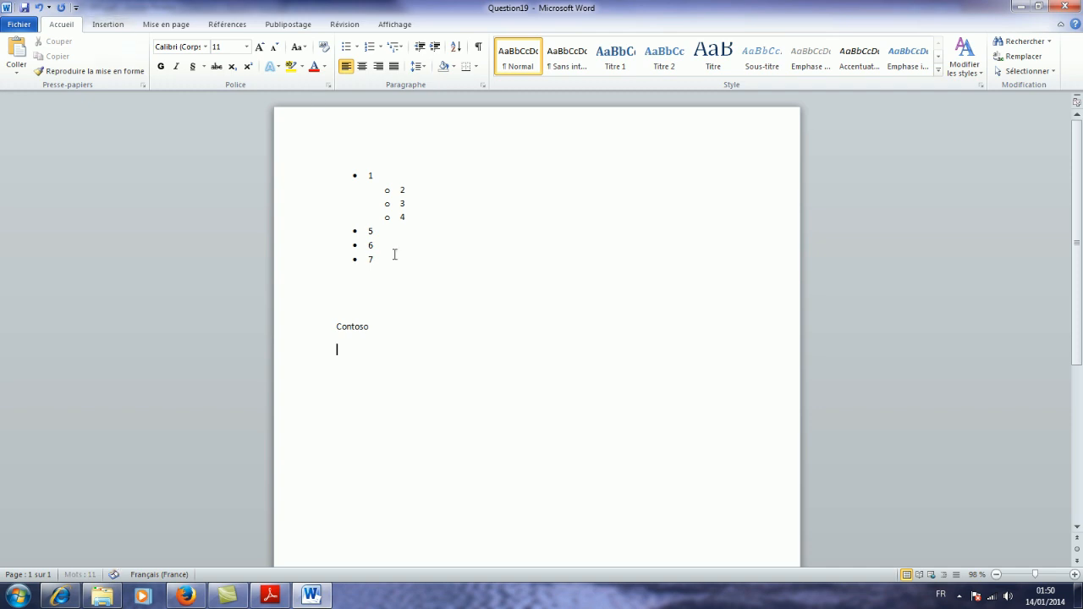
{"action": "left_click", "coordinate": [321, 332]}
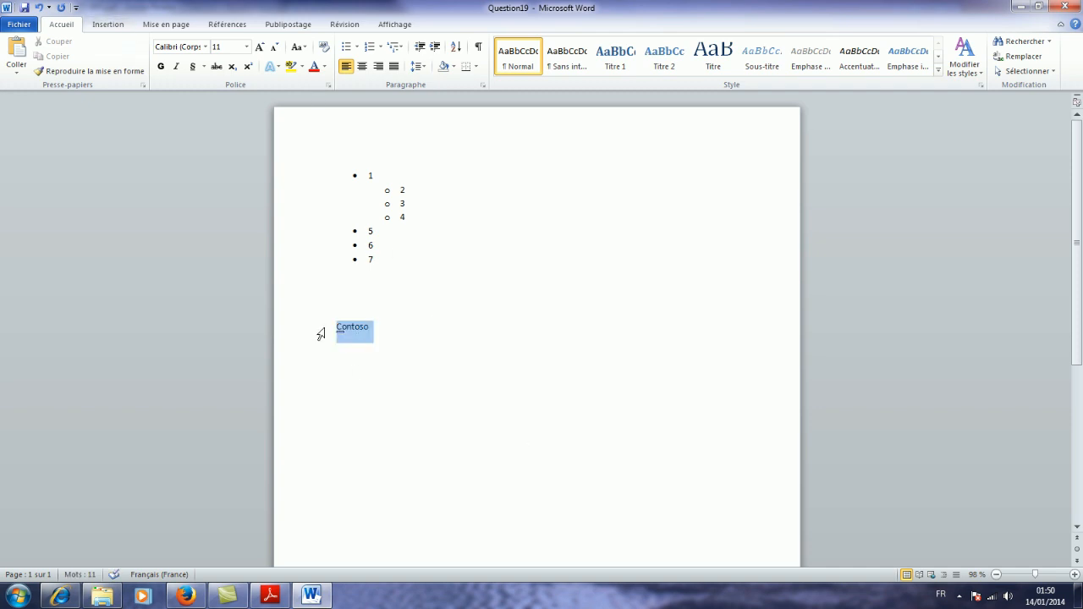
{"action": "left_click", "coordinate": [373, 336]}
- Reread Q20.2 in the PDF and open the AutoCorrect exceptions from Word's proofing options
{"action": "left_click", "coordinate": [275, 597]}
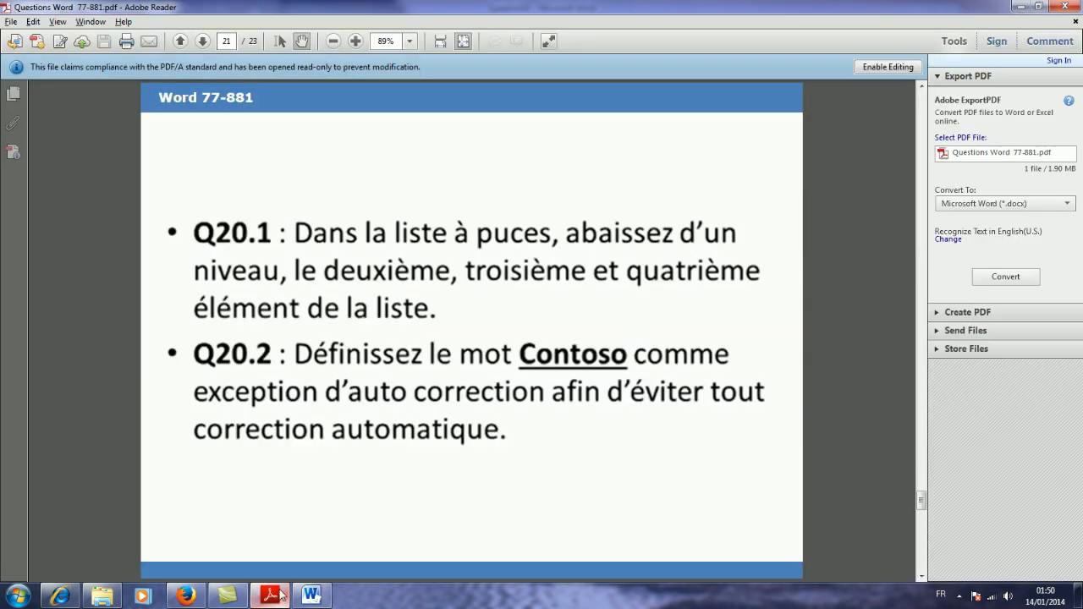
{"action": "left_click", "coordinate": [310, 598]}
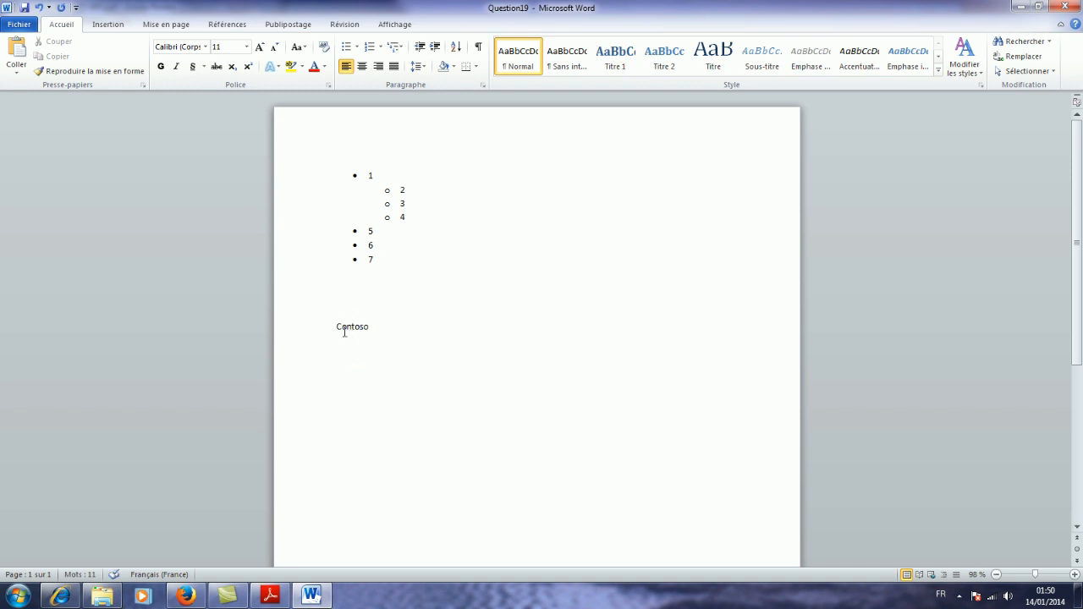
{"action": "left_click", "coordinate": [18, 24]}
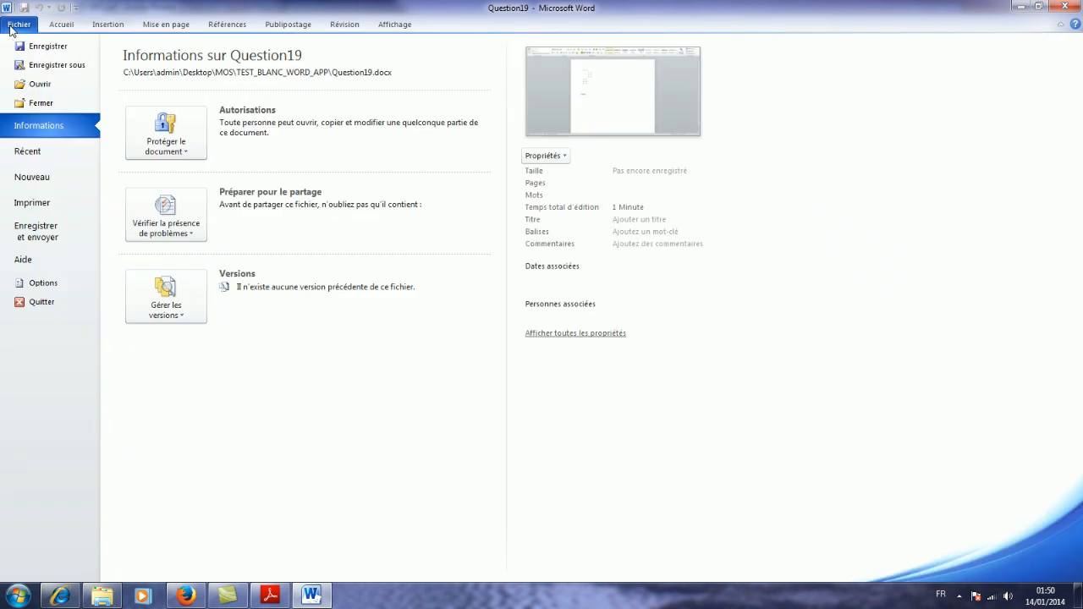
{"action": "left_click", "coordinate": [44, 283]}
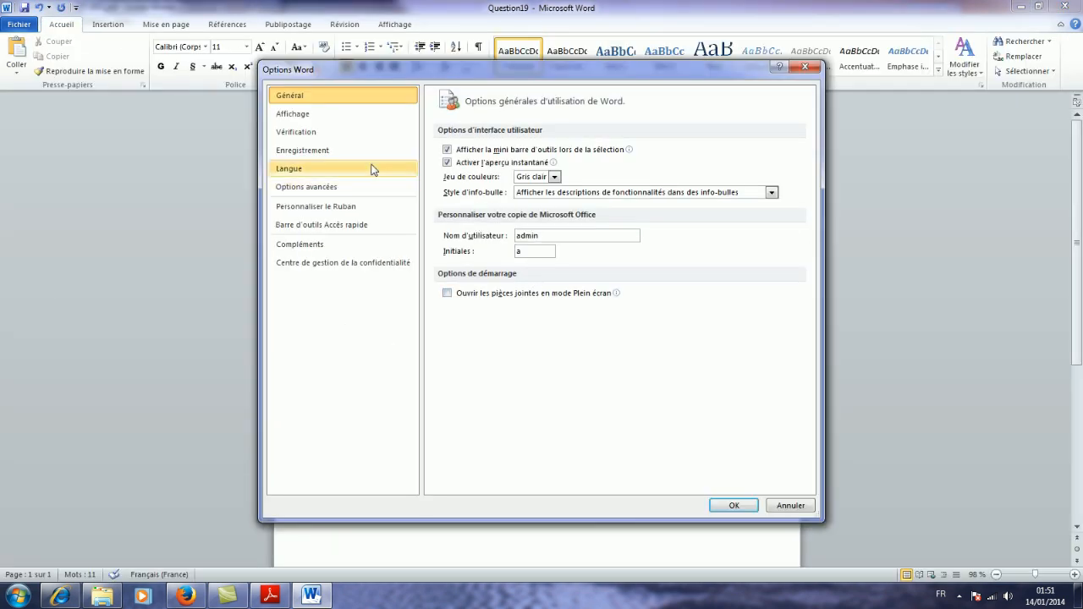
{"action": "left_click", "coordinate": [315, 133]}
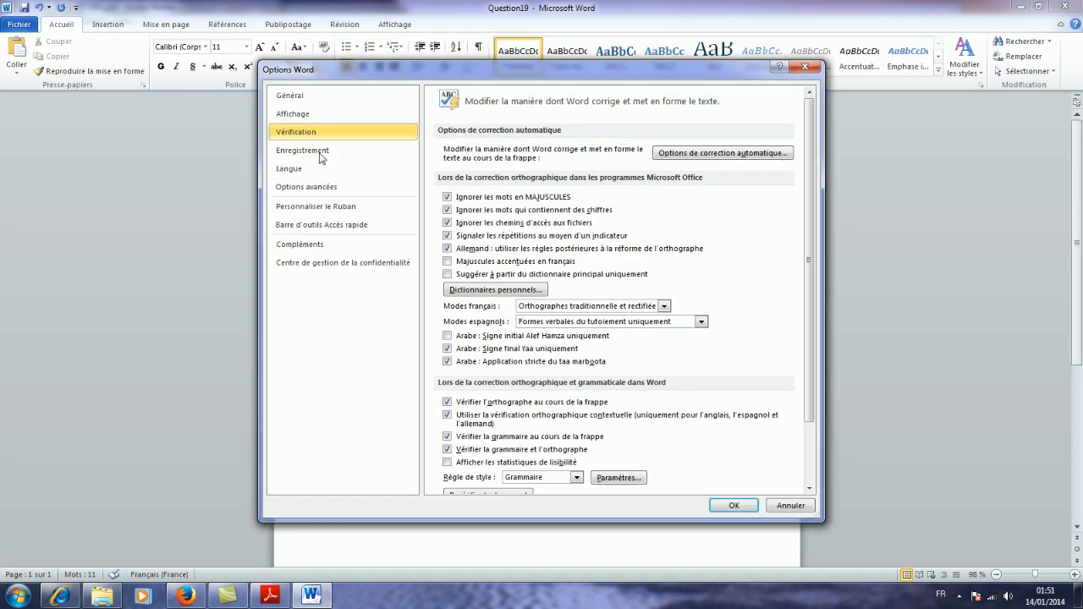
{"action": "left_click", "coordinate": [708, 154]}
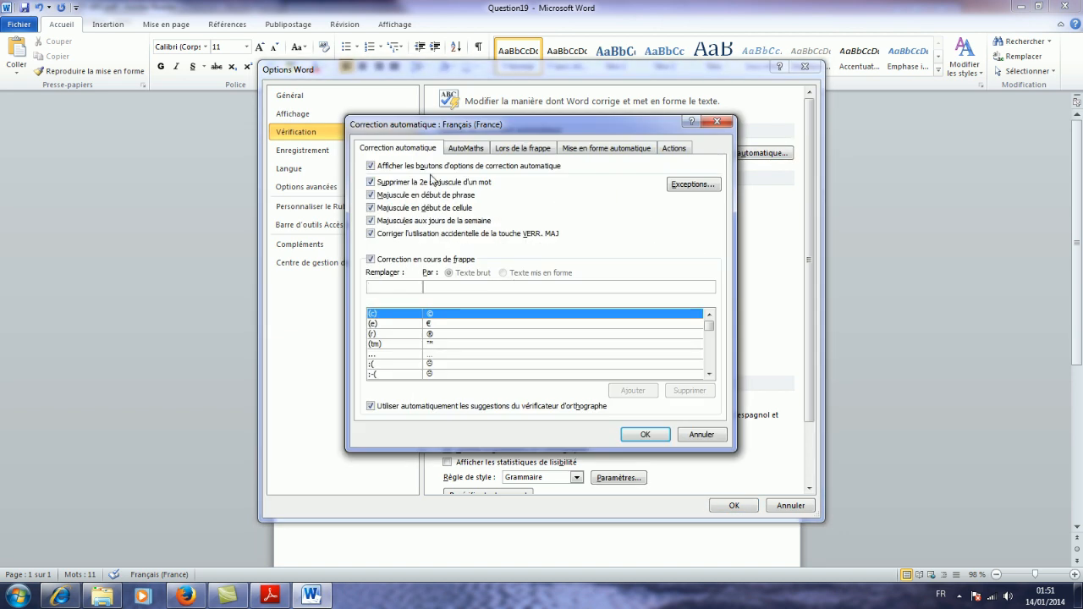
{"action": "left_click", "coordinate": [684, 186]}
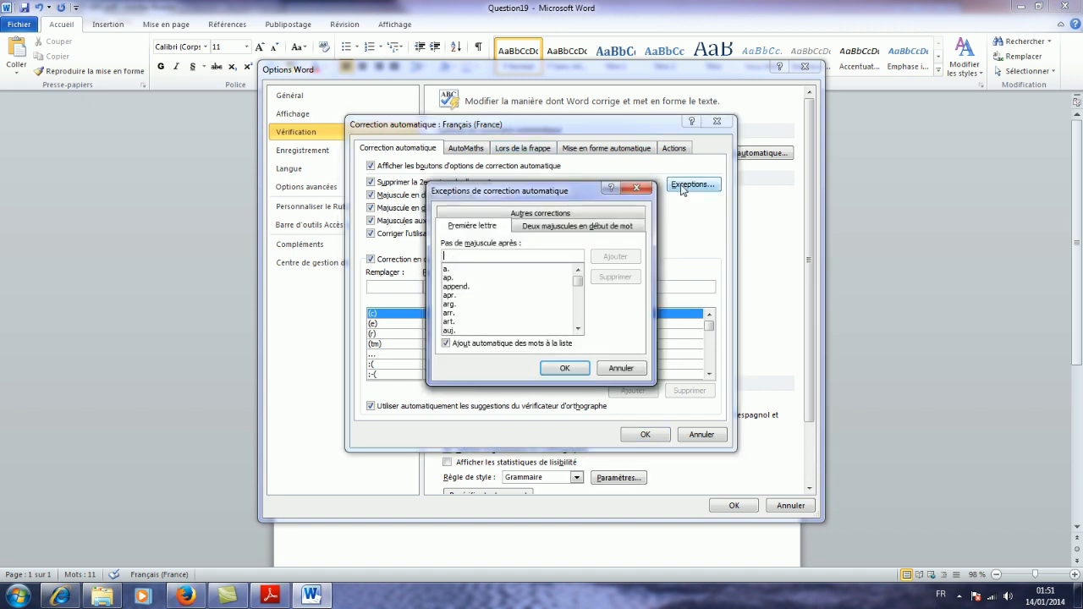
- Add Contoso to the Autres corrections exceptions as a word not to correct, and confirm all option dialogs
{"action": "left_click", "coordinate": [534, 214]}
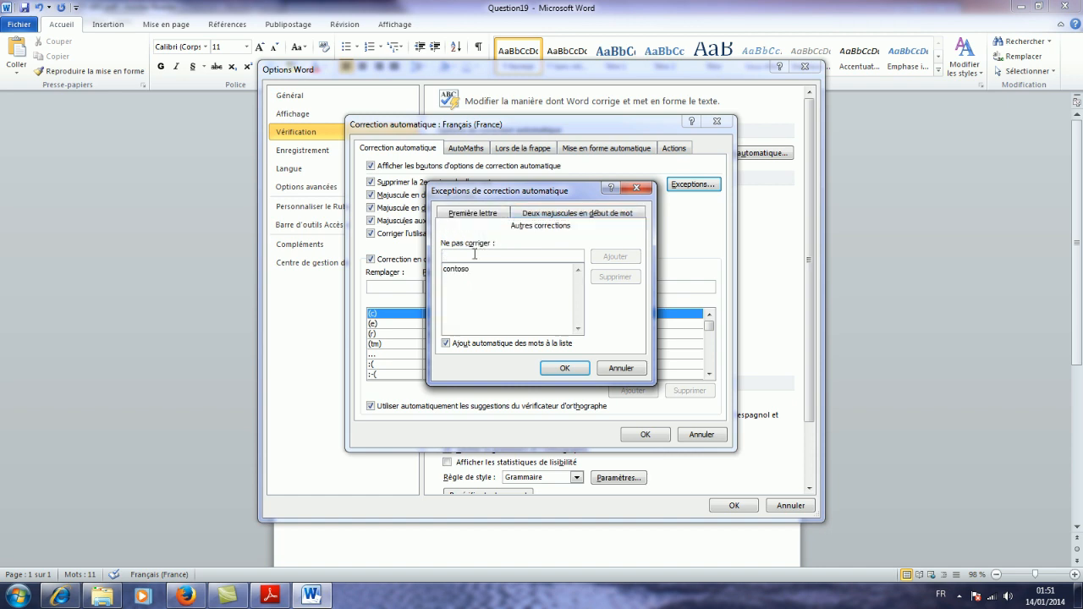
{"action": "type", "text": "Conto"}
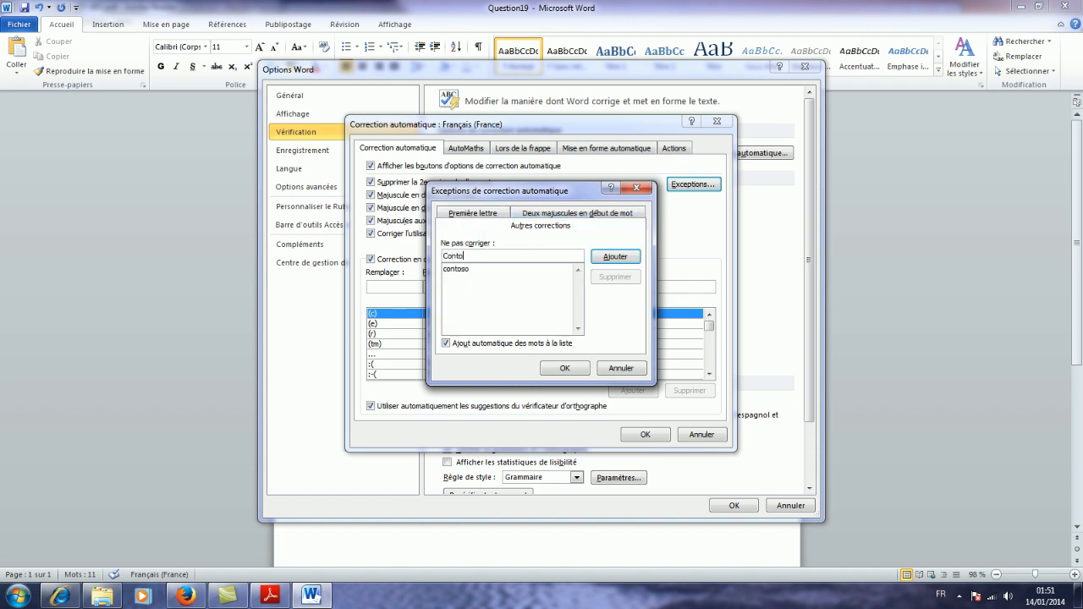
{"action": "type", "text": "so"}
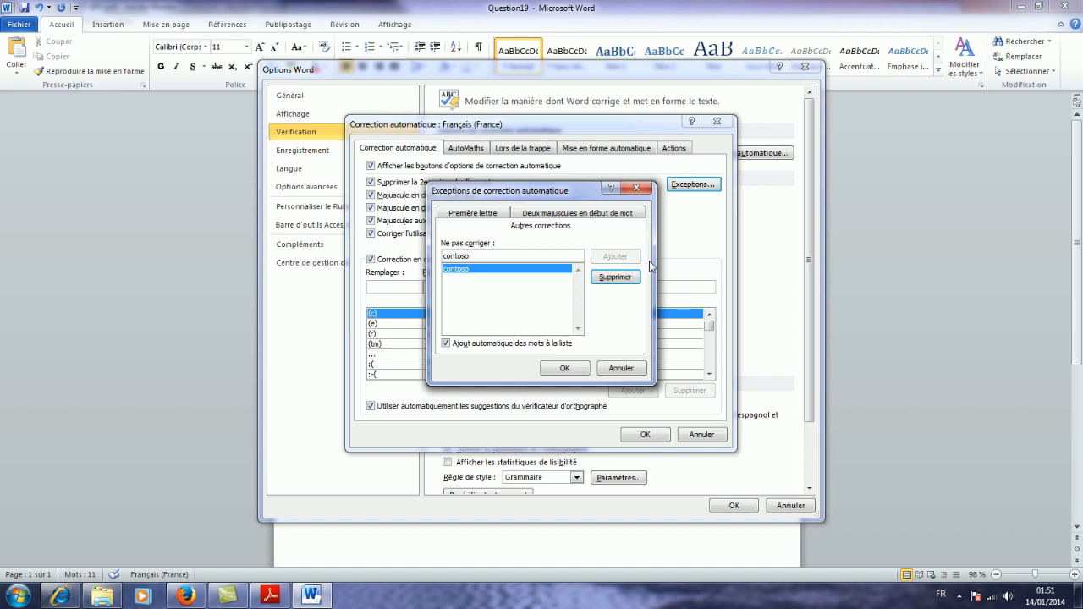
{"action": "left_click", "coordinate": [564, 368]}
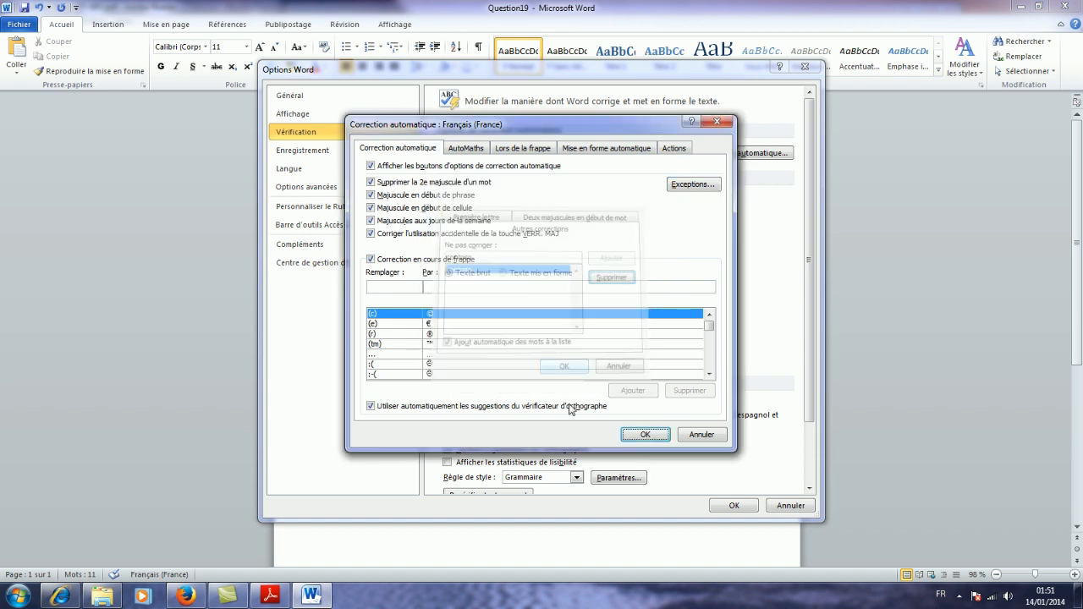
{"action": "left_click", "coordinate": [644, 434]}
{"action": "left_click", "coordinate": [733, 505]}
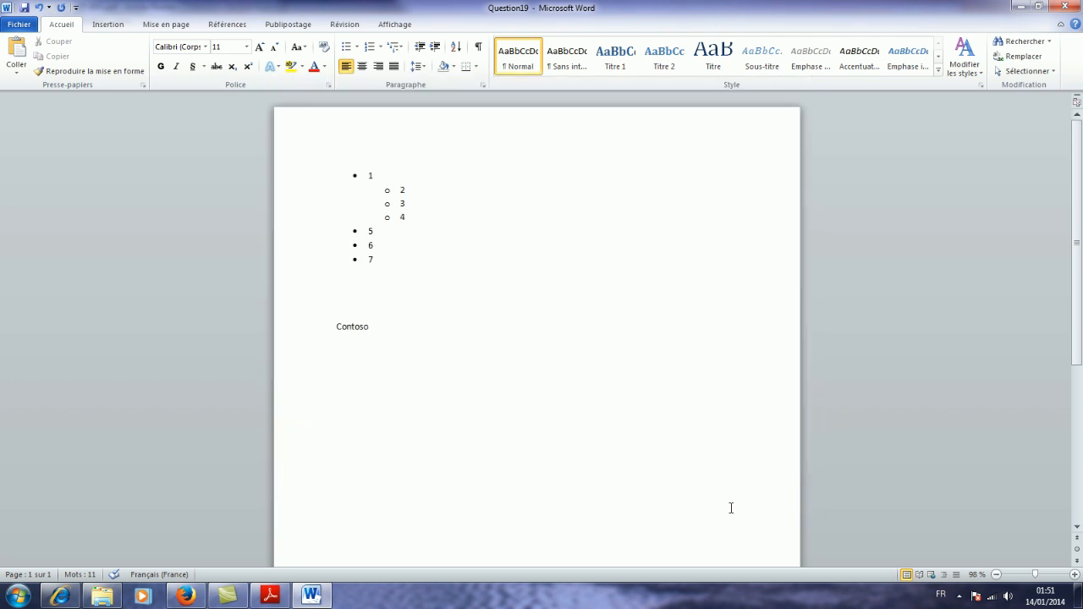
{"action": "left_click", "coordinate": [959, 596]}
{"action": "left_click", "coordinate": [959, 528]}
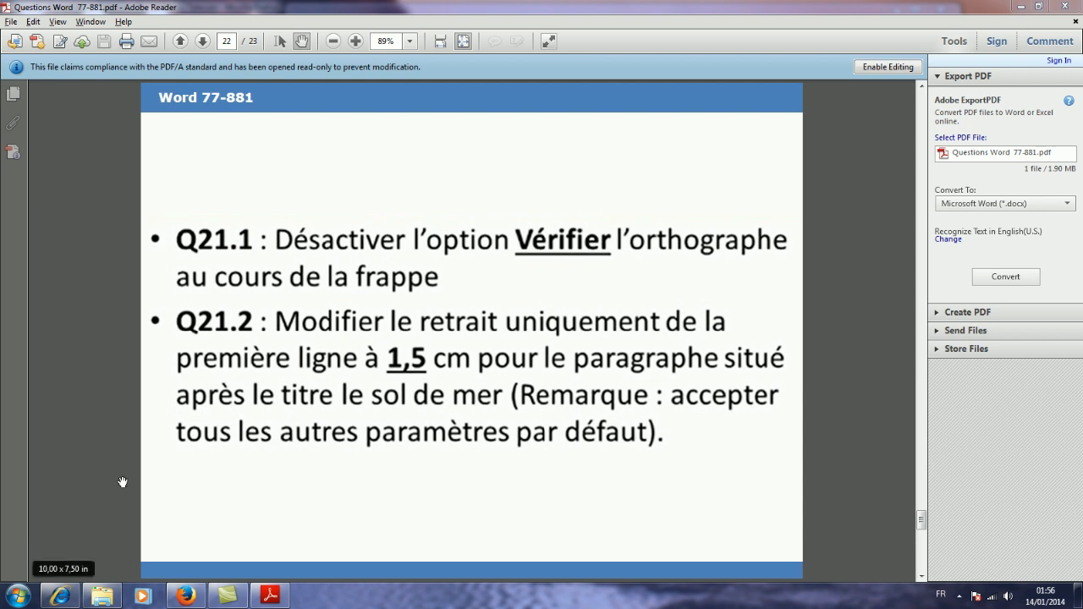
{"action": "left_click", "coordinate": [960, 597]}
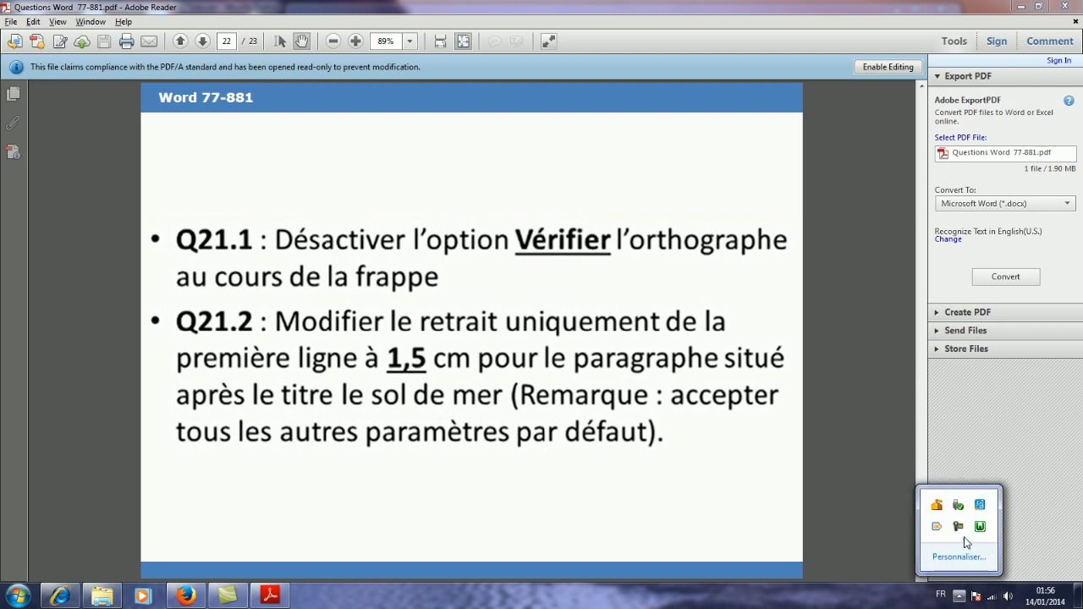
{"action": "left_click", "coordinate": [962, 525]}
{"action": "left_click", "coordinate": [1022, 540]}
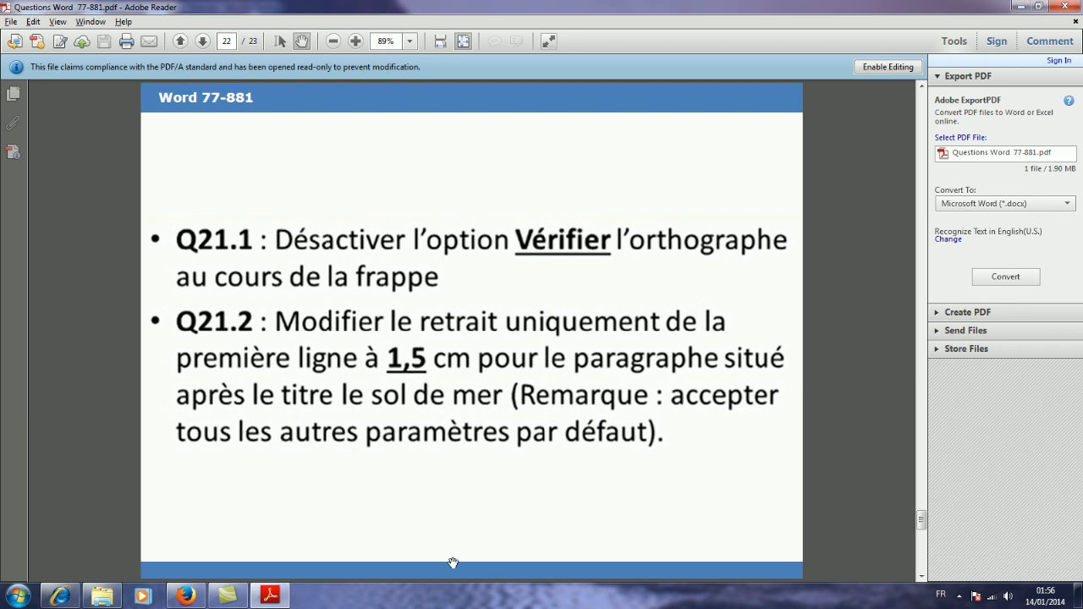
- Open the Question20 document from the TEST_BLANC_WORD_APP folder and turn off the proofing option Vérifier l'orthographe au cours de la frappe
{"action": "left_click", "coordinate": [101, 595]}
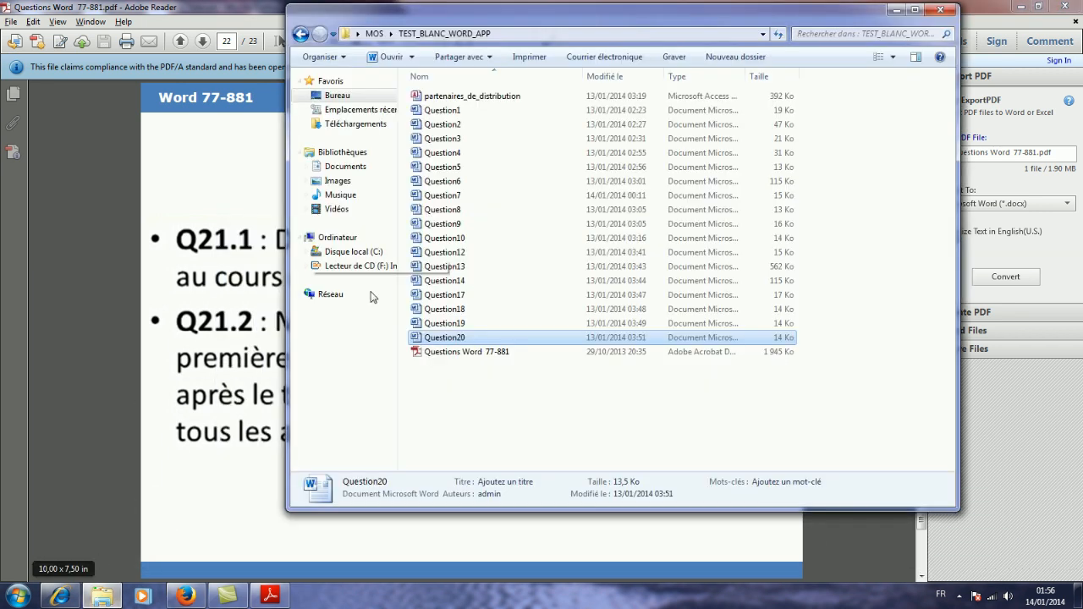
{"action": "double_click", "coordinate": [439, 340]}
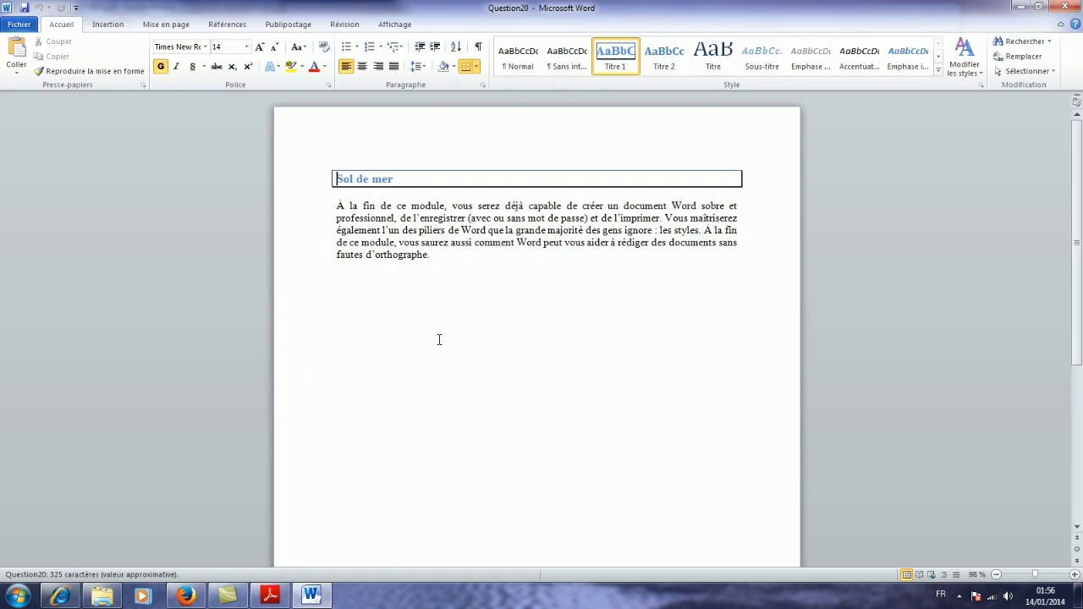
{"action": "left_click", "coordinate": [21, 28]}
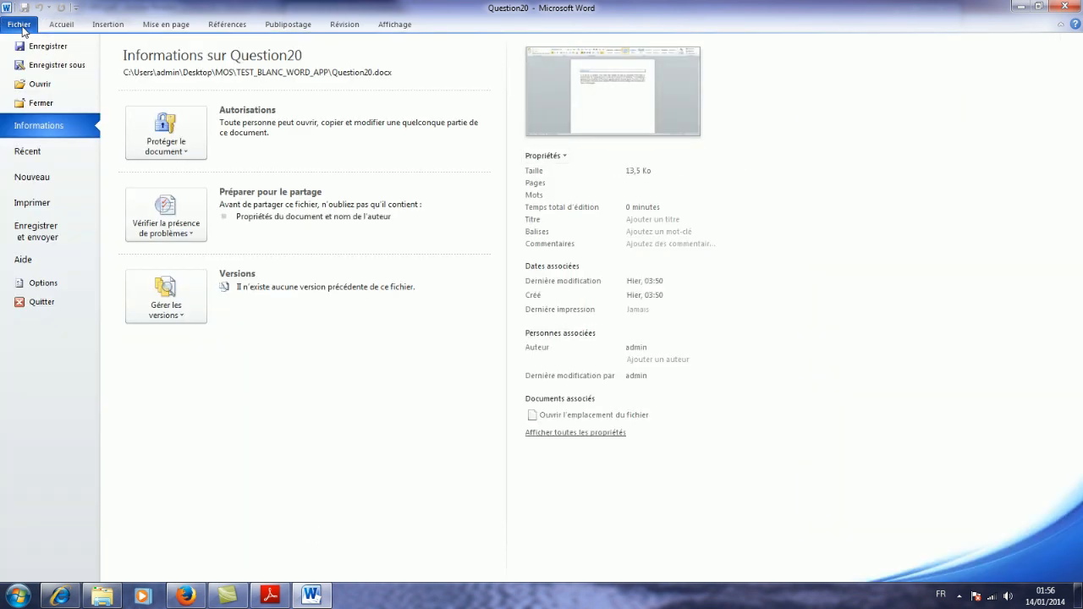
{"action": "left_click", "coordinate": [24, 283]}
{"action": "left_click", "coordinate": [337, 132]}
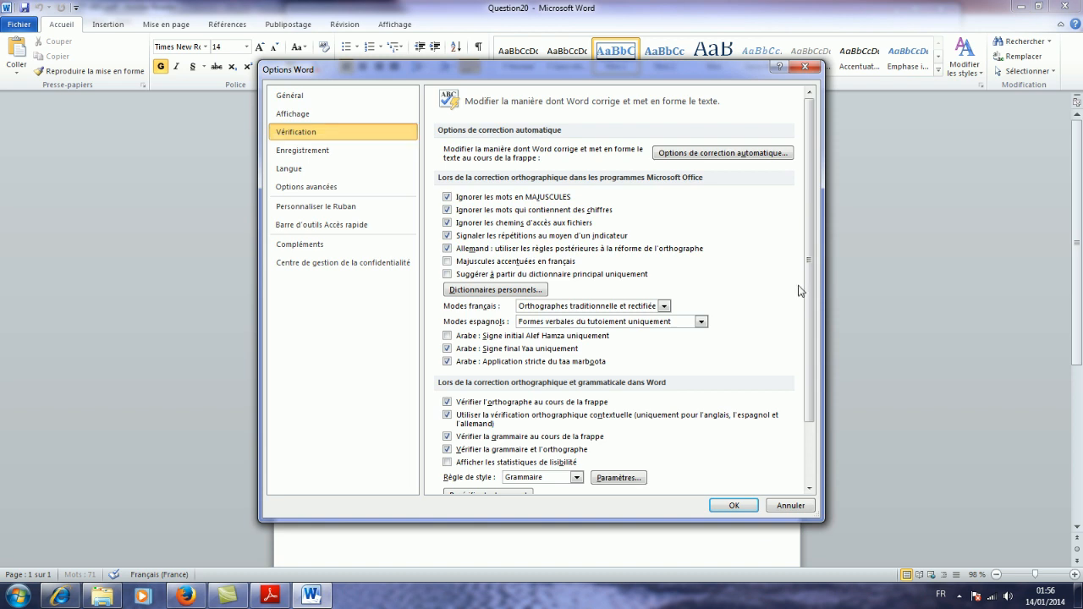
{"action": "scroll", "coordinate": [808, 373], "scroll_direction": "down", "scroll_amount": 3}
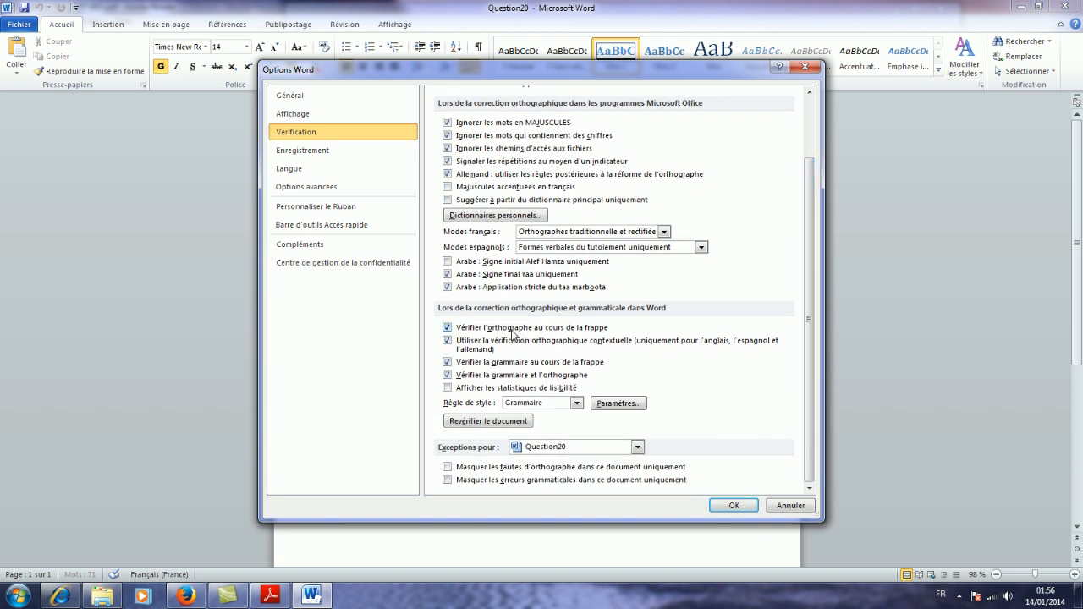
{"action": "left_click", "coordinate": [447, 328]}
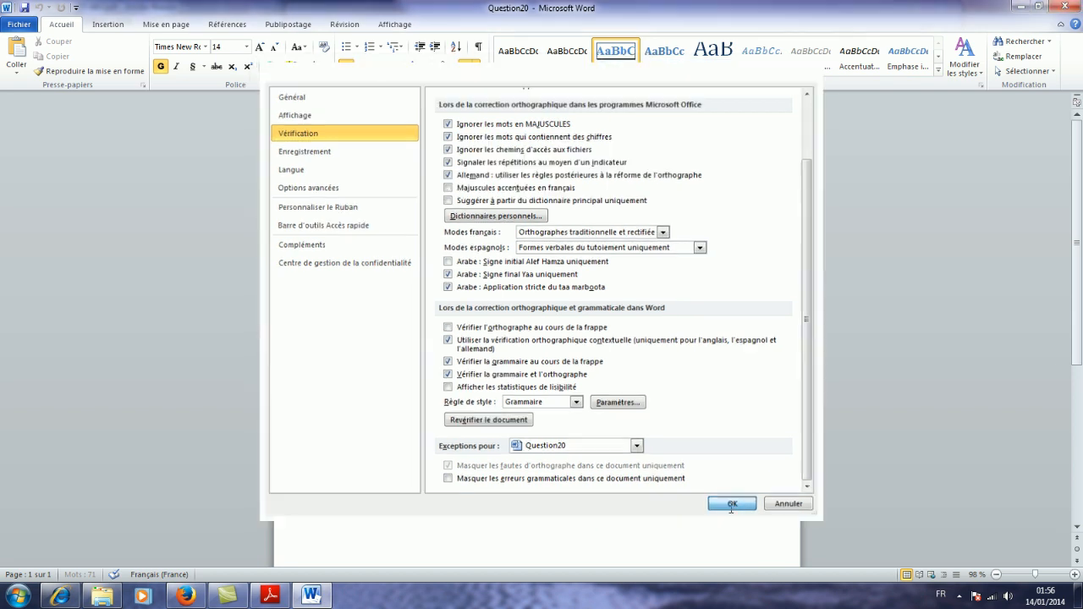
{"action": "left_click", "coordinate": [733, 506]}
- Reread Q21.2 in the PDF and place the cursor in the paragraph below the Sol de mer heading
{"action": "key", "text": "alt+Tab"}
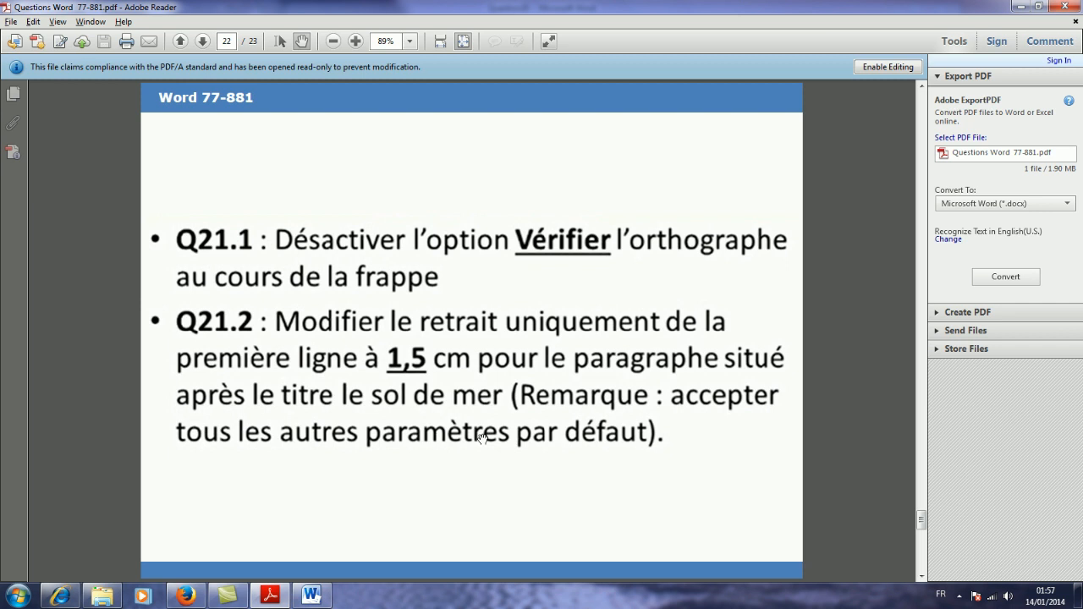
{"action": "left_click", "coordinate": [311, 597]}
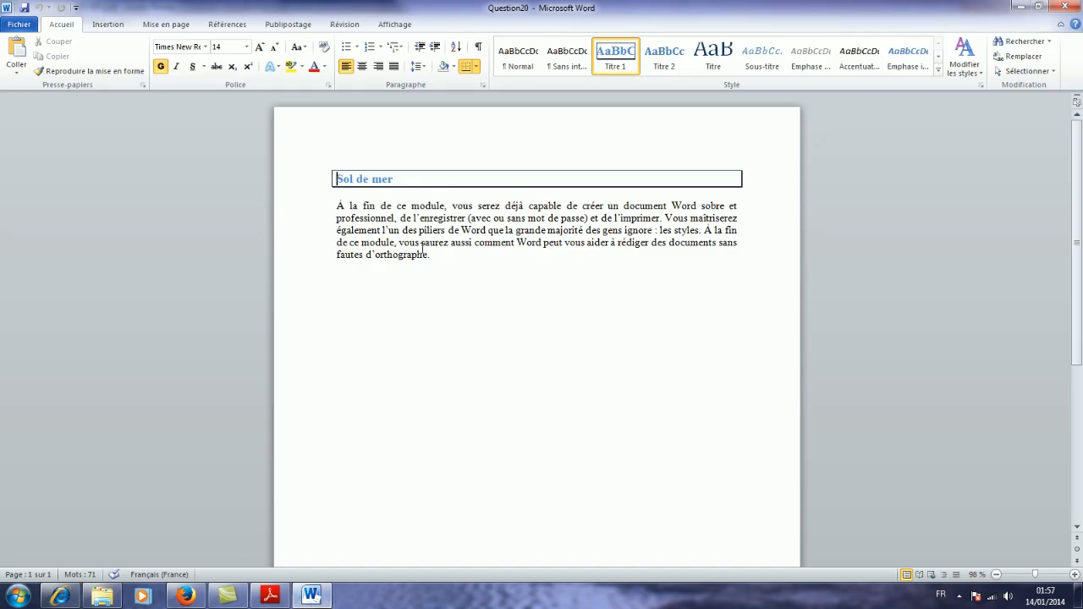
{"action": "left_click", "coordinate": [396, 218]}
{"action": "left_click", "coordinate": [352, 178]}
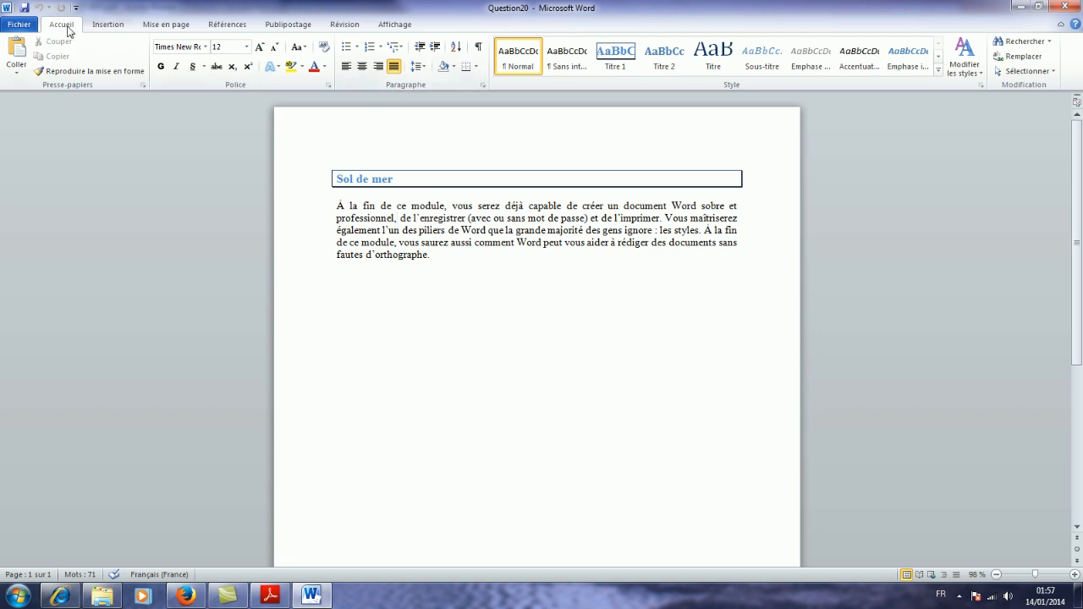
- Check the indent requested in Q21.2 and give the paragraph a Première ligne indent of 1,5 cm
{"action": "left_click", "coordinate": [483, 86]}
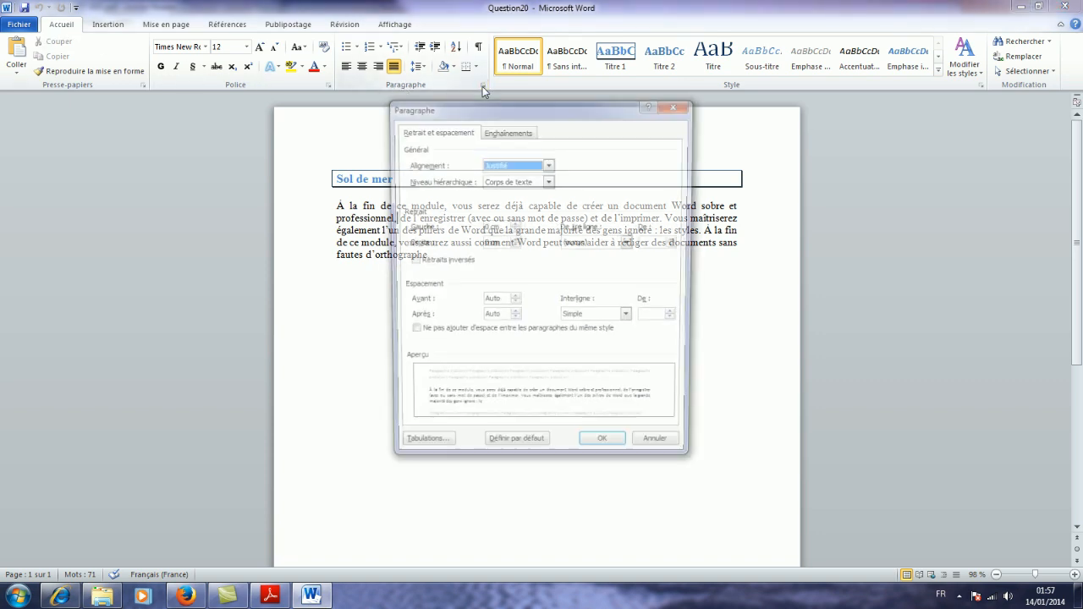
{"action": "left_click", "coordinate": [270, 596]}
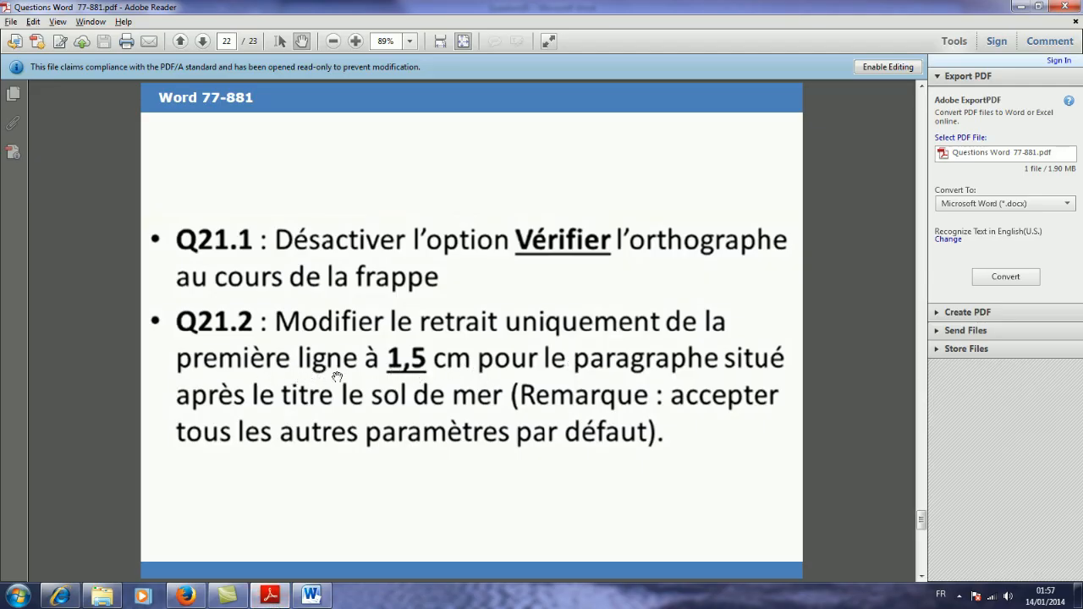
{"action": "left_click", "coordinate": [312, 597]}
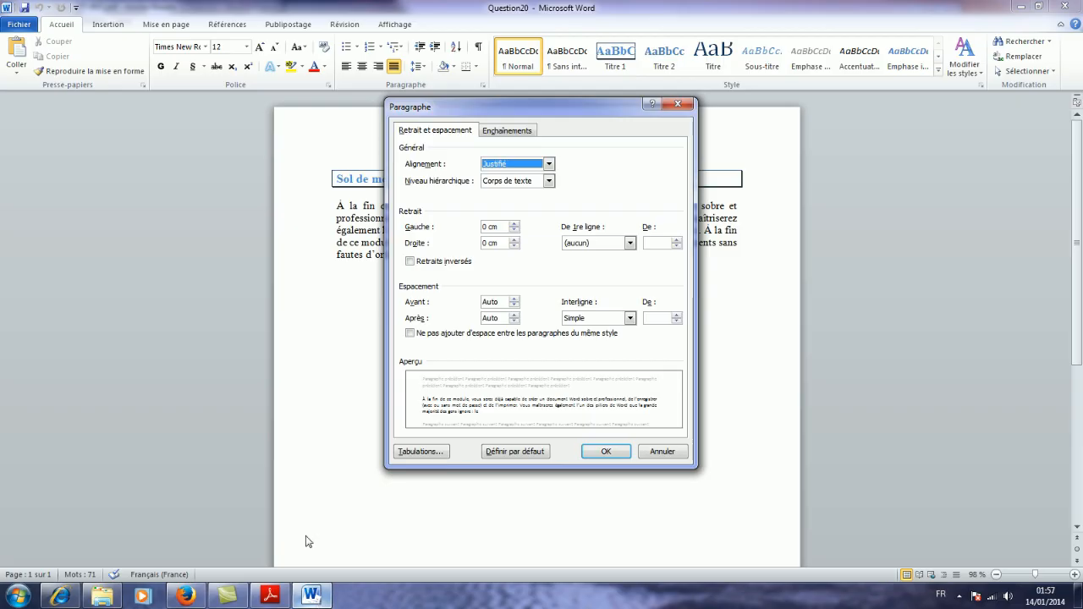
{"action": "left_click", "coordinate": [629, 243]}
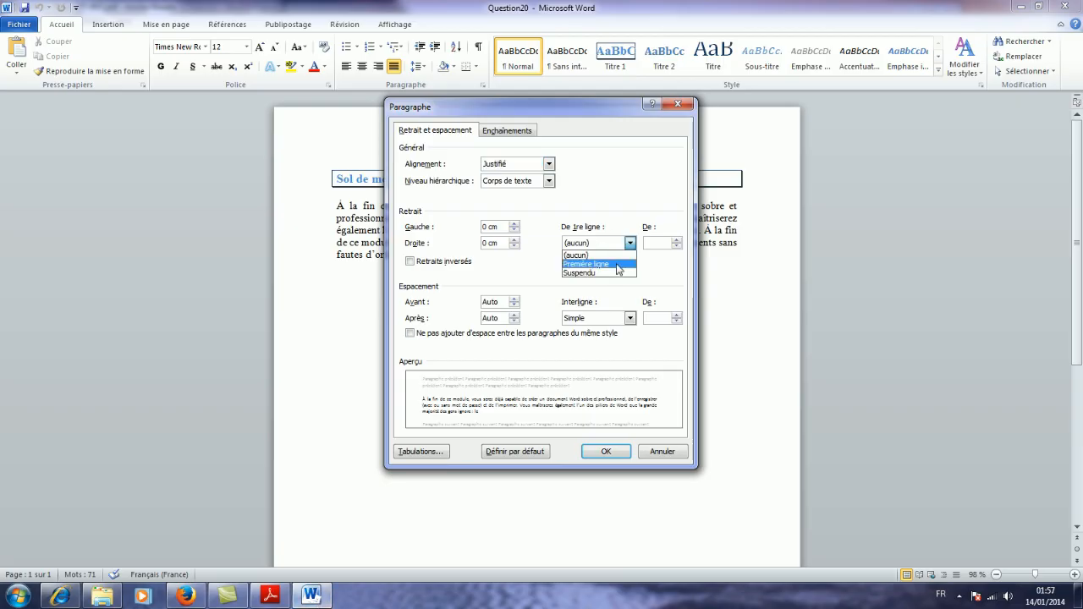
{"action": "left_click", "coordinate": [618, 265]}
{"action": "left_click", "coordinate": [676, 240]}
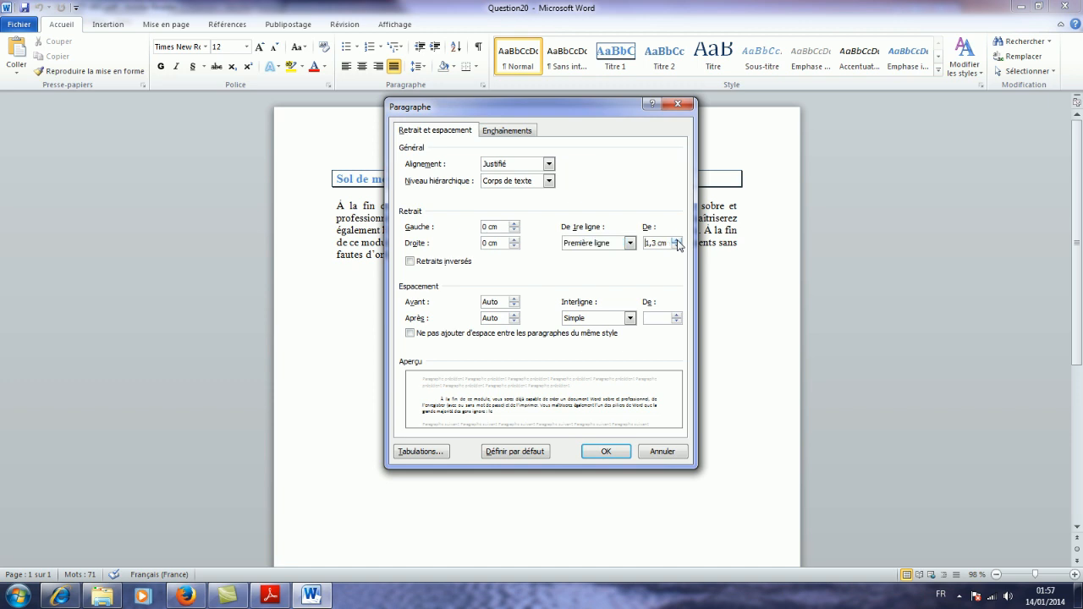
{"action": "left_click", "coordinate": [676, 240]}
{"action": "left_click", "coordinate": [615, 453]}
{"action": "left_click", "coordinate": [496, 392]}
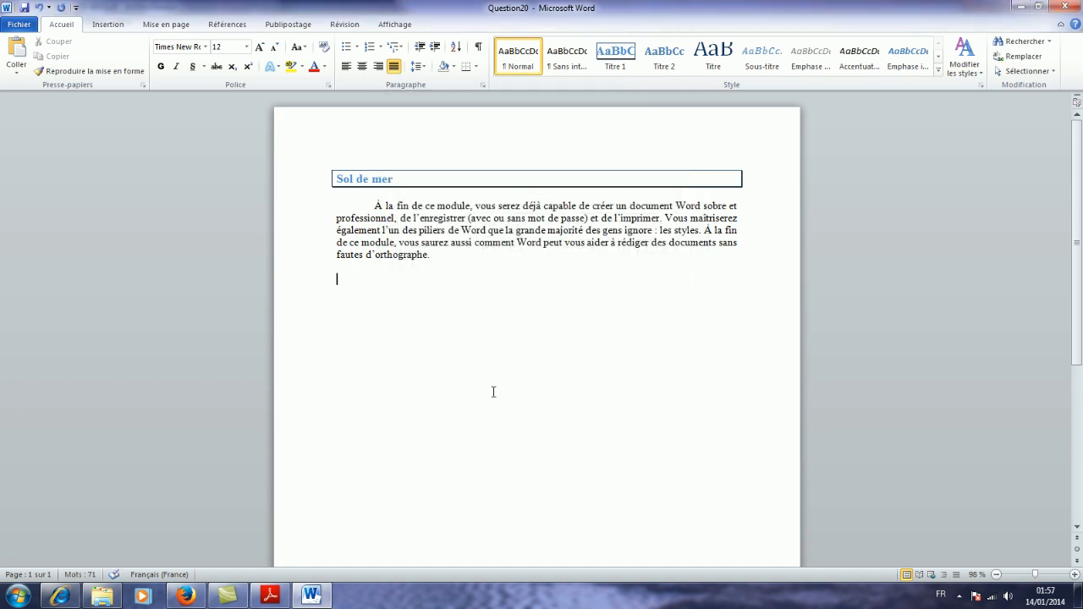
{"action": "left_click", "coordinate": [958, 595]}
{"action": "left_click", "coordinate": [953, 519]}
{"action": "left_click", "coordinate": [1046, 542]}
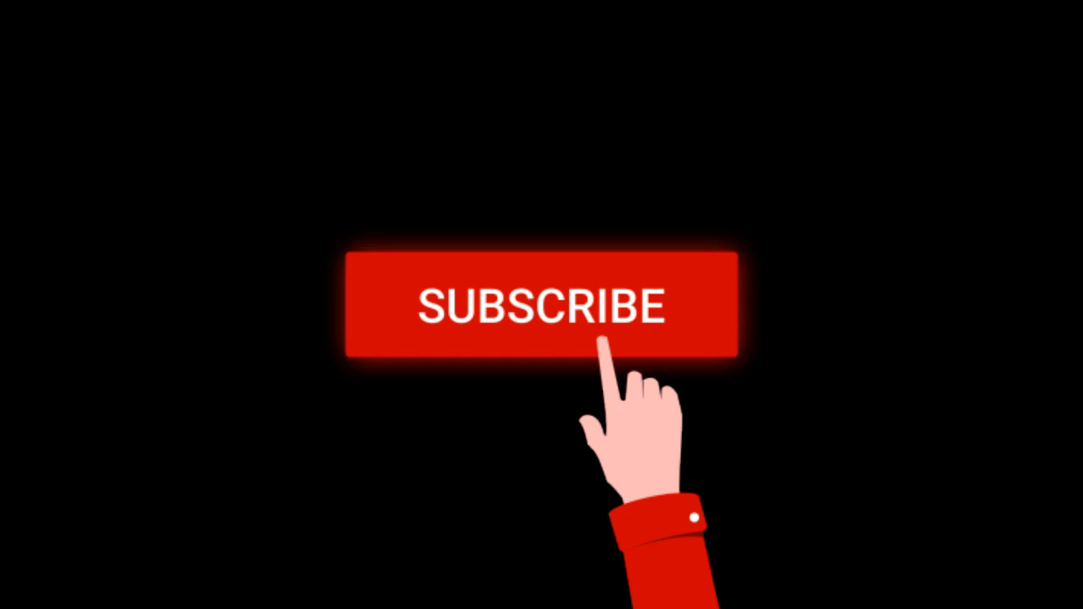